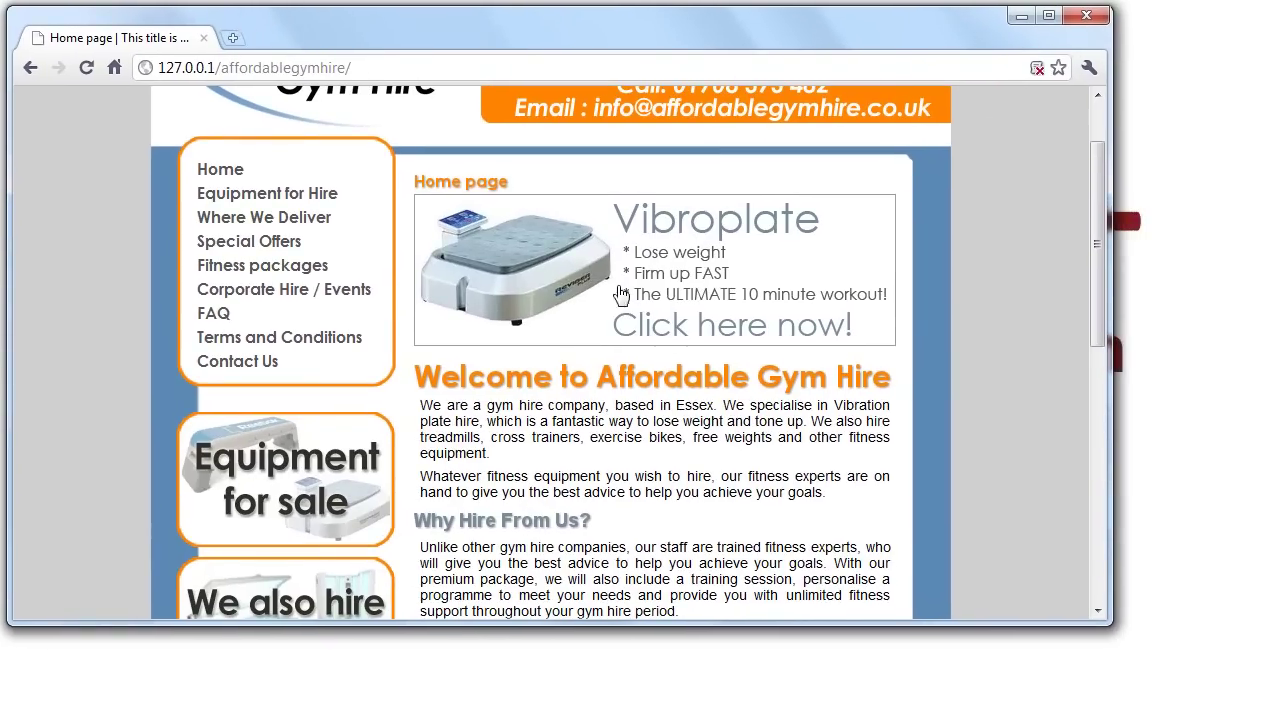
Maximize the Chrome window and reload the gym site's Home page.
{"action": "left_click_drag", "start_coordinate": [1110, 622], "coordinate": [1263, 706]}
{"action": "left_click_drag", "start_coordinate": [1263, 293], "coordinate": [1249, 214]}
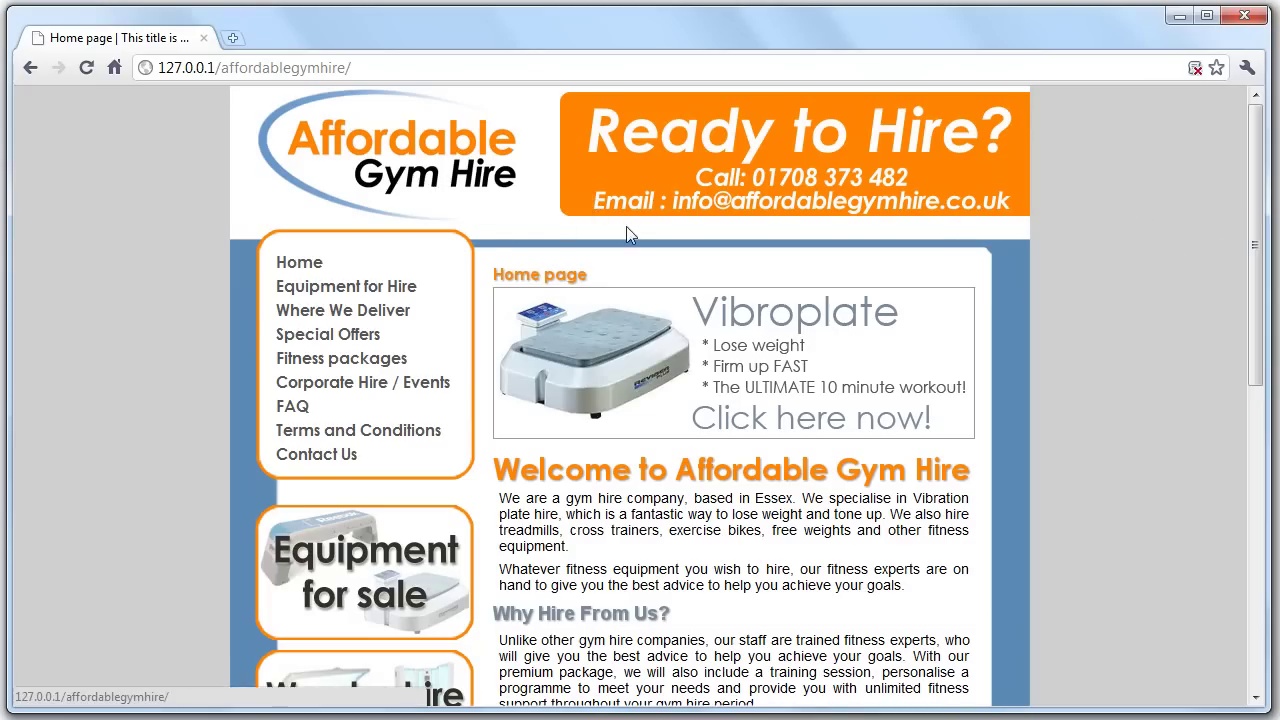
{"action": "left_click_drag", "start_coordinate": [213, 68], "coordinate": [153, 67]}
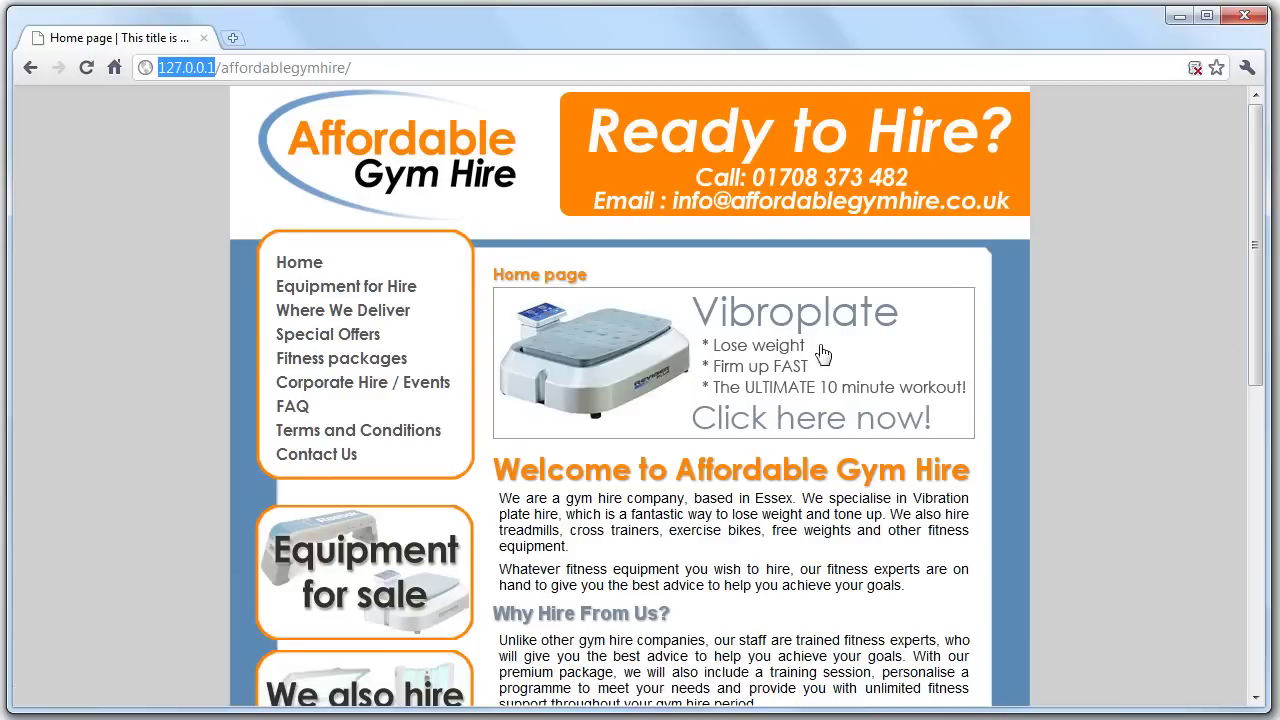
{"action": "left_click", "coordinate": [310, 272]}
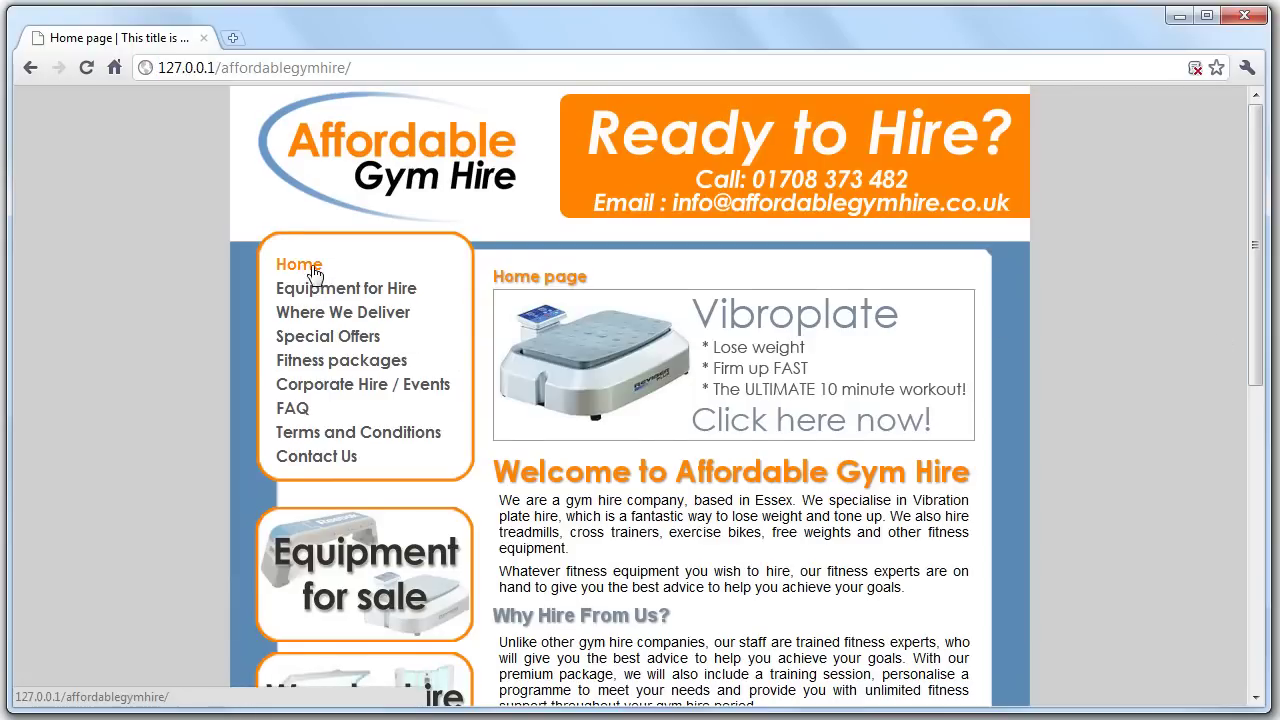
Visit Equipment for Hire, Where We Deliver, Fitness packages, Corporate Hire / Events and FAQ, then return Home.
{"action": "left_click", "coordinate": [343, 290]}
{"action": "left_click_drag", "start_coordinate": [1257, 277], "coordinate": [1272, 533]}
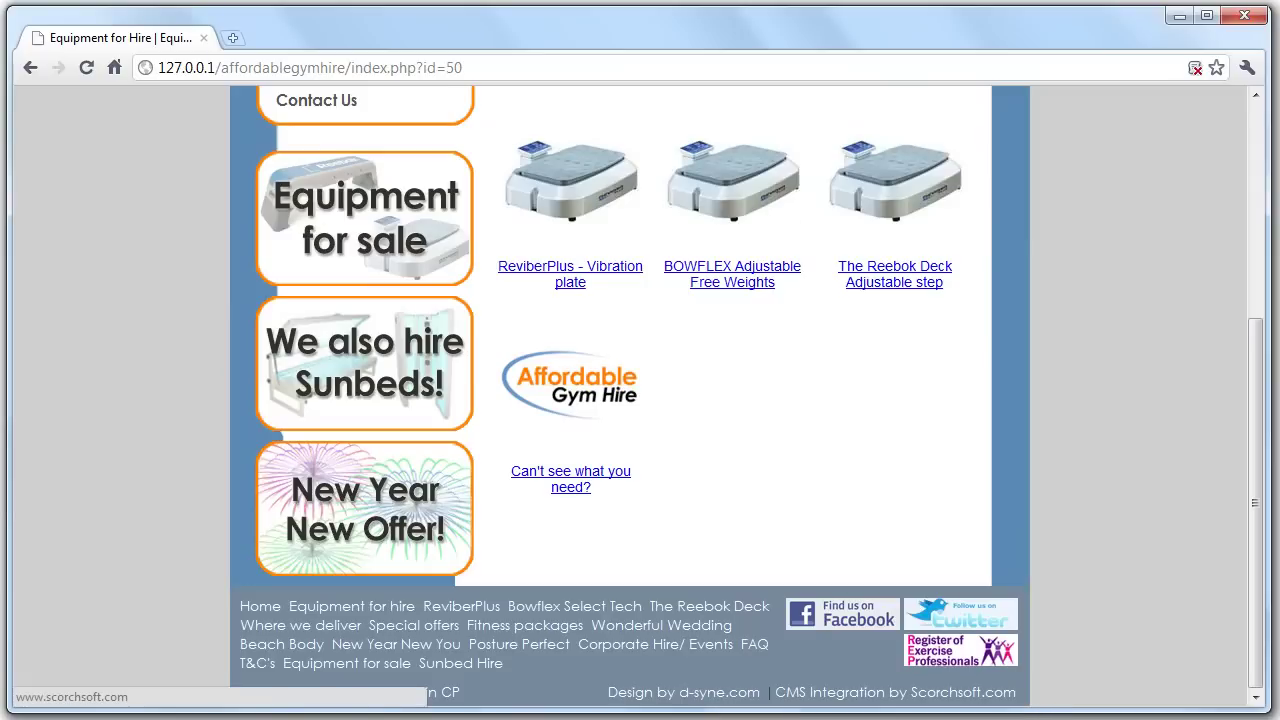
{"action": "left_click_drag", "start_coordinate": [1262, 596], "coordinate": [1273, 370]}
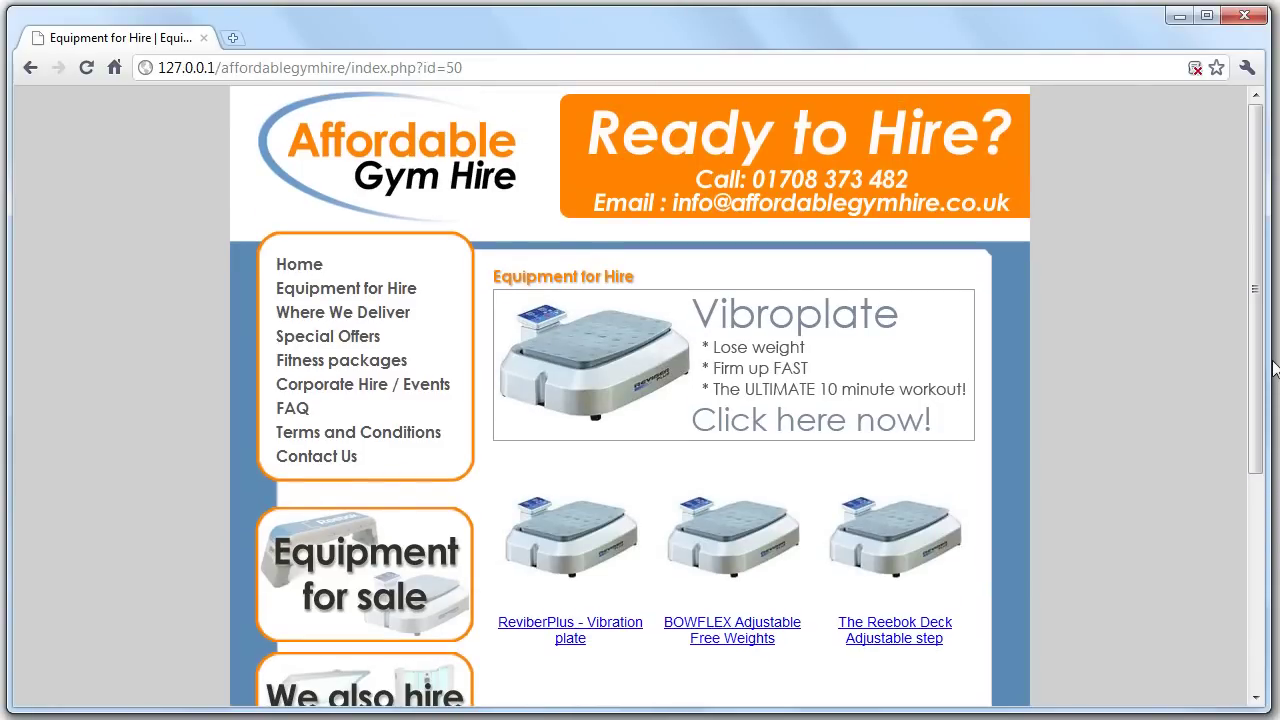
{"action": "left_click", "coordinate": [386, 316]}
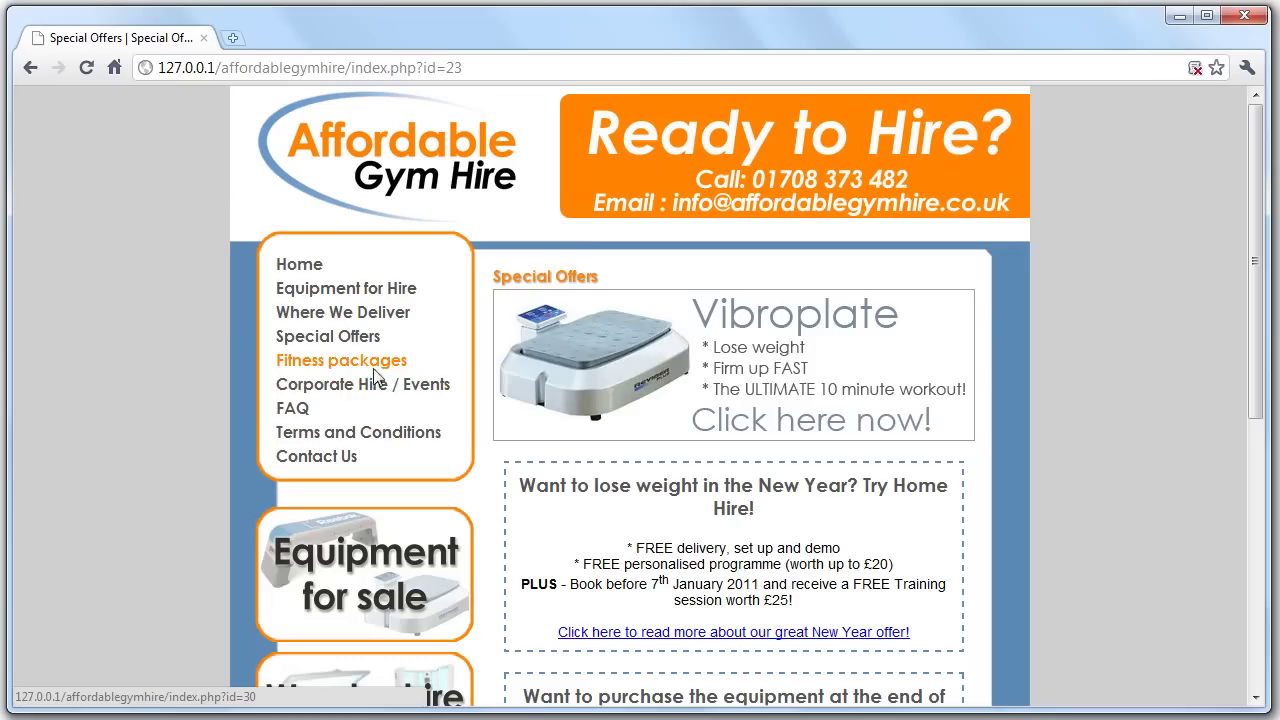
{"action": "left_click", "coordinate": [300, 364]}
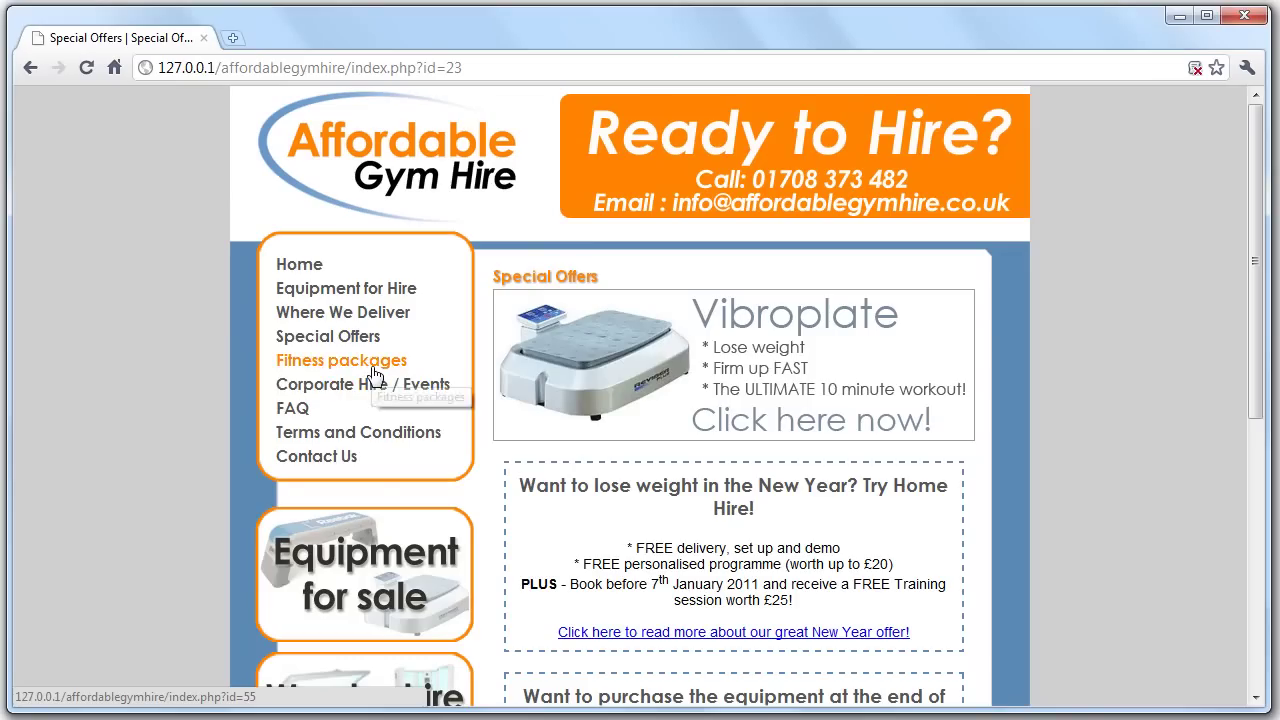
{"action": "left_click", "coordinate": [403, 392]}
{"action": "left_click", "coordinate": [292, 408]}
{"action": "scroll", "coordinate": [877, 408], "scroll_direction": "down", "scroll_amount": 1}
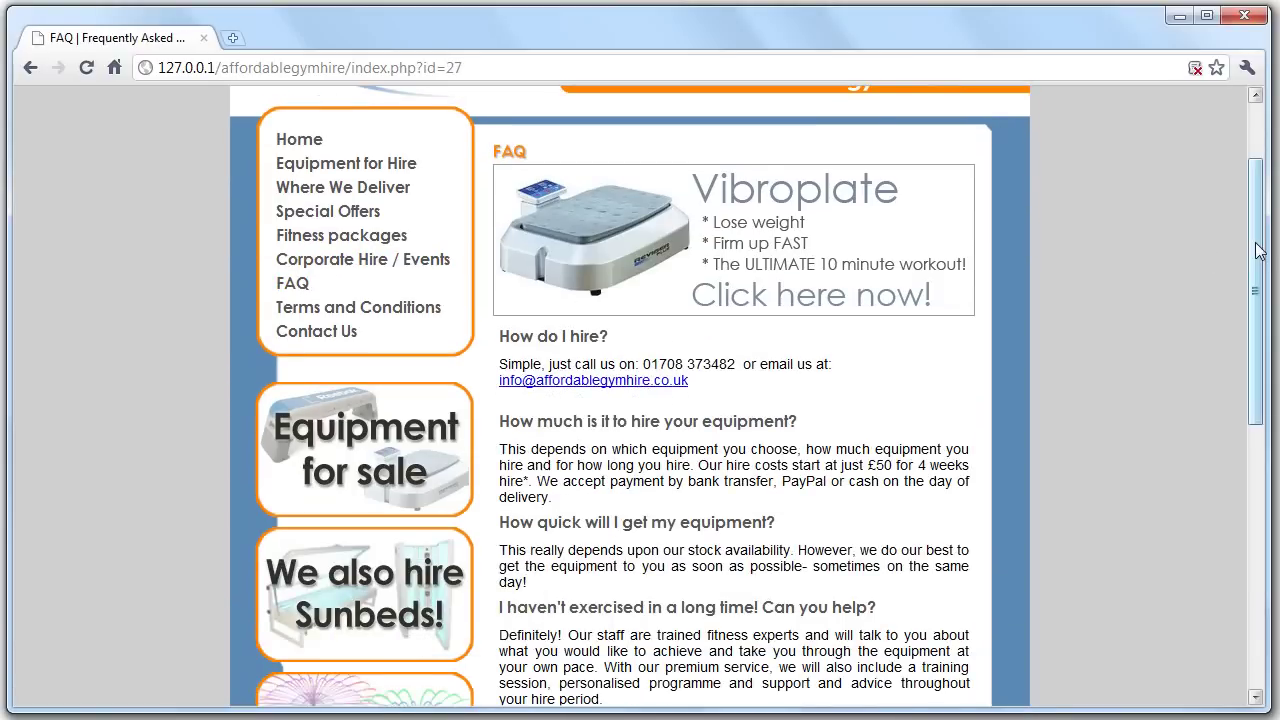
{"action": "left_click_drag", "start_coordinate": [1258, 250], "coordinate": [1258, 197]}
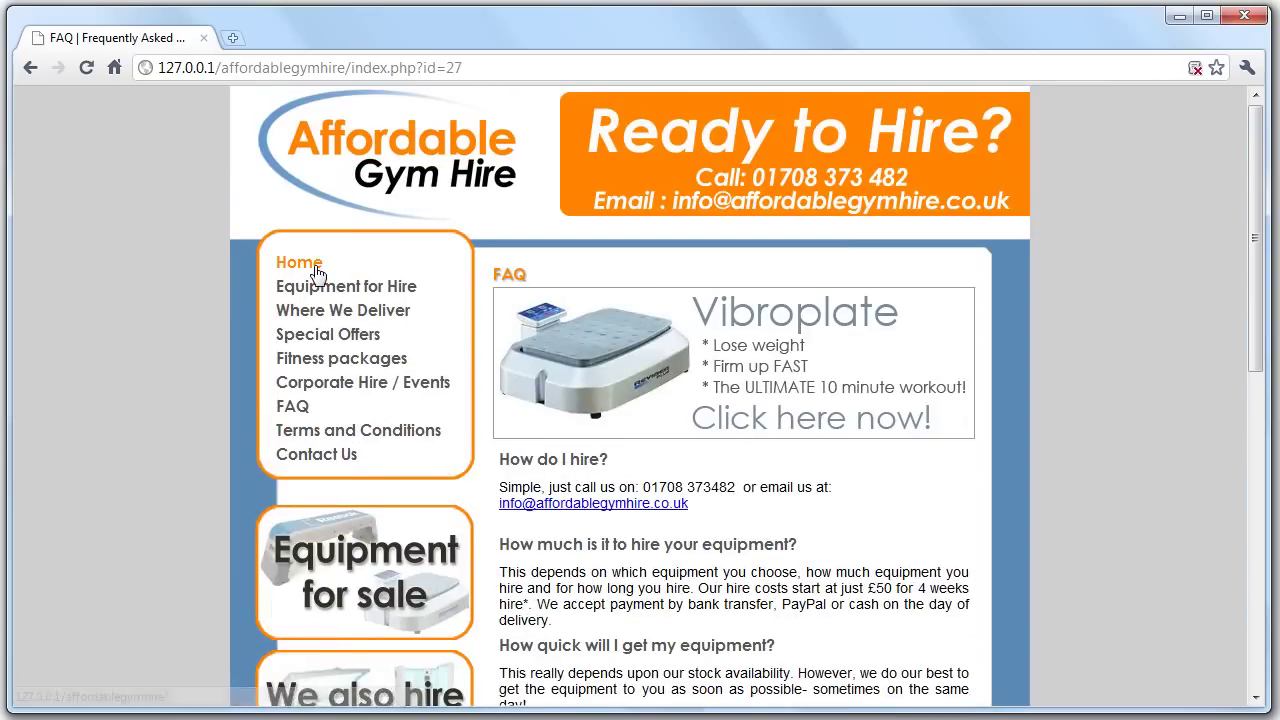
{"action": "left_click", "coordinate": [316, 272]}
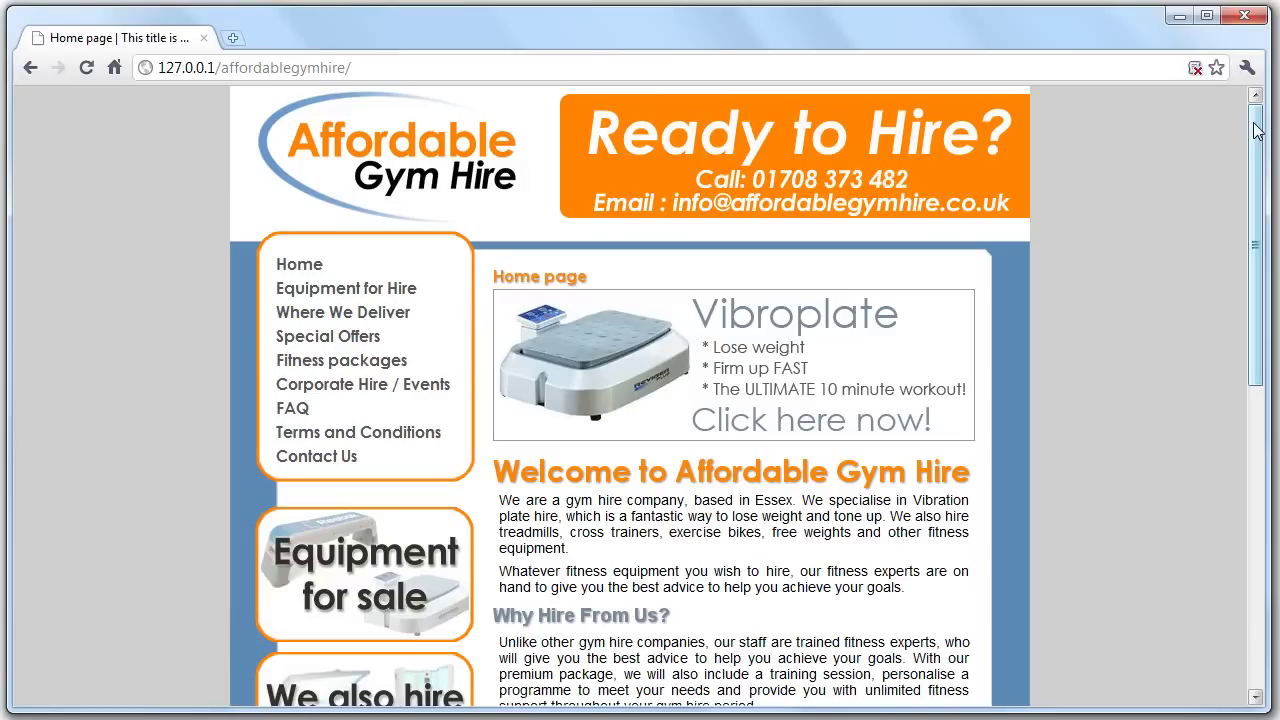
Confirm Chrome's content settings allow JavaScript, then reload the gym site's Home page.
{"action": "left_click", "coordinate": [1247, 67]}
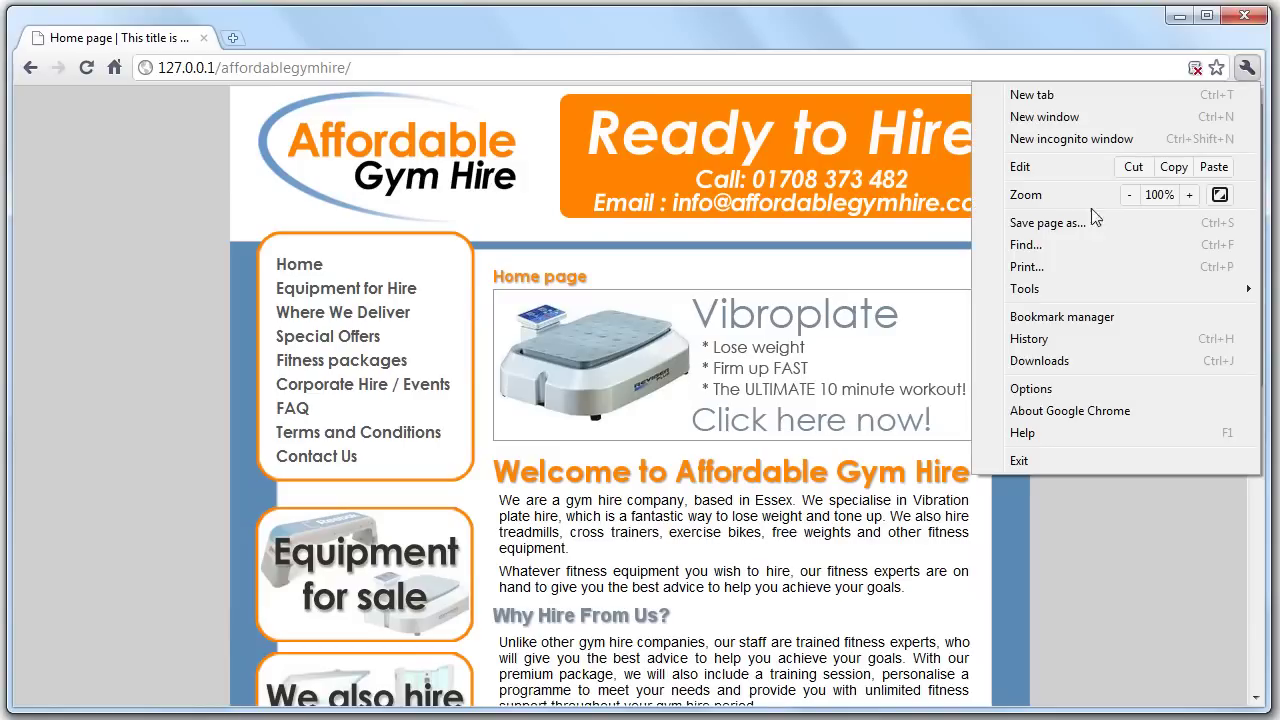
{"action": "left_click", "coordinate": [1040, 392]}
{"action": "left_click", "coordinate": [2, 162]}
{"action": "left_click", "coordinate": [288, 524]}
{"action": "left_click", "coordinate": [336, 604]}
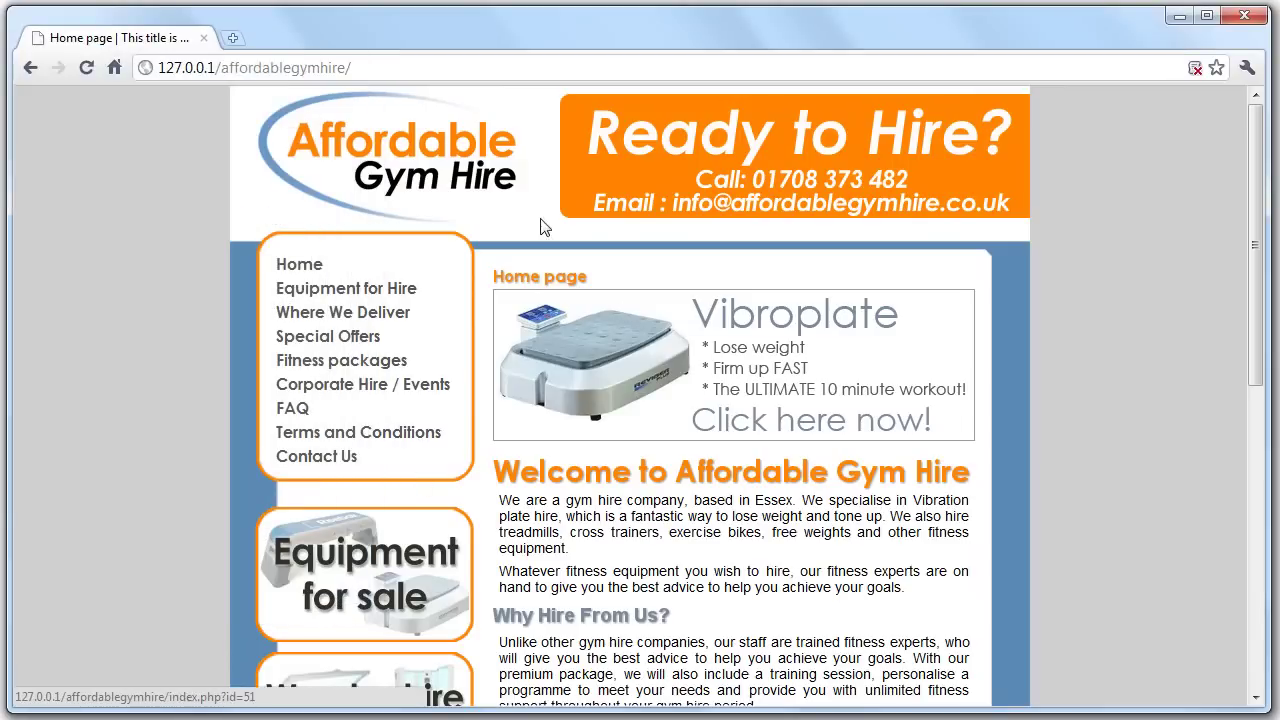
{"action": "left_click", "coordinate": [907, 65]}
{"action": "key", "text": "Return"}
Open the footer's Admin CP link in a new tab to load the MODx manager, then return to the site tab.
{"action": "left_click_drag", "start_coordinate": [1259, 143], "coordinate": [1260, 446]}
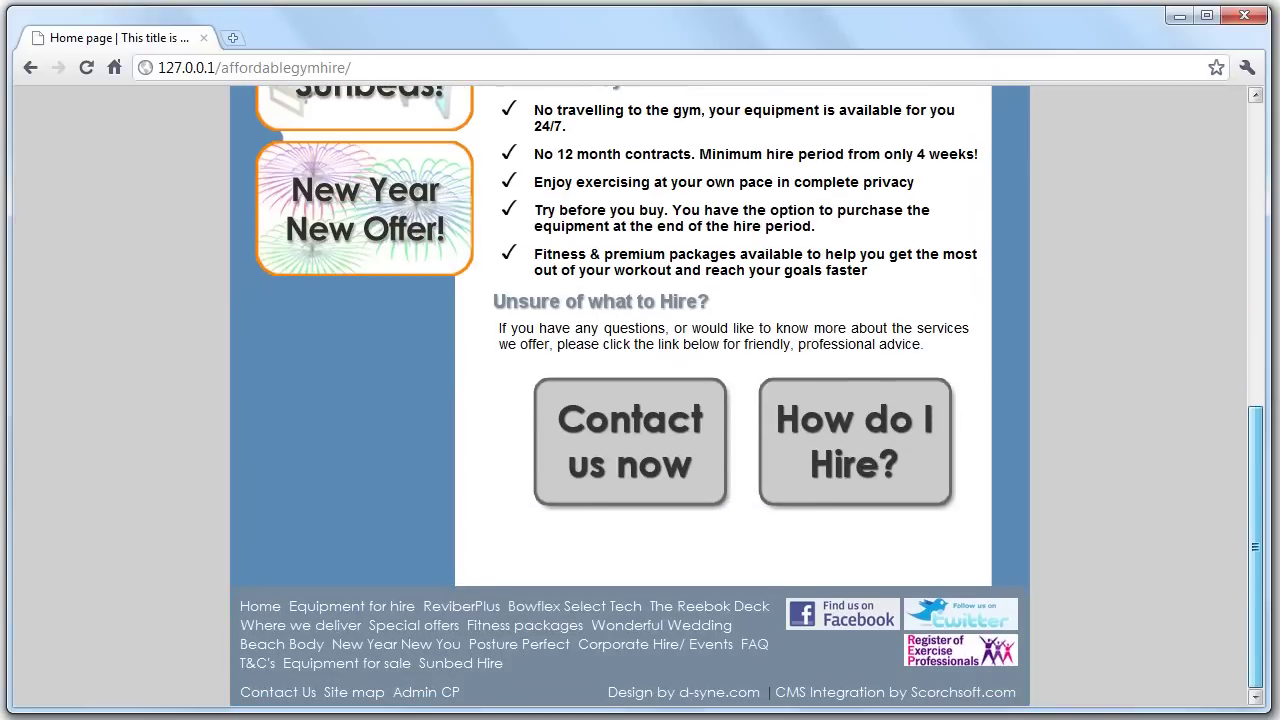
{"action": "right_click", "coordinate": [445, 694]}
{"action": "left_click", "coordinate": [547, 575]}
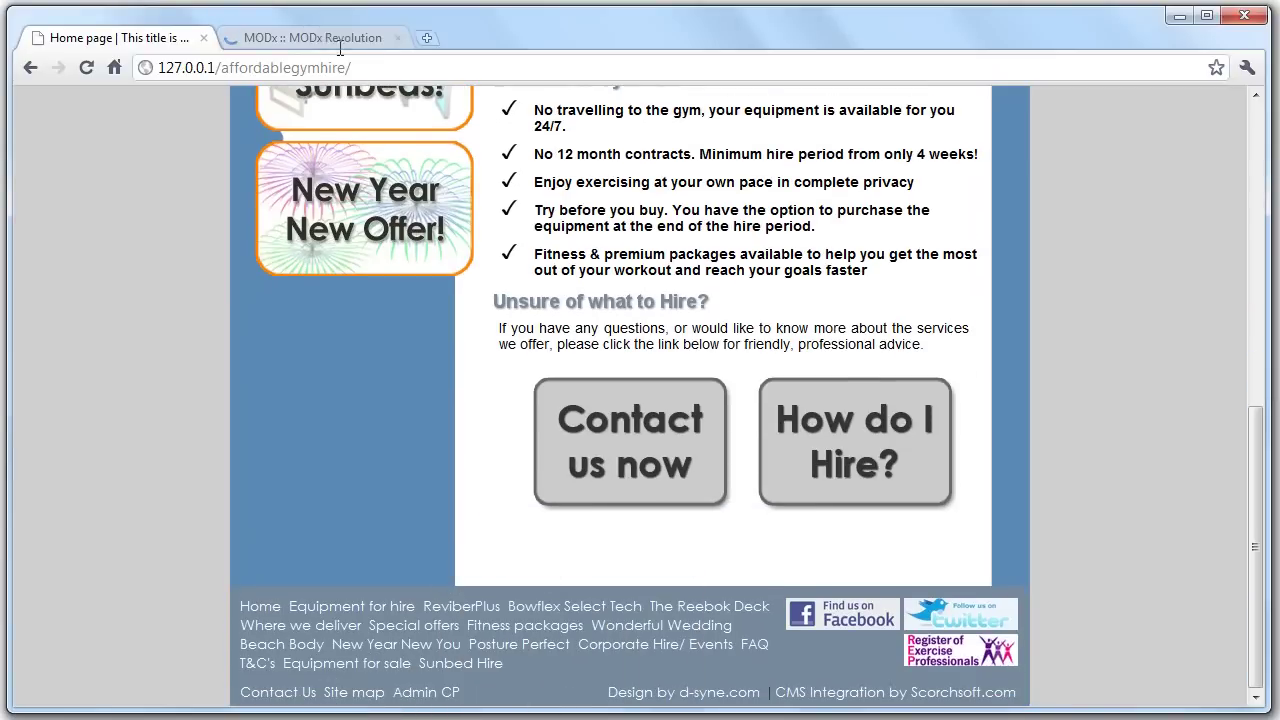
{"action": "left_click", "coordinate": [333, 31]}
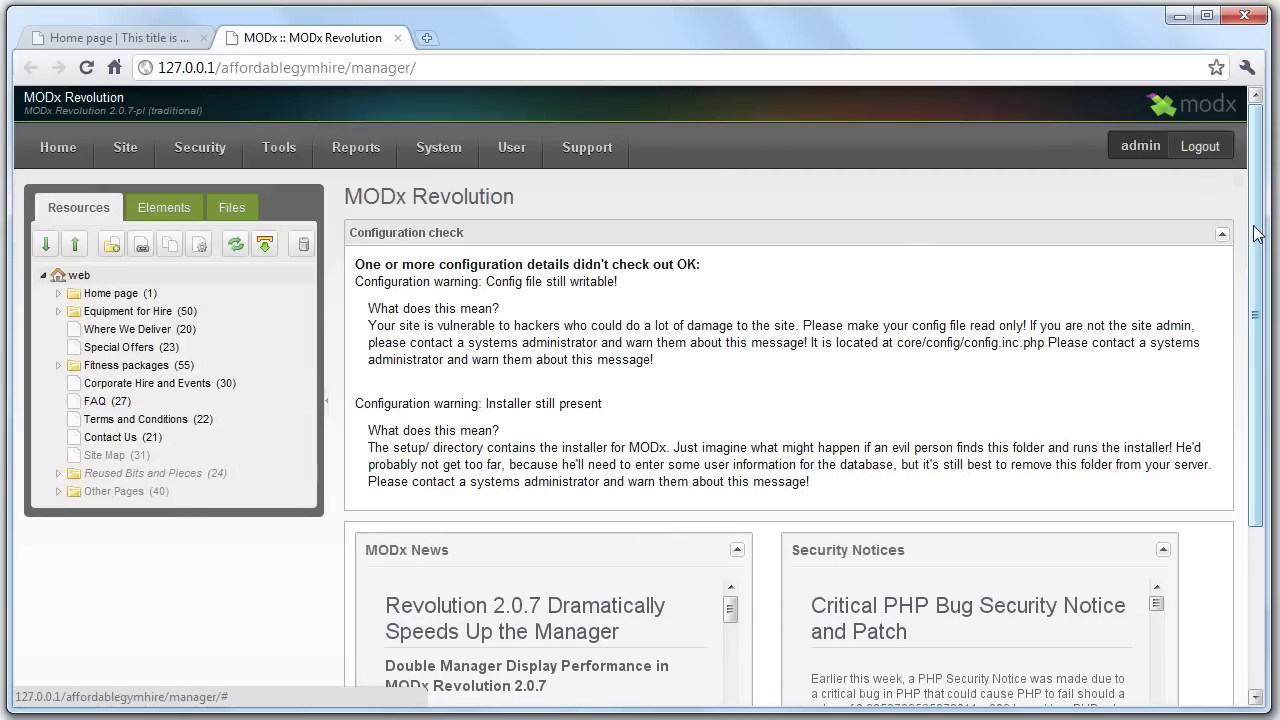
{"action": "scroll", "coordinate": [1238, 176], "scroll_direction": "down", "scroll_amount": 3}
{"action": "scroll", "coordinate": [1238, 176], "scroll_direction": "up", "scroll_amount": 3}
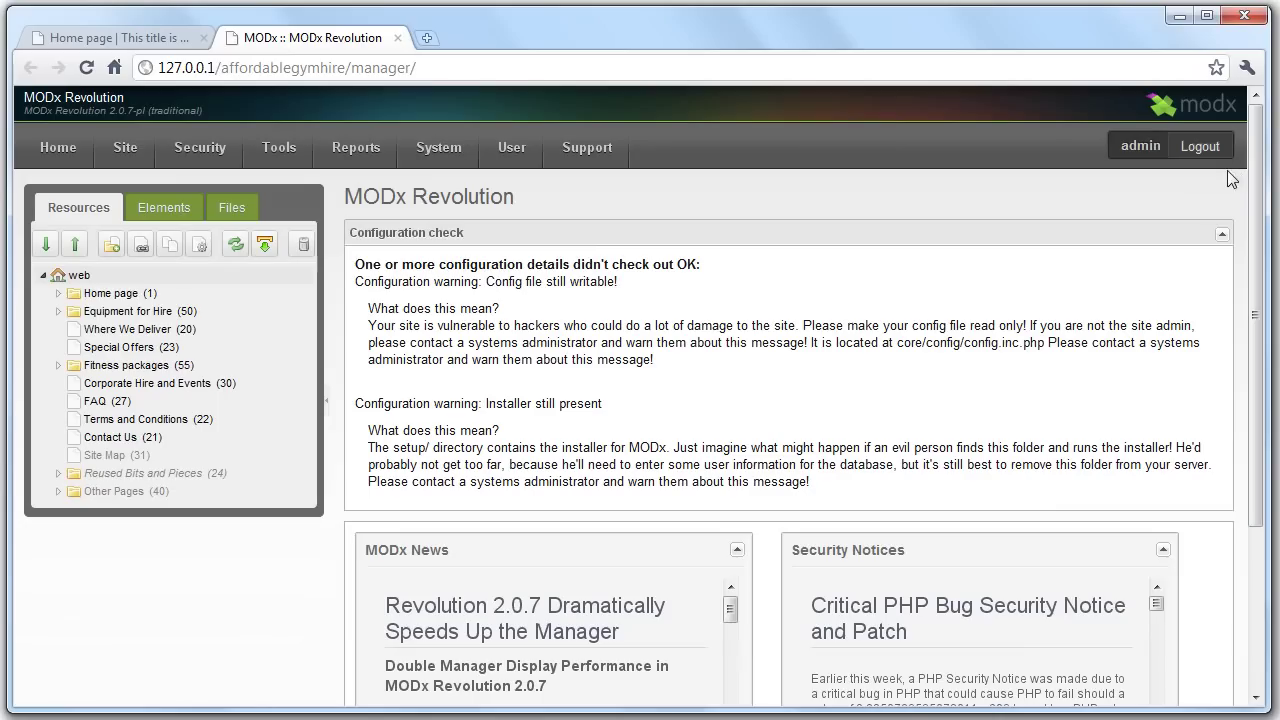
{"action": "left_click", "coordinate": [112, 37]}
{"action": "scroll", "coordinate": [843, 523], "scroll_direction": "up", "scroll_amount": 7}
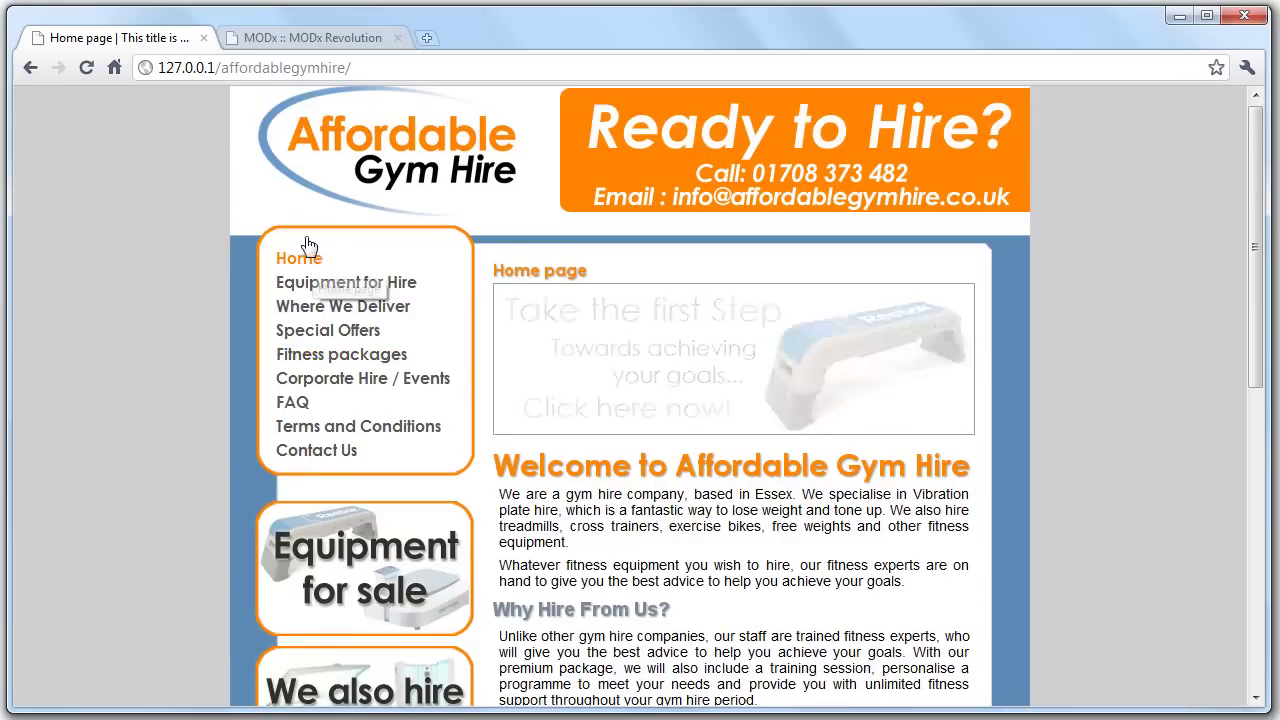
Expand the Home page, Equipment for Hire, Fitness packages, Reused Bits and Pieces and Other Pages tree nodes to review them.
{"action": "left_click", "coordinate": [296, 40]}
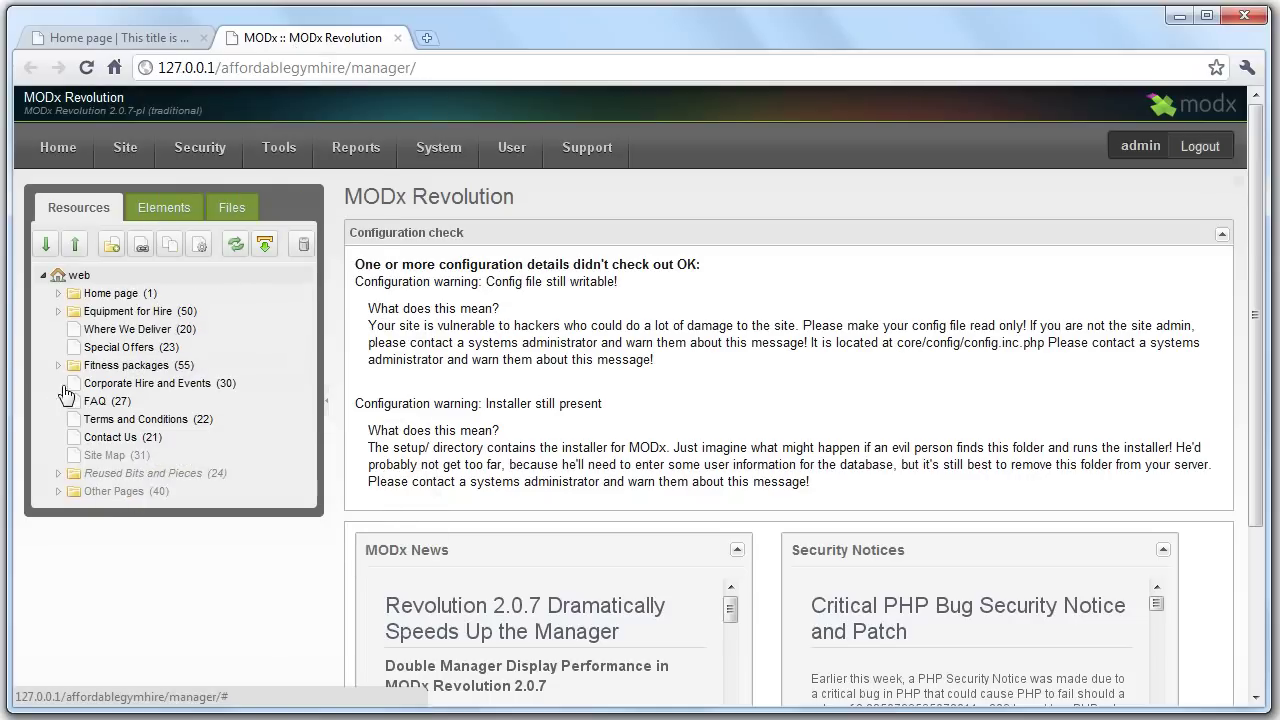
{"action": "left_click", "coordinate": [58, 295]}
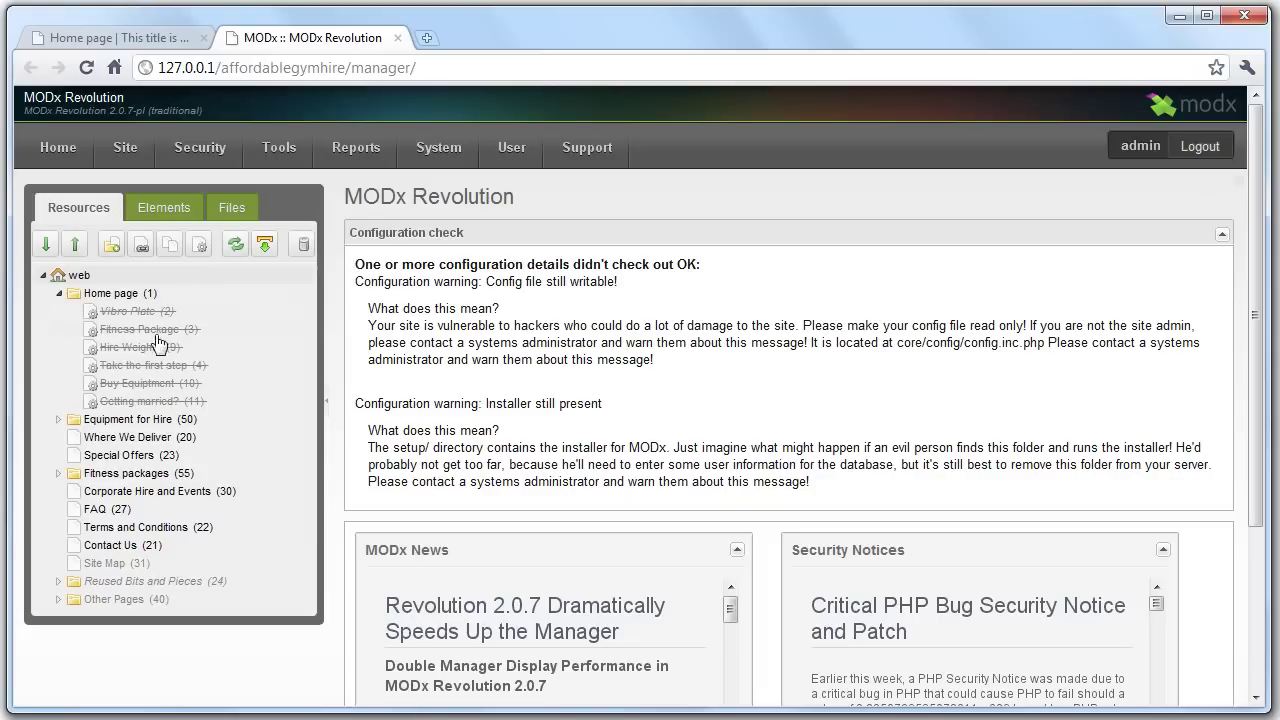
{"action": "left_click", "coordinate": [58, 295]}
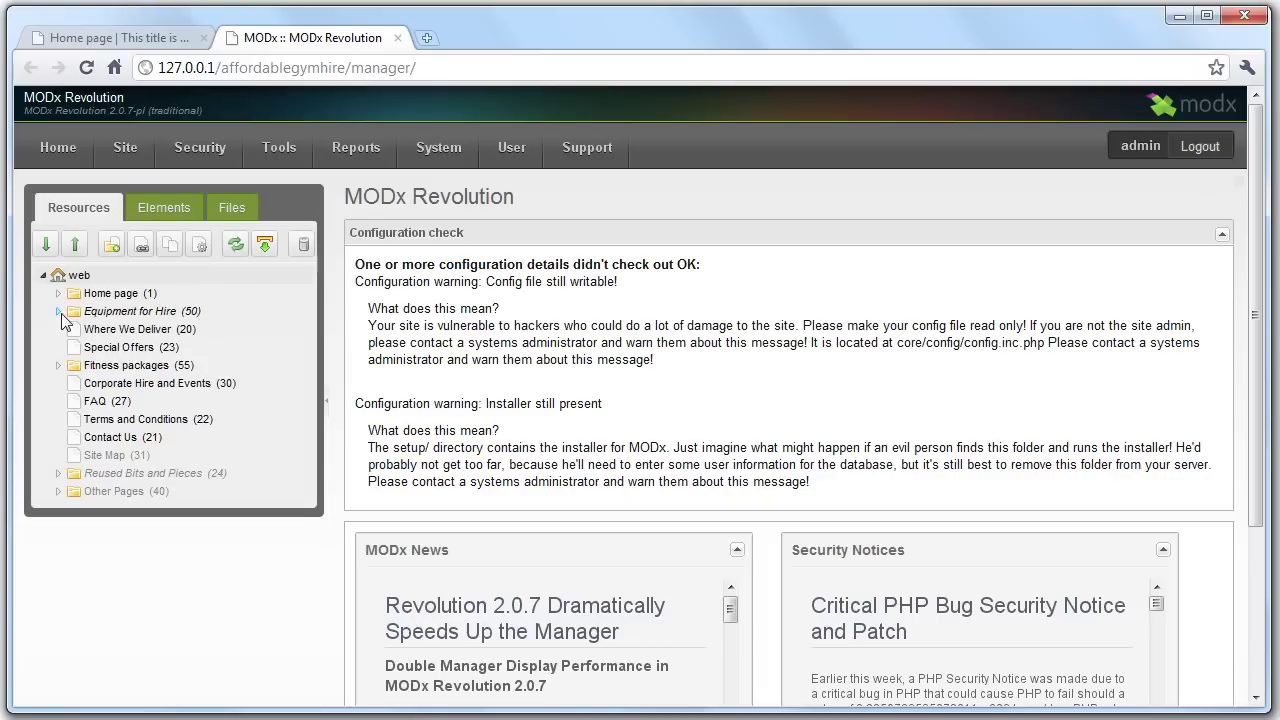
{"action": "left_click", "coordinate": [58, 311]}
{"action": "left_click", "coordinate": [58, 311]}
{"action": "left_click", "coordinate": [59, 366]}
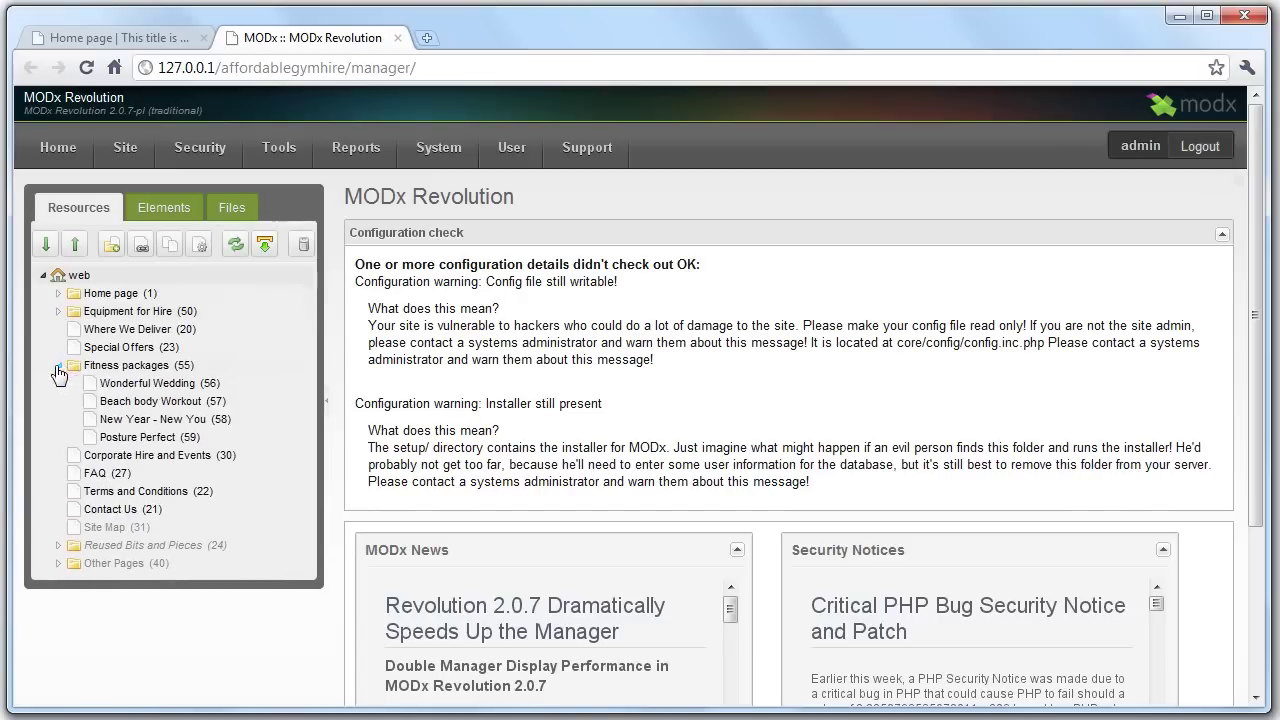
{"action": "left_click", "coordinate": [59, 545]}
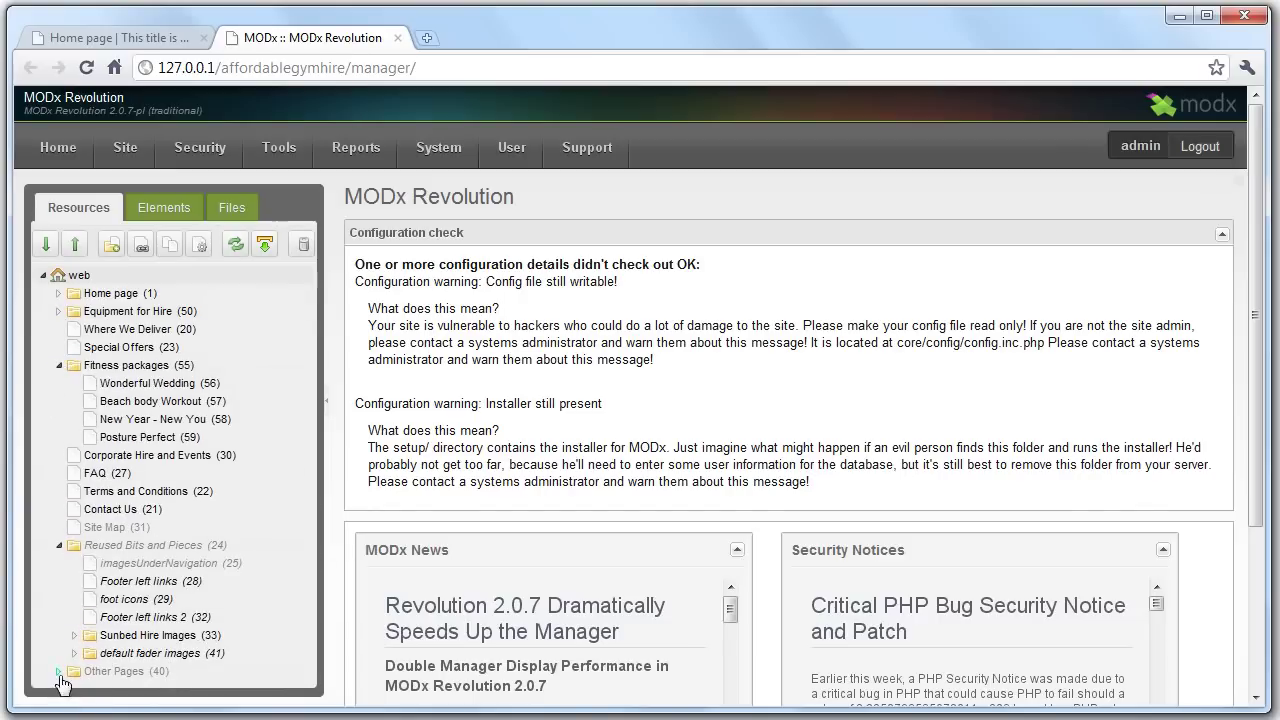
{"action": "left_click", "coordinate": [58, 672]}
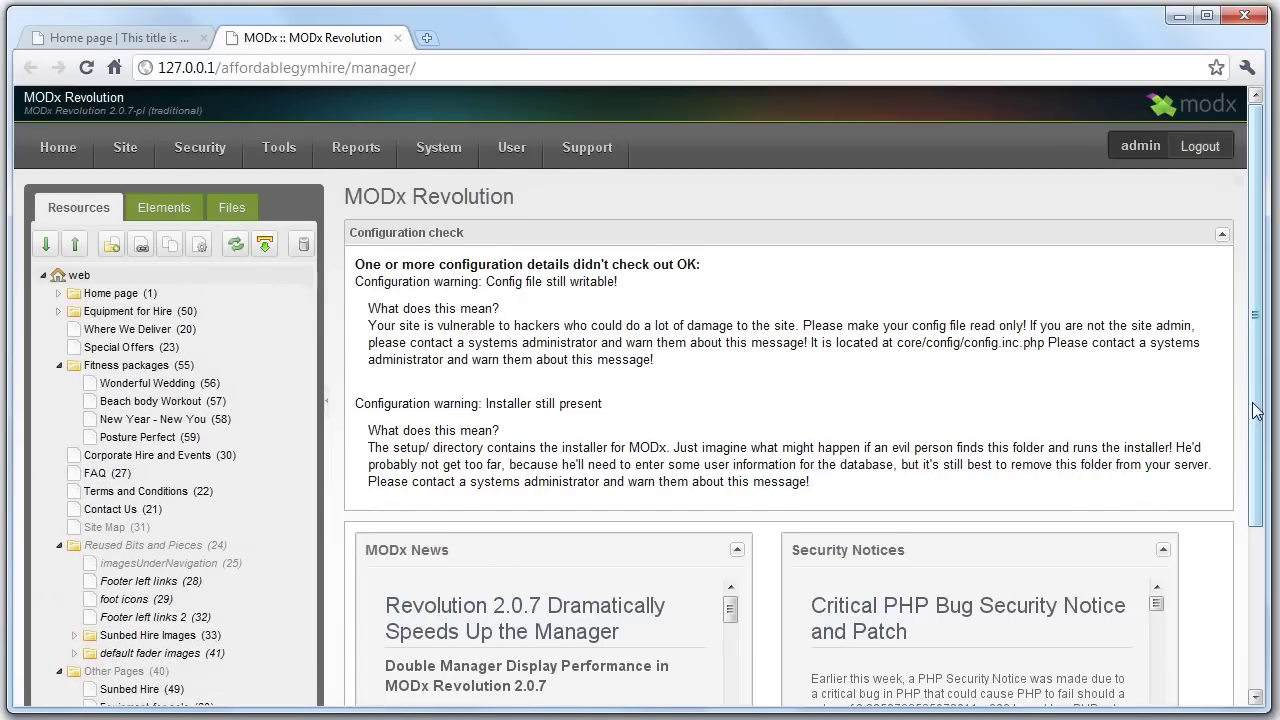
{"action": "mouse_move", "coordinate": [1248, 414]}
{"action": "left_mouse_down"}
{"action": "mouse_move", "coordinate": [1252, 474]}
{"action": "mouse_move", "coordinate": [1257, 431]}
{"action": "left_mouse_up"}
Review Home page's struck-out children and permanently remove all deleted resources.
{"action": "left_click", "coordinate": [58, 261]}
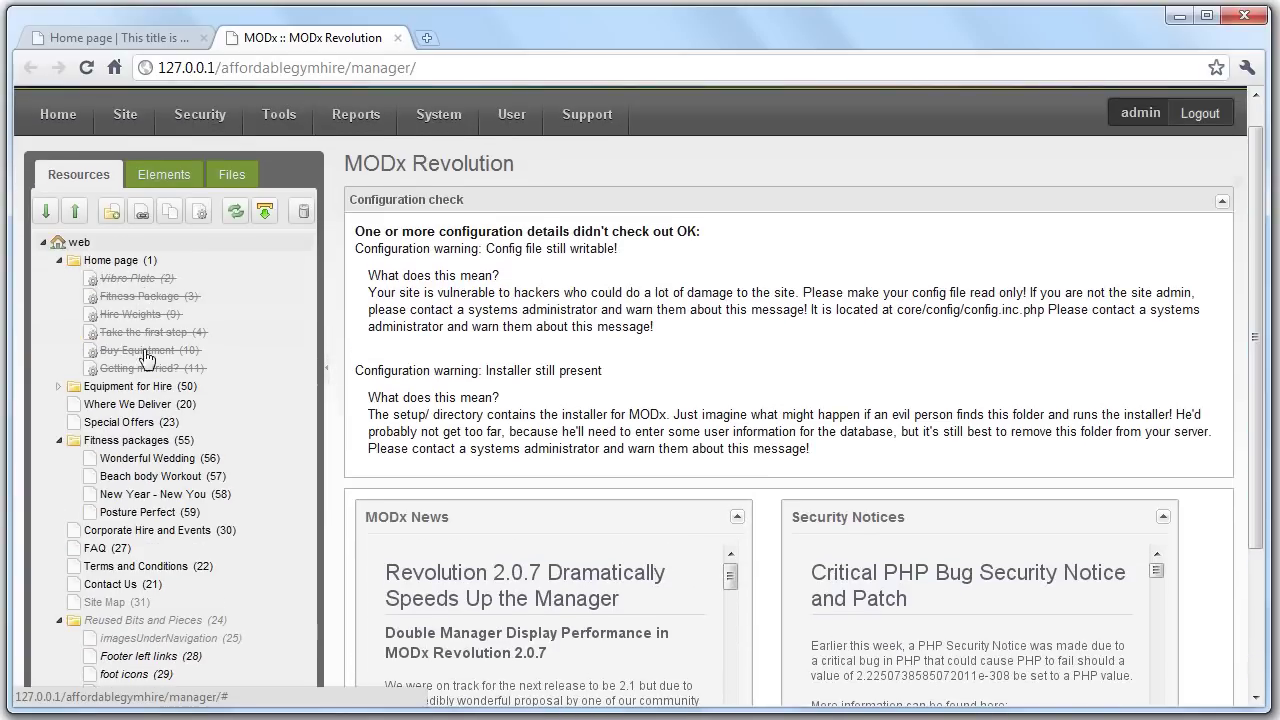
{"action": "left_click", "coordinate": [304, 213]}
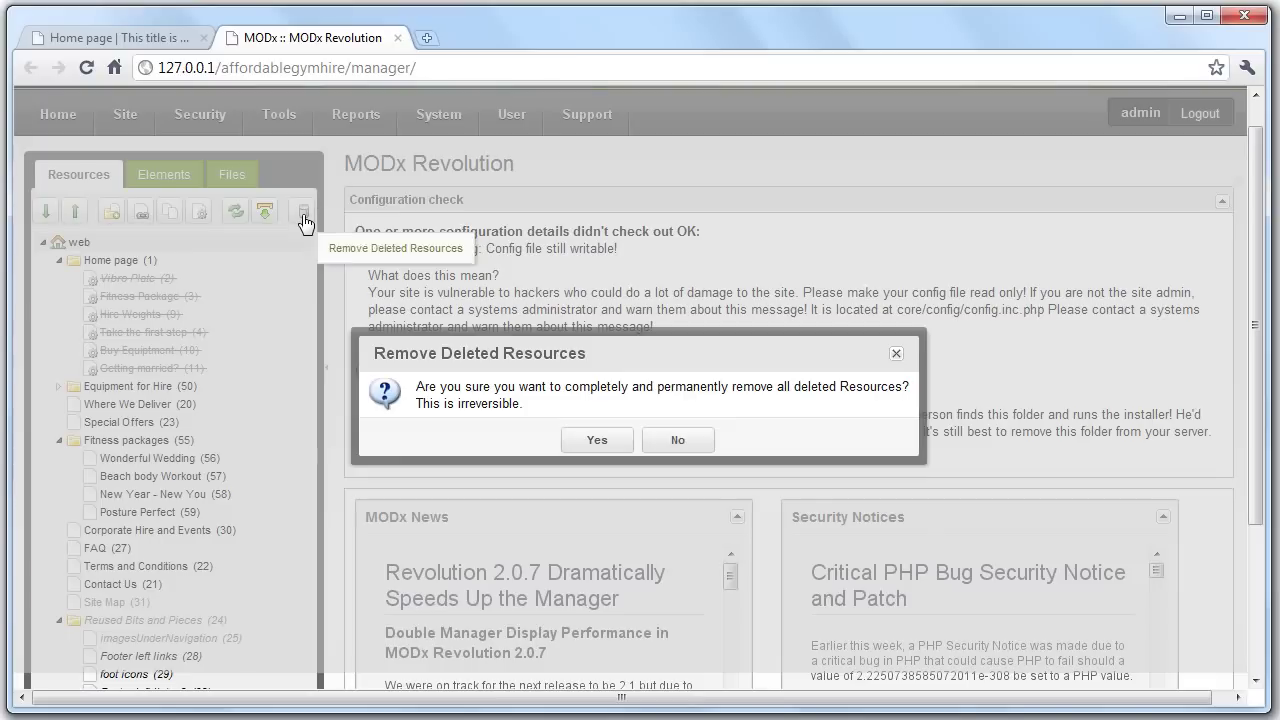
{"action": "left_click", "coordinate": [597, 441]}
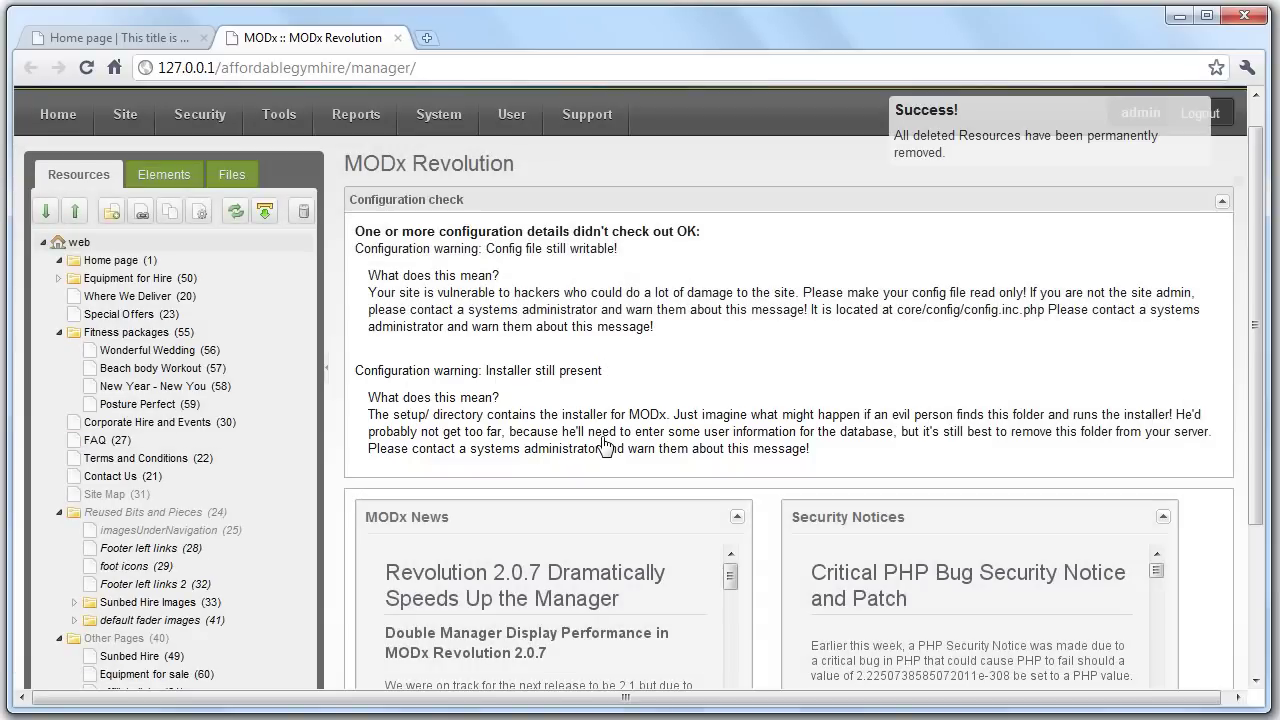
Browse the live gym site and open its Site map page from the footer.
{"action": "left_click", "coordinate": [120, 37]}
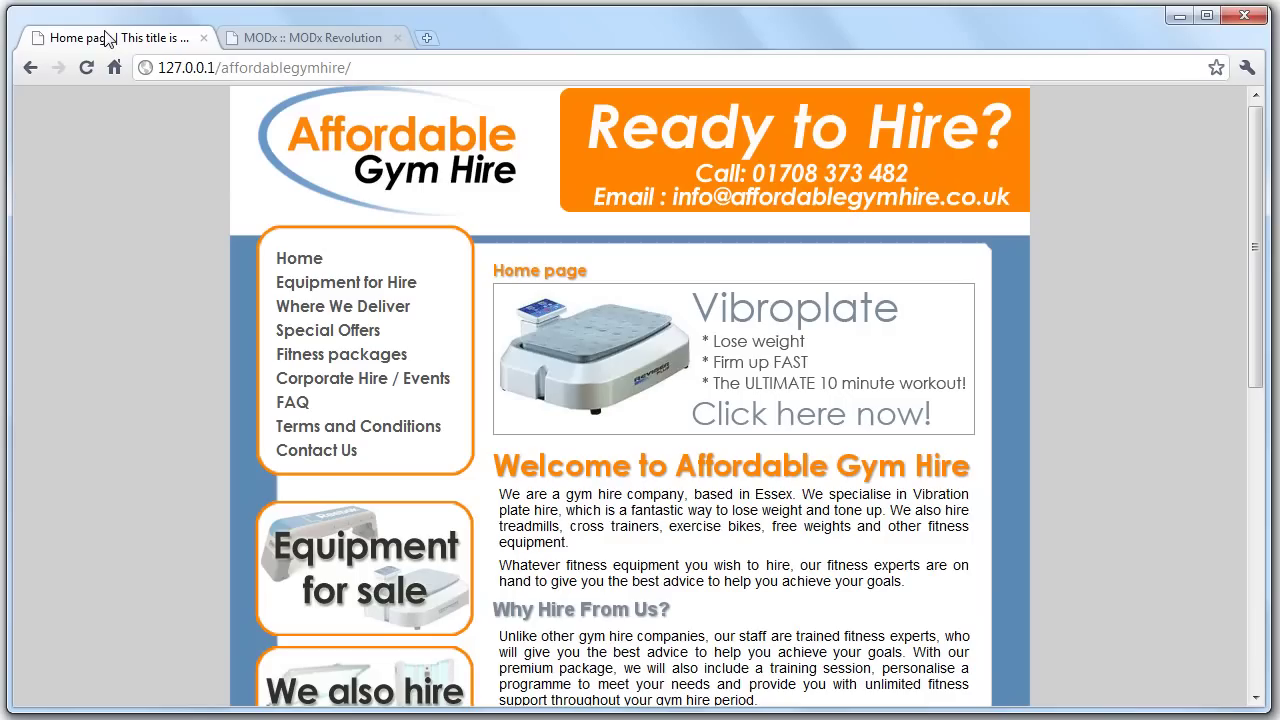
{"action": "scroll", "coordinate": [1148, 484], "scroll_direction": "down", "scroll_amount": 8}
{"action": "scroll", "coordinate": [1100, 520], "scroll_direction": "down", "scroll_amount": 2}
{"action": "scroll", "coordinate": [1051, 560], "scroll_direction": "up", "scroll_amount": 5}
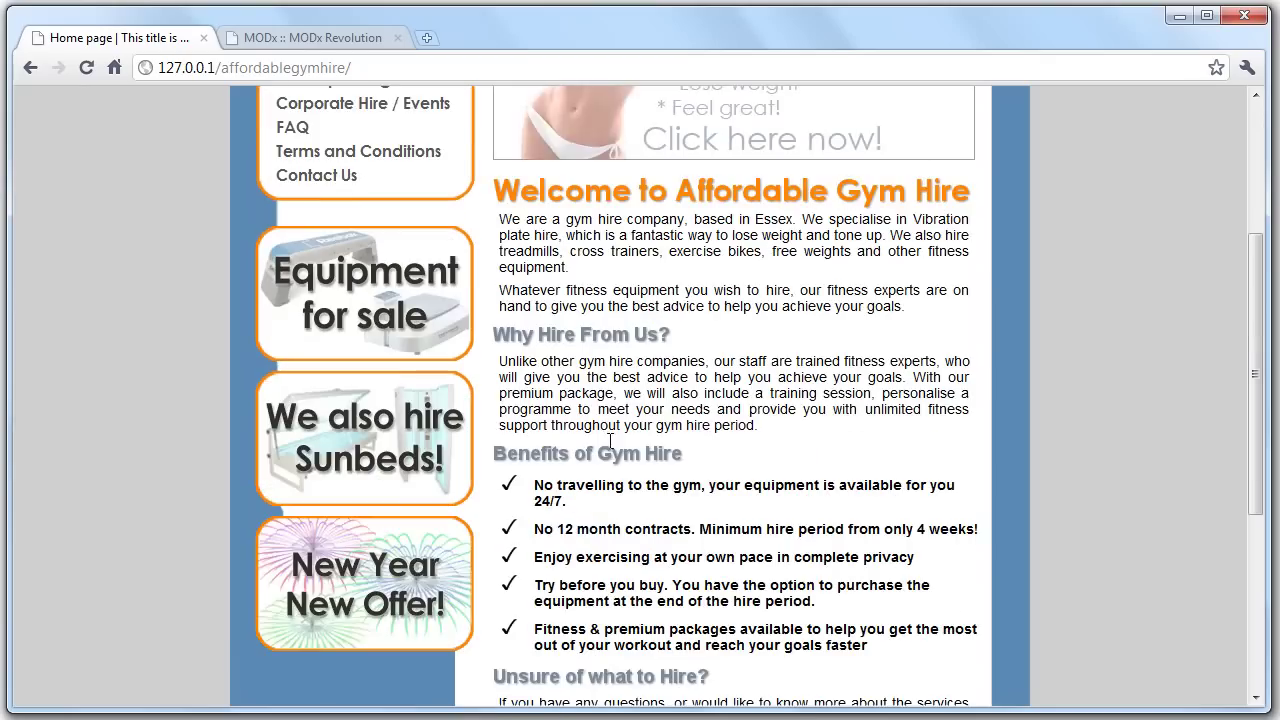
{"action": "left_click", "coordinate": [336, 42]}
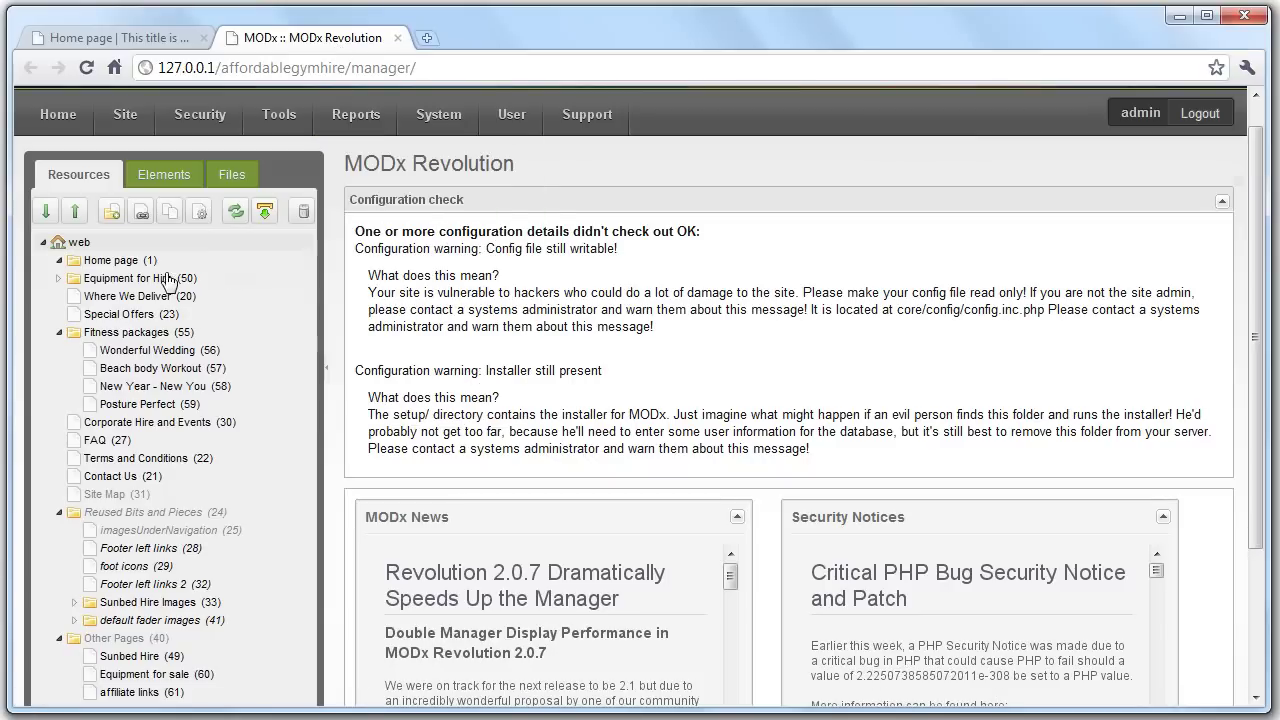
{"action": "left_click", "coordinate": [120, 37]}
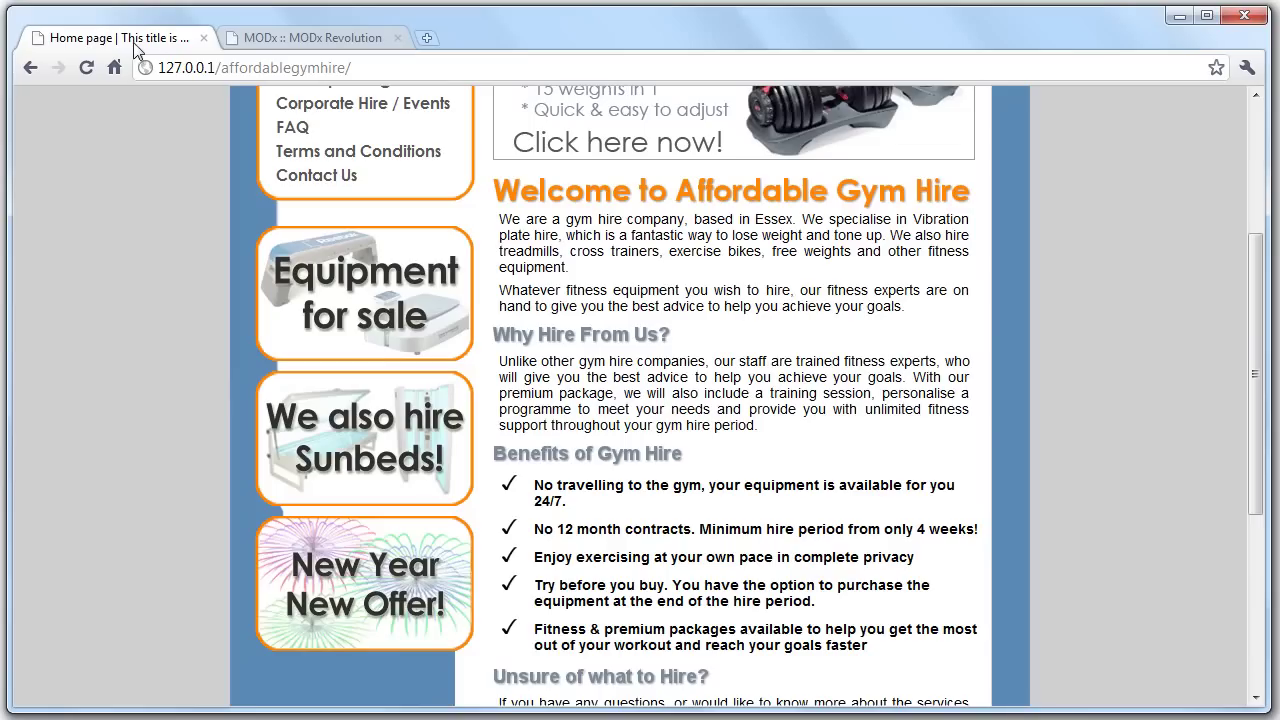
{"action": "scroll", "coordinate": [737, 686], "scroll_direction": "down", "scroll_amount": 10}
{"action": "left_click", "coordinate": [358, 694]}
{"action": "scroll", "coordinate": [766, 512], "scroll_direction": "down", "scroll_amount": 2}
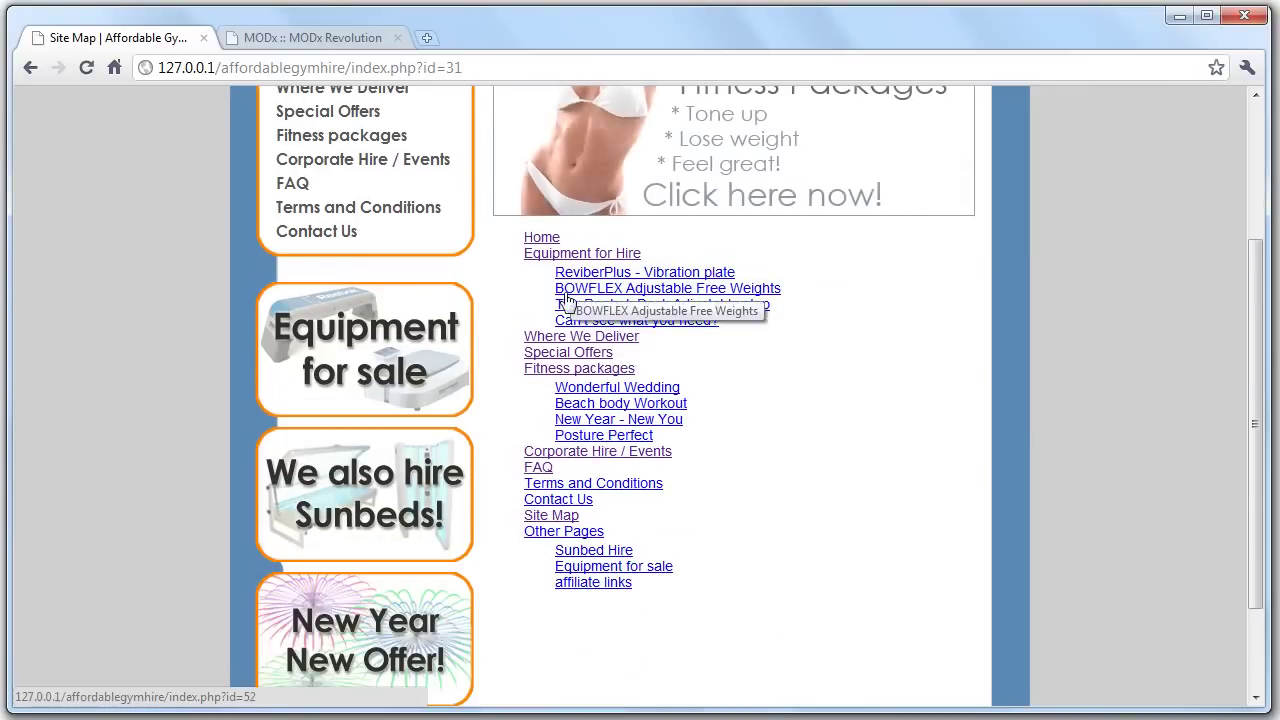
Compare the manager with the live Site Map, then open the Home page resource for editing.
{"action": "left_click", "coordinate": [280, 39]}
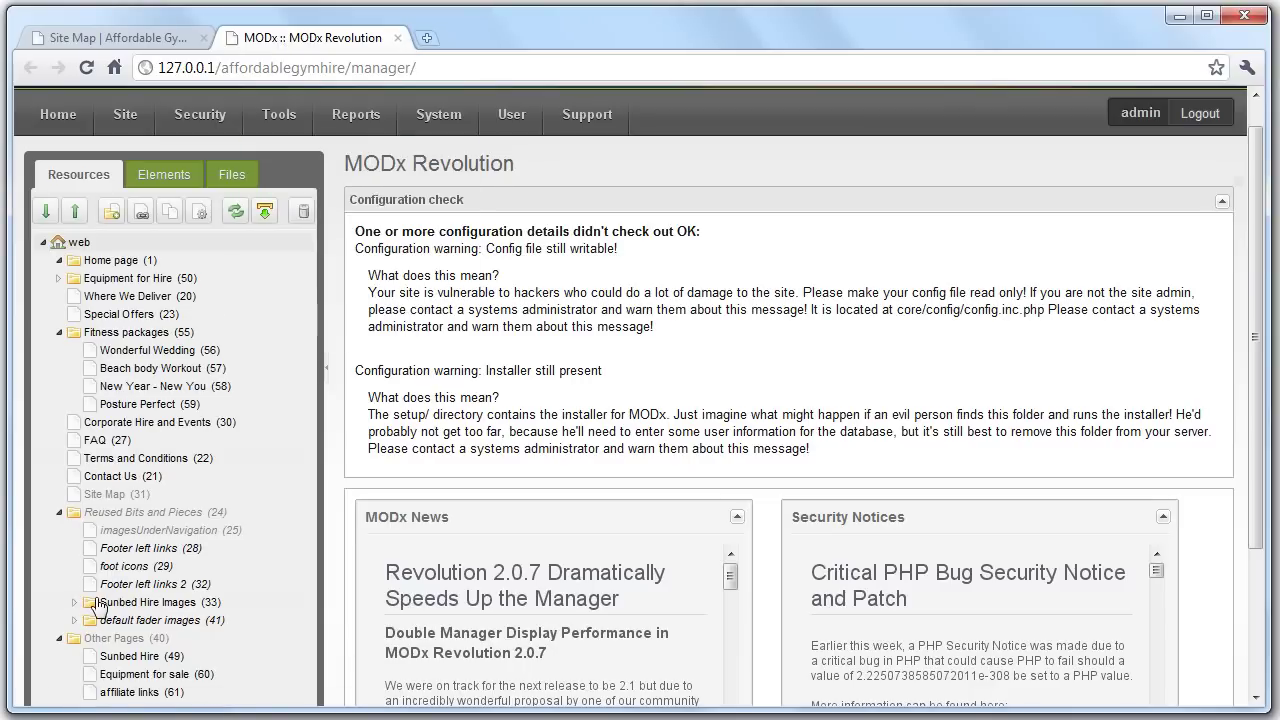
{"action": "scroll", "coordinate": [363, 566], "scroll_direction": "down", "scroll_amount": 2}
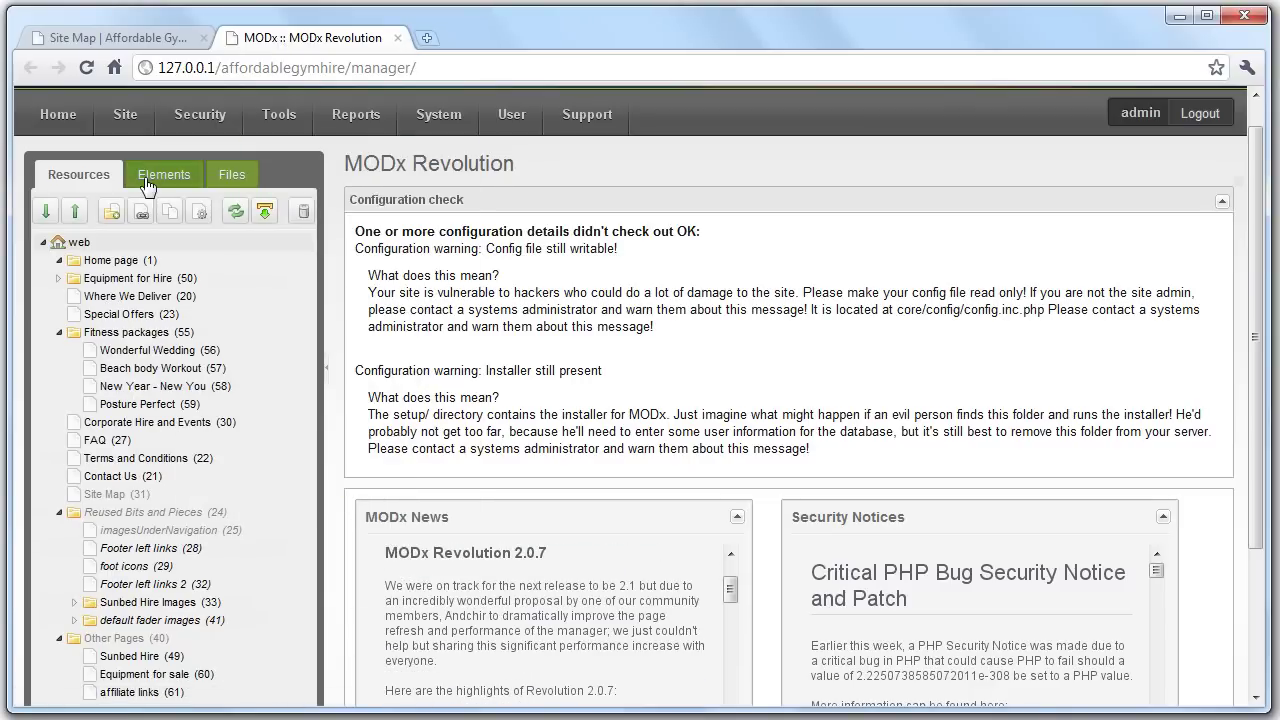
{"action": "scroll", "coordinate": [544, 392], "scroll_direction": "up", "scroll_amount": 1}
{"action": "left_click", "coordinate": [118, 38]}
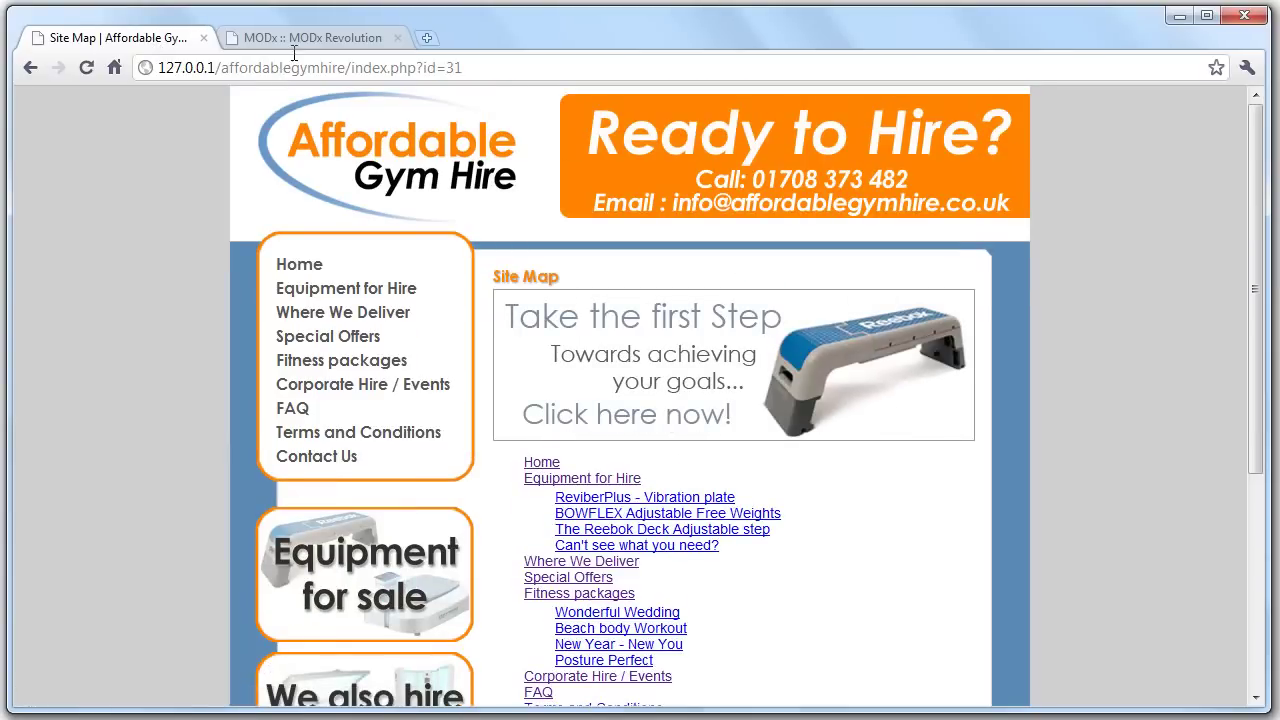
{"action": "left_click", "coordinate": [297, 40]}
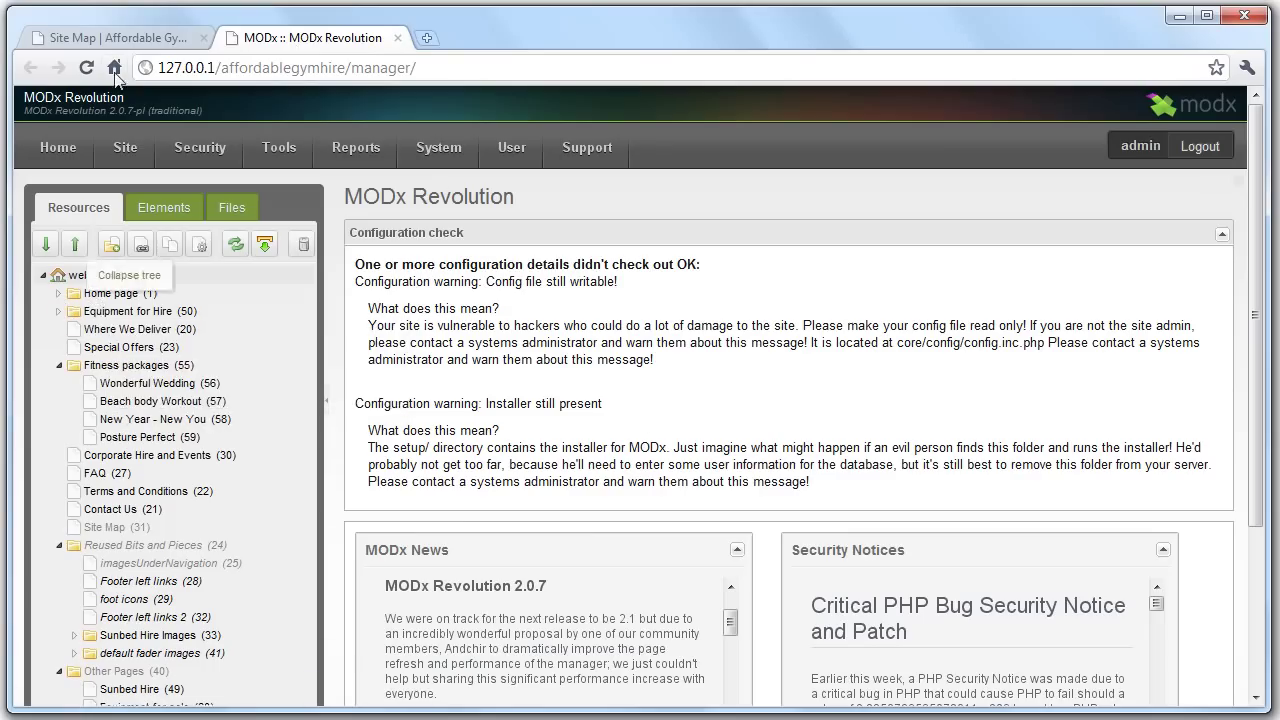
{"action": "mouse_move", "coordinate": [125, 147]}
{"action": "left_click", "coordinate": [86, 298]}
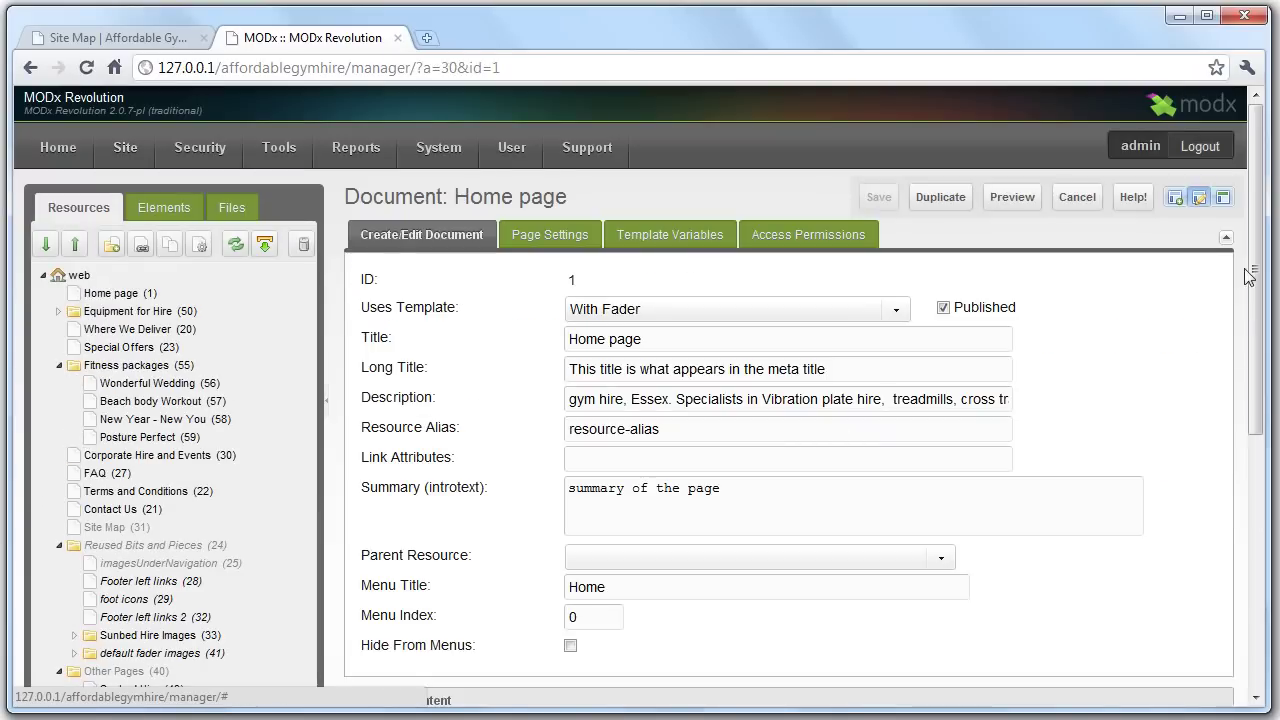
{"action": "left_click_drag", "start_coordinate": [1257, 276], "coordinate": [1258, 310]}
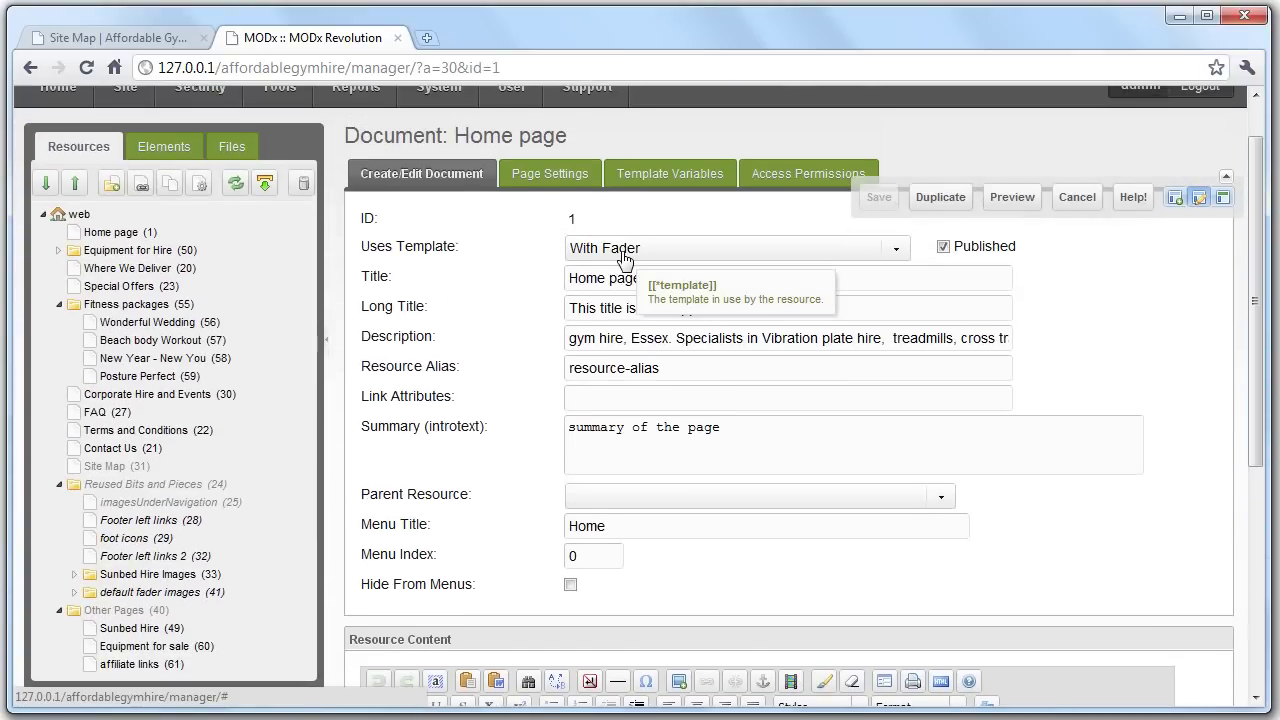
{"action": "left_click", "coordinate": [906, 257]}
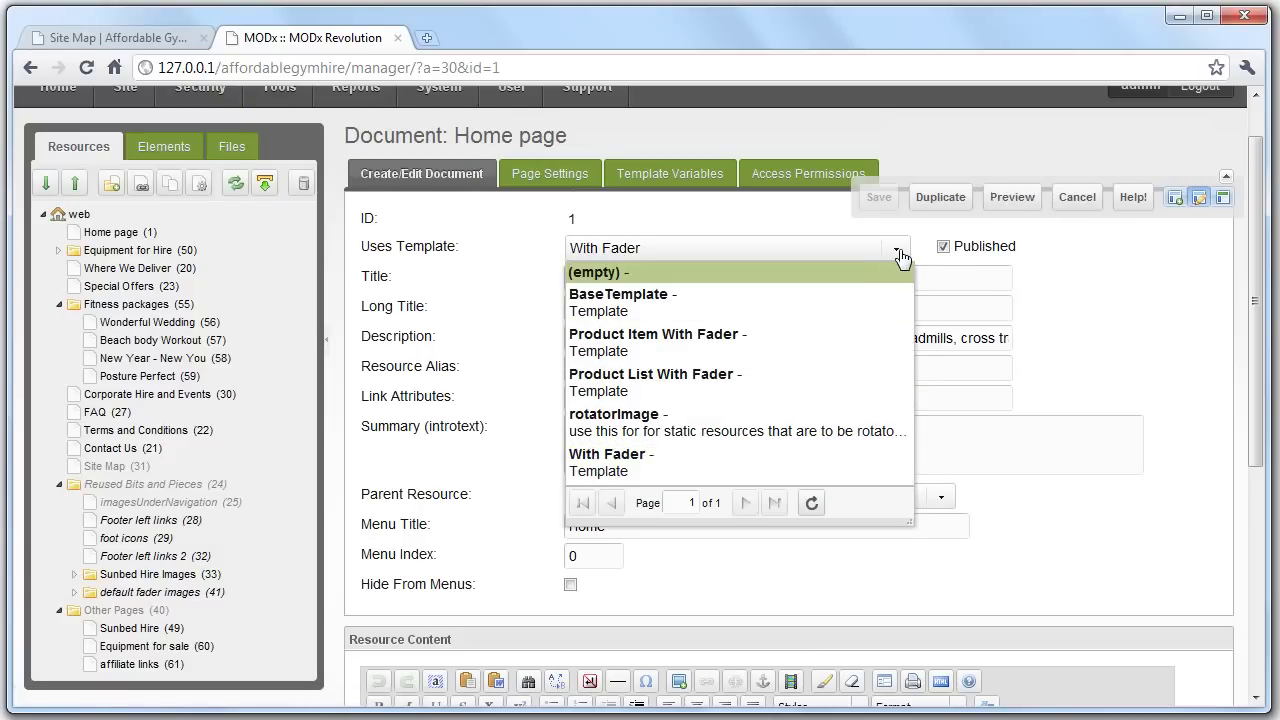
{"action": "left_click", "coordinate": [84, 40]}
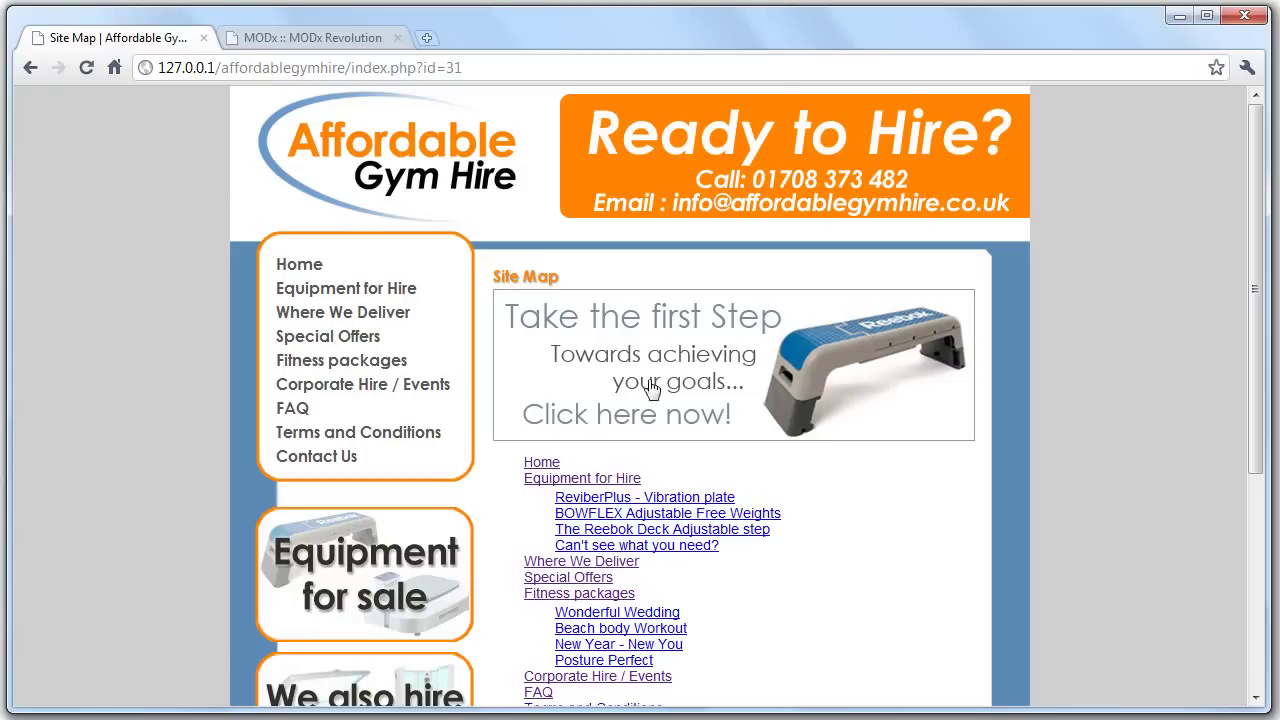
{"action": "key", "text": "ctrl+Tab"}
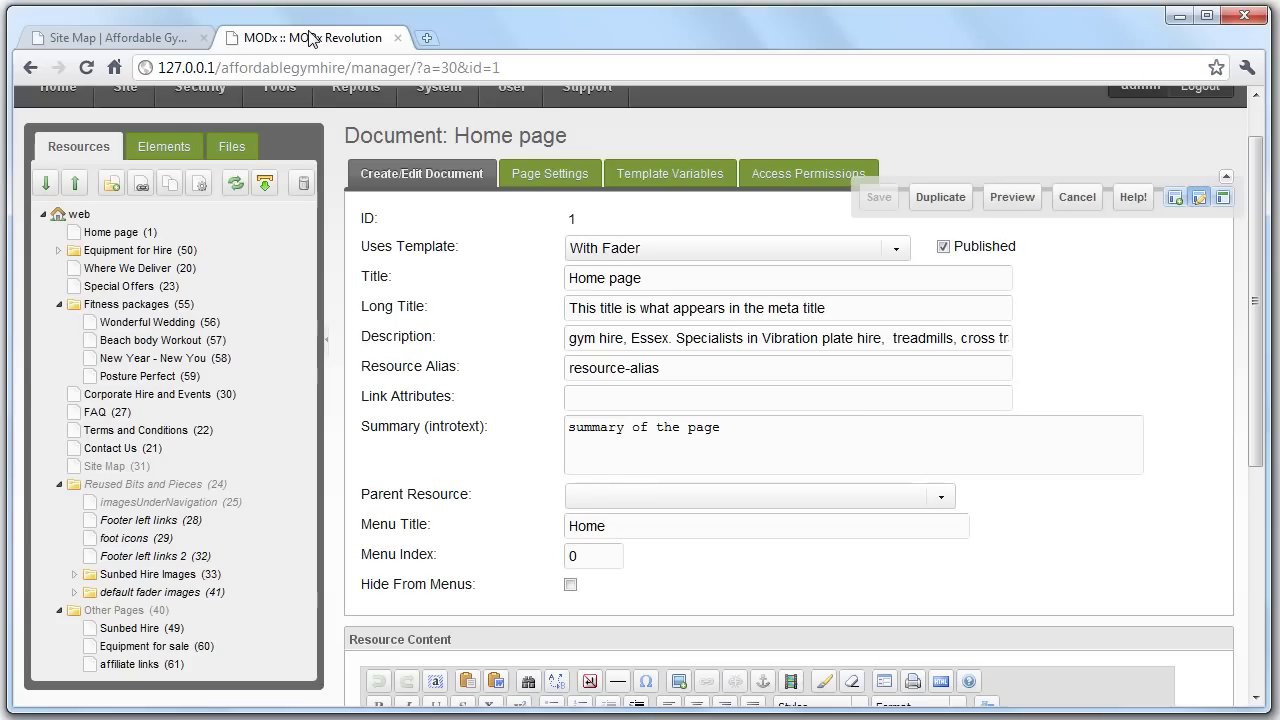
{"action": "left_click", "coordinate": [677, 277]}
{"action": "left_click", "coordinate": [112, 40]}
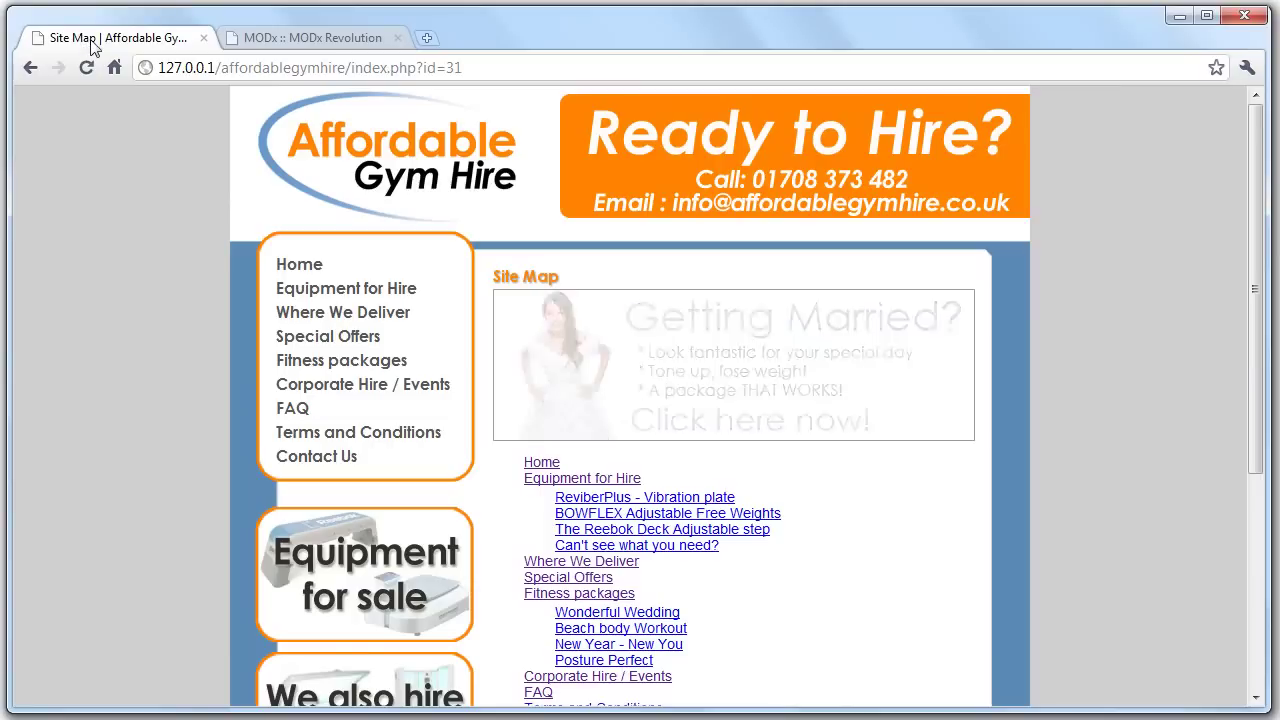
{"action": "left_click", "coordinate": [288, 40]}
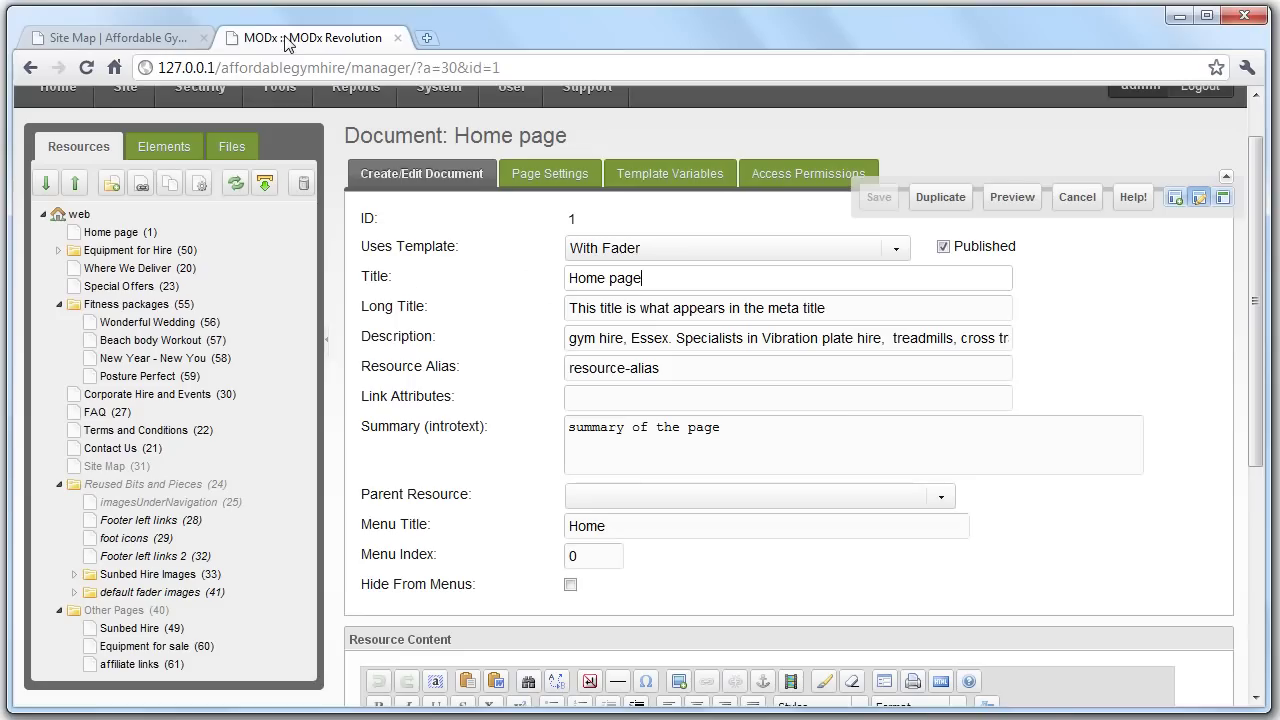
{"action": "left_click", "coordinate": [145, 40]}
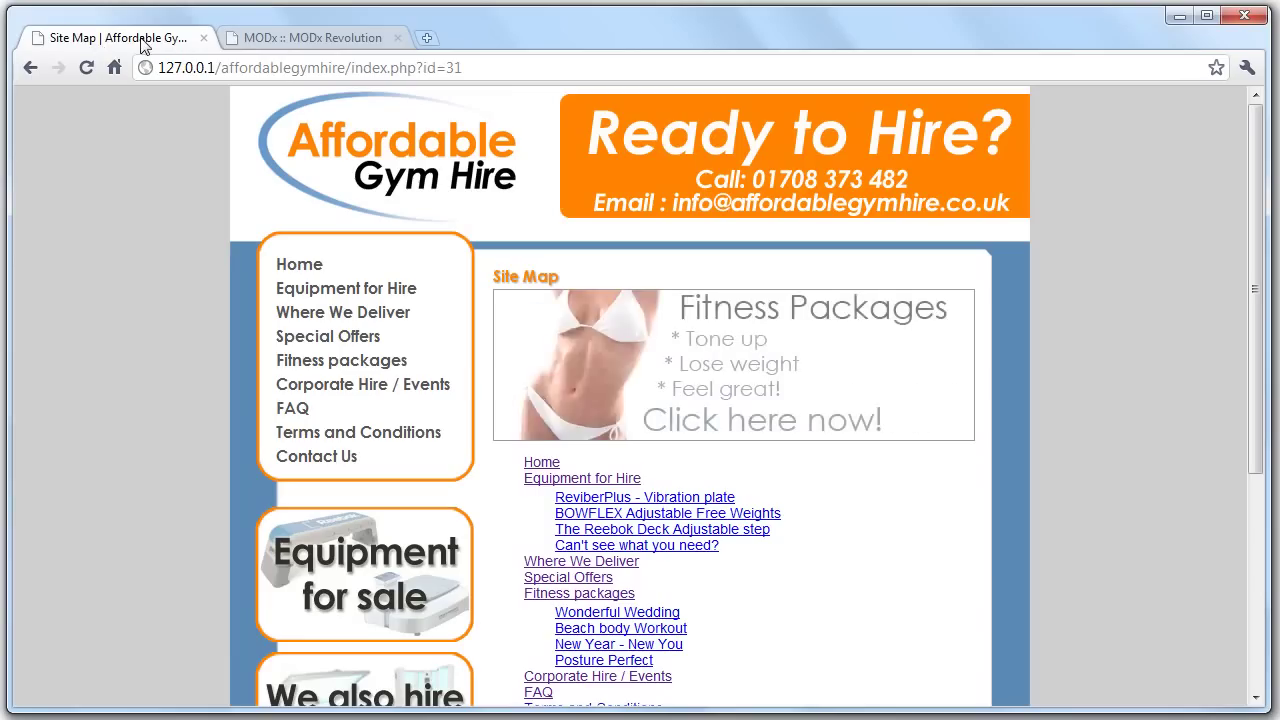
{"action": "left_click", "coordinate": [278, 40]}
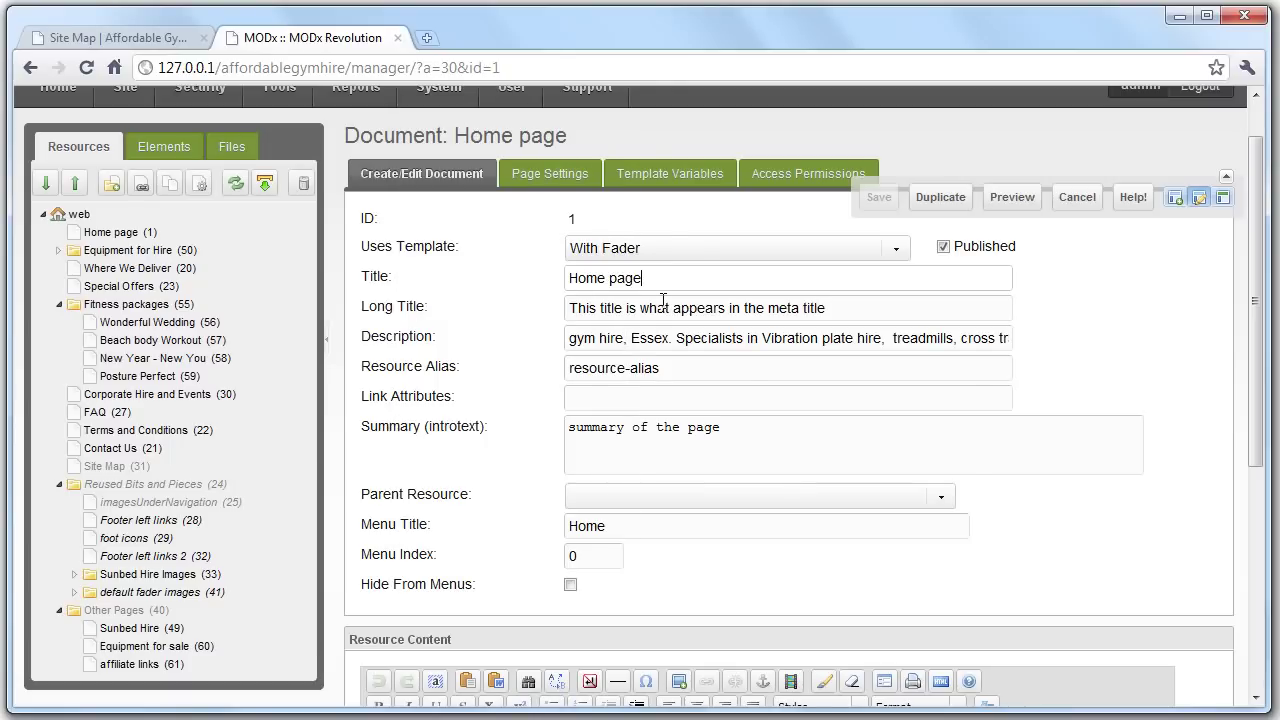
{"action": "mouse_move", "coordinate": [663, 300]}
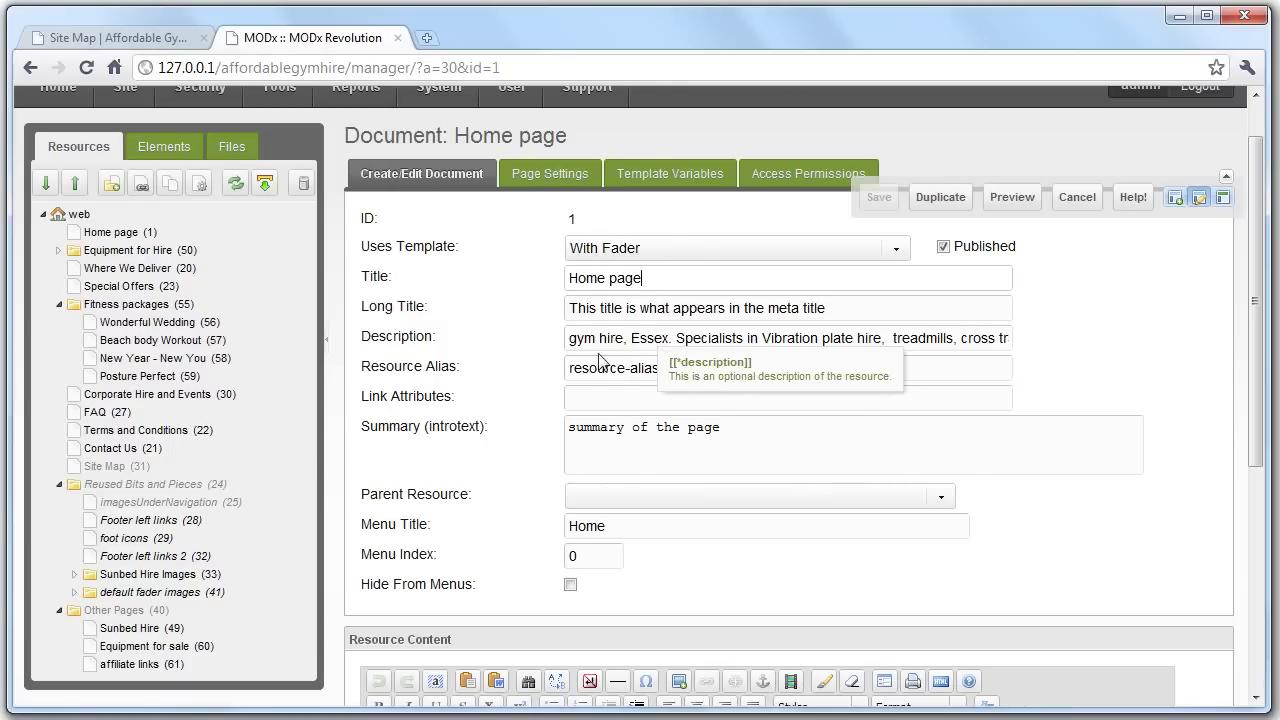
Select the resource-alias value and check the Site Map's /index.php?id=31 address.
{"action": "left_click_drag", "start_coordinate": [584, 338], "coordinate": [848, 338]}
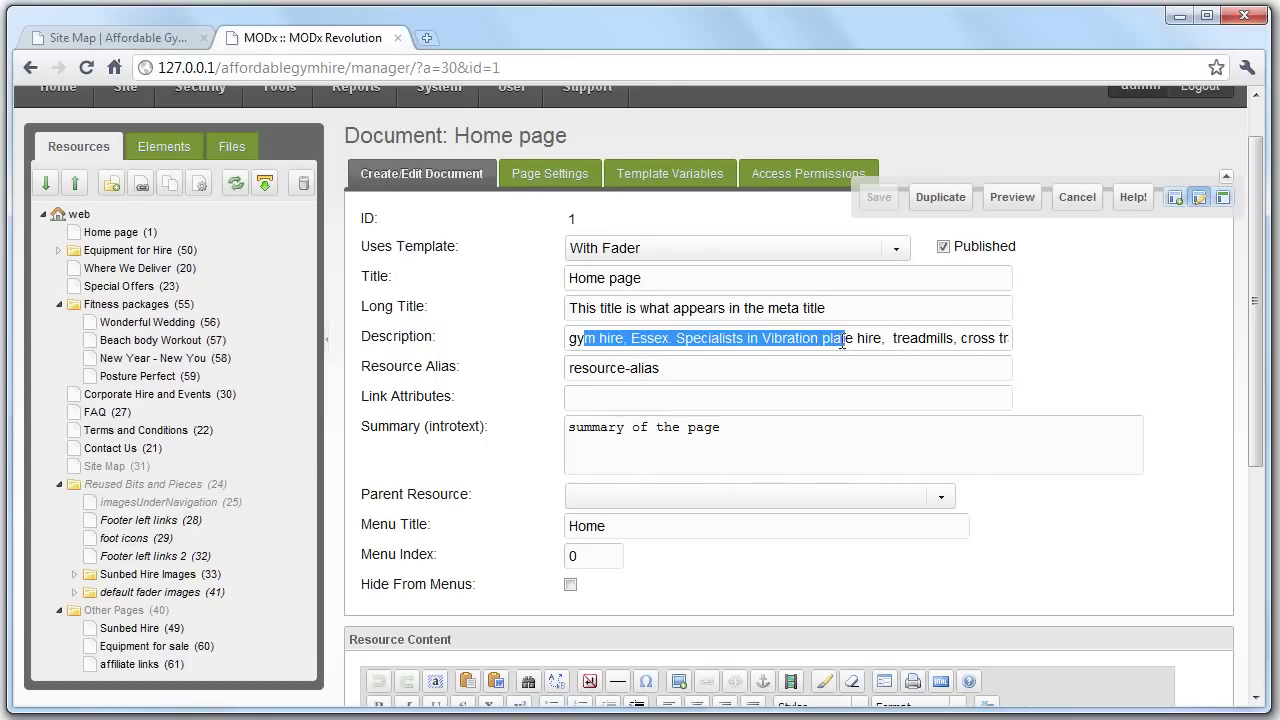
{"action": "left_click", "coordinate": [680, 368]}
{"action": "left_click_drag", "start_coordinate": [680, 368], "coordinate": [561, 372]}
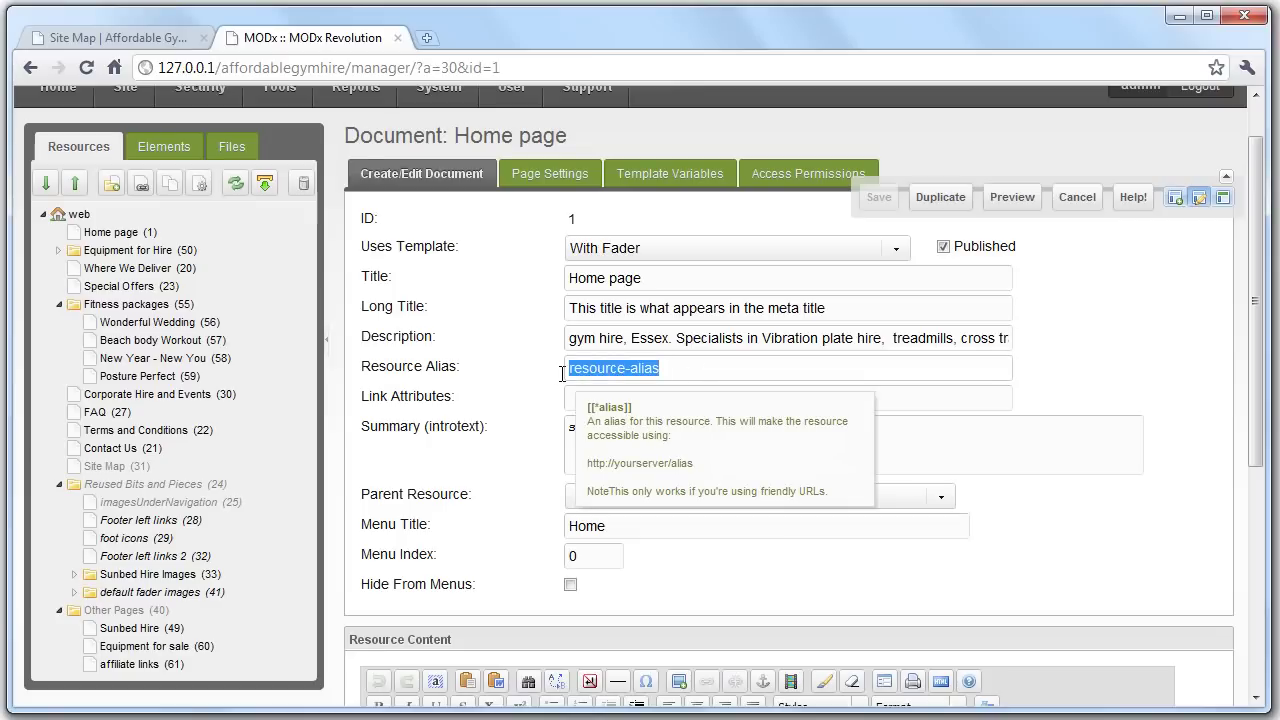
{"action": "left_click", "coordinate": [150, 38]}
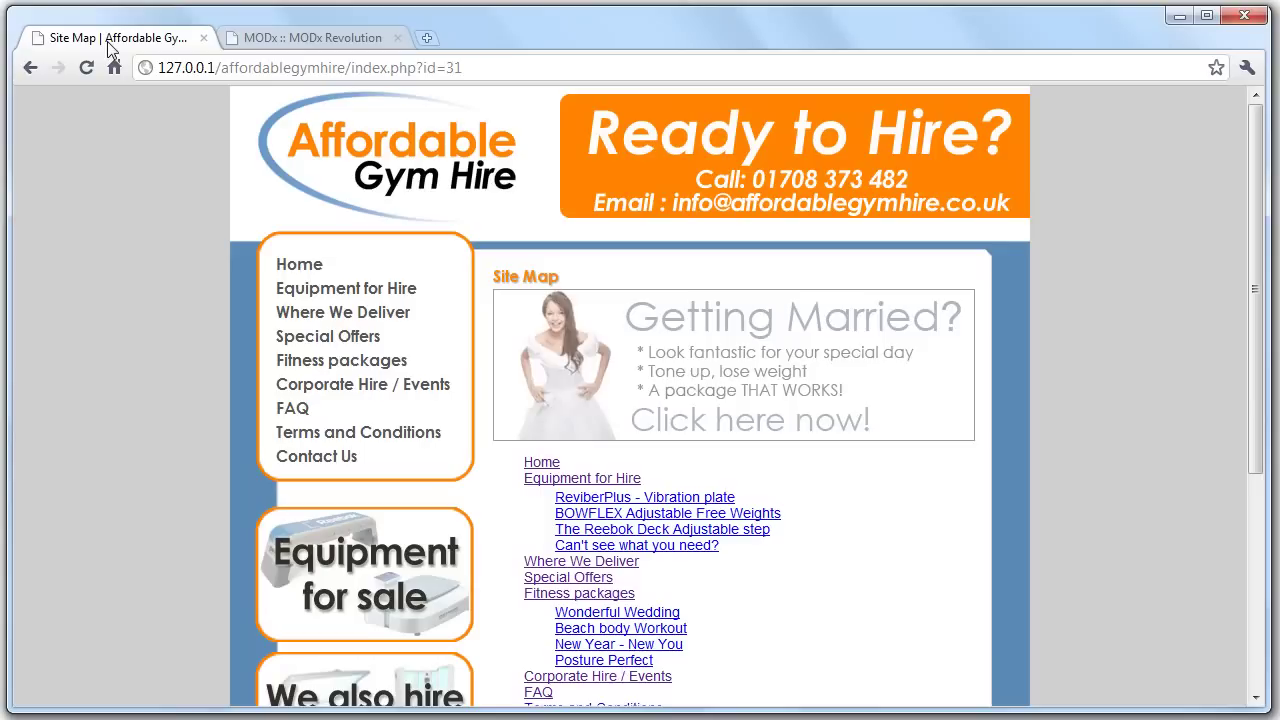
{"action": "left_click_drag", "start_coordinate": [353, 67], "coordinate": [471, 64]}
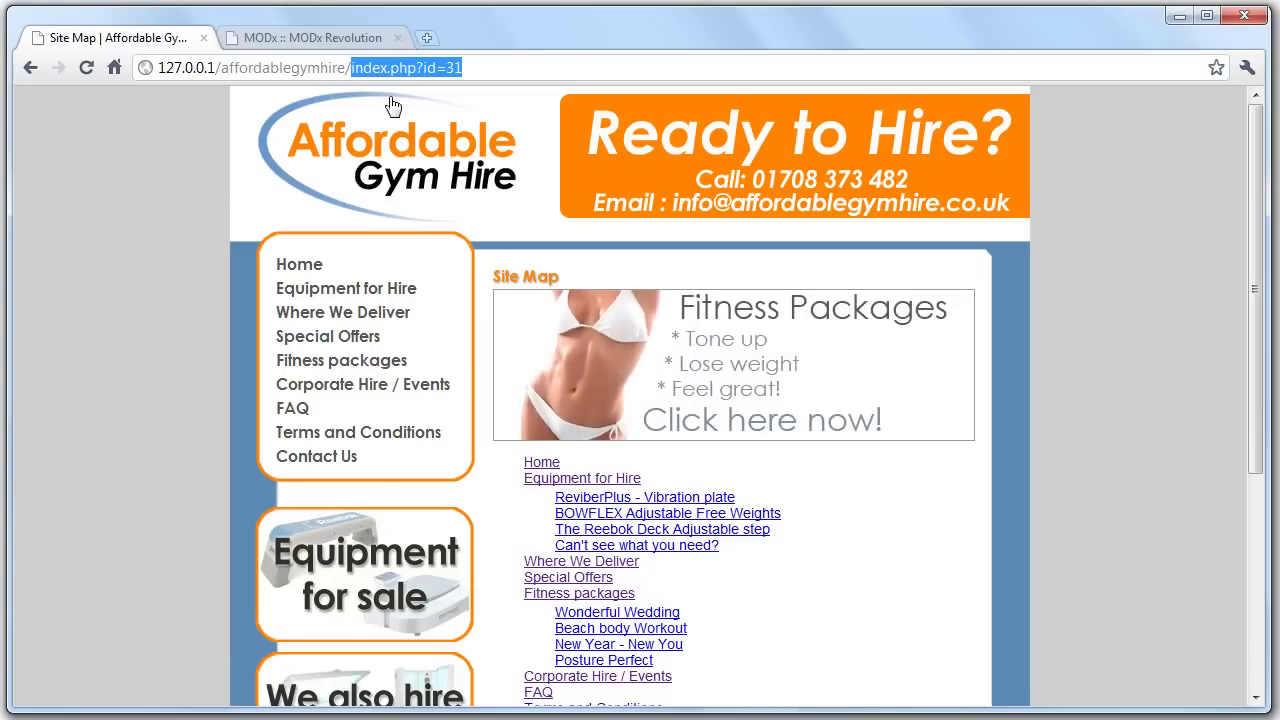
{"action": "left_click_drag", "start_coordinate": [346, 68], "coordinate": [506, 72]}
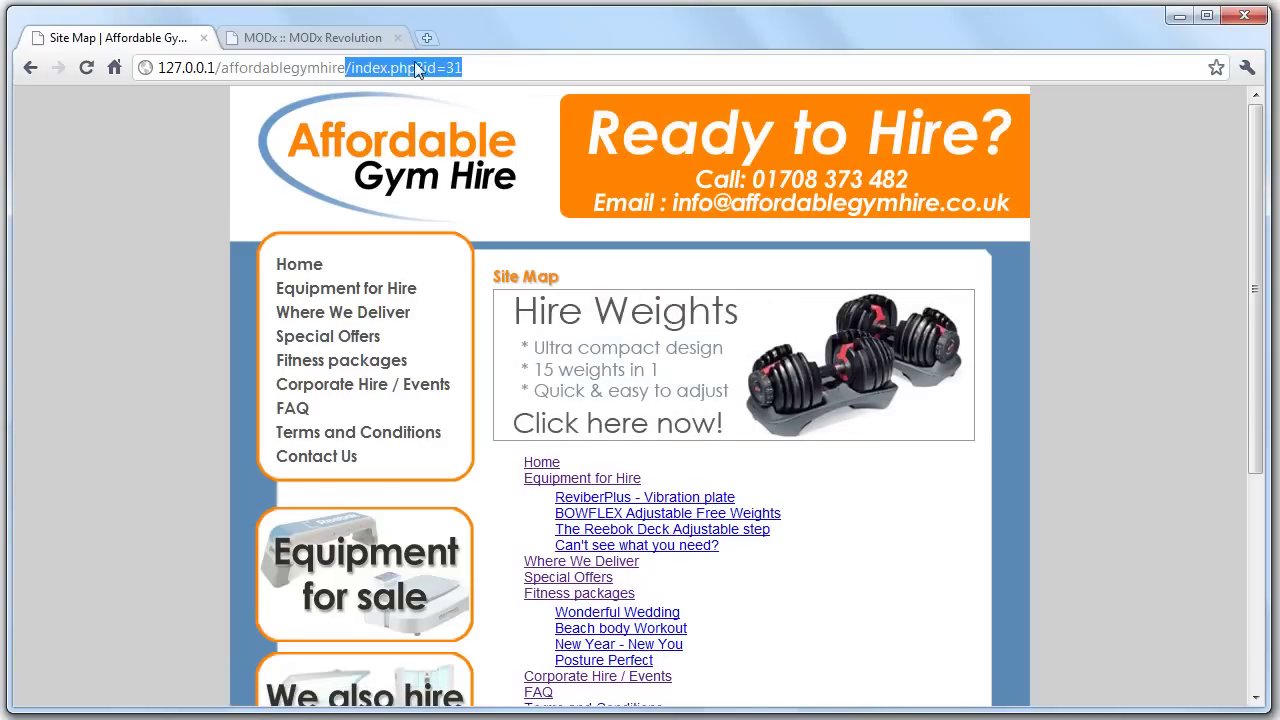
Replace the Resource Alias with 'affordable' and check the live Site Map.
{"action": "left_click", "coordinate": [337, 45]}
{"action": "mouse_move", "coordinate": [676, 369]}
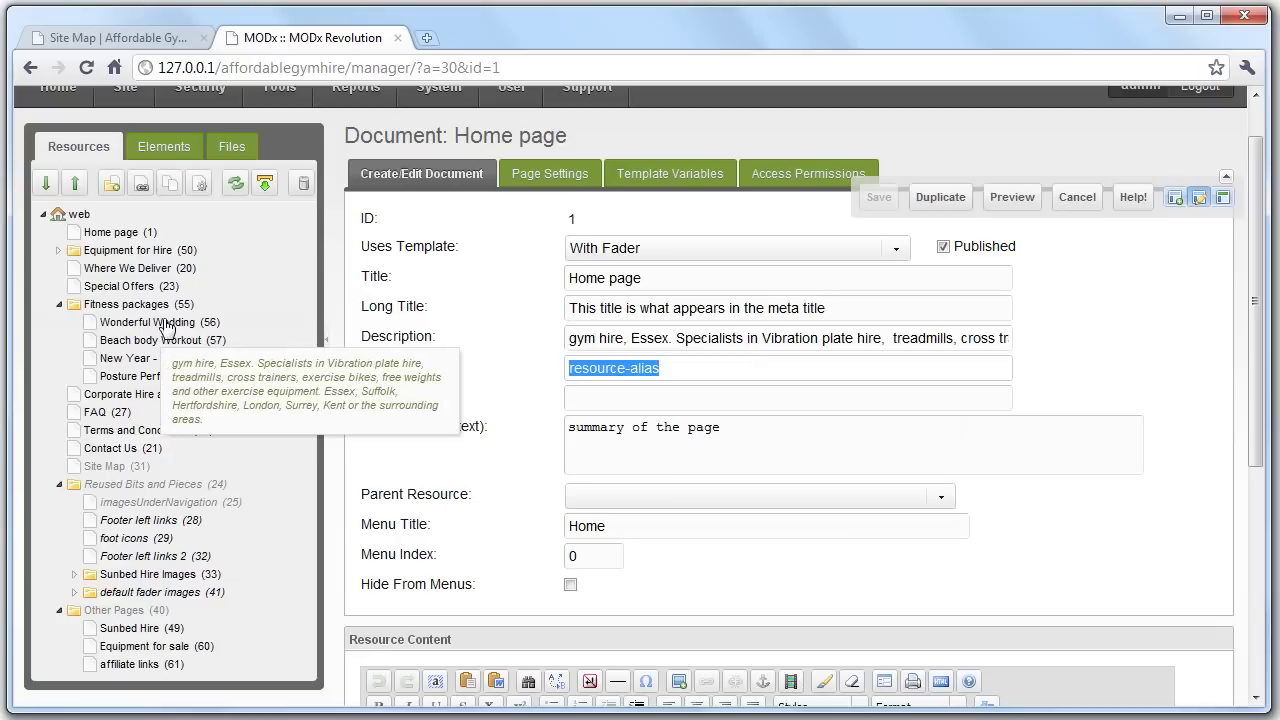
{"action": "type", "text": "afford"}
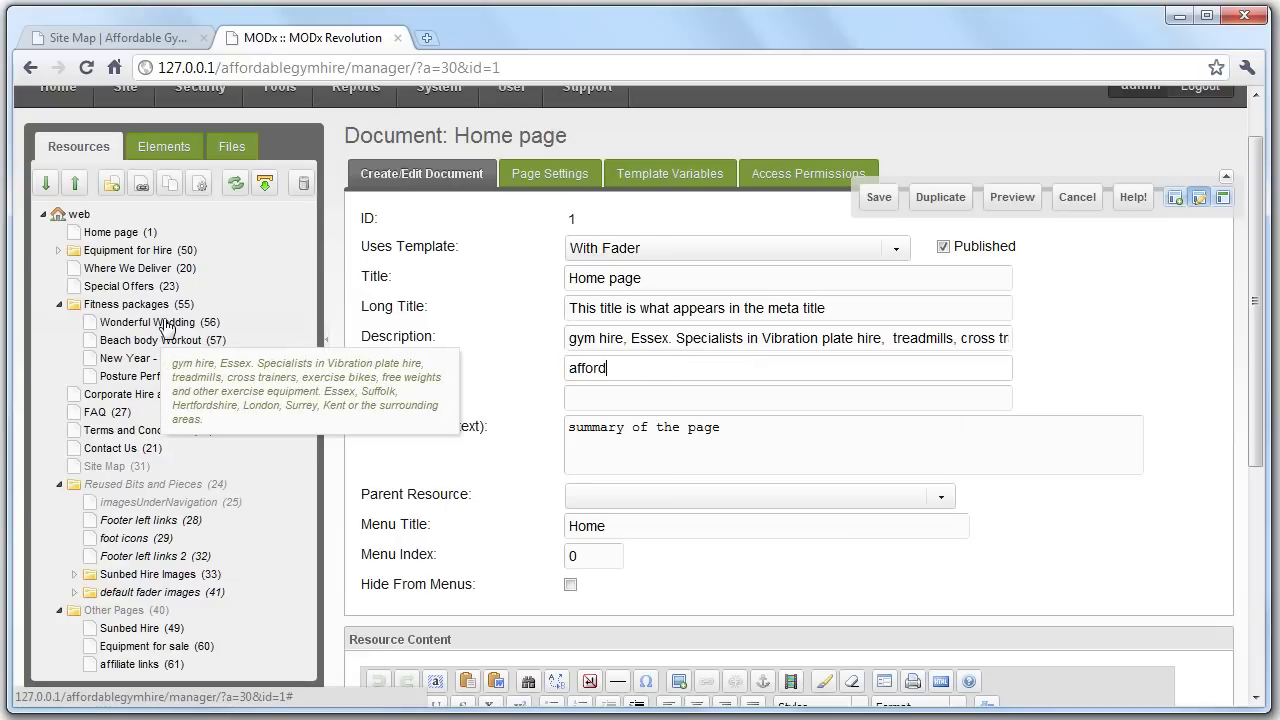
{"action": "type", "text": "able"}
{"action": "left_click", "coordinate": [150, 37]}
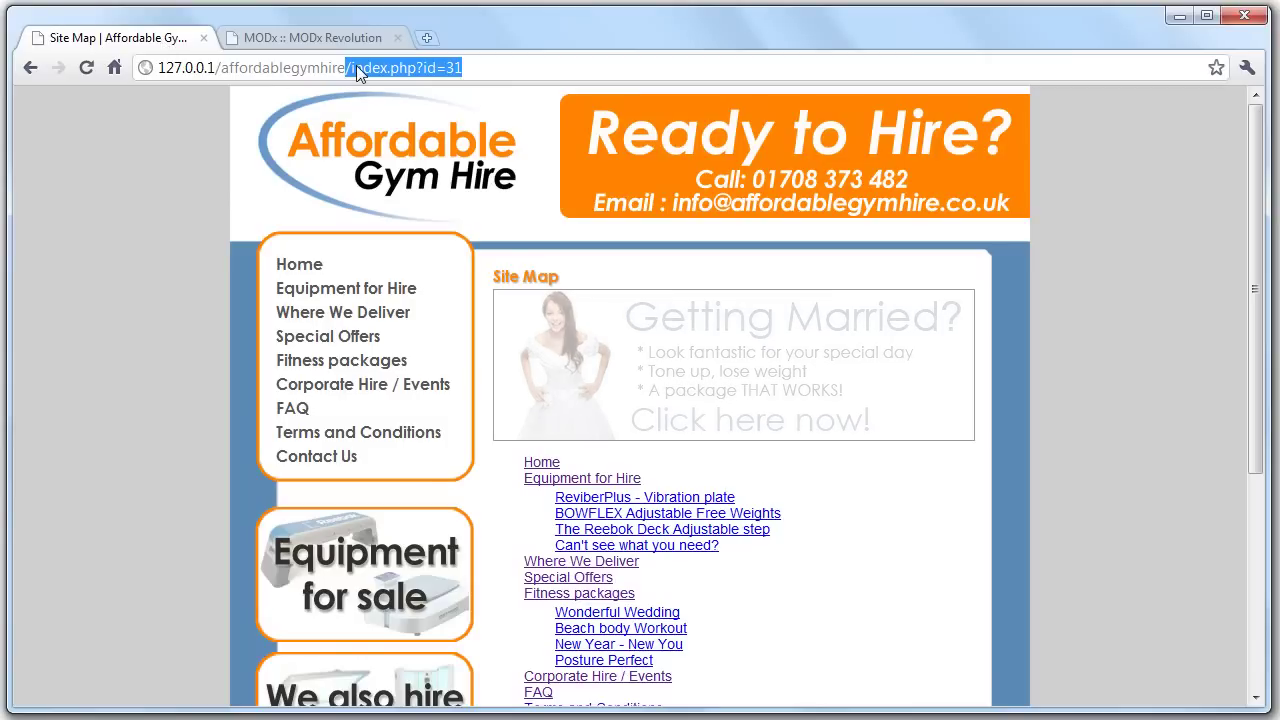
Scroll the Home page form, checking Link Attributes and the 'summary of the page' Summary text.
{"action": "left_click", "coordinate": [345, 40]}
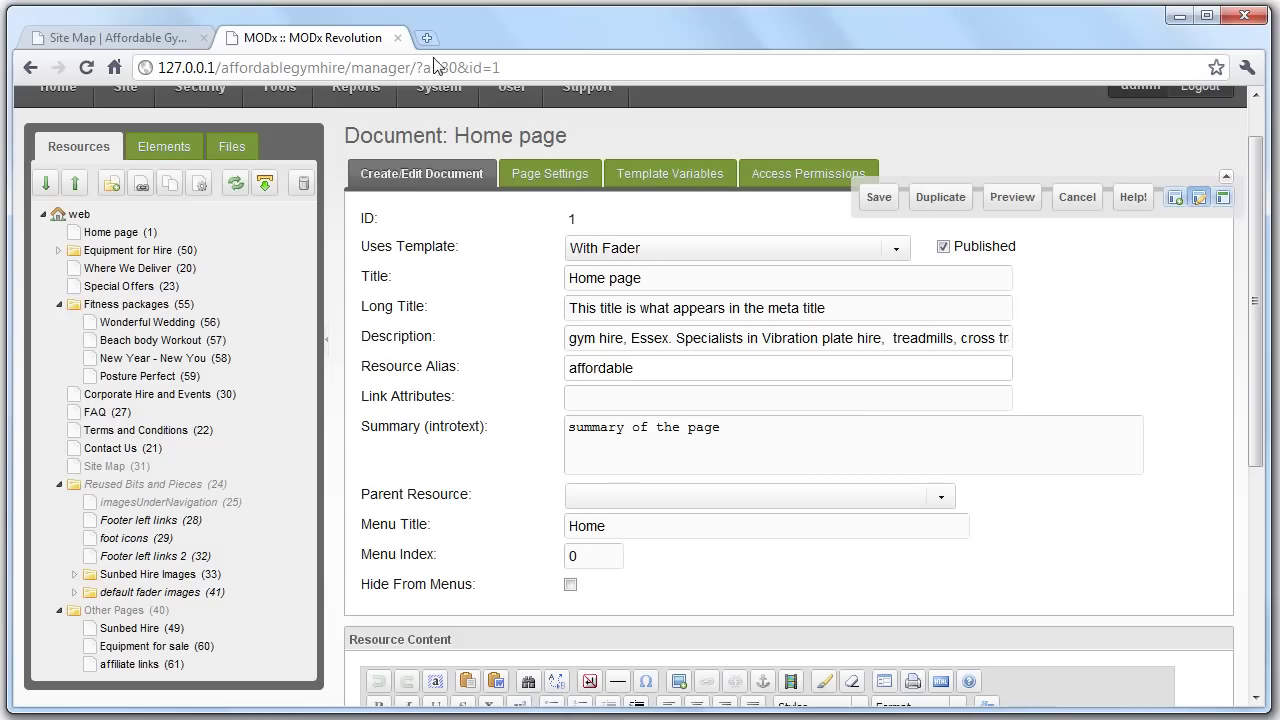
{"action": "left_click", "coordinate": [625, 404]}
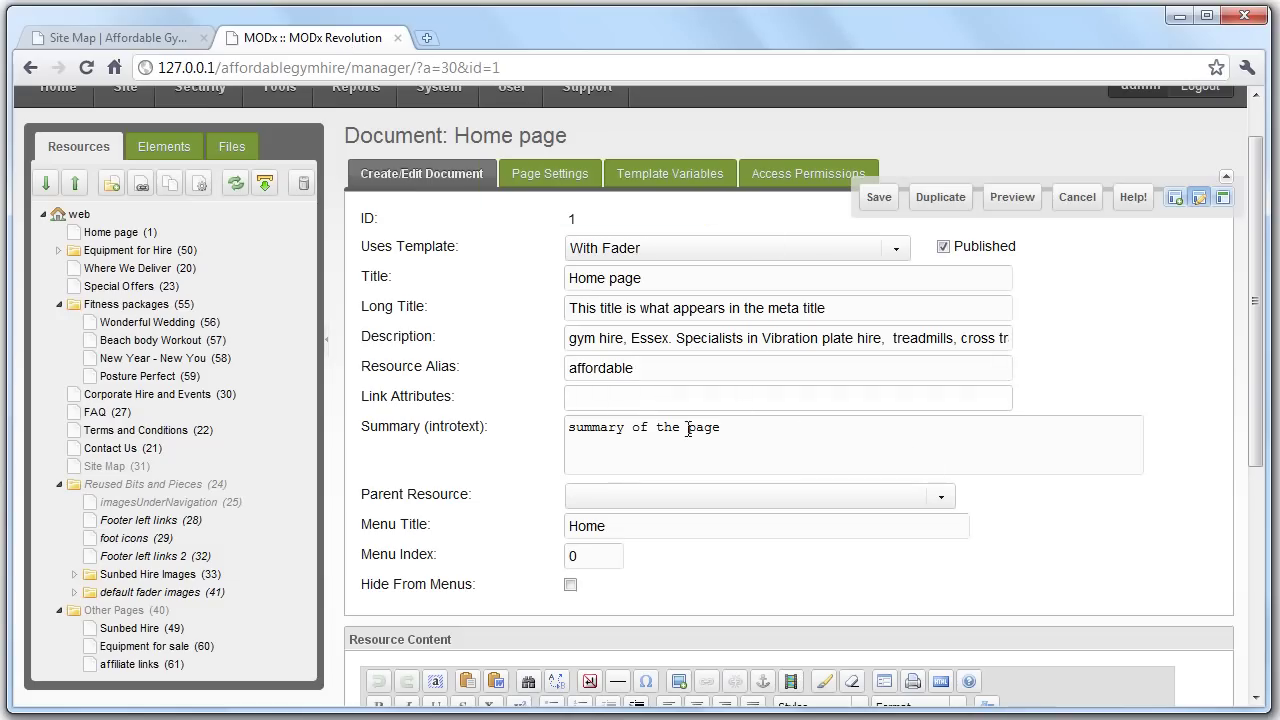
{"action": "scroll", "coordinate": [687, 429], "scroll_direction": "down", "scroll_amount": 3}
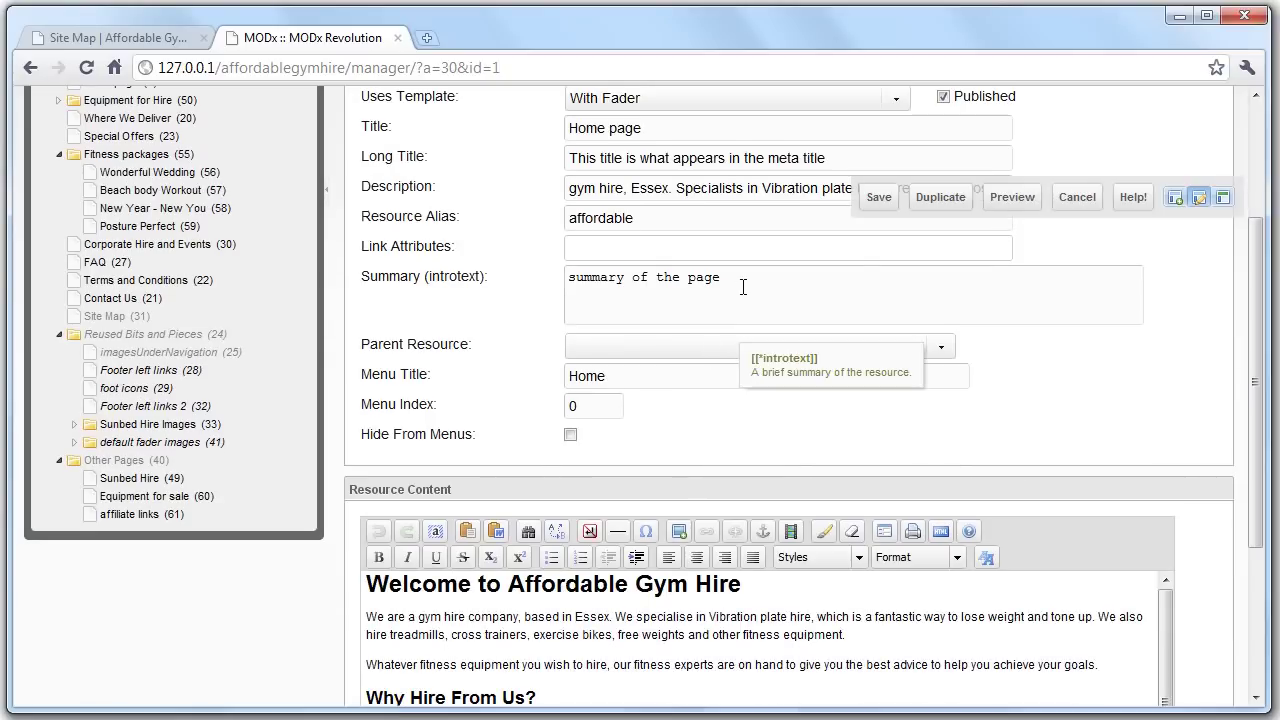
{"action": "scroll", "coordinate": [747, 318], "scroll_direction": "up", "scroll_amount": 4}
{"action": "left_click_drag", "start_coordinate": [600, 452], "coordinate": [712, 452]}
{"action": "scroll", "coordinate": [788, 466], "scroll_direction": "up", "scroll_amount": 1}
{"action": "scroll", "coordinate": [788, 466], "scroll_direction": "down", "scroll_amount": 3}
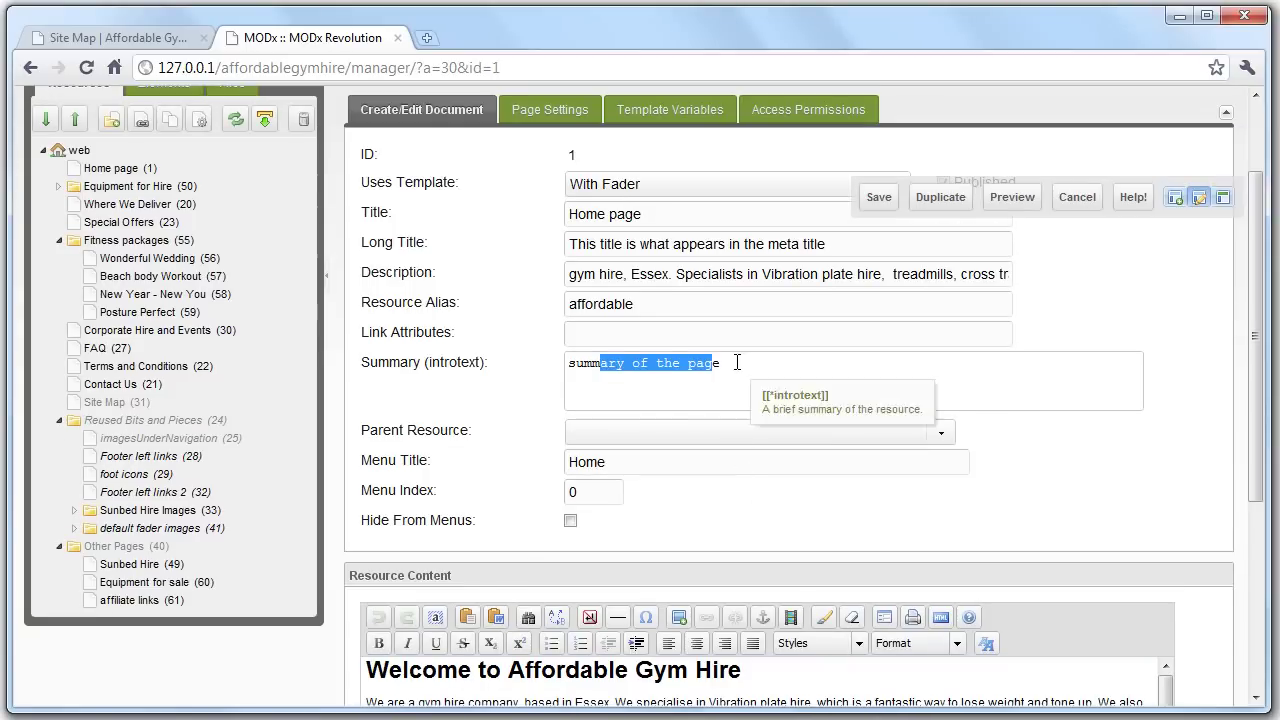
{"action": "left_click_drag", "start_coordinate": [737, 363], "coordinate": [551, 359]}
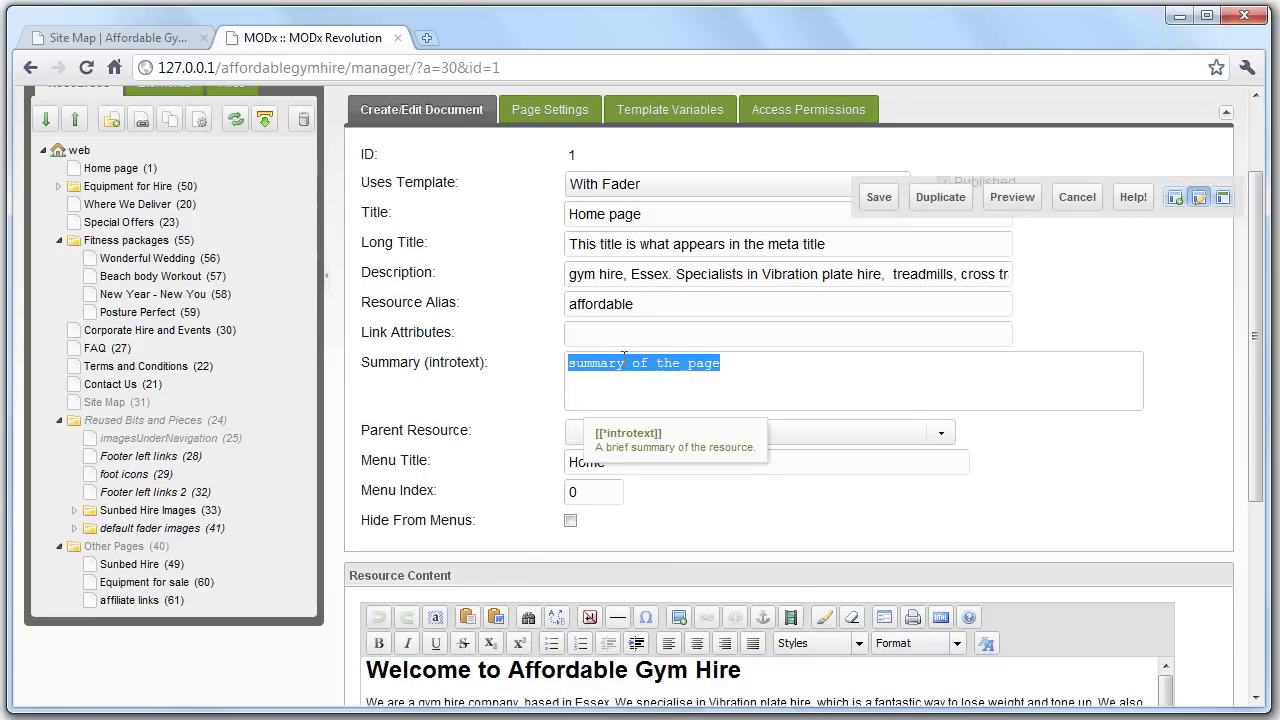
{"action": "scroll", "coordinate": [752, 416], "scroll_direction": "down", "scroll_amount": 1}
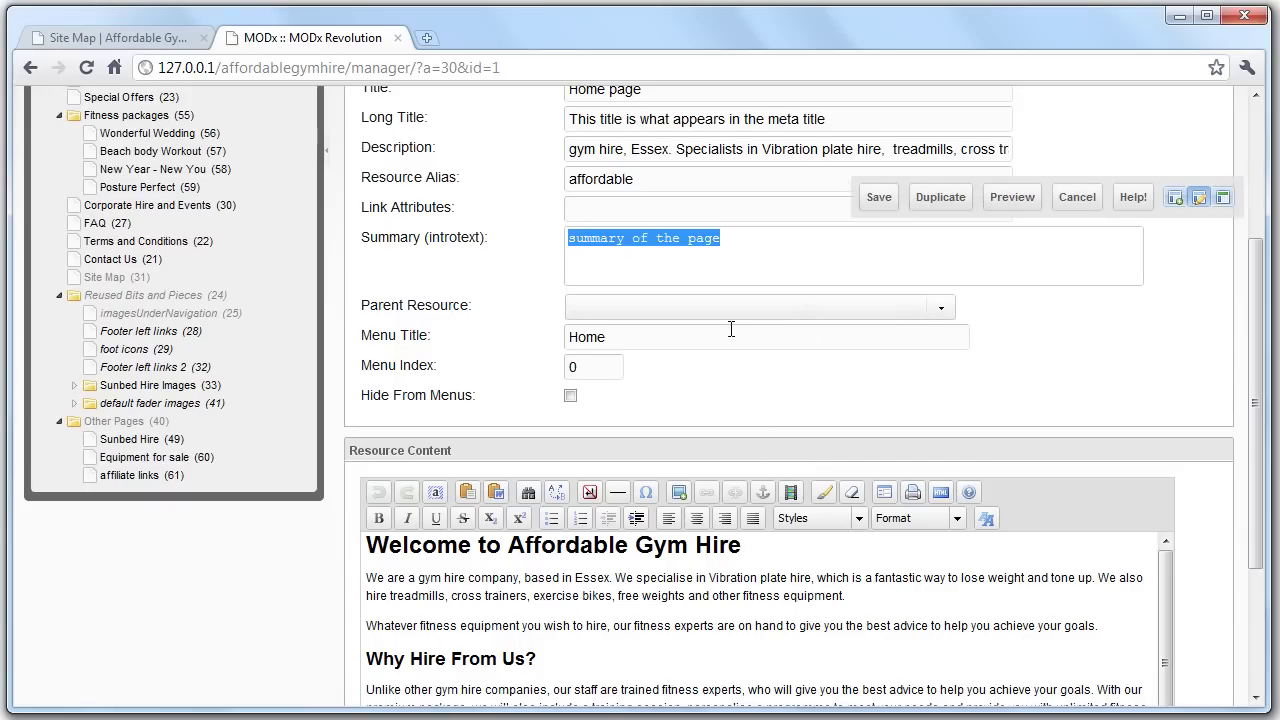
{"action": "scroll", "coordinate": [731, 329], "scroll_direction": "up", "scroll_amount": 1}
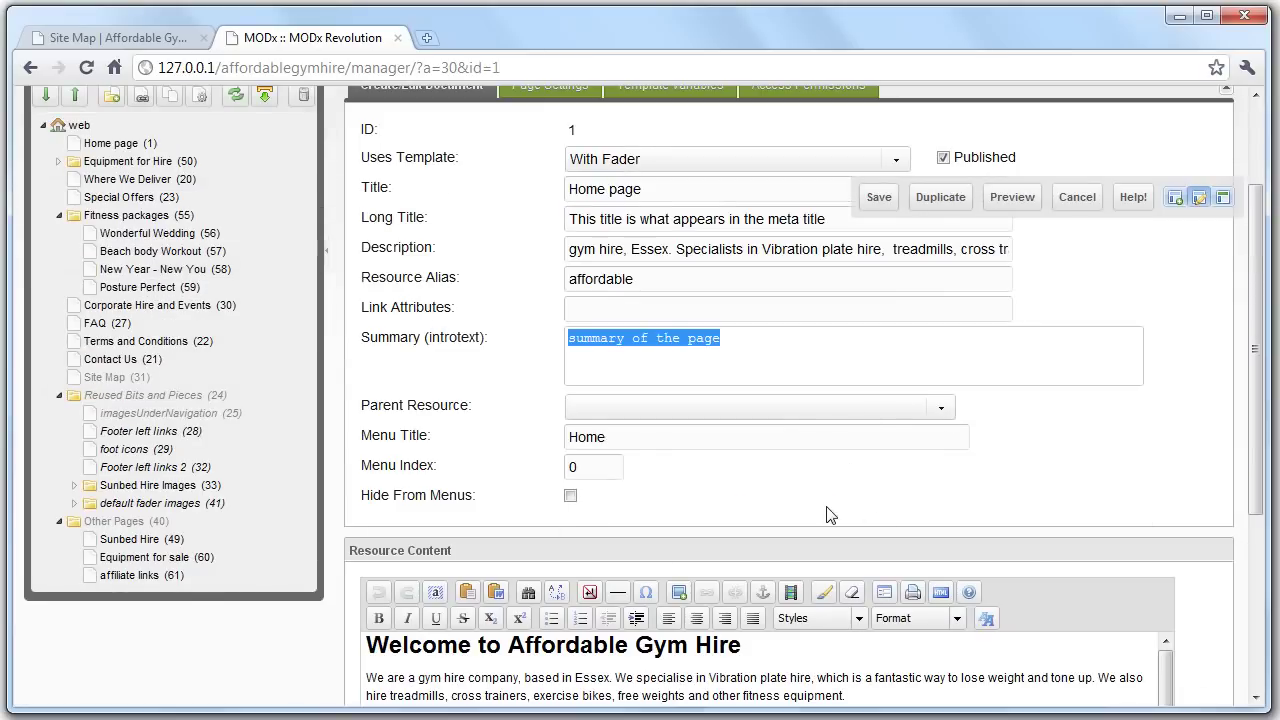
{"action": "scroll", "coordinate": [806, 485], "scroll_direction": "down", "scroll_amount": 1}
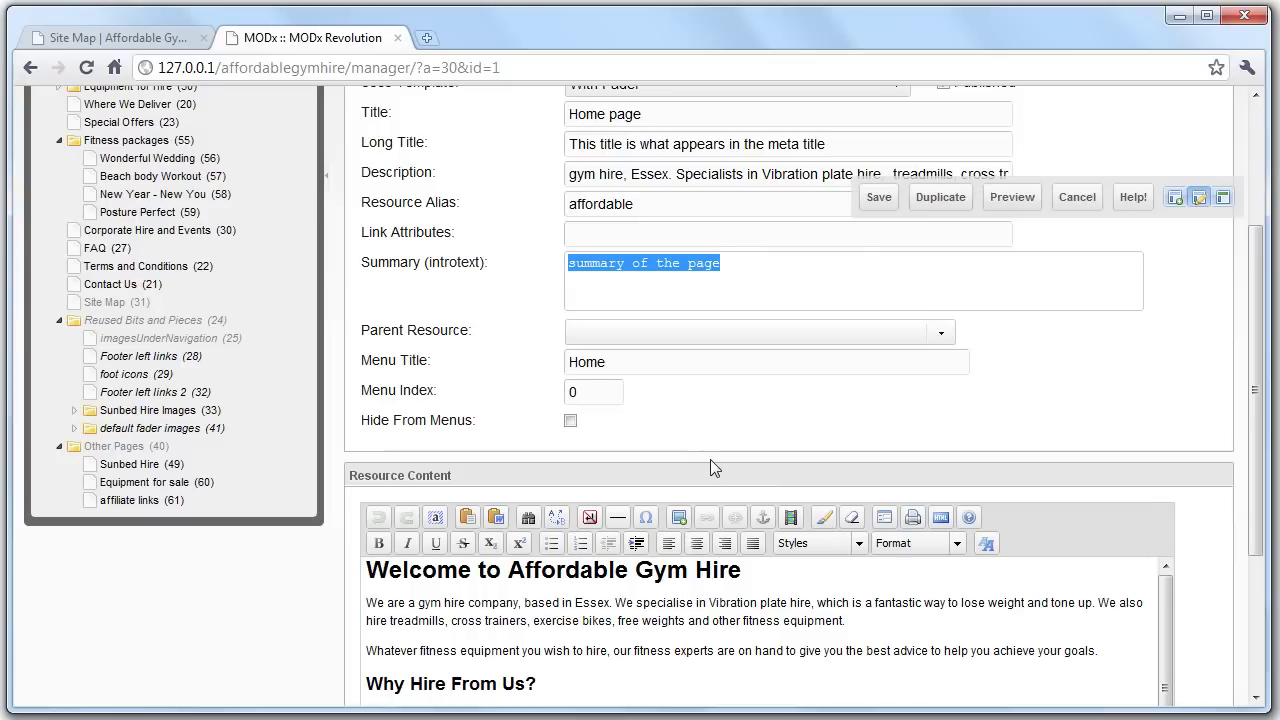
{"action": "left_click", "coordinate": [627, 361]}
Save the Home page's menu title as Home2 and reload the Site Map to see it.
{"action": "left_click", "coordinate": [146, 37]}
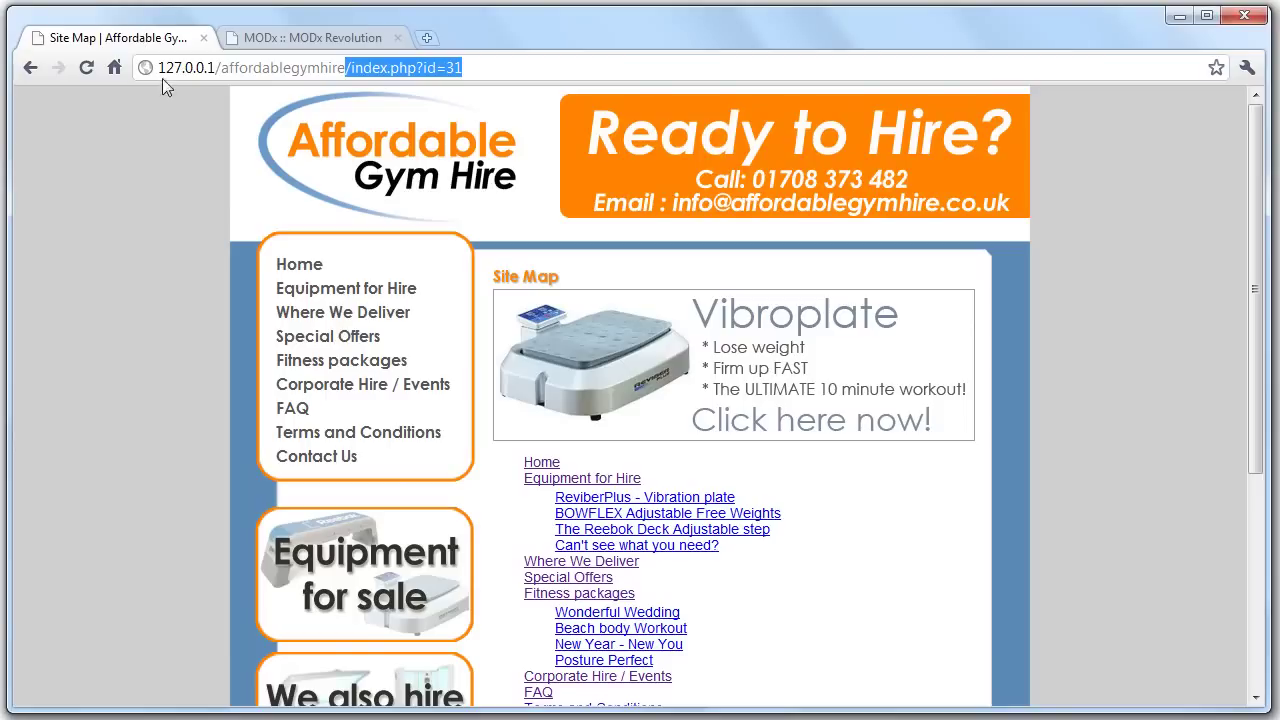
{"action": "key", "text": "ctrl+Tab"}
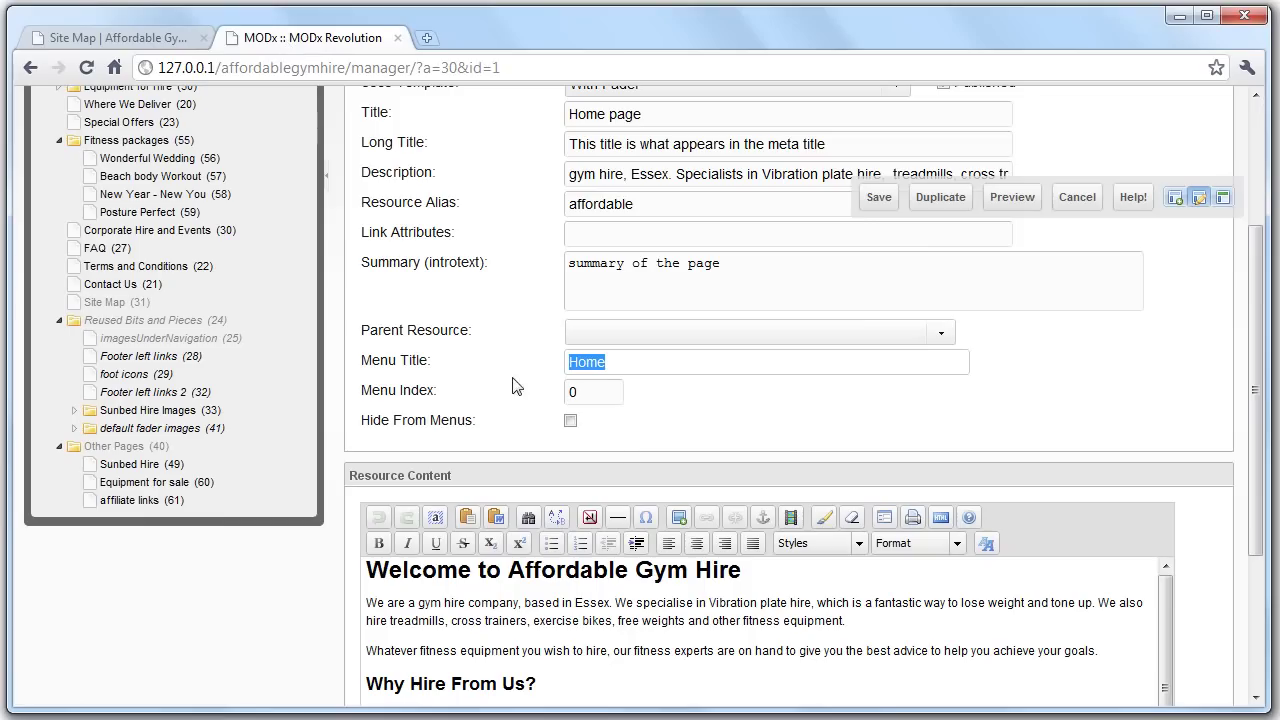
{"action": "left_click", "coordinate": [622, 372]}
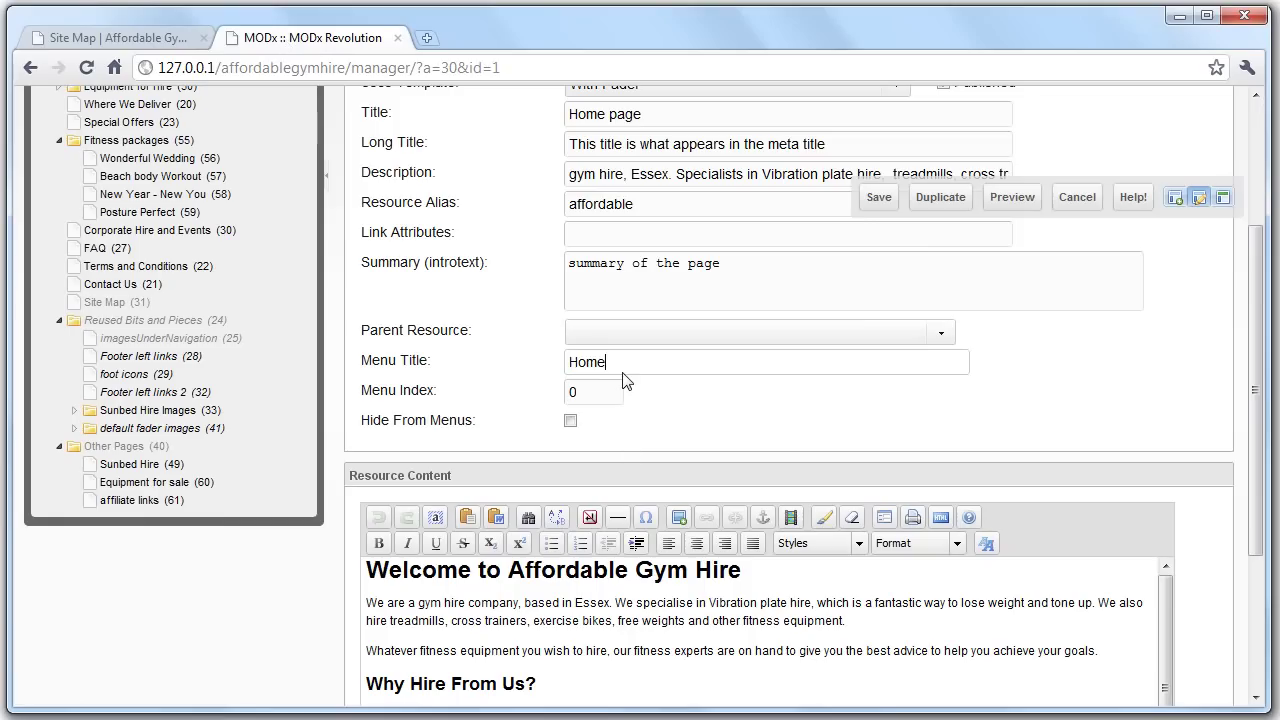
{"action": "left_click", "coordinate": [879, 197]}
{"action": "left_click", "coordinate": [110, 38]}
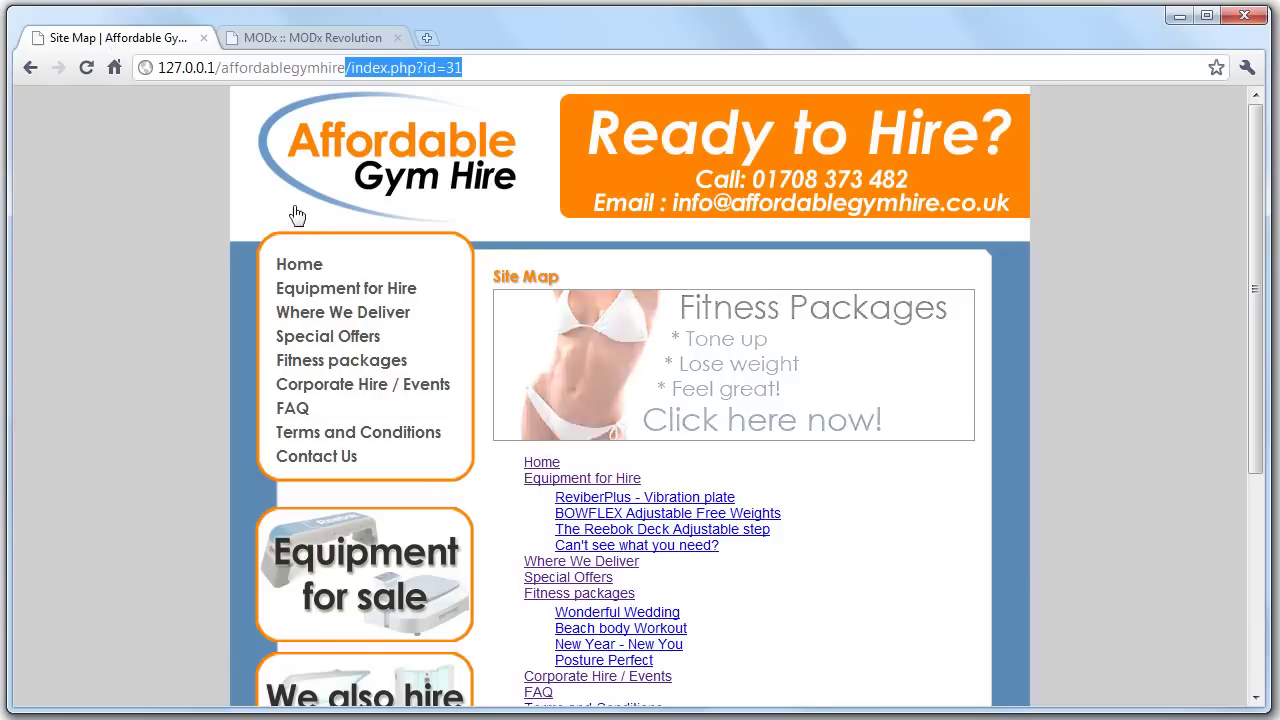
{"action": "left_click", "coordinate": [86, 67]}
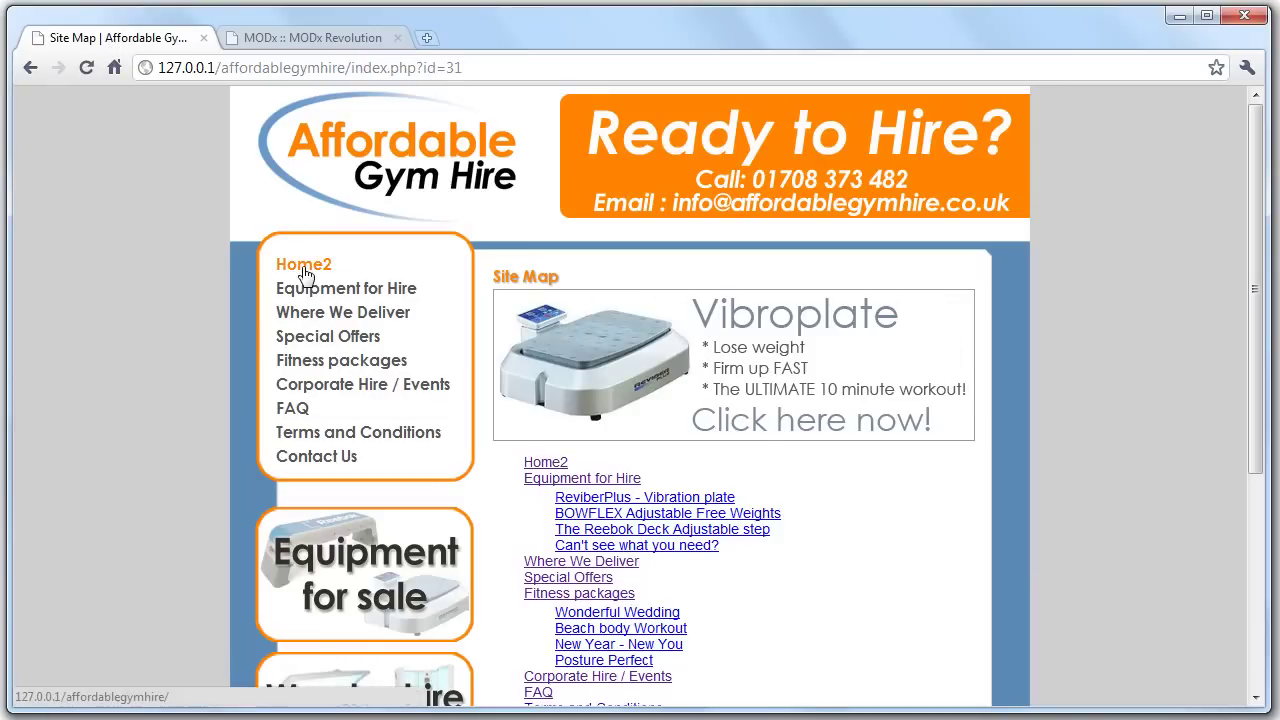
Restore the menu title to Home, save, and return to the live site map.
{"action": "left_click", "coordinate": [312, 38]}
{"action": "left_click", "coordinate": [633, 362]}
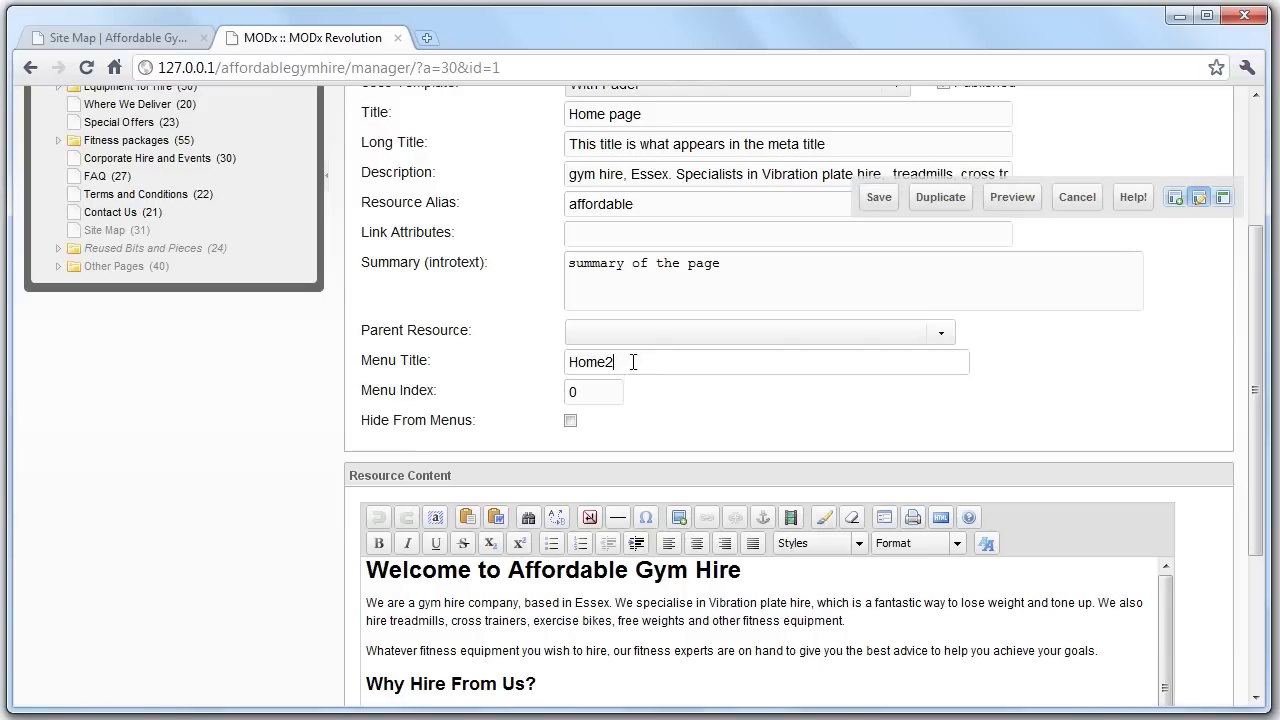
{"action": "left_click", "coordinate": [880, 205]}
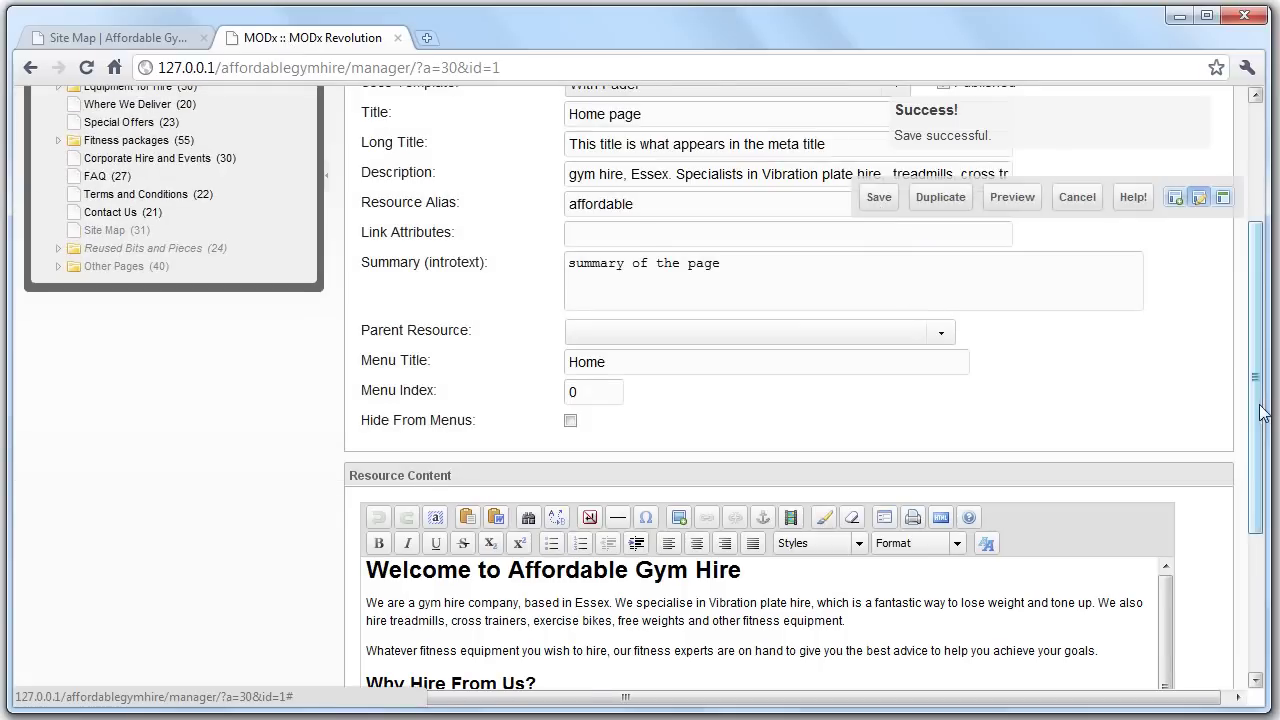
{"action": "scroll", "coordinate": [1262, 427], "scroll_direction": "down", "scroll_amount": 3}
{"action": "mouse_move", "coordinate": [1164, 488]}
{"action": "left_mouse_down"}
{"action": "mouse_move", "coordinate": [1161, 472]}
{"action": "mouse_move", "coordinate": [1160, 545]}
{"action": "mouse_move", "coordinate": [1155, 458]}
{"action": "mouse_move", "coordinate": [1158, 511]}
{"action": "left_mouse_up"}
{"action": "left_click", "coordinate": [90, 38]}
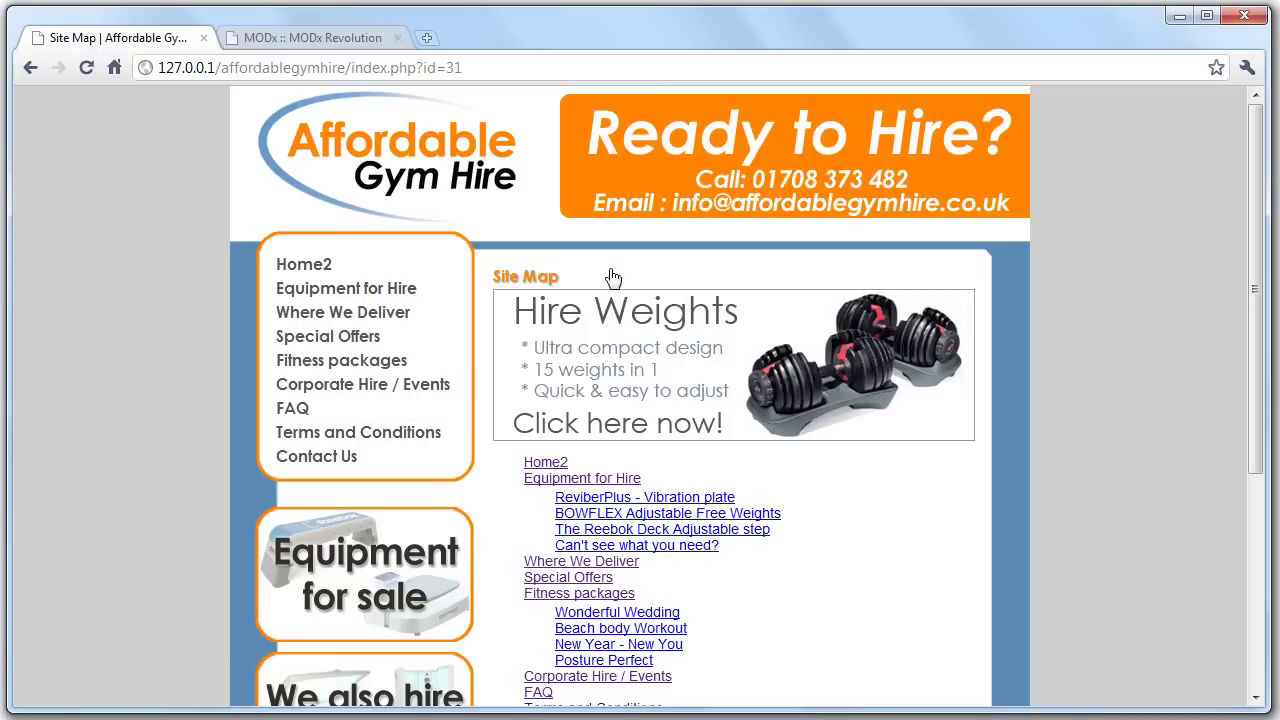
Open the live home page from the site map and compare its content down to [[$contacthirebuttons]].
{"action": "left_click", "coordinate": [305, 263]}
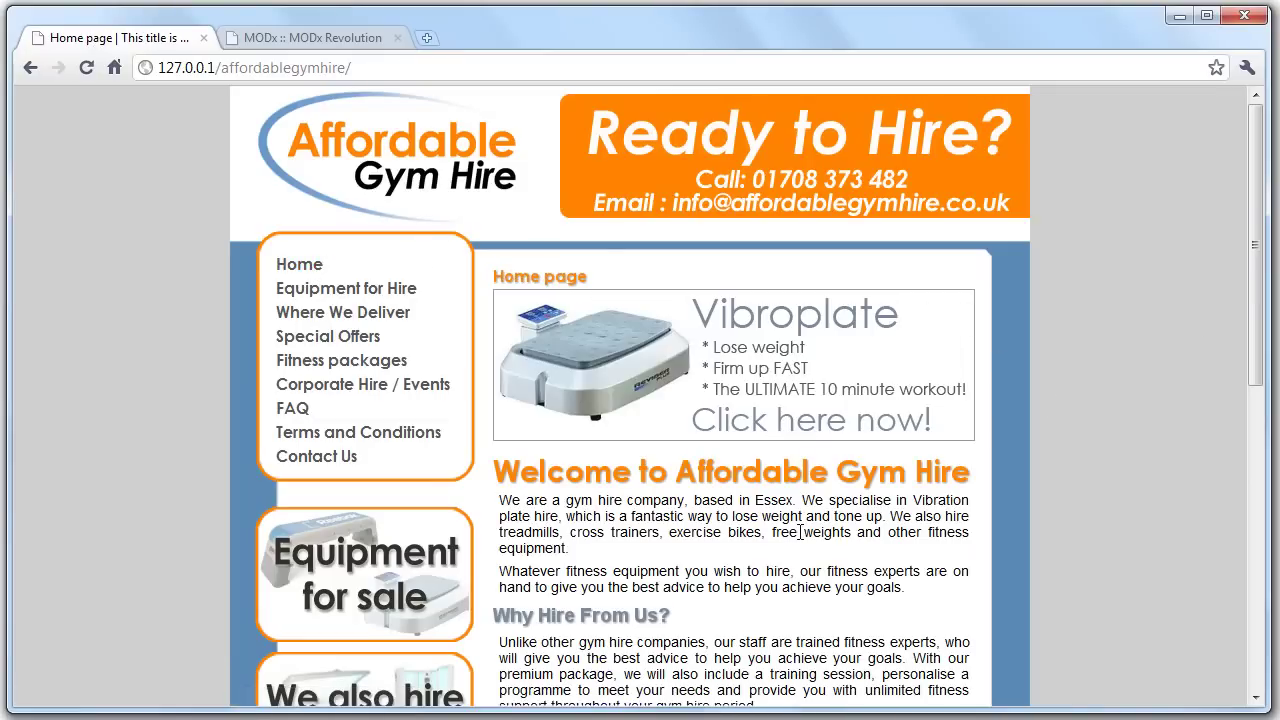
{"action": "scroll", "coordinate": [1223, 423], "scroll_direction": "down", "scroll_amount": 5}
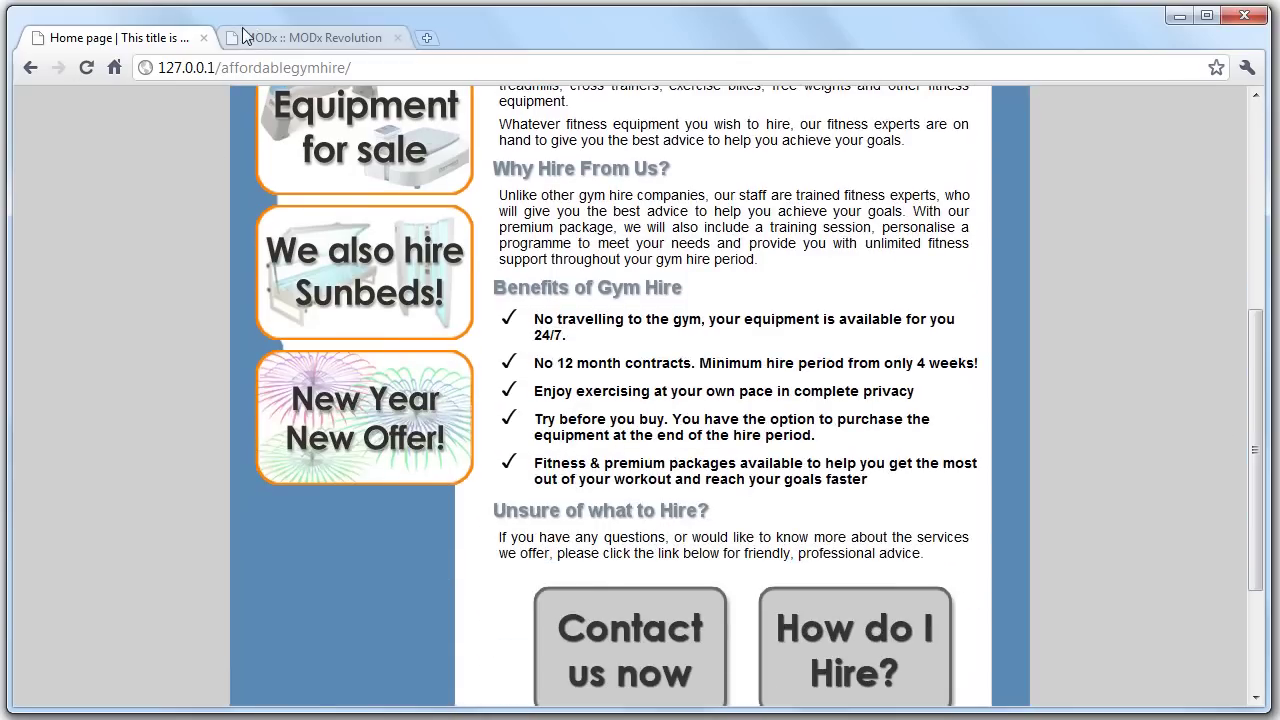
{"action": "key", "text": "ctrl+Tab"}
{"action": "scroll", "coordinate": [1034, 389], "scroll_direction": "up", "scroll_amount": 1}
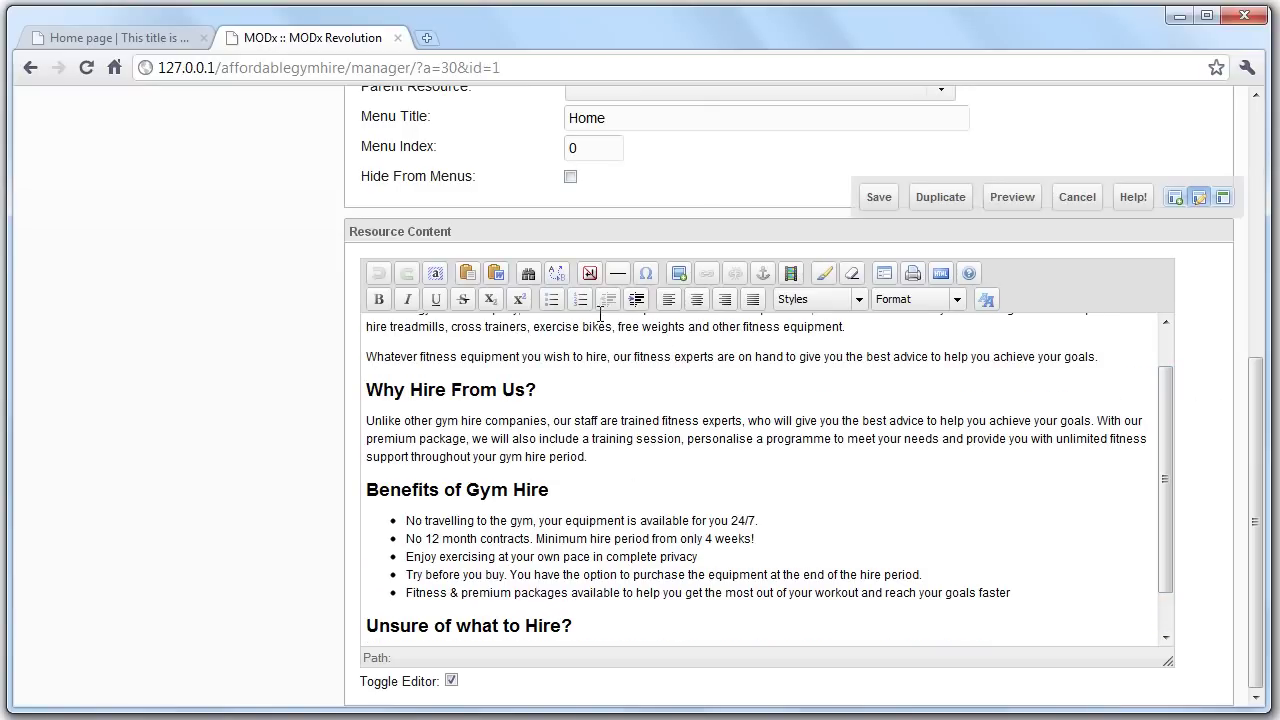
{"action": "left_click", "coordinate": [143, 47]}
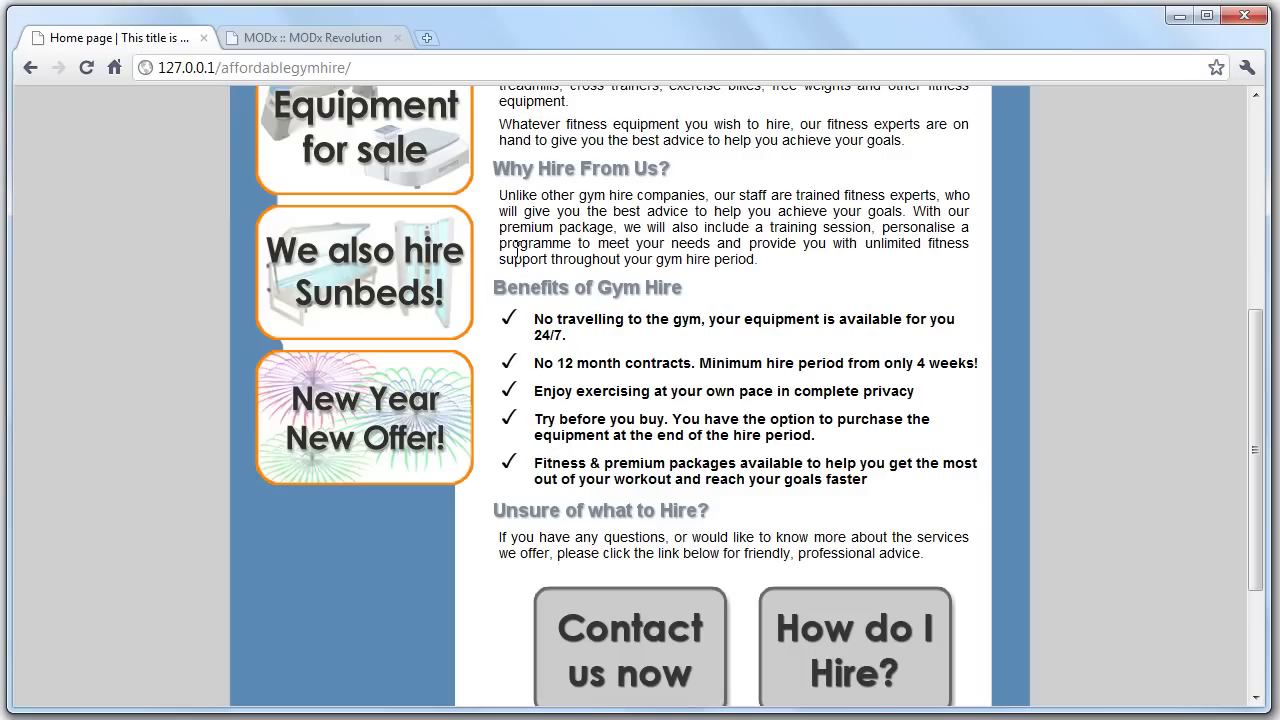
{"action": "scroll", "coordinate": [570, 218], "scroll_direction": "up", "scroll_amount": 2}
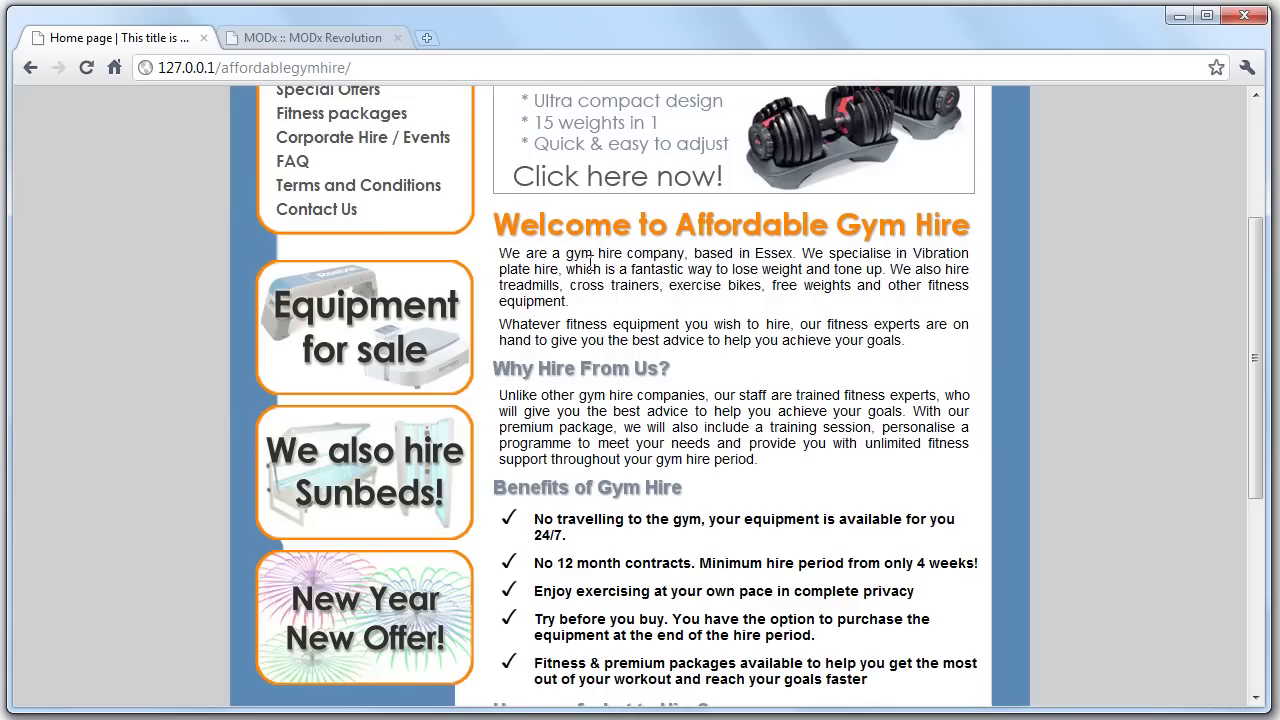
{"action": "left_click", "coordinate": [305, 38]}
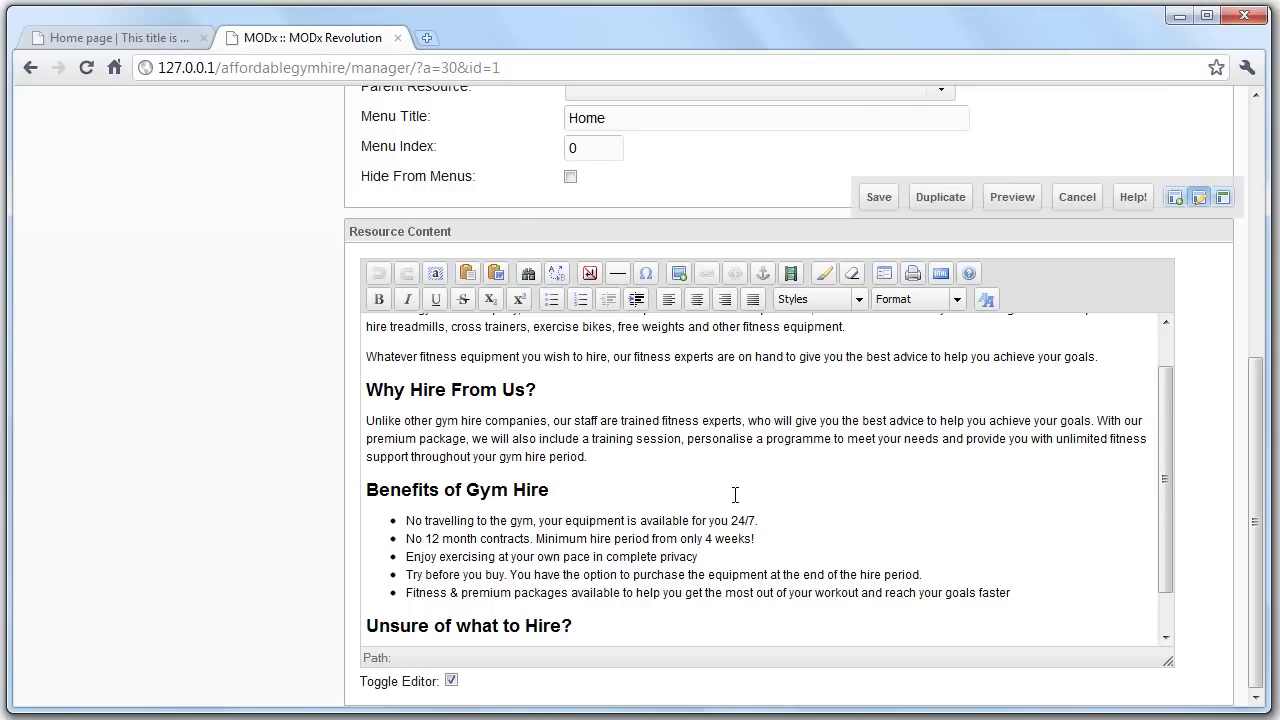
{"action": "scroll", "coordinate": [736, 496], "scroll_direction": "down", "scroll_amount": 1}
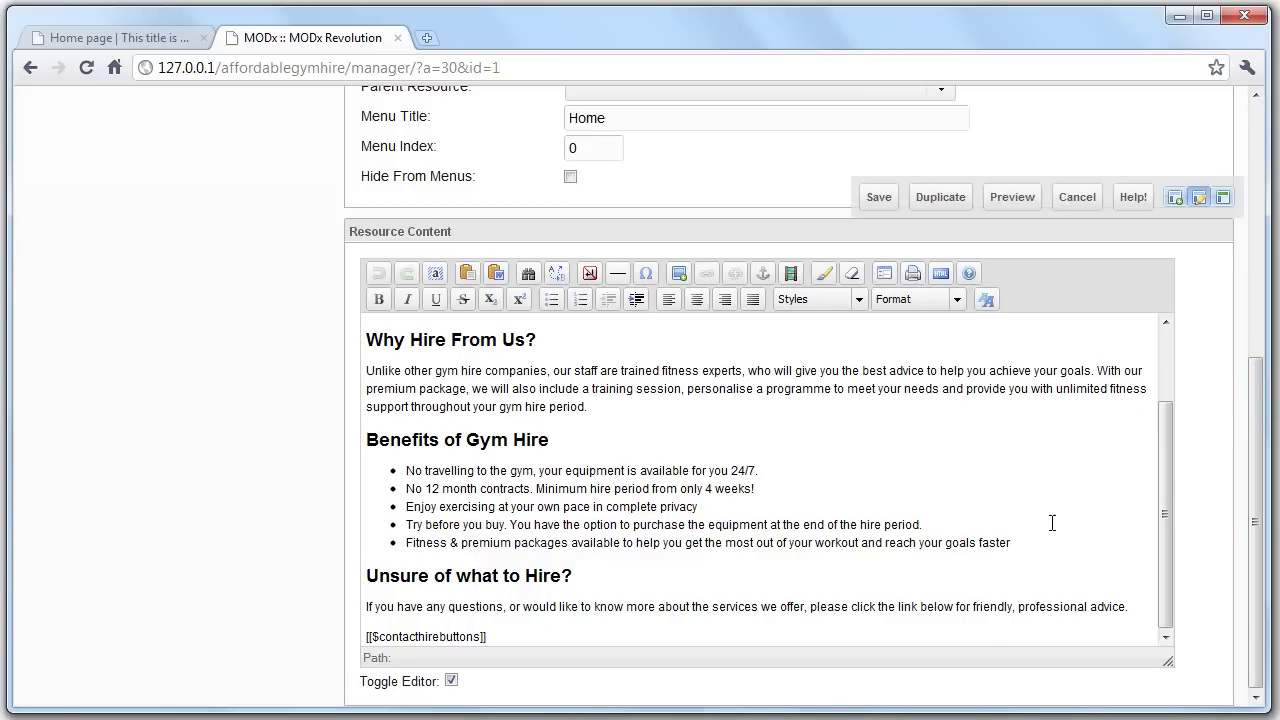
{"action": "left_click", "coordinate": [451, 682]}
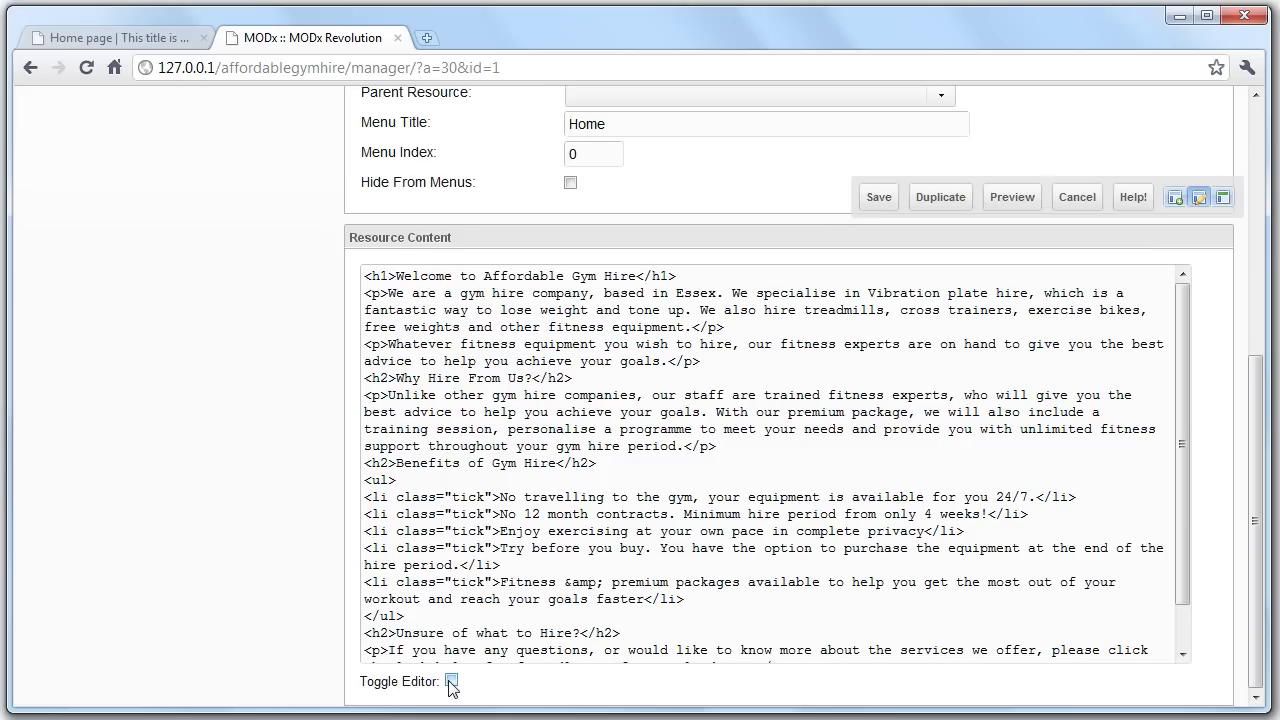
{"action": "scroll", "coordinate": [1183, 449], "scroll_direction": "down", "scroll_amount": 2}
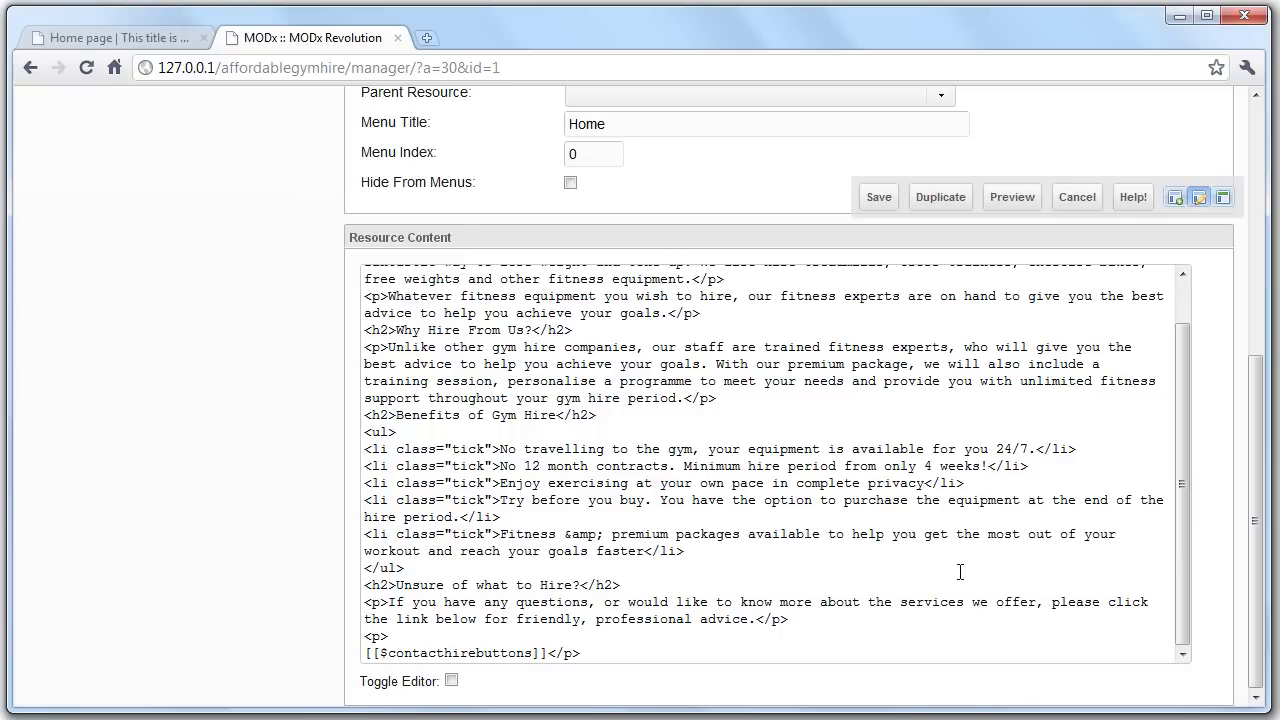
{"action": "left_click_drag", "start_coordinate": [937, 566], "coordinate": [681, 340]}
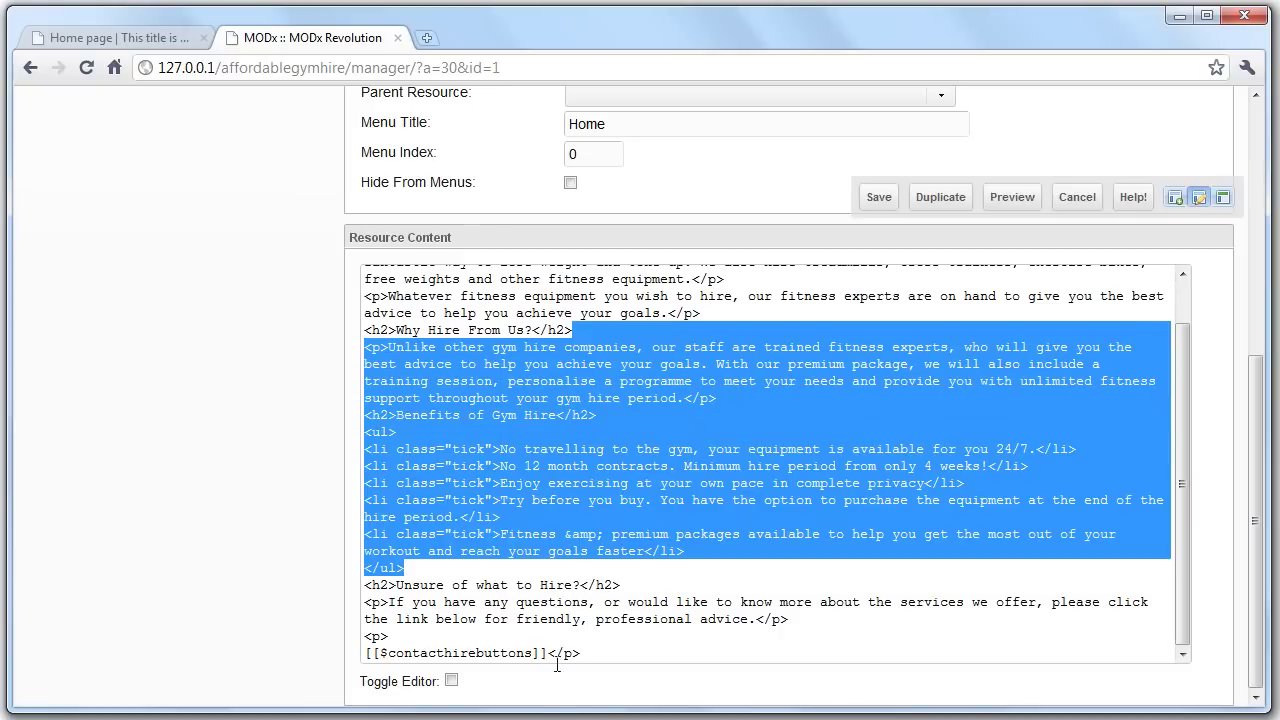
{"action": "left_click", "coordinate": [452, 681]}
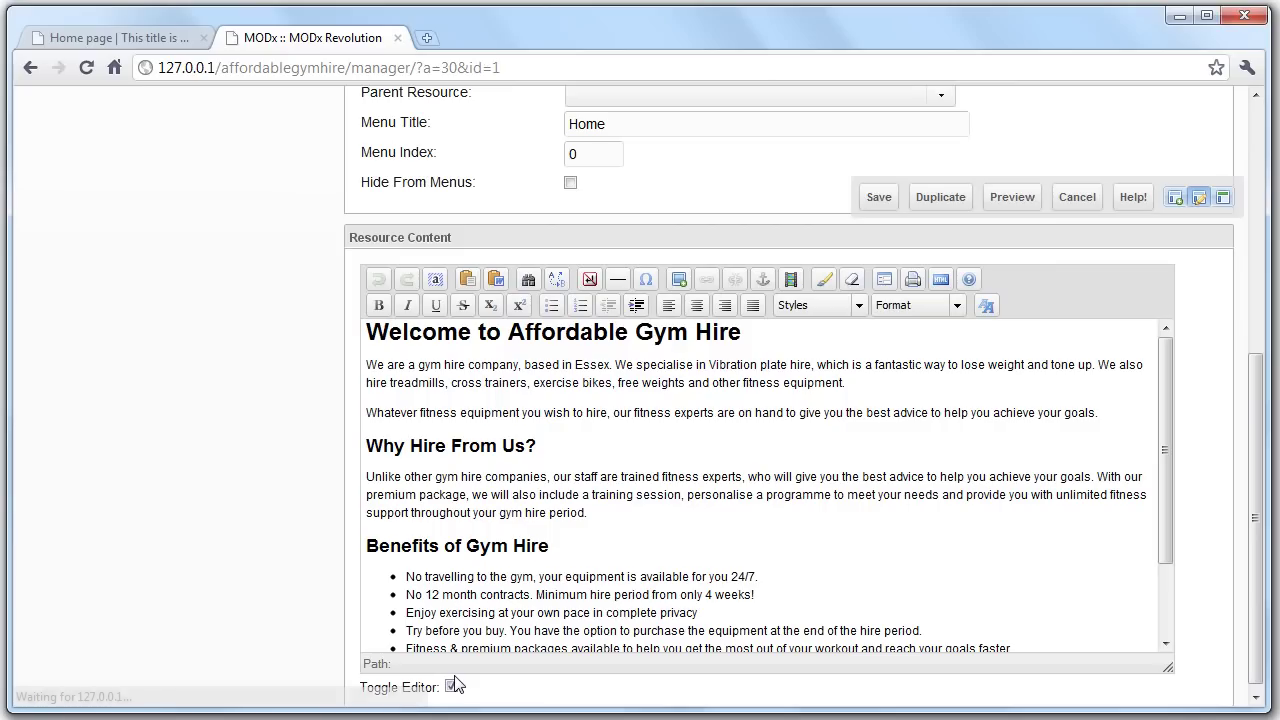
{"action": "left_click_drag", "start_coordinate": [1260, 403], "coordinate": [1258, 148]}
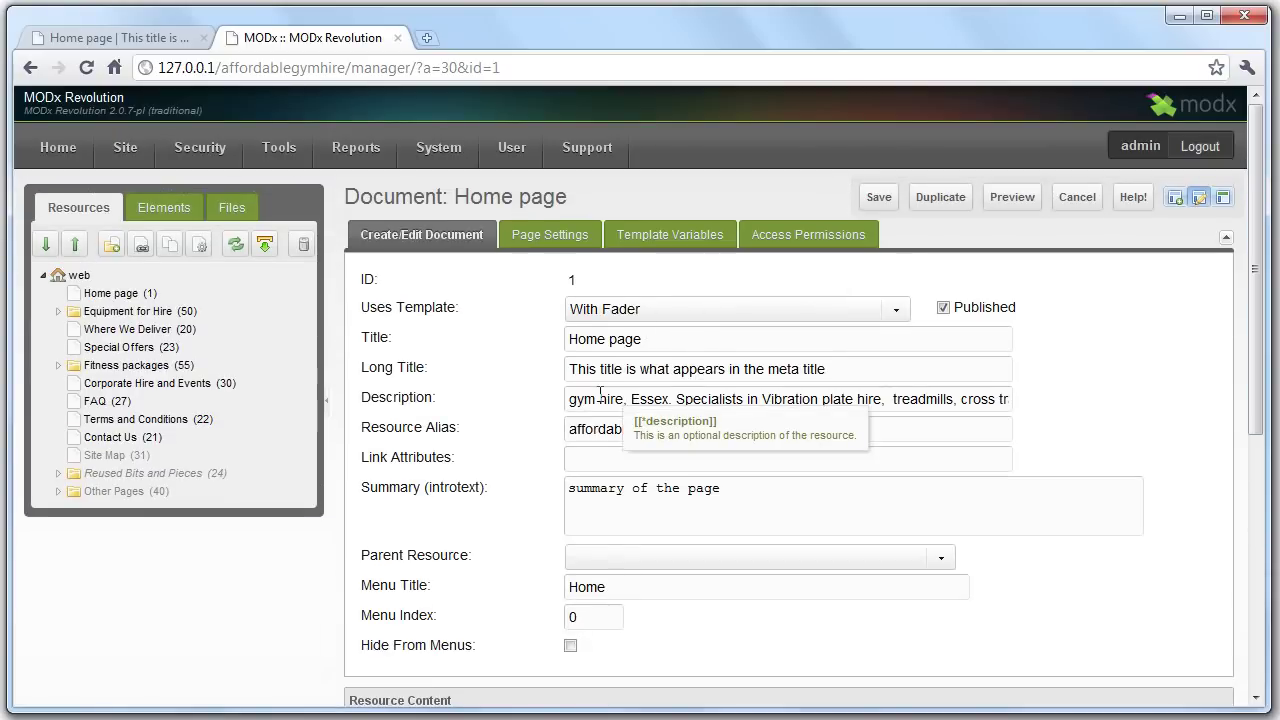
Switch between the Home page's Template Variables and Create/Edit Document tabs.
{"action": "left_click", "coordinate": [660, 237]}
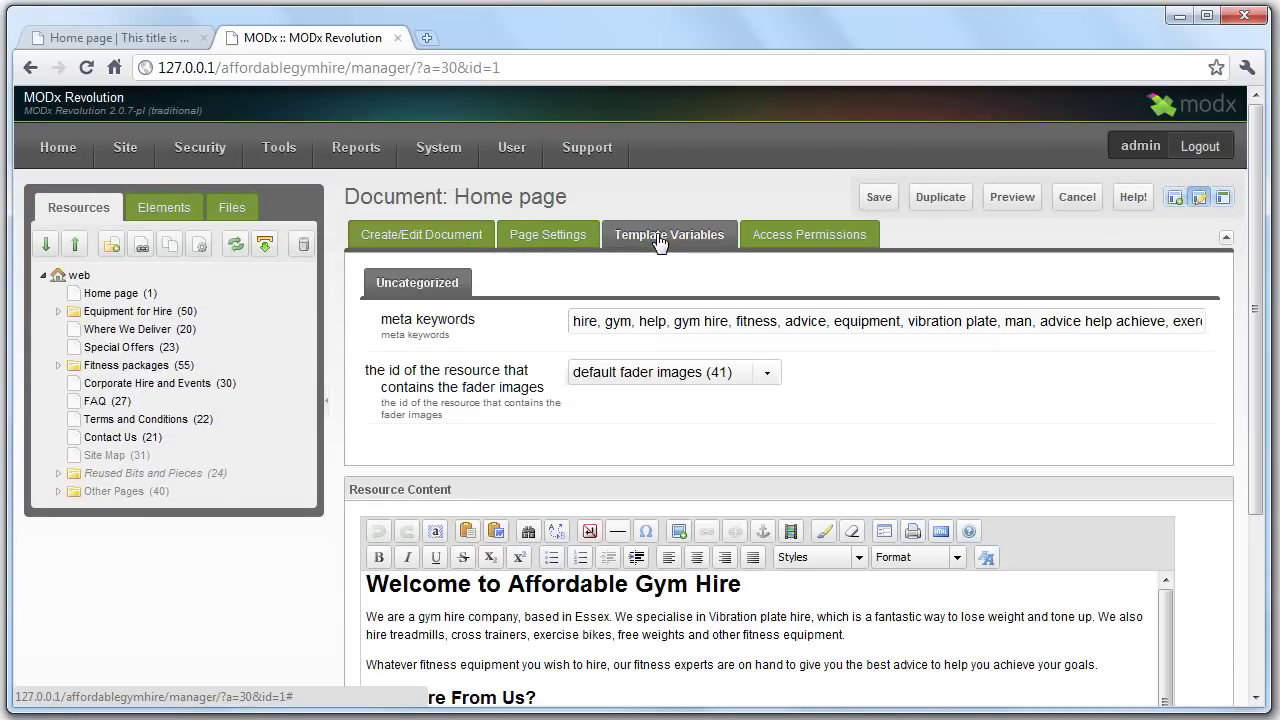
{"action": "left_click", "coordinate": [450, 238]}
{"action": "left_click", "coordinate": [672, 237]}
{"action": "left_click", "coordinate": [443, 242]}
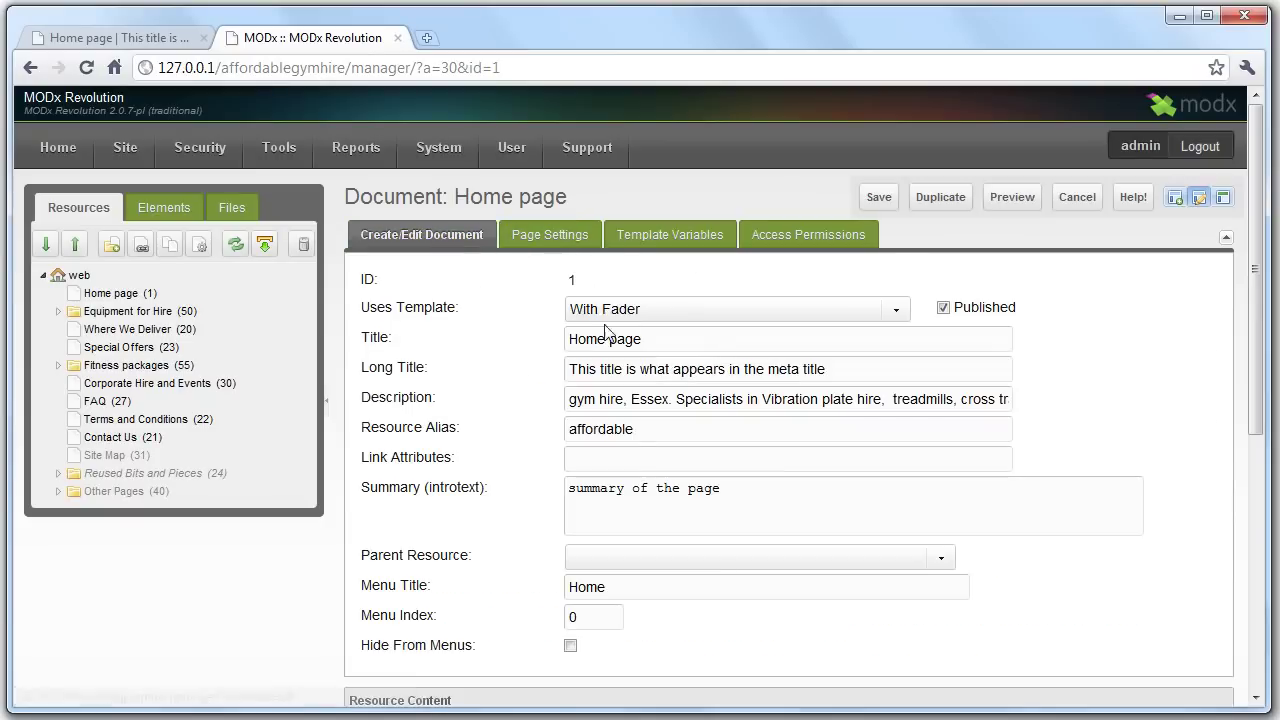
{"action": "double_click", "coordinate": [403, 312]}
{"action": "left_click", "coordinate": [670, 235]}
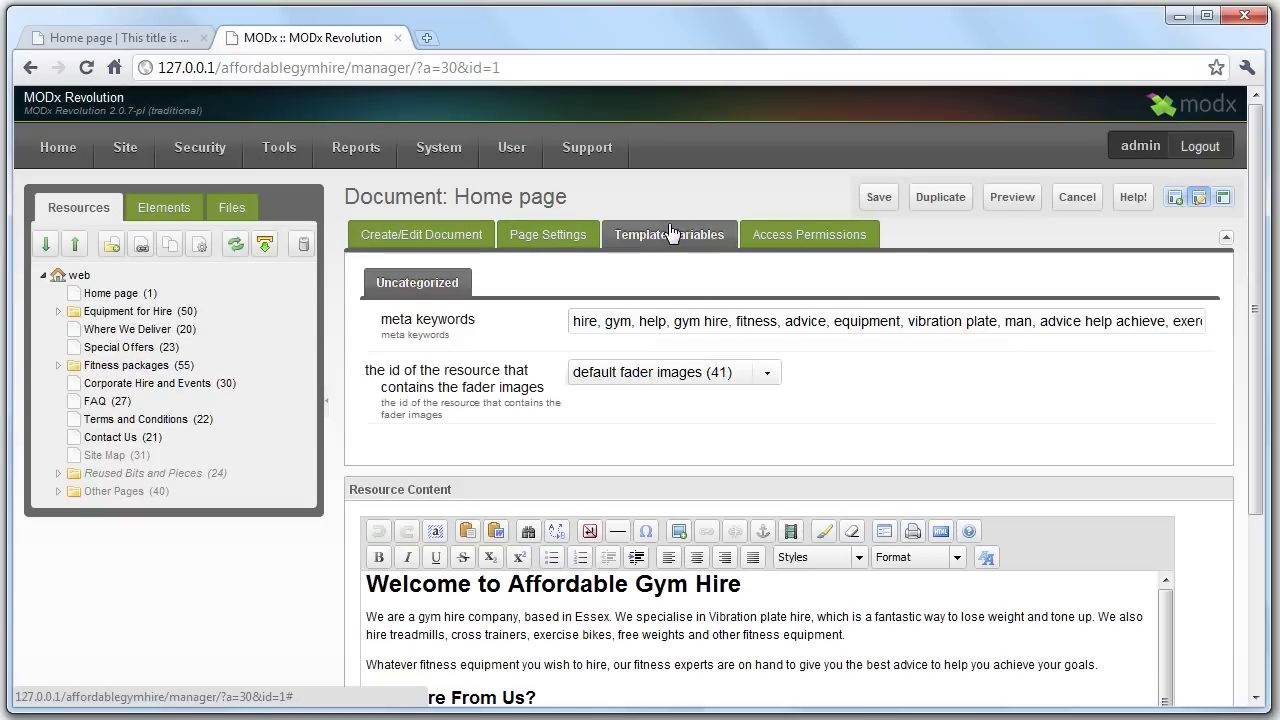
Review the meta keywords and fader images (41) values, then view the live home page banner.
{"action": "scroll", "coordinate": [827, 448], "scroll_direction": "down", "scroll_amount": 3}
{"action": "scroll", "coordinate": [873, 427], "scroll_direction": "up", "scroll_amount": 3}
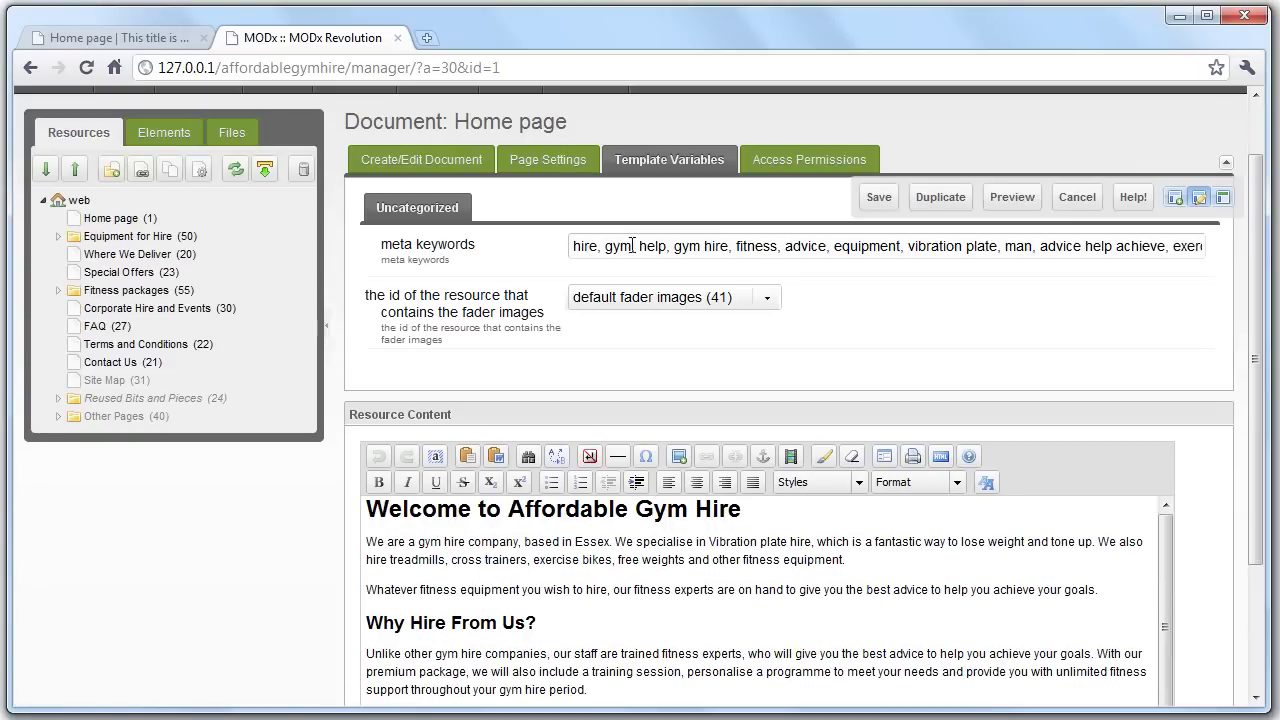
{"action": "left_click_drag", "start_coordinate": [598, 245], "coordinate": [932, 245]}
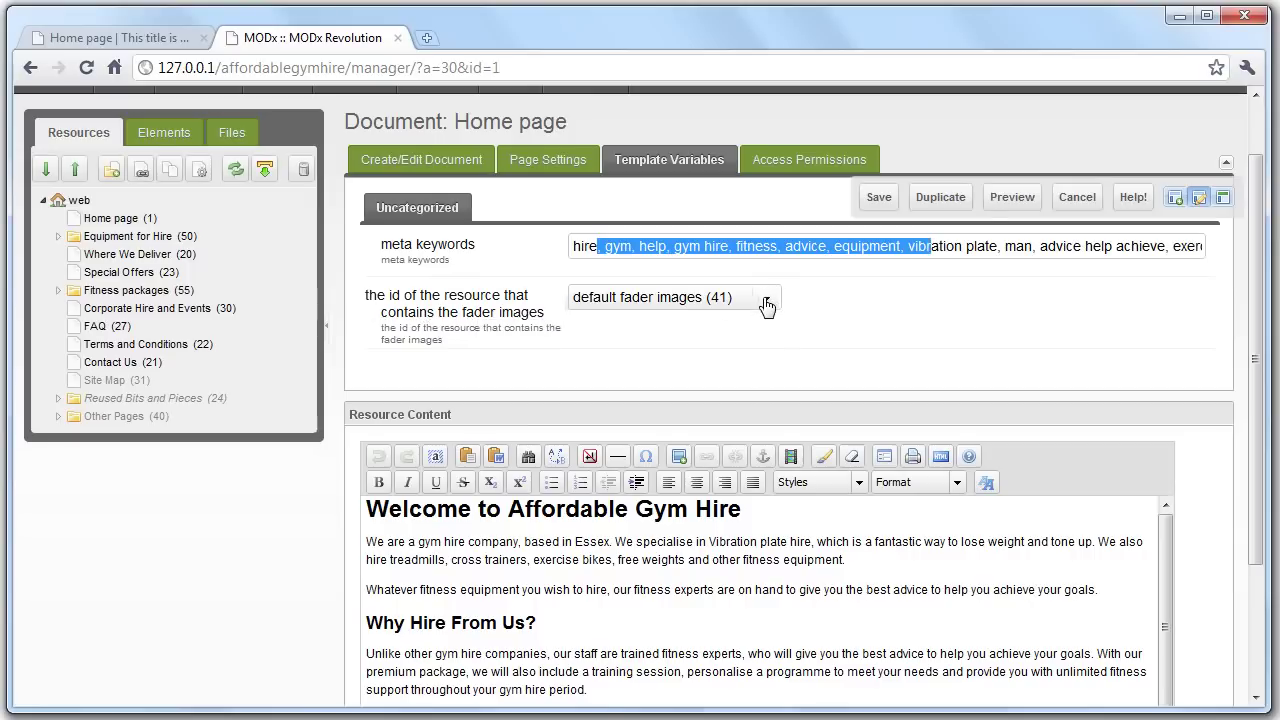
{"action": "left_click", "coordinate": [110, 37]}
{"action": "scroll", "coordinate": [443, 214], "scroll_direction": "up", "scroll_amount": 3}
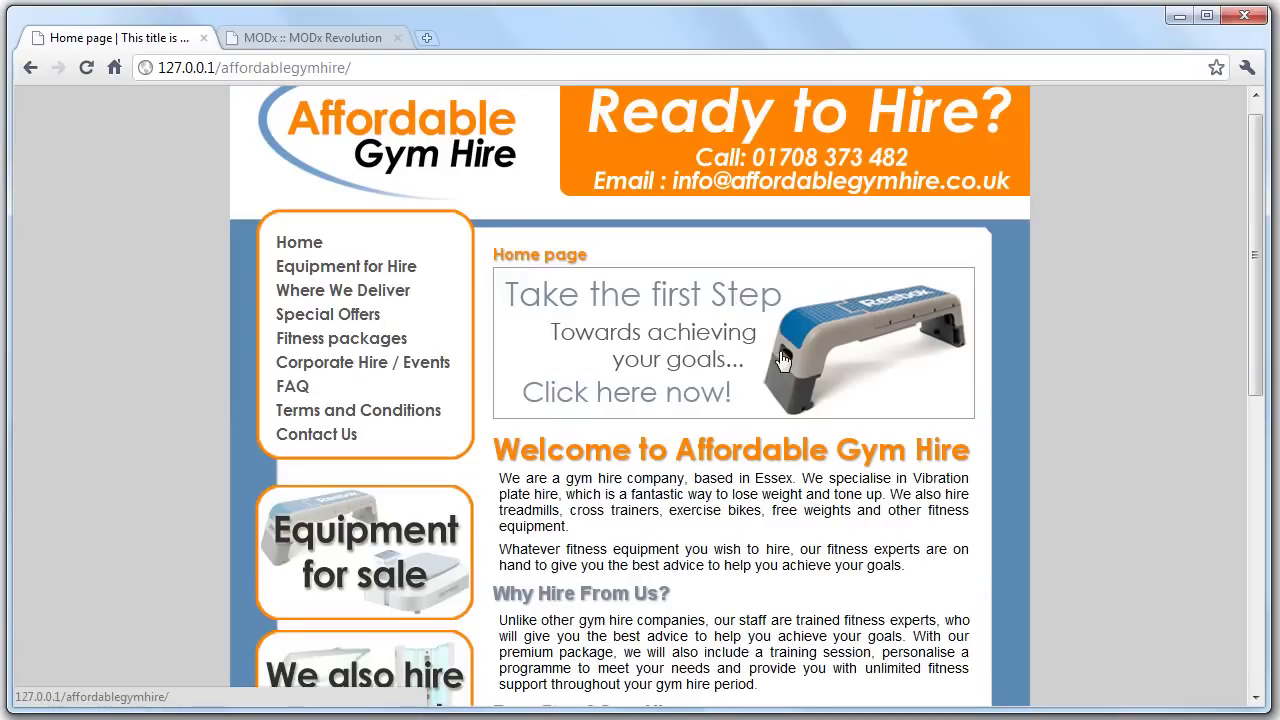
Expand Reused Bits and Pieces and default fader images in the tree, then view the live banner.
{"action": "left_click", "coordinate": [310, 38]}
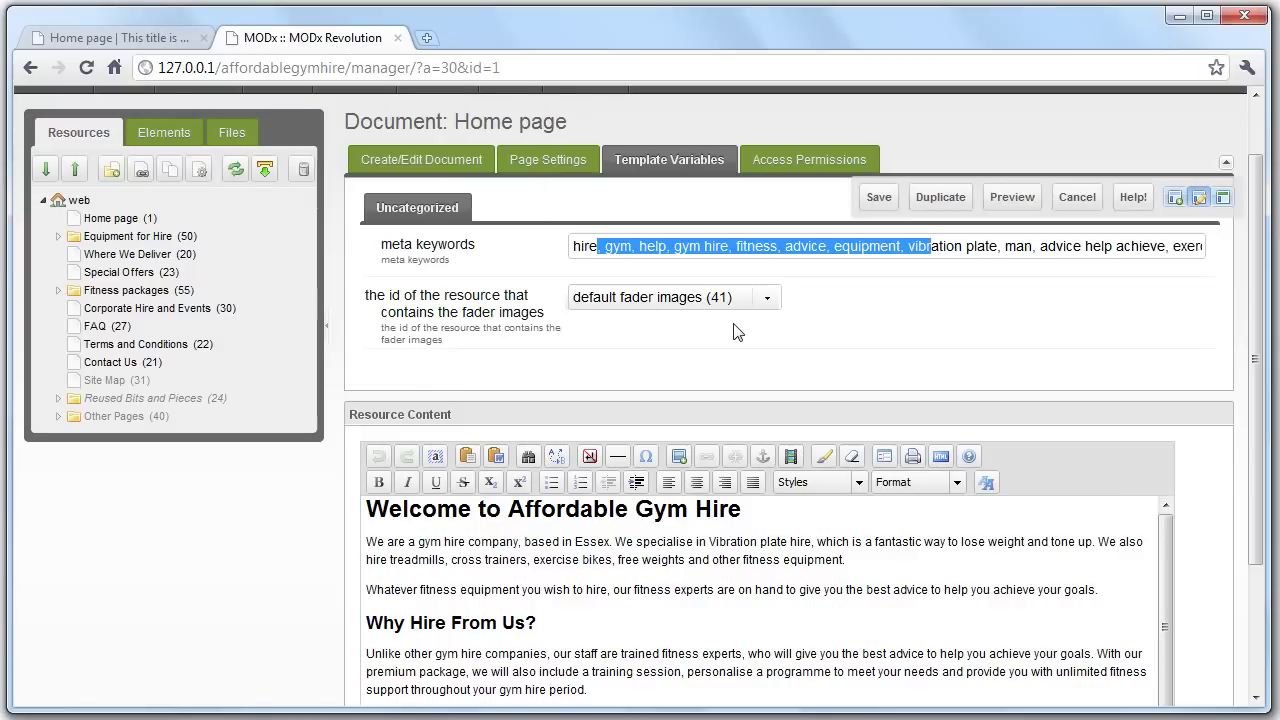
{"action": "left_click", "coordinate": [57, 399]}
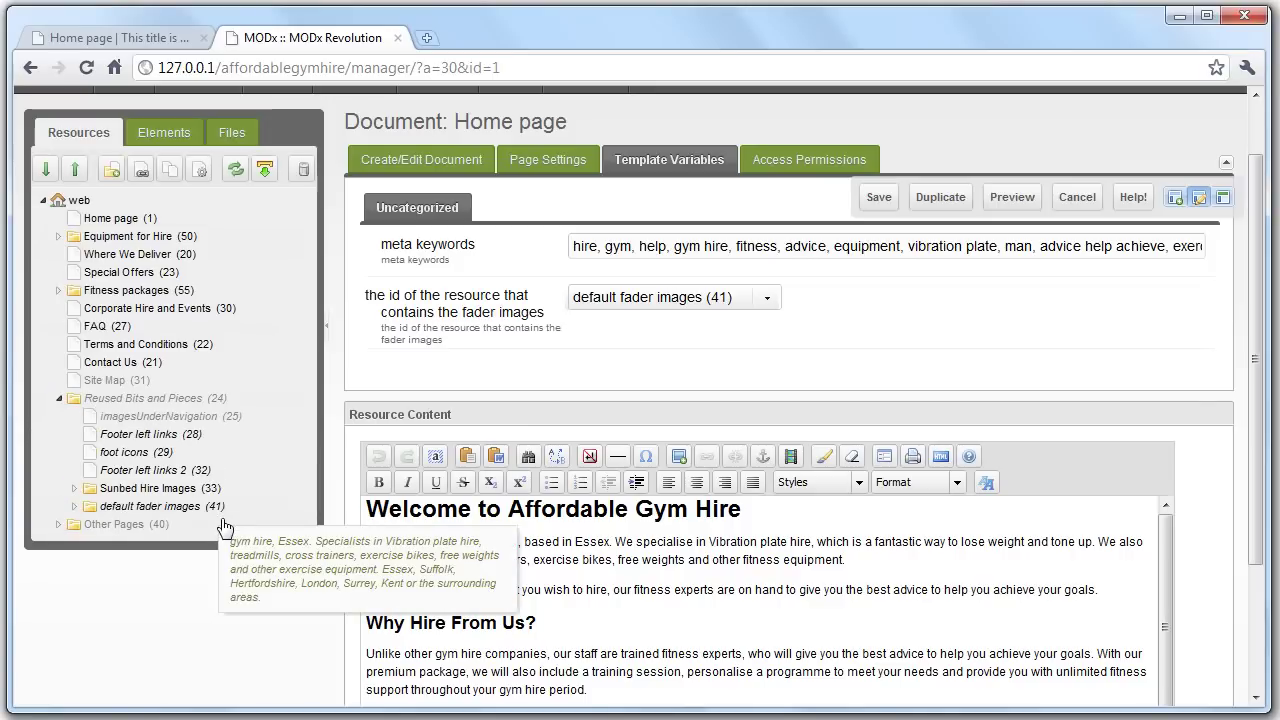
{"action": "left_click", "coordinate": [74, 508]}
{"action": "scroll", "coordinate": [273, 508], "scroll_direction": "down", "scroll_amount": 1}
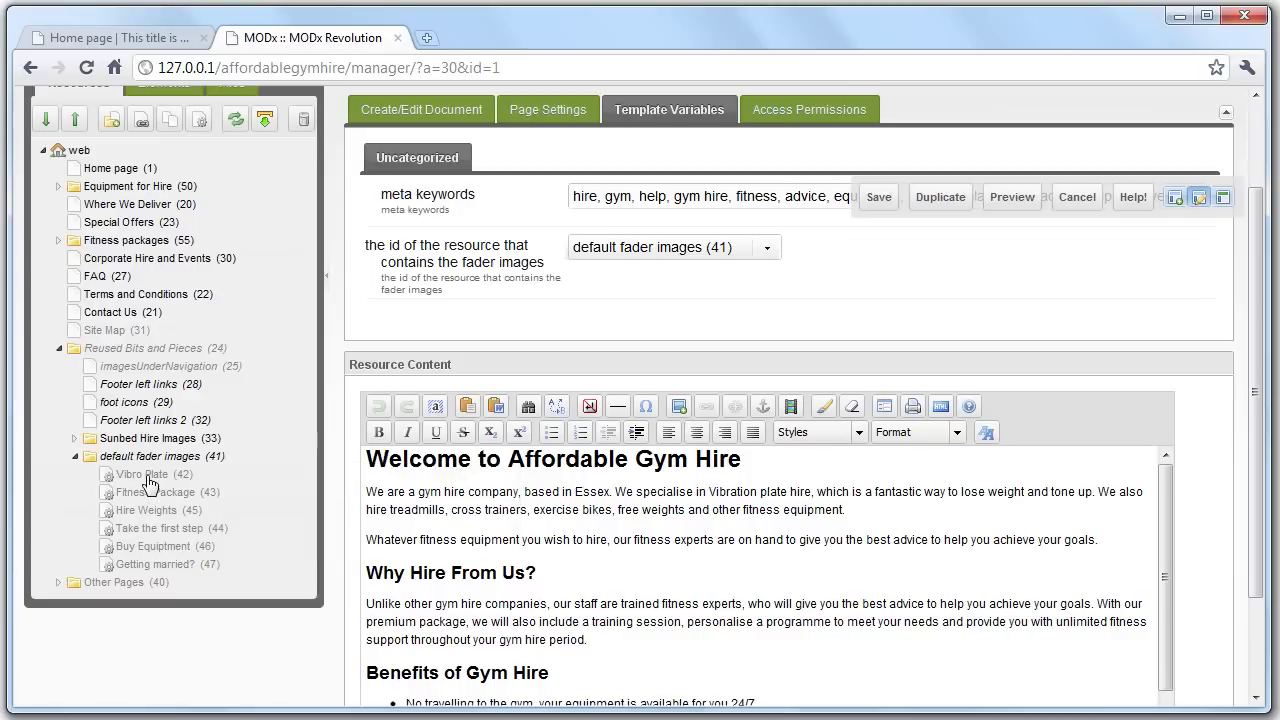
{"action": "left_click", "coordinate": [120, 38]}
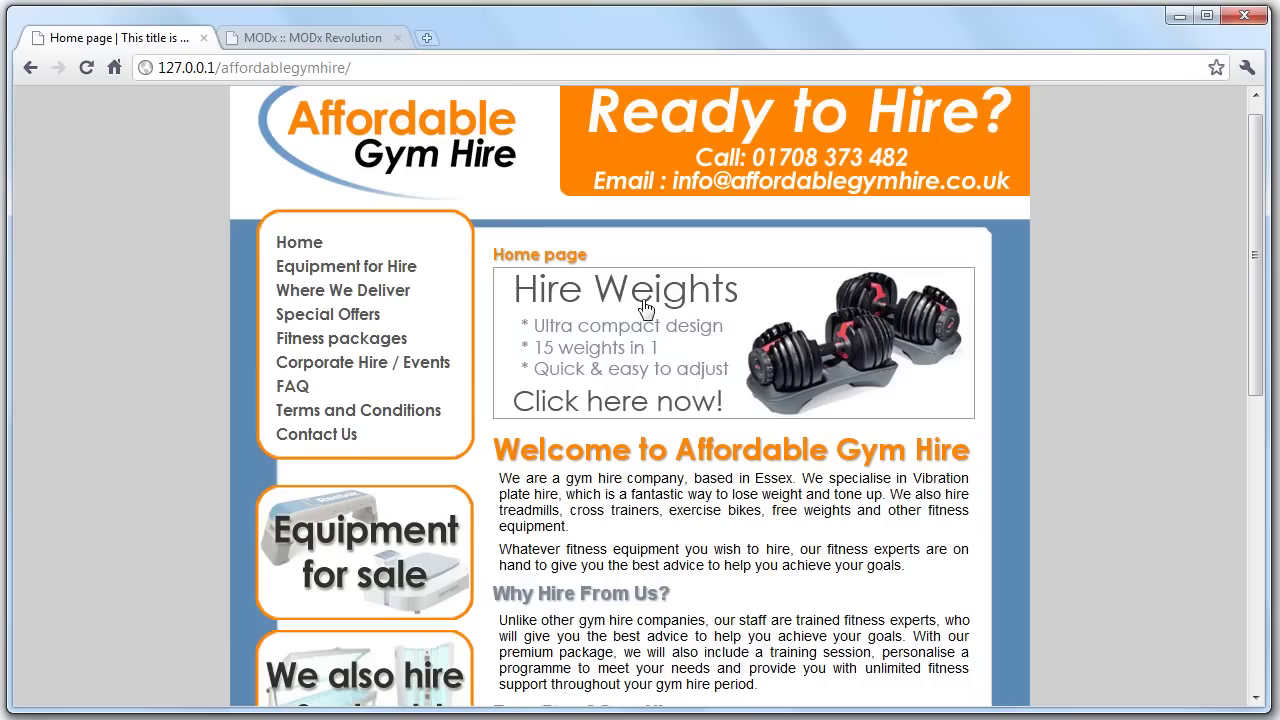
Move Fitness Package to the top of the fader images and reload the live home page.
{"action": "left_click", "coordinate": [267, 40]}
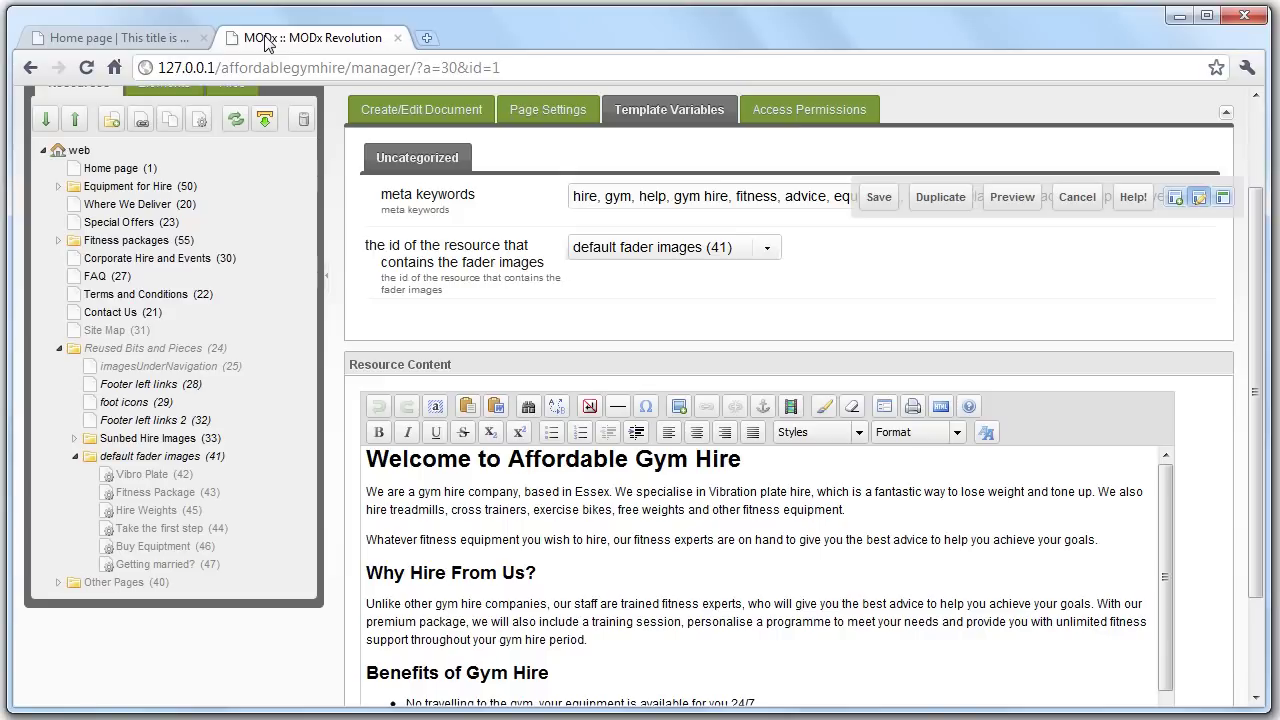
{"action": "mouse_move", "coordinate": [155, 493]}
{"action": "left_mouse_down"}
{"action": "mouse_move", "coordinate": [258, 450]}
{"action": "mouse_move", "coordinate": [168, 482]}
{"action": "mouse_move", "coordinate": [158, 472]}
{"action": "mouse_move", "coordinate": [150, 530]}
{"action": "mouse_move", "coordinate": [148, 470]}
{"action": "left_mouse_up"}
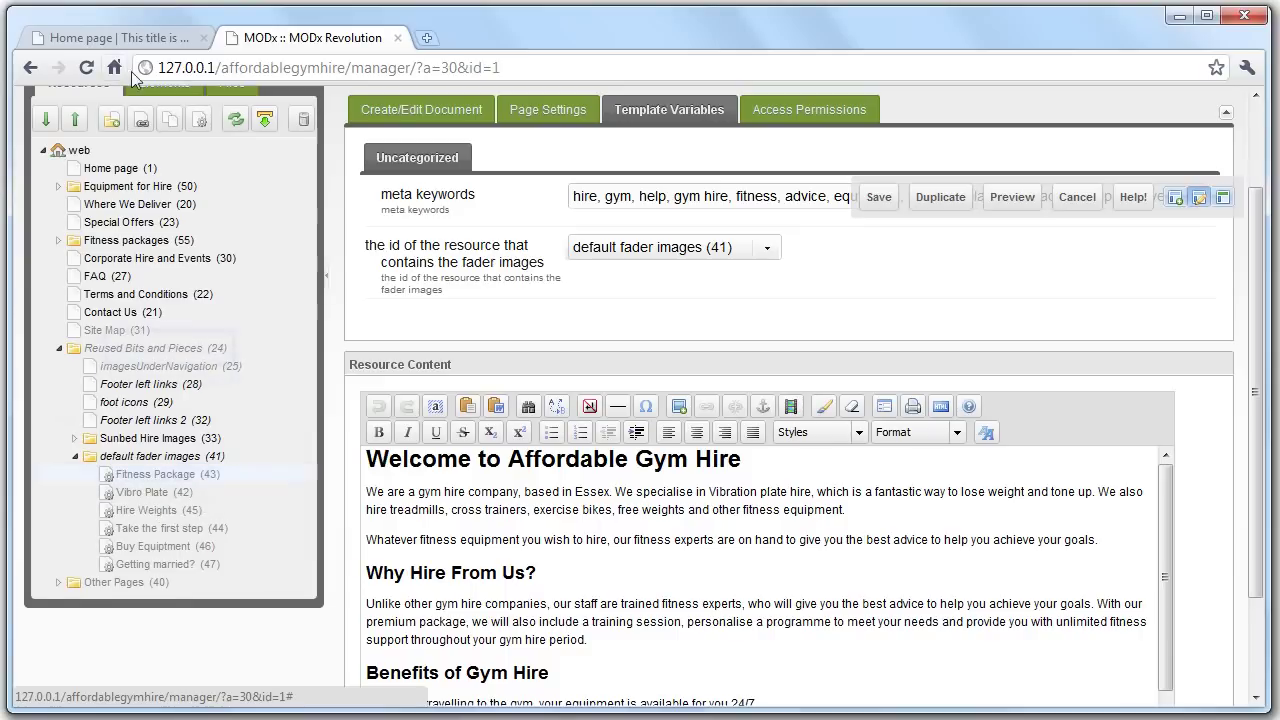
{"action": "left_click", "coordinate": [155, 38]}
{"action": "left_click", "coordinate": [87, 68]}
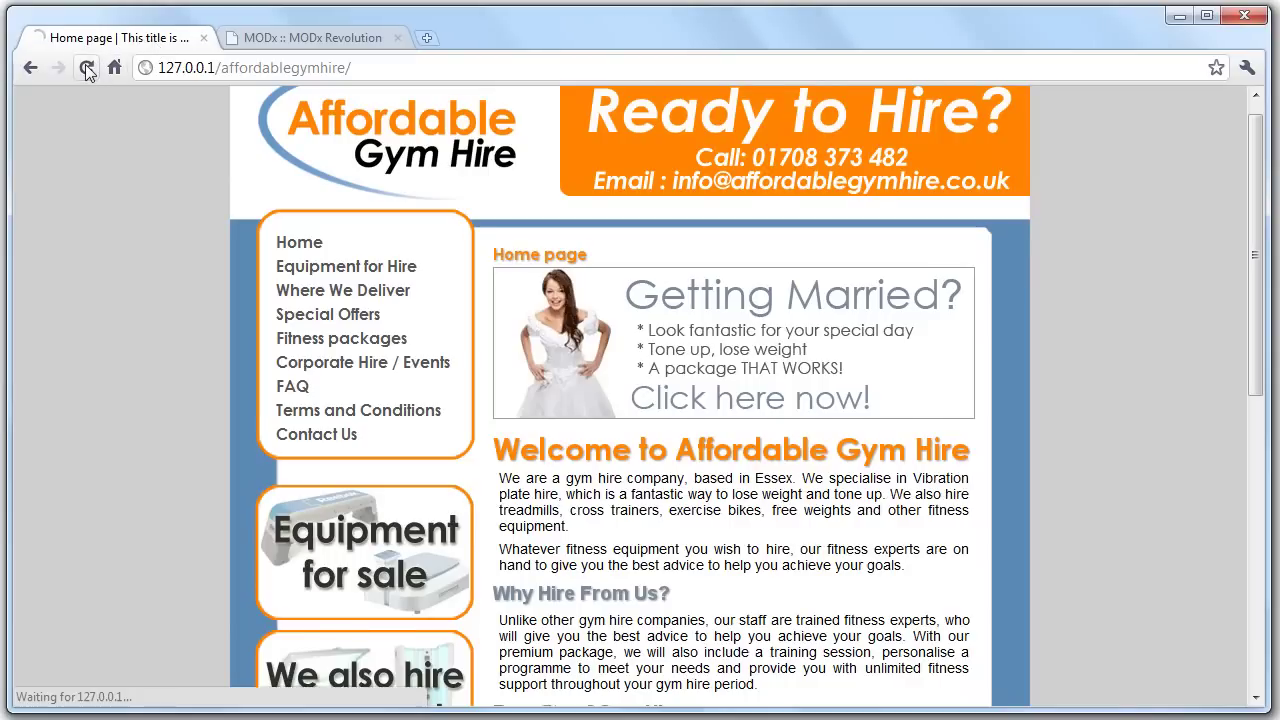
{"action": "left_click", "coordinate": [272, 38]}
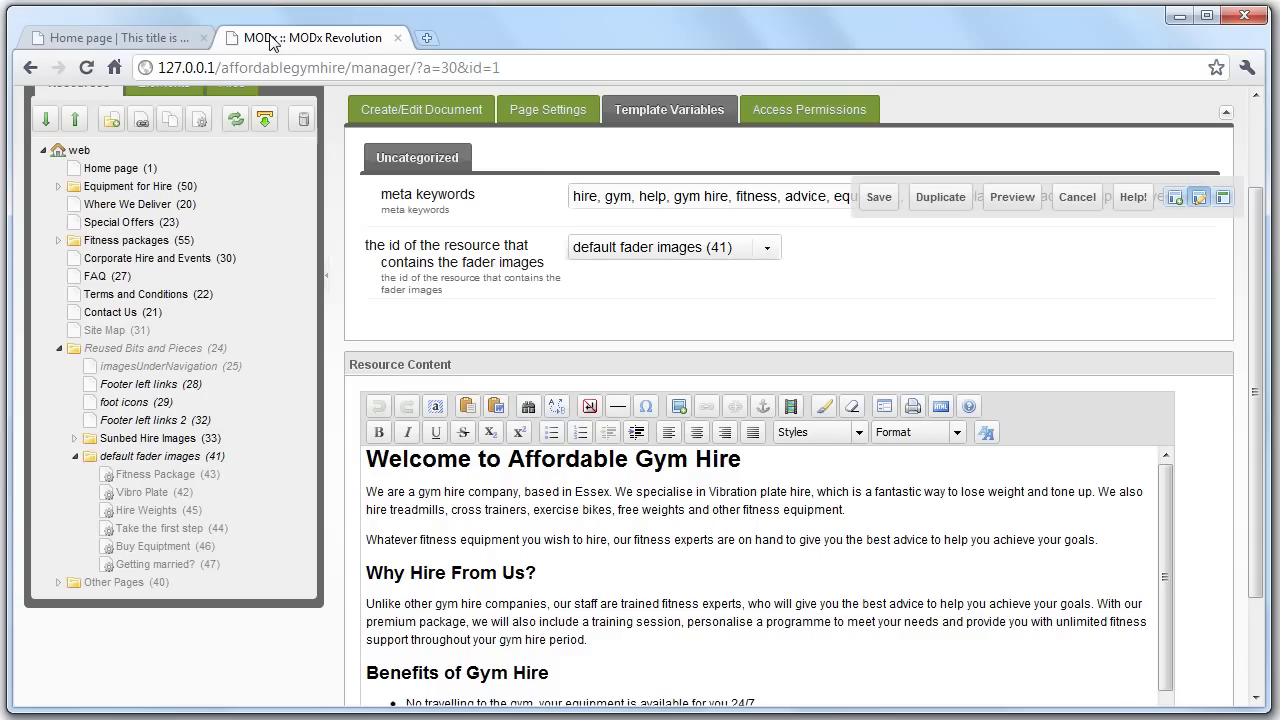
Open the Fitness Package (43) resource and select its title text.
{"action": "left_click", "coordinate": [181, 477]}
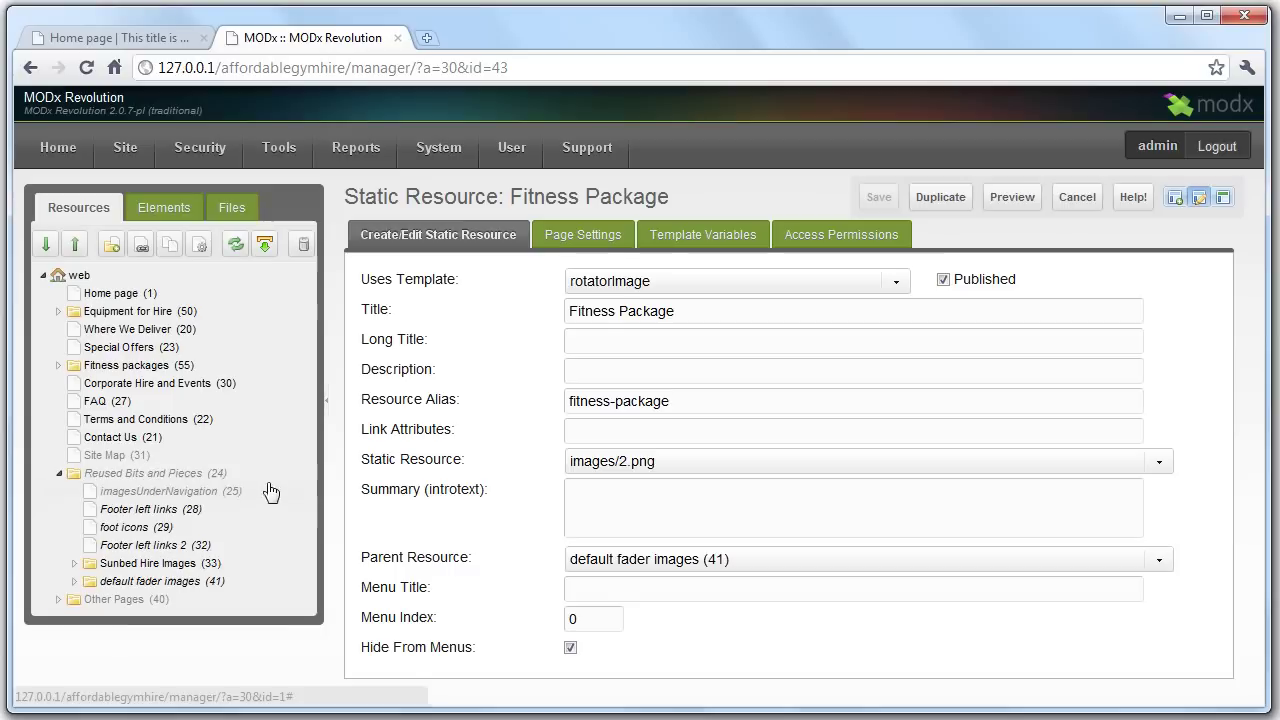
{"action": "scroll", "coordinate": [170, 605], "scroll_direction": "down", "scroll_amount": 1}
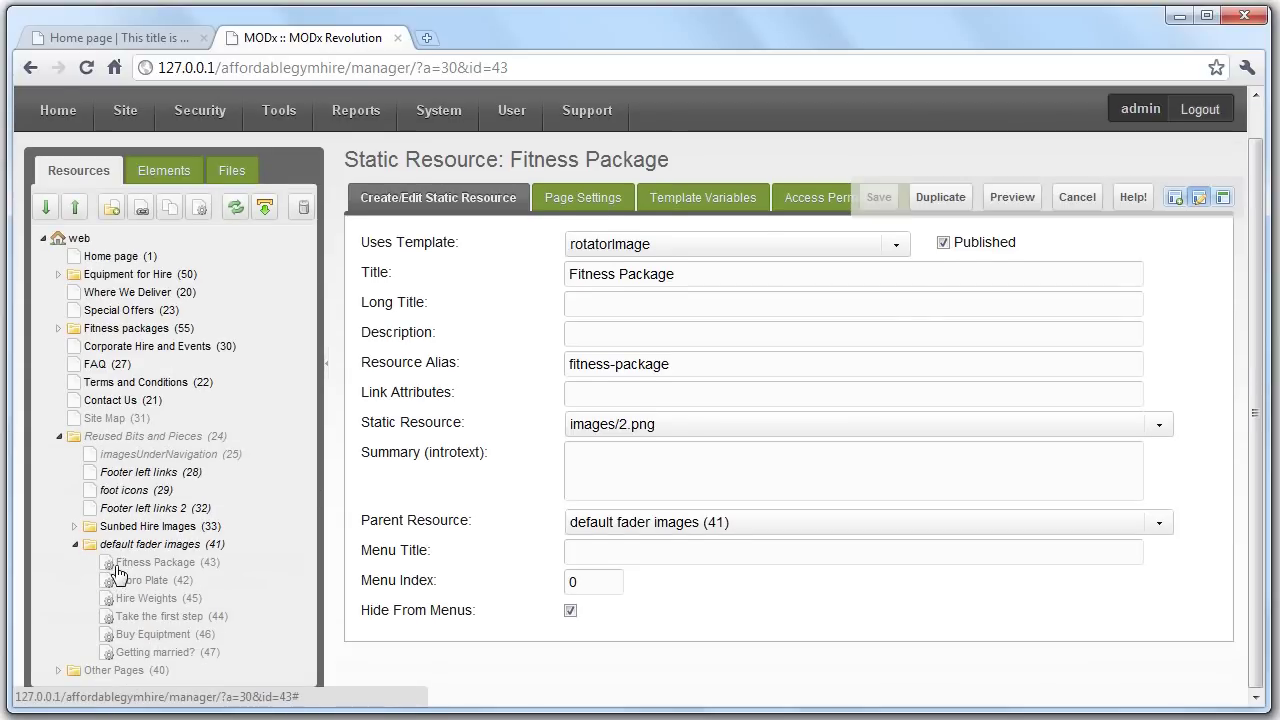
{"action": "mouse_move", "coordinate": [408, 530]}
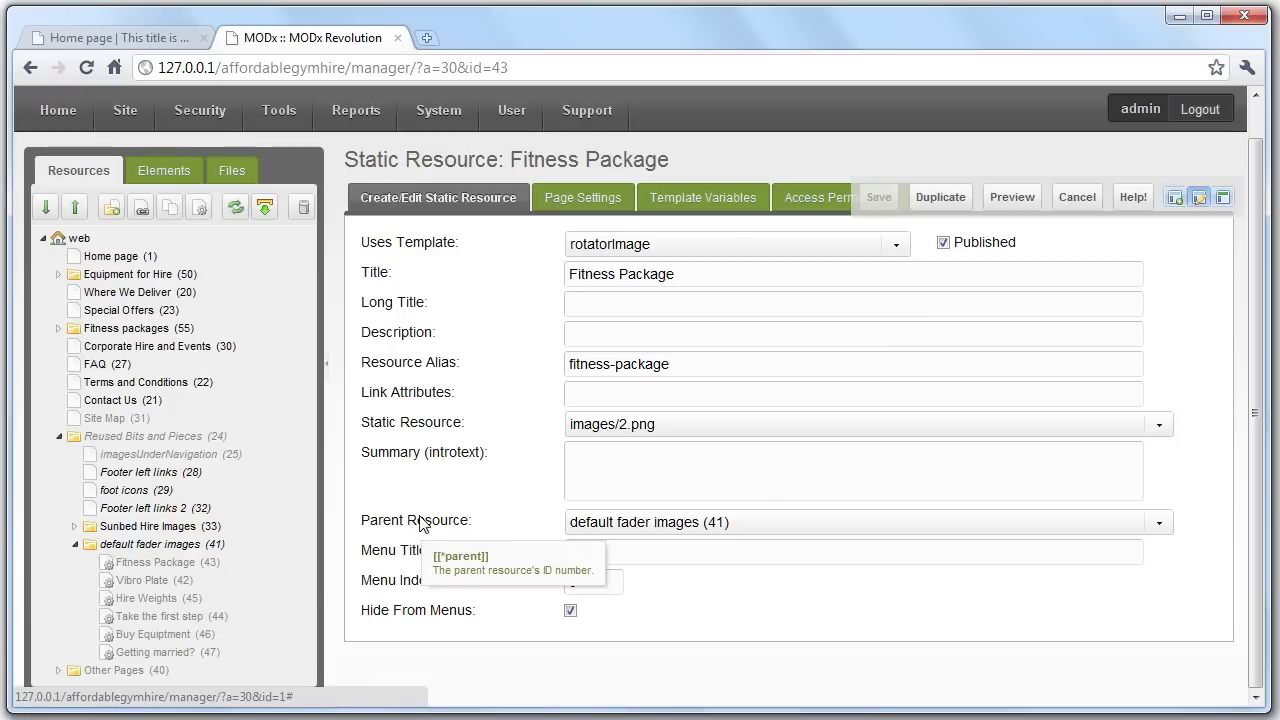
{"action": "mouse_move", "coordinate": [584, 270]}
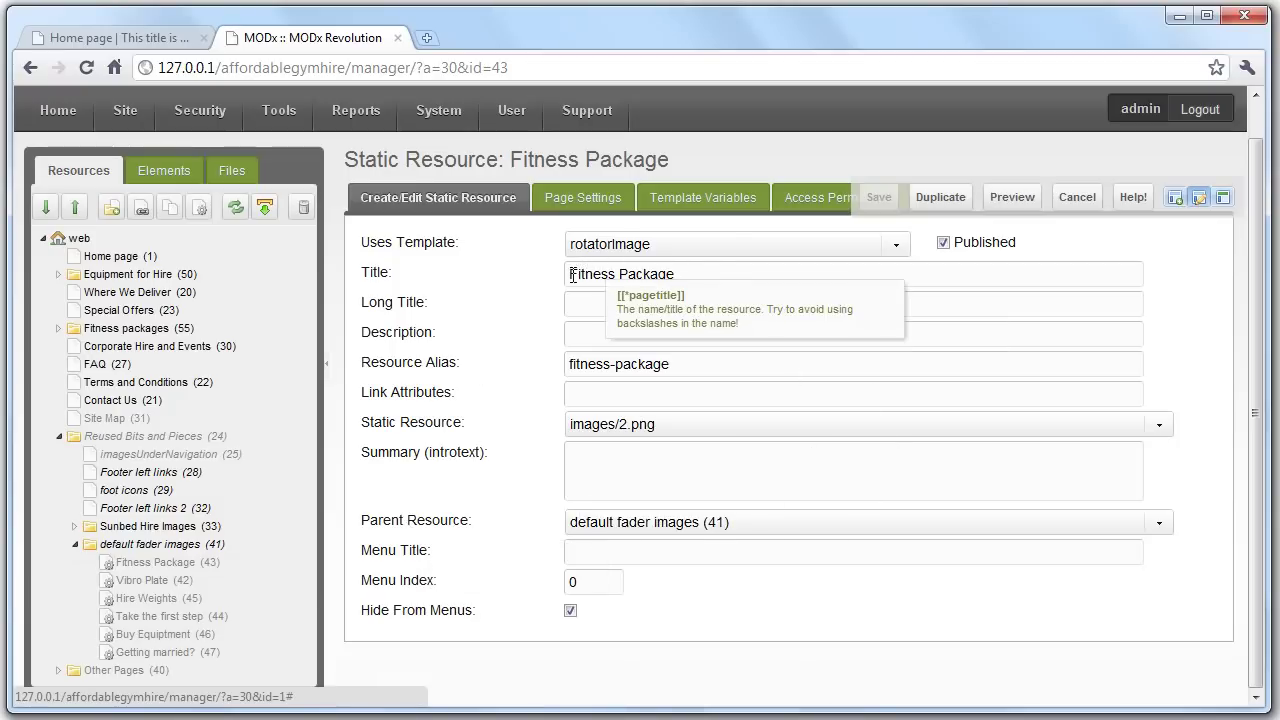
{"action": "left_click_drag", "start_coordinate": [572, 276], "coordinate": [697, 271]}
{"action": "left_click", "coordinate": [131, 34]}
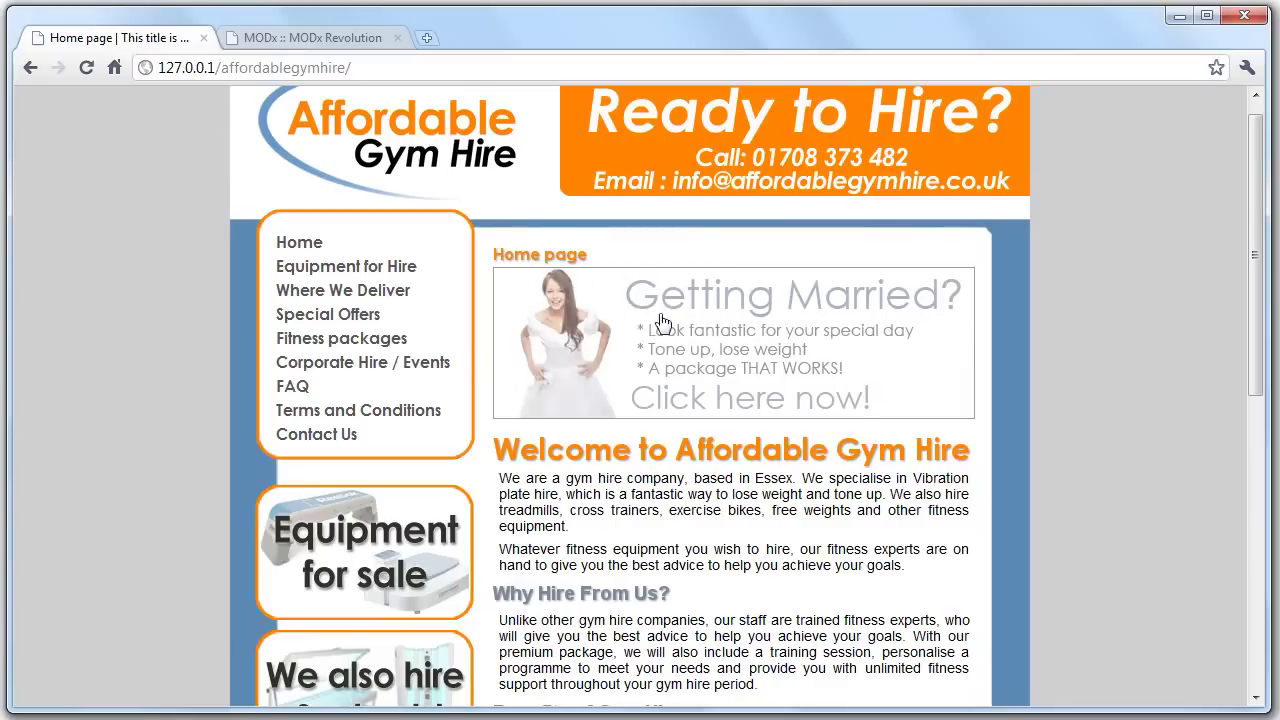
{"action": "left_click", "coordinate": [311, 36]}
Review the Fitness Package title, fitness-package alias and images/2.png static file, then recheck the live banner.
{"action": "triple_click", "coordinate": [706, 272]}
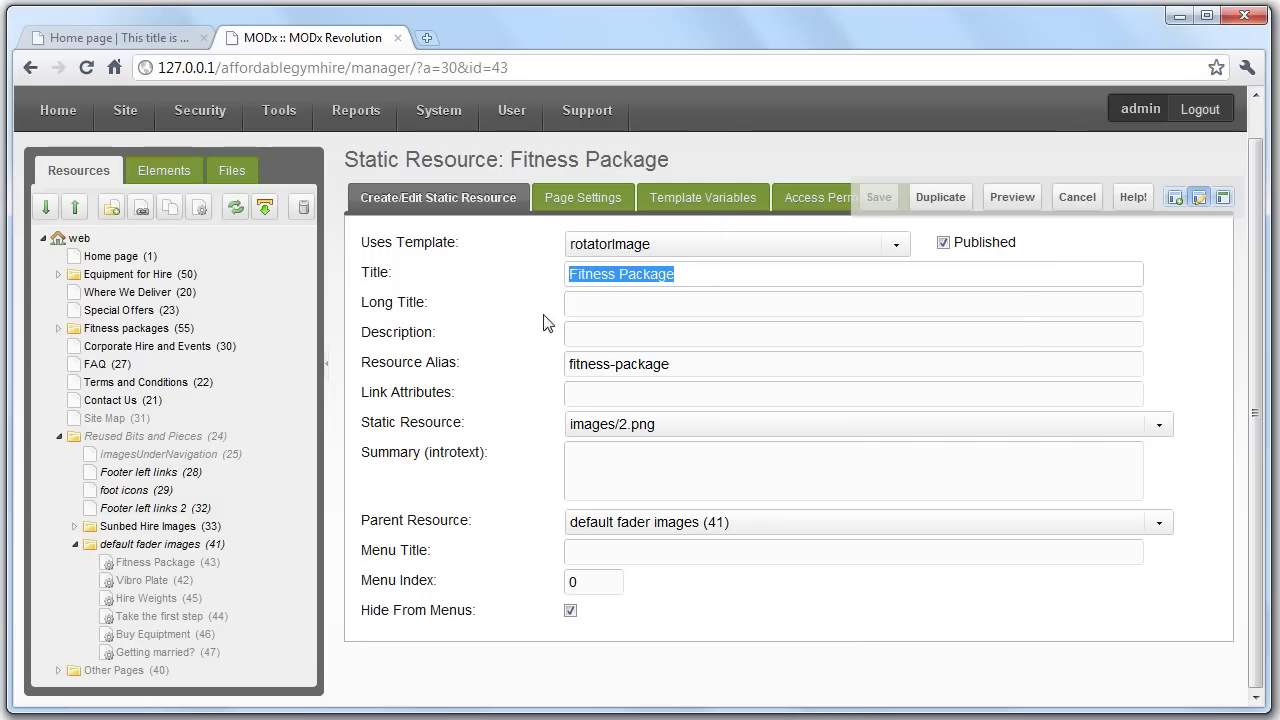
{"action": "triple_click", "coordinate": [701, 373]}
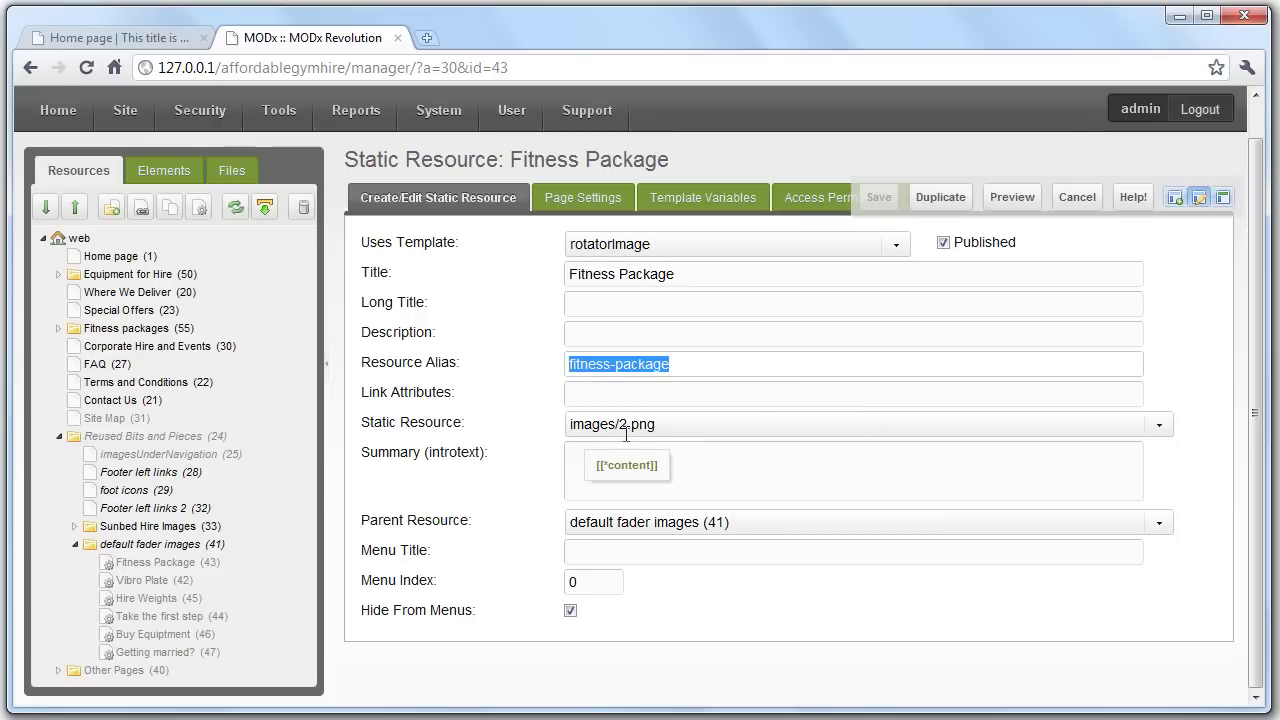
{"action": "left_click", "coordinate": [491, 423]}
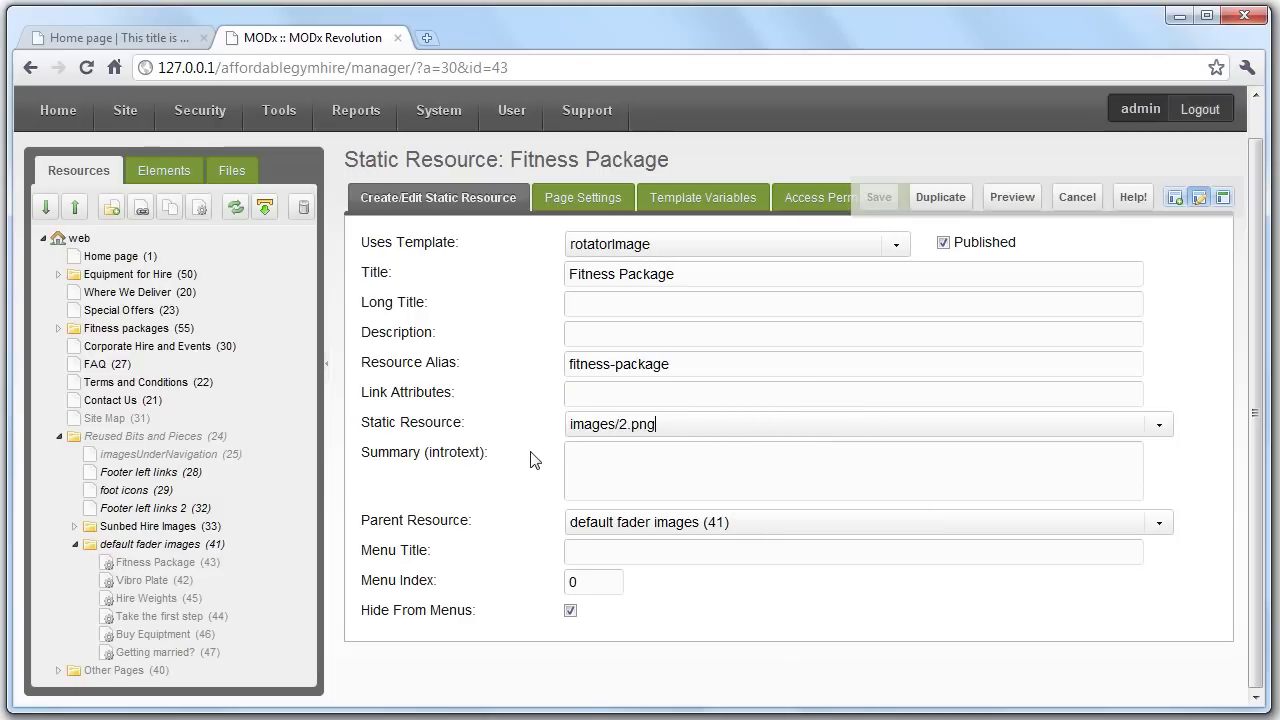
{"action": "left_click", "coordinate": [177, 37]}
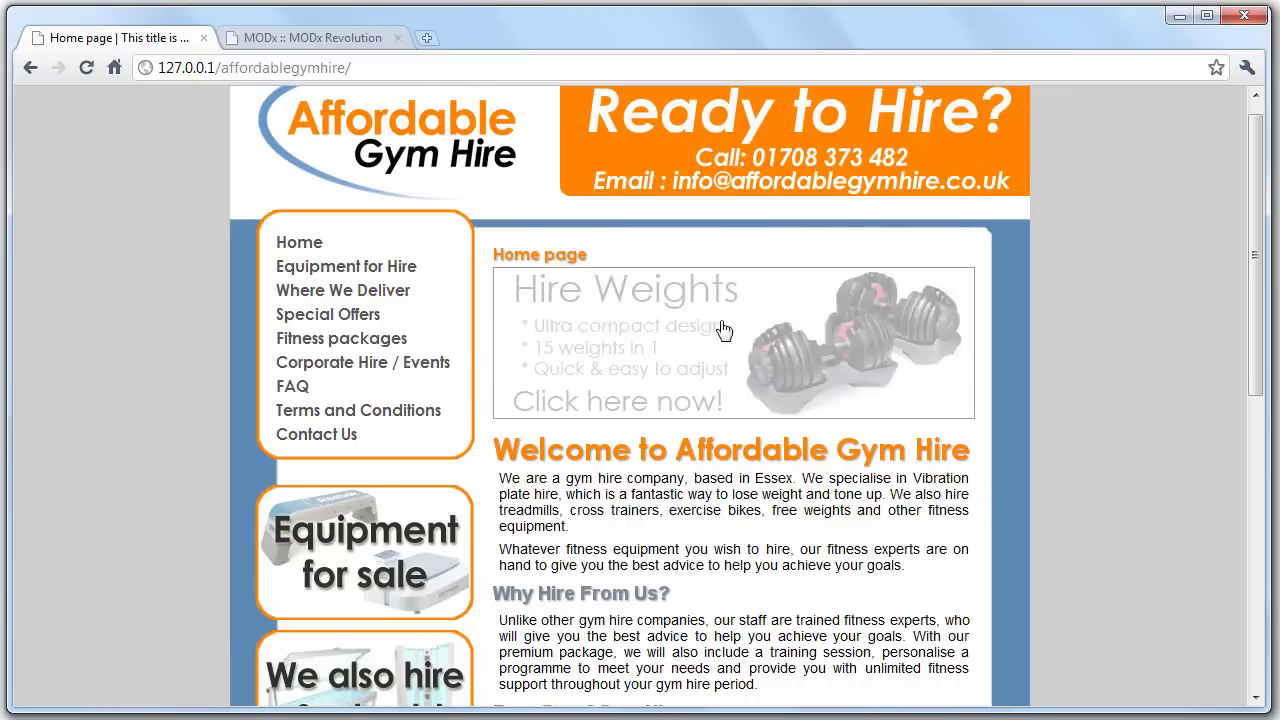
{"action": "left_click", "coordinate": [291, 37]}
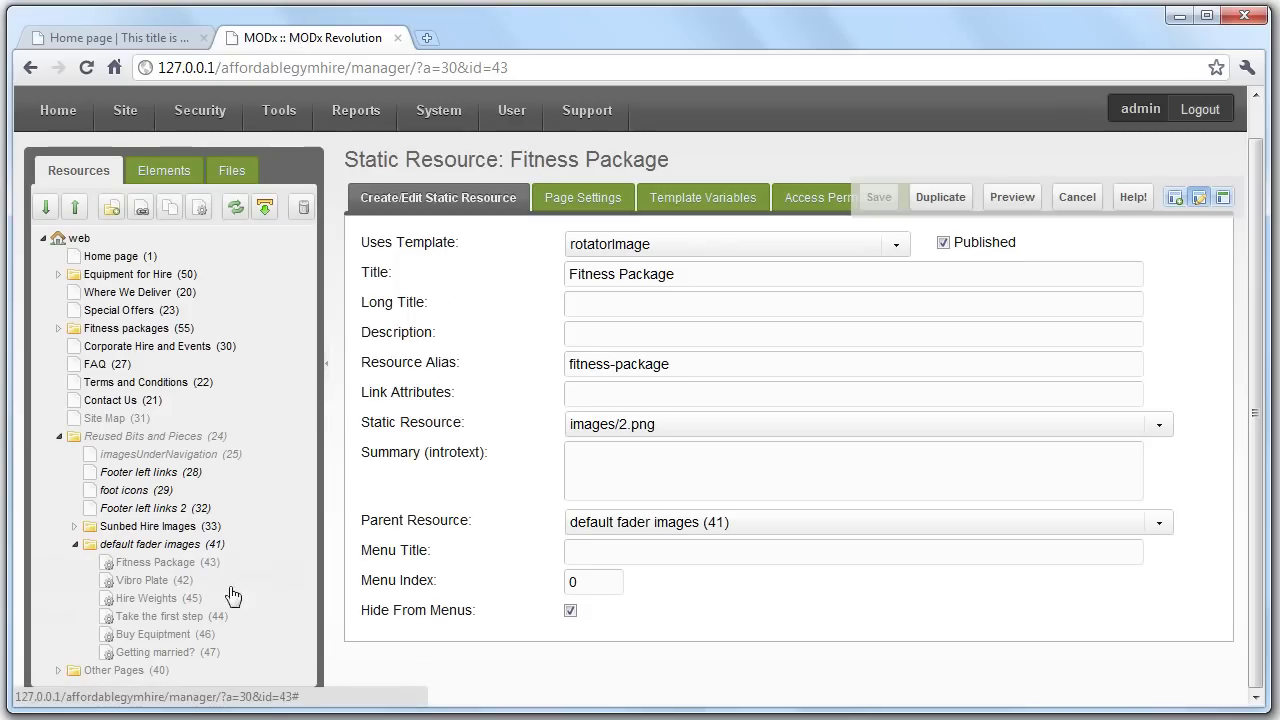
Move Fitness Package below Vibro Plate and refresh the manager.
{"action": "left_click_drag", "start_coordinate": [167, 580], "coordinate": [172, 612]}
{"action": "right_click", "coordinate": [151, 563]}
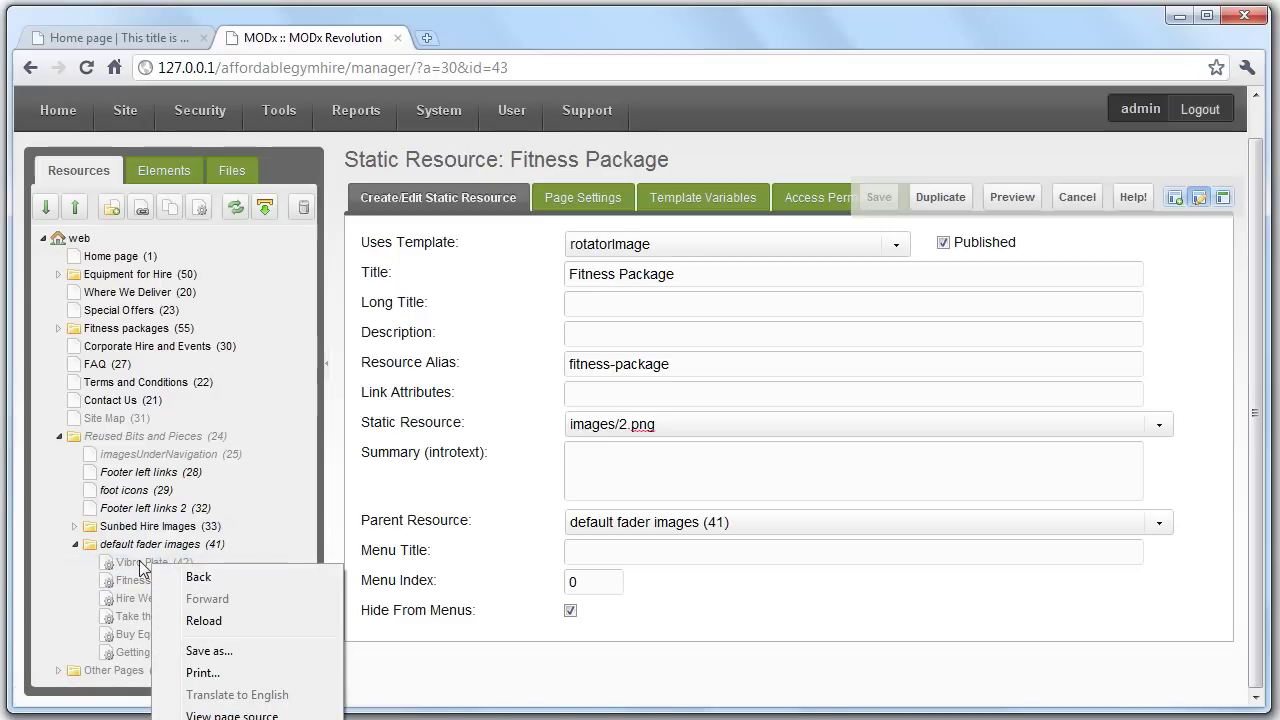
{"action": "key", "text": "F5"}
{"action": "right_click", "coordinate": [151, 566]}
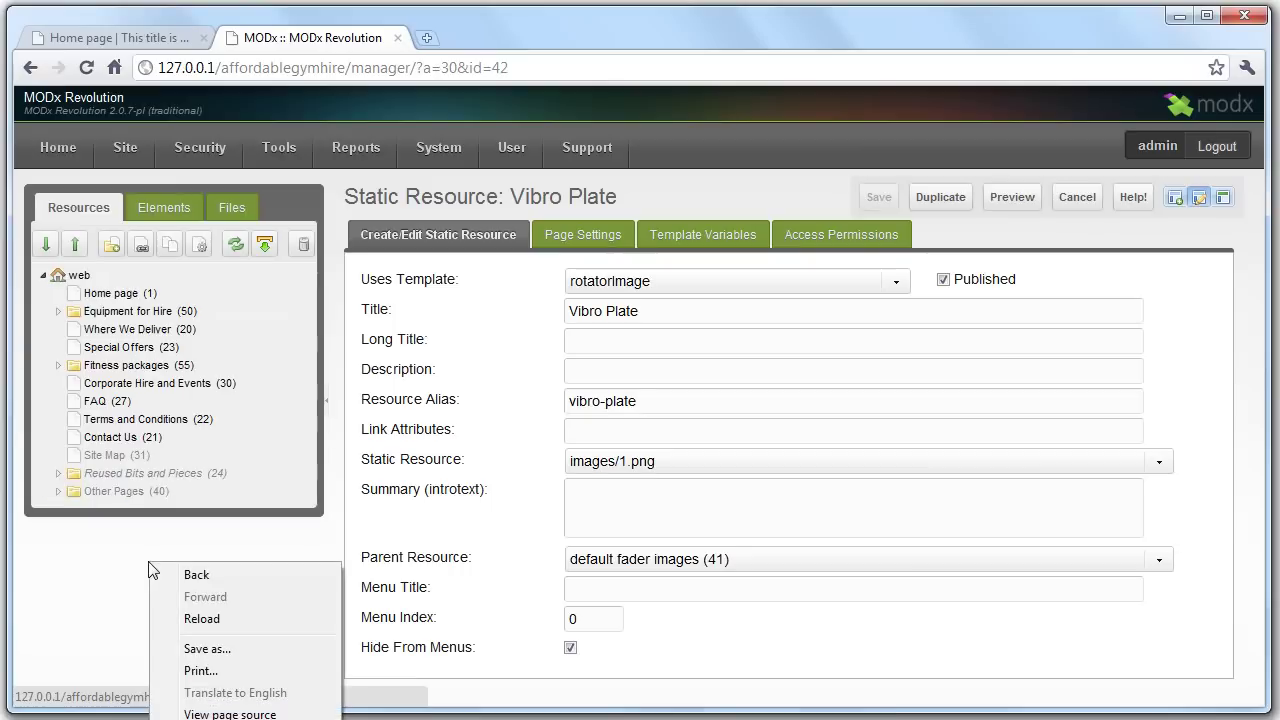
{"action": "left_click", "coordinate": [112, 610]}
Duplicate the Vibro Plate resource as 'new image' and open it for editing.
{"action": "right_click", "coordinate": [112, 610]}
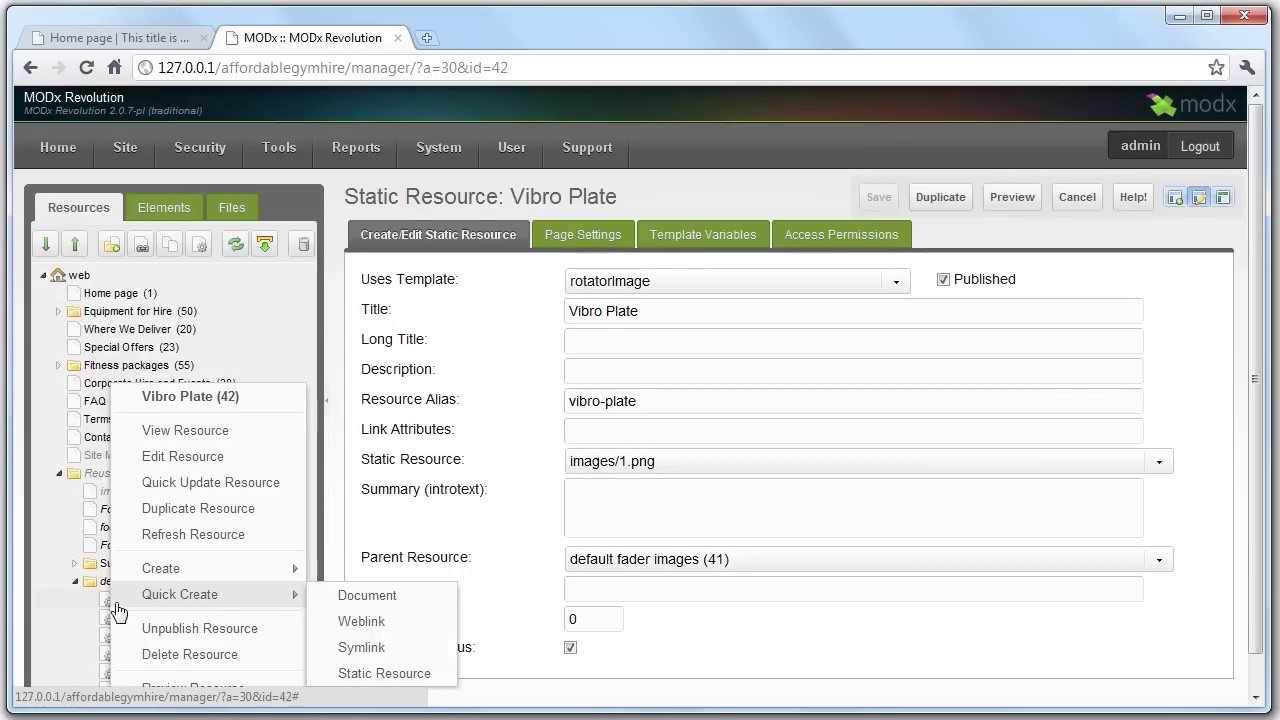
{"action": "scroll", "coordinate": [217, 666], "scroll_direction": "down", "scroll_amount": 1}
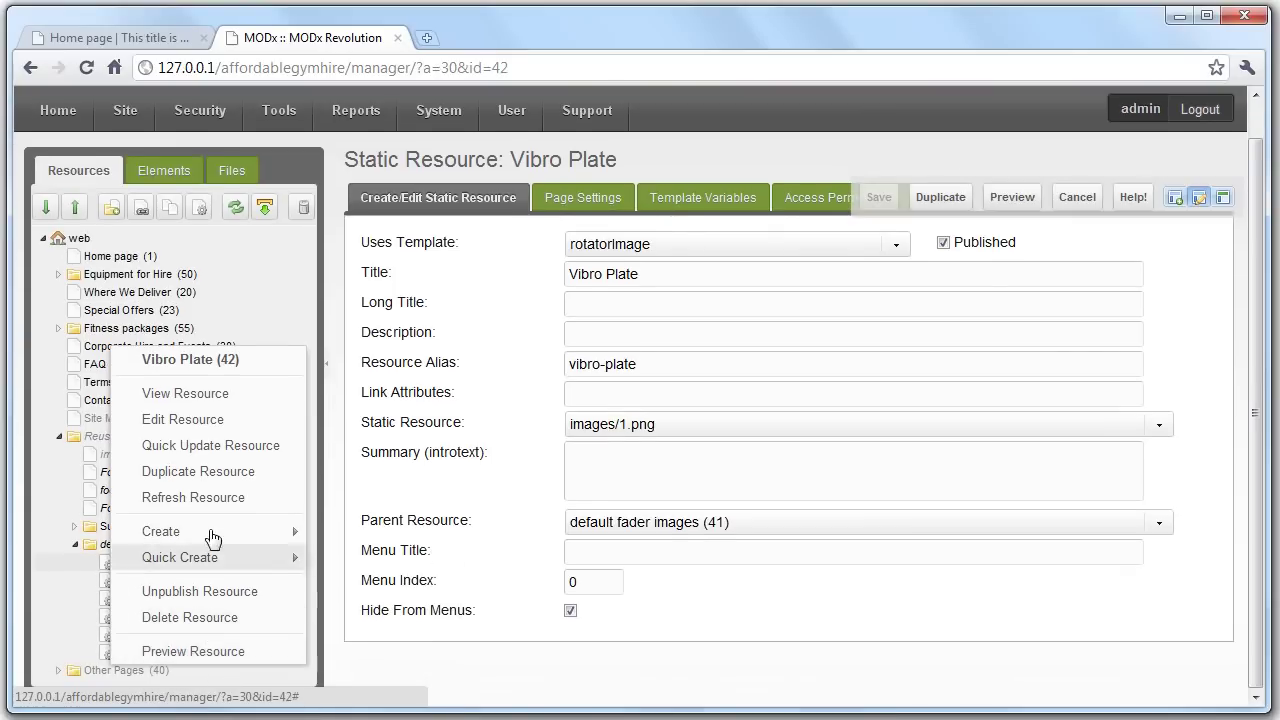
{"action": "left_click", "coordinate": [215, 474]}
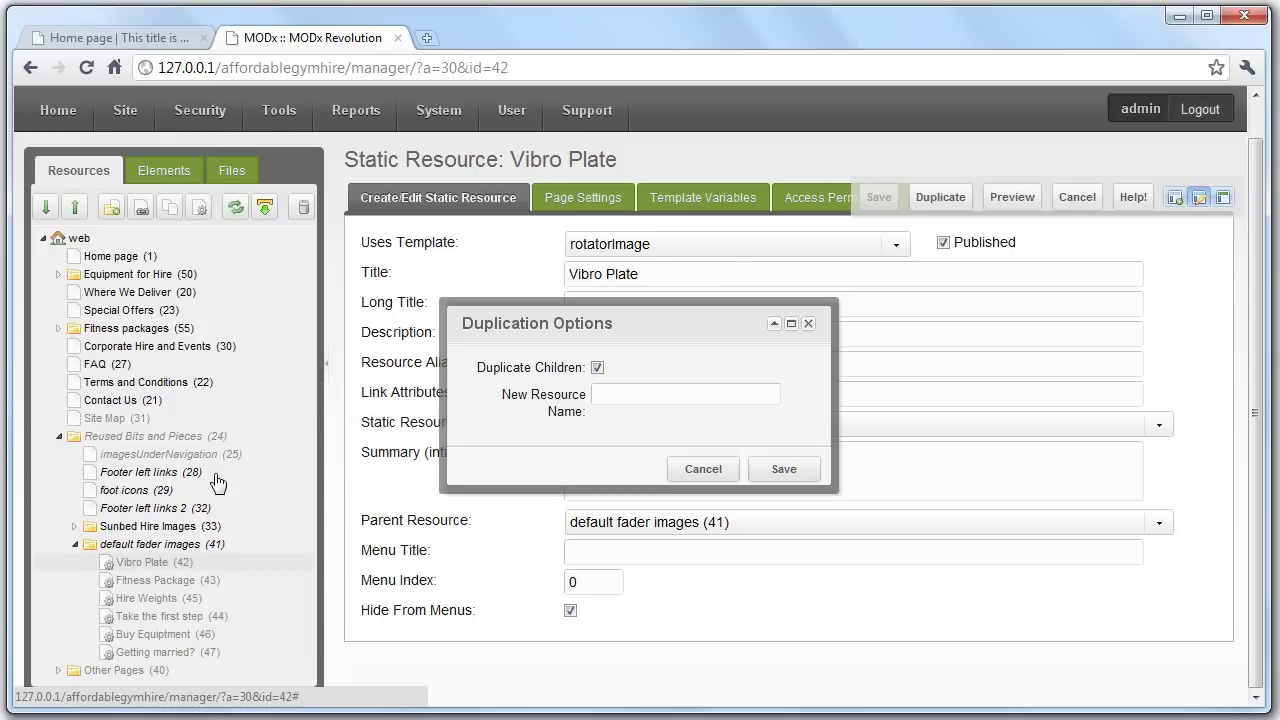
{"action": "left_click", "coordinate": [610, 393]}
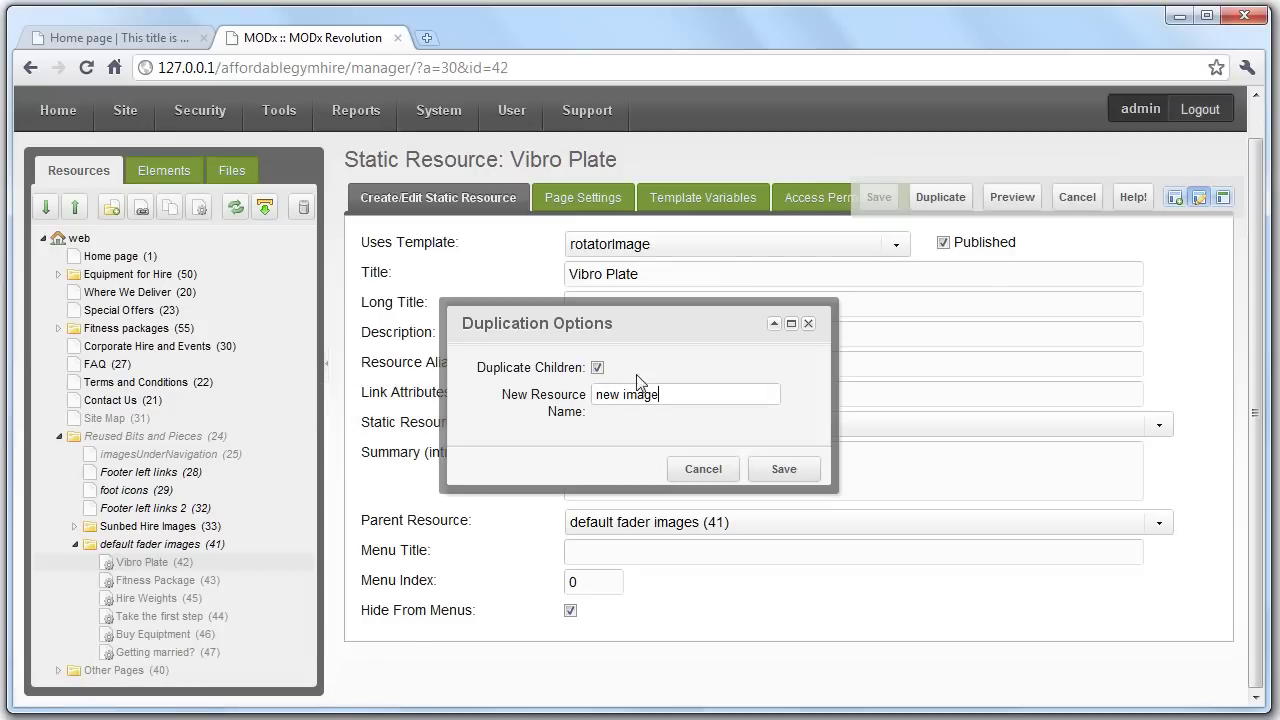
{"action": "left_click", "coordinate": [784, 469]}
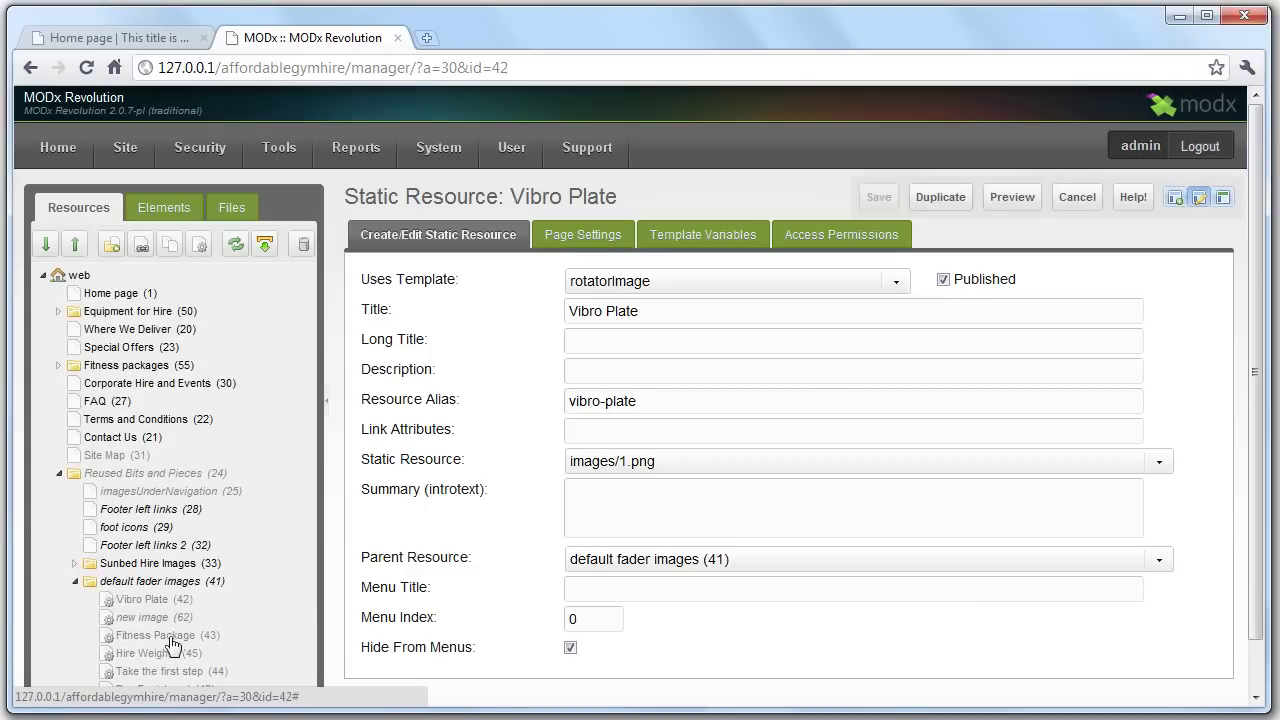
{"action": "left_click", "coordinate": [150, 618]}
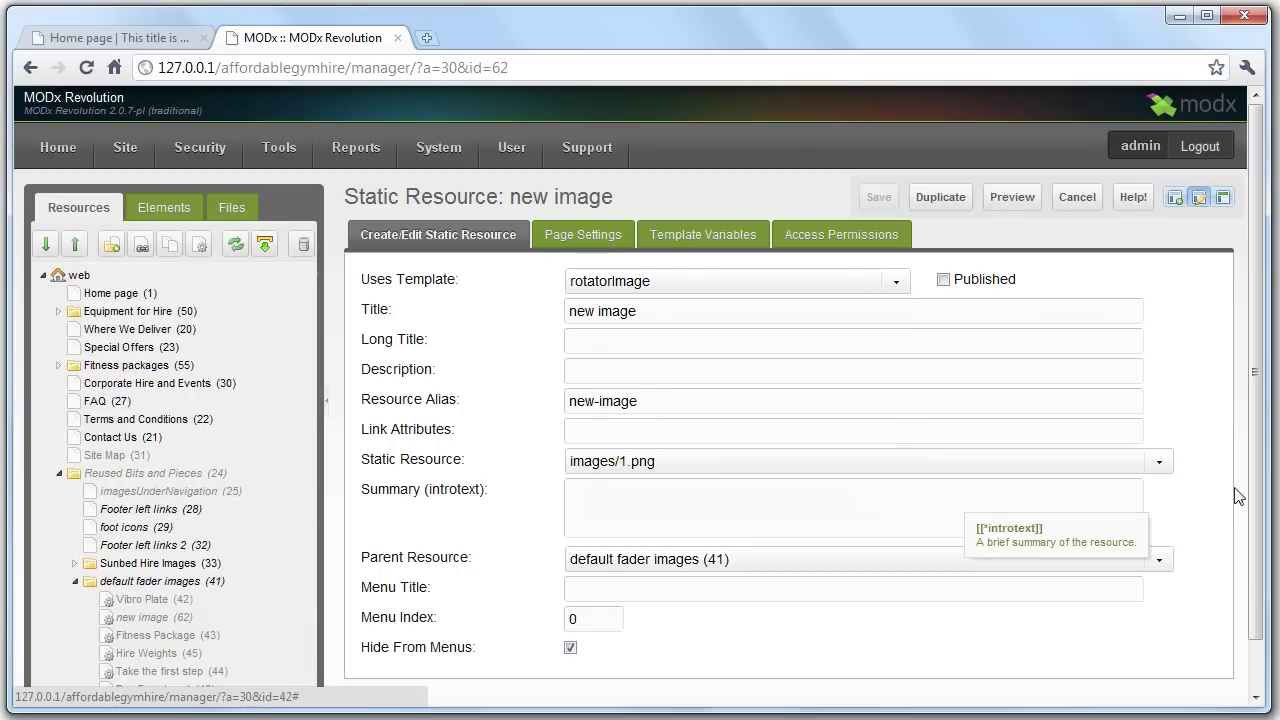
Set new image's static file to images/8.png, mark it published, and save.
{"action": "left_click", "coordinate": [1158, 463]}
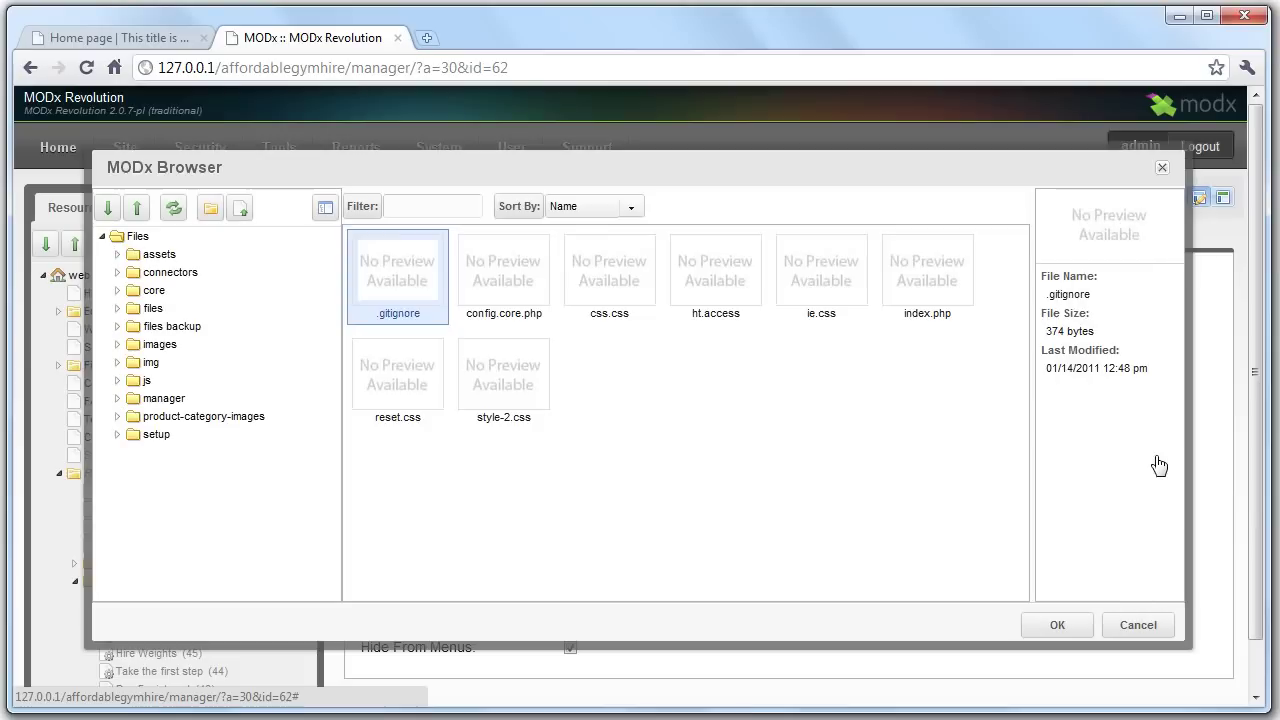
{"action": "left_click", "coordinate": [174, 347]}
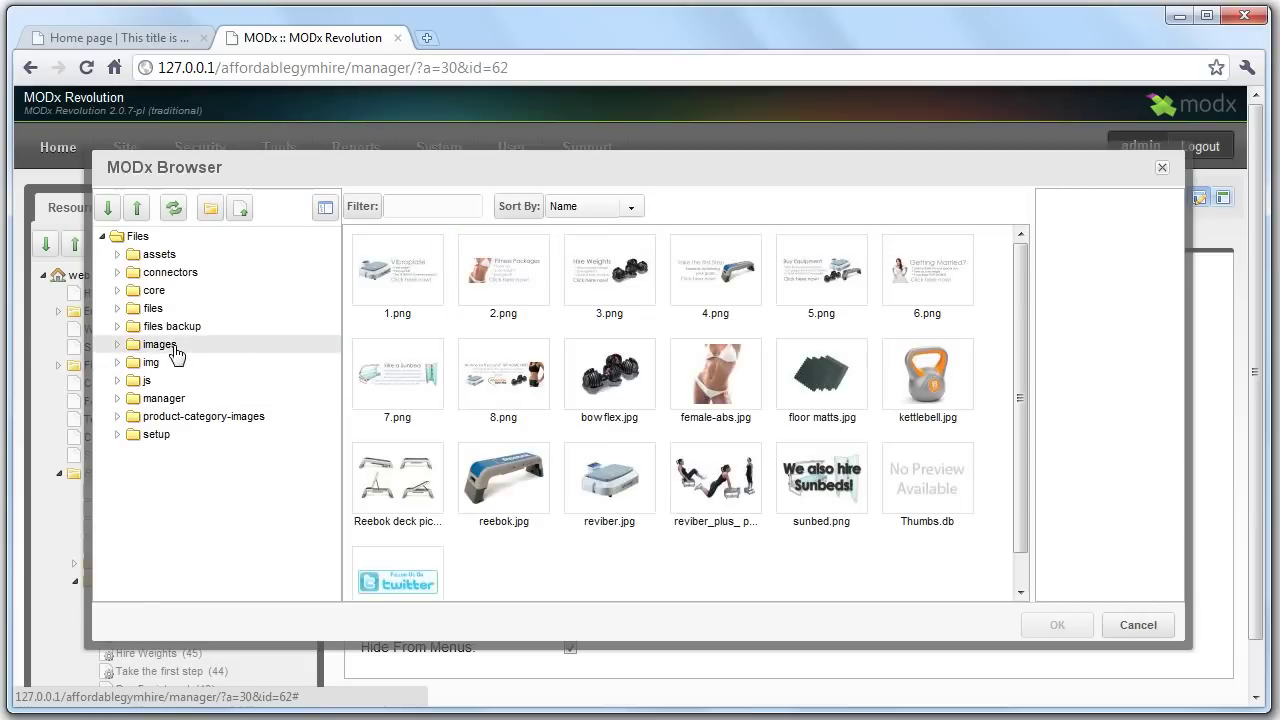
{"action": "left_click", "coordinate": [508, 402]}
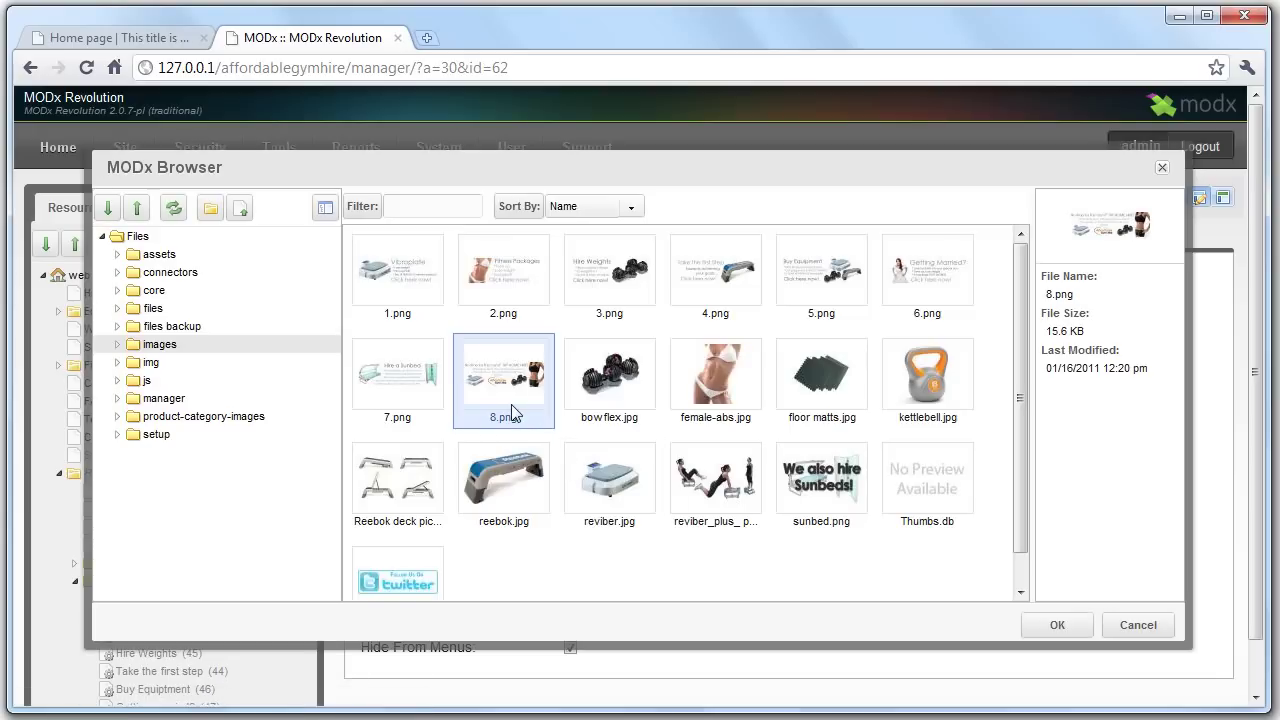
{"action": "left_click", "coordinate": [1062, 627]}
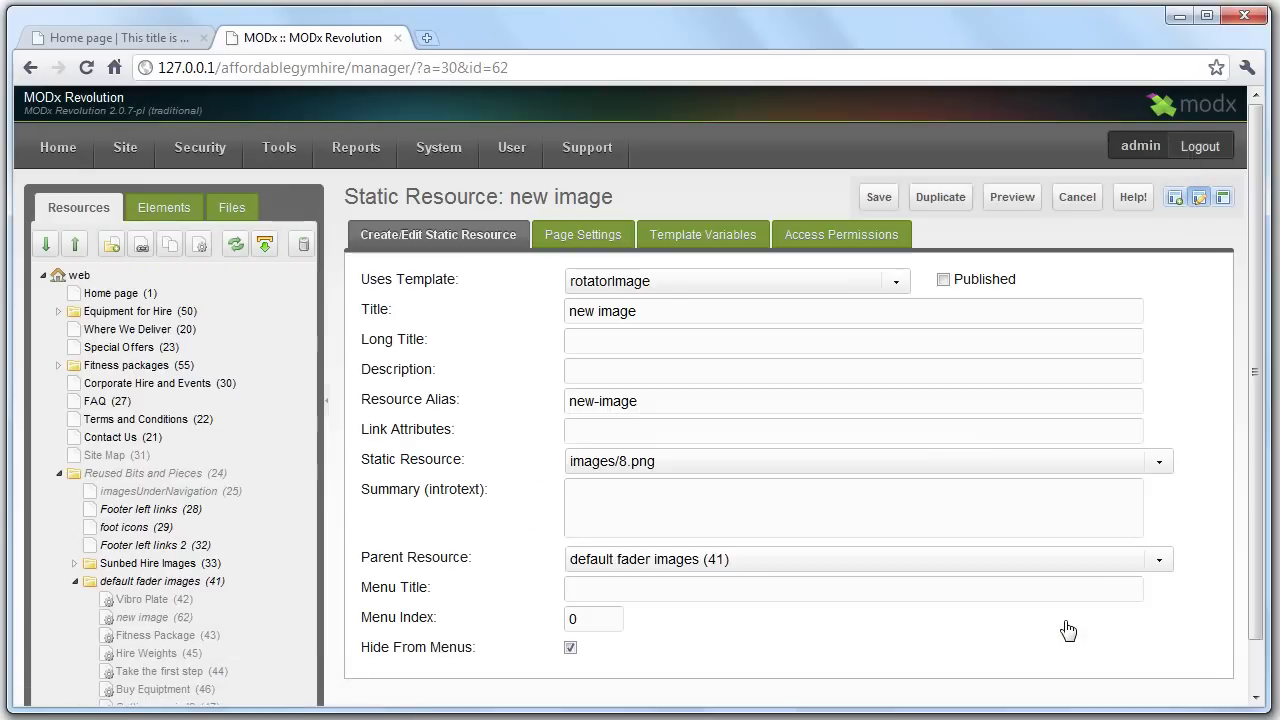
{"action": "left_click", "coordinate": [943, 280]}
{"action": "left_click", "coordinate": [879, 197]}
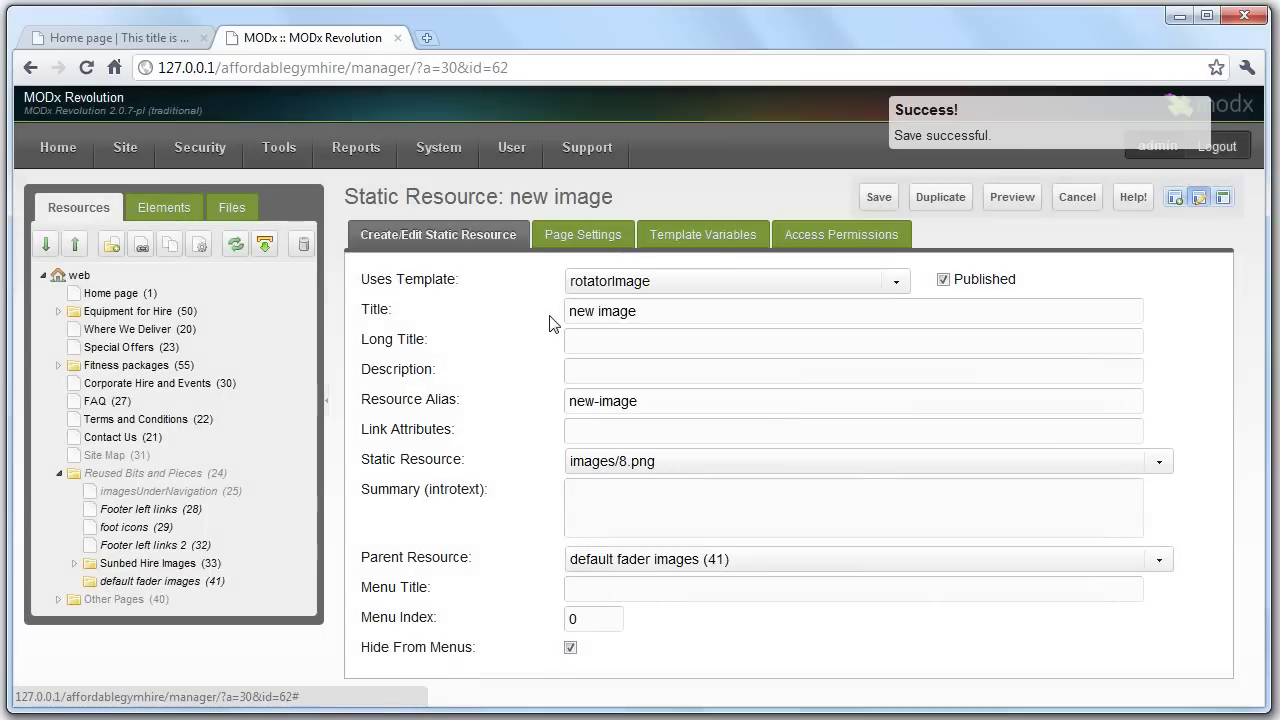
Move new image to the top of default fader images and reload the live home page.
{"action": "scroll", "coordinate": [170, 610], "scroll_direction": "down", "scroll_amount": 1}
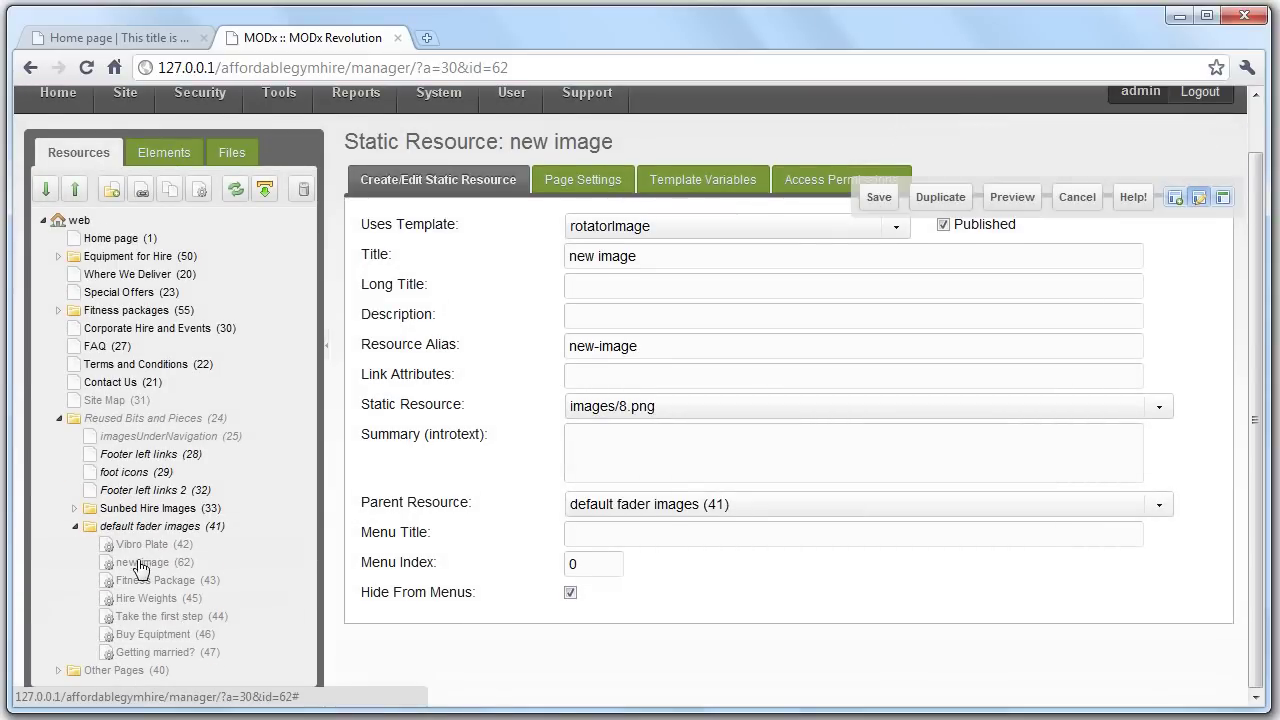
{"action": "left_click_drag", "start_coordinate": [140, 568], "coordinate": [180, 548]}
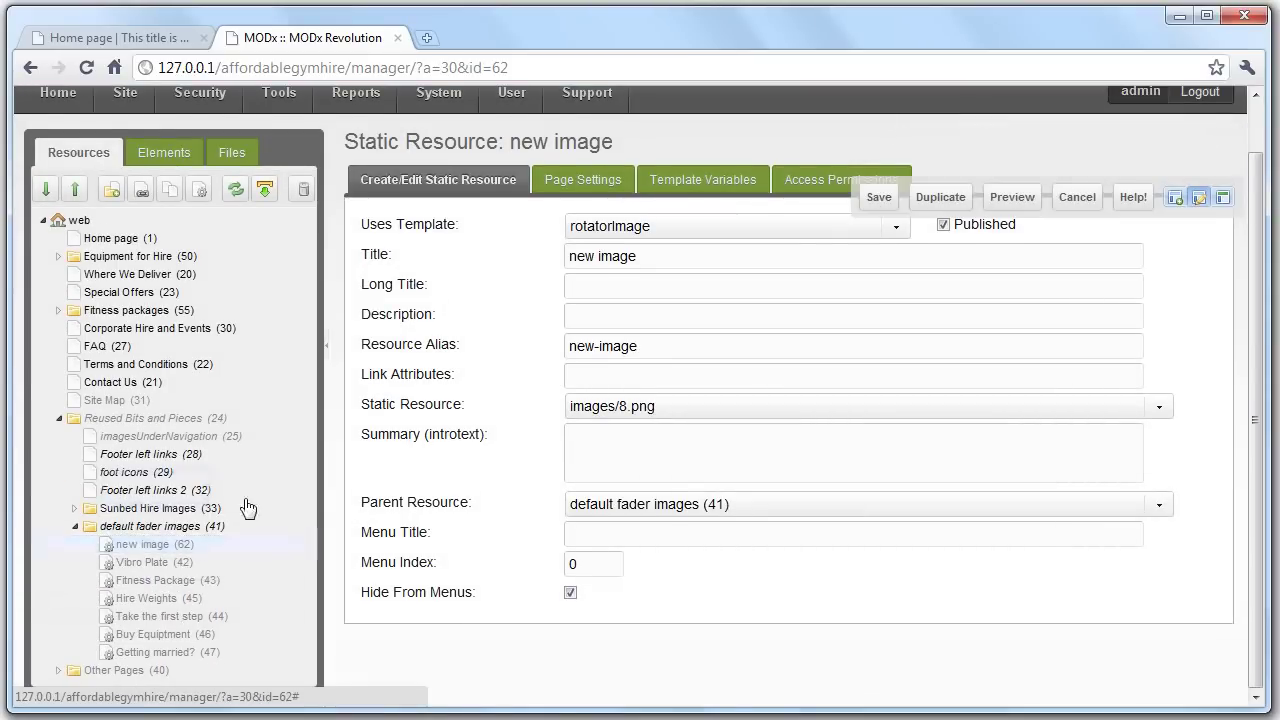
{"action": "left_click", "coordinate": [123, 38]}
{"action": "left_click", "coordinate": [86, 67]}
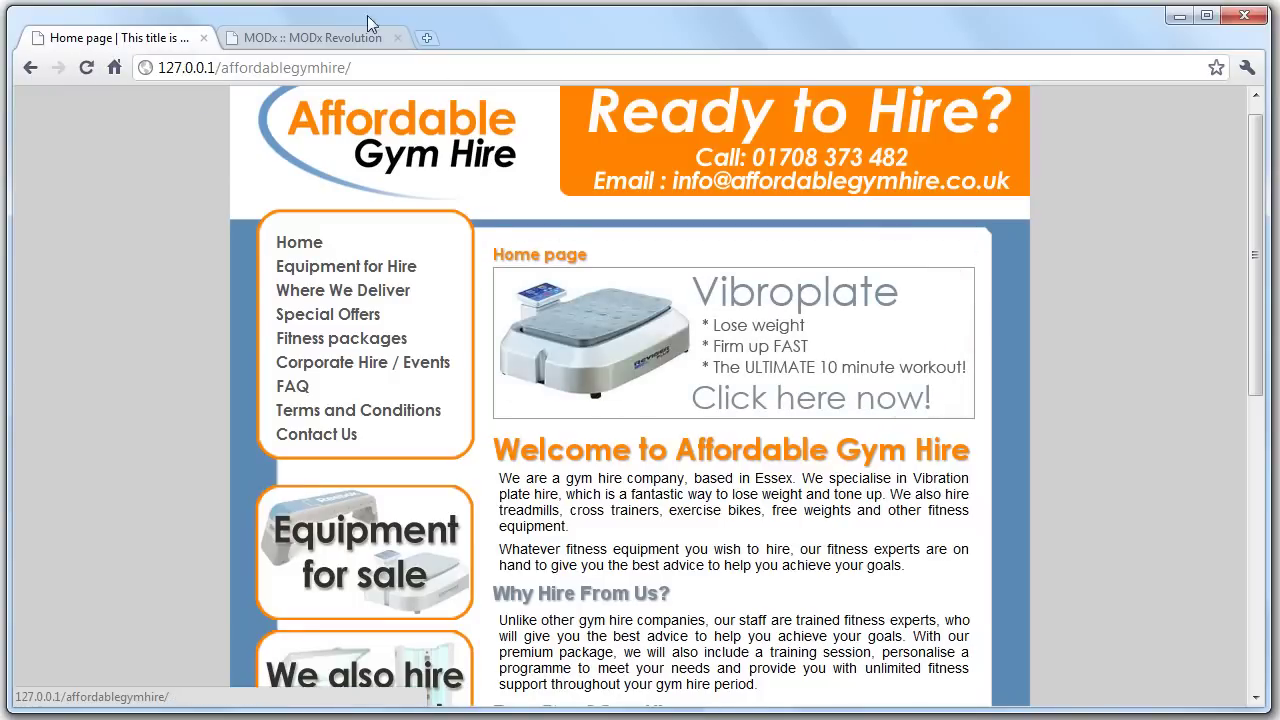
Delete the new image resource and permanently purge the deleted resources.
{"action": "left_click", "coordinate": [323, 38]}
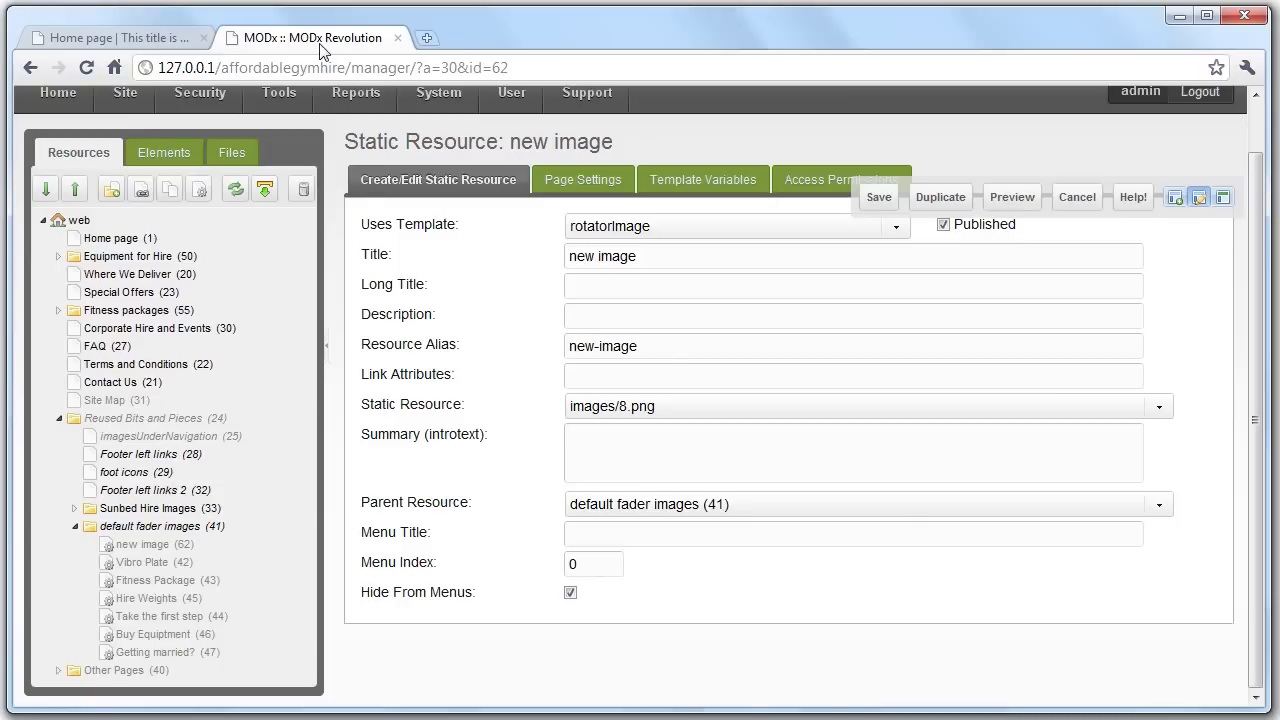
{"action": "right_click", "coordinate": [160, 556]}
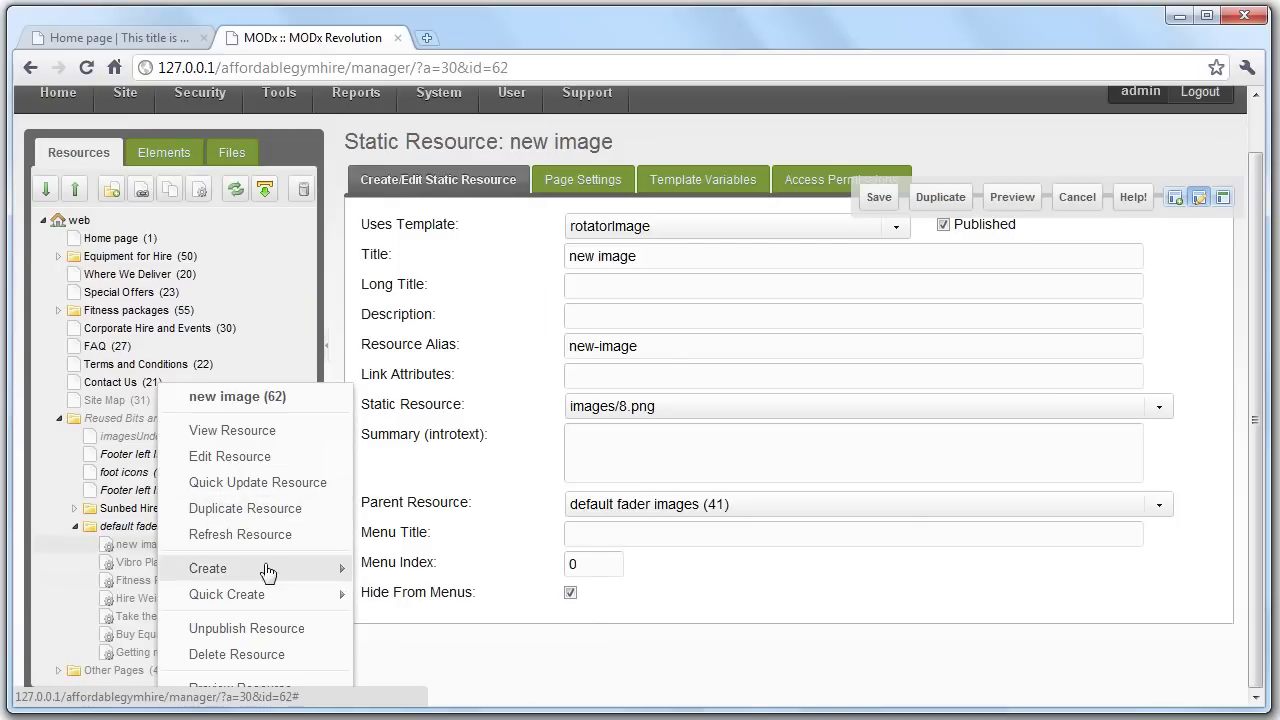
{"action": "left_click", "coordinate": [262, 654]}
{"action": "left_click", "coordinate": [597, 441]}
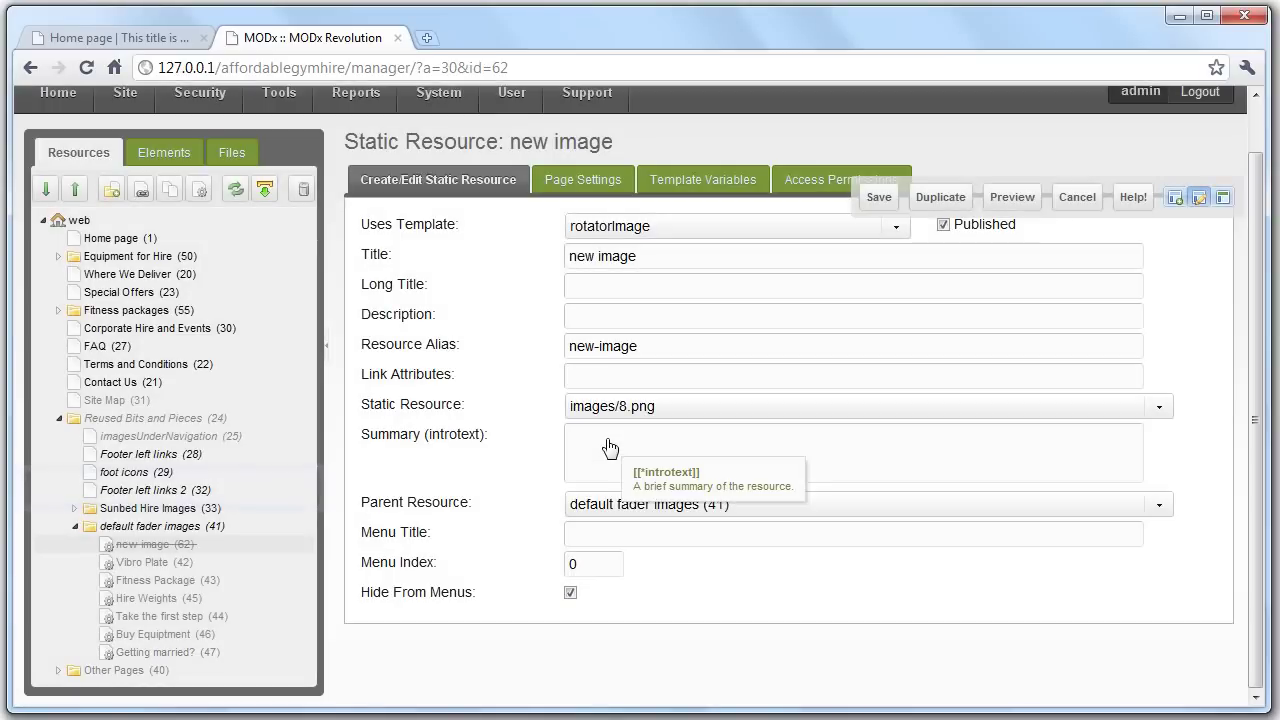
{"action": "left_click", "coordinate": [303, 189]}
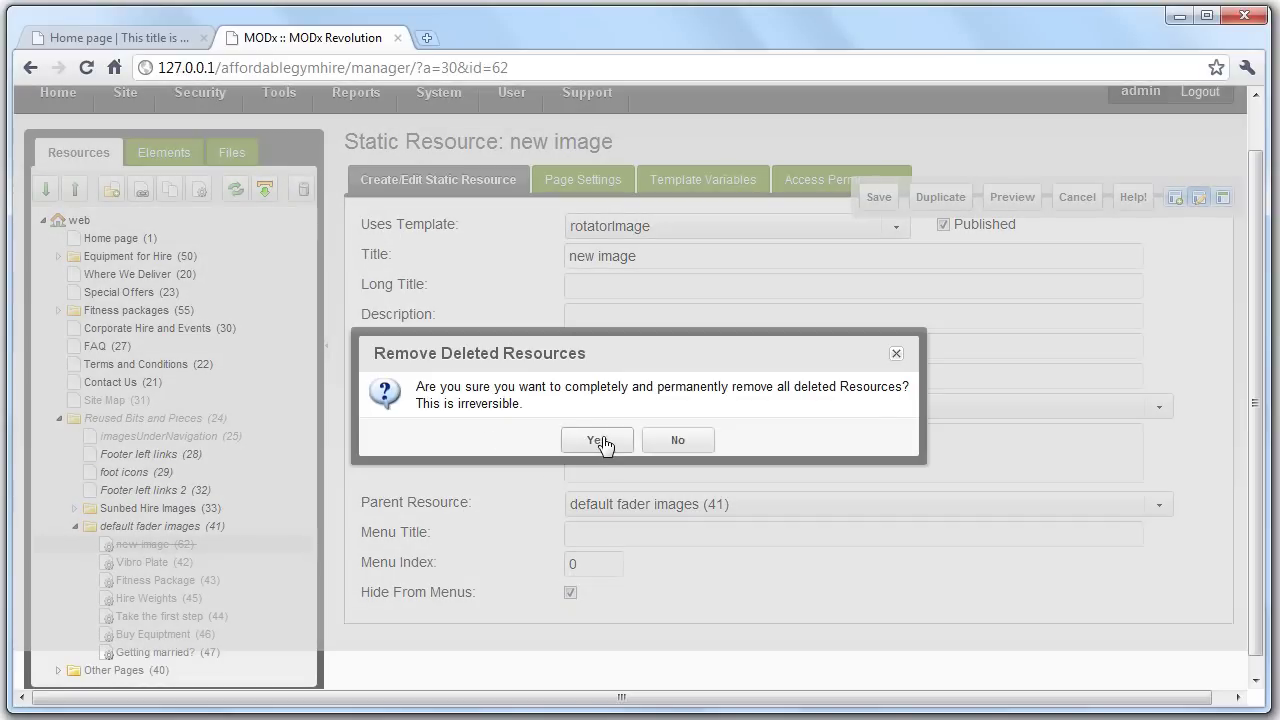
{"action": "left_click", "coordinate": [598, 441]}
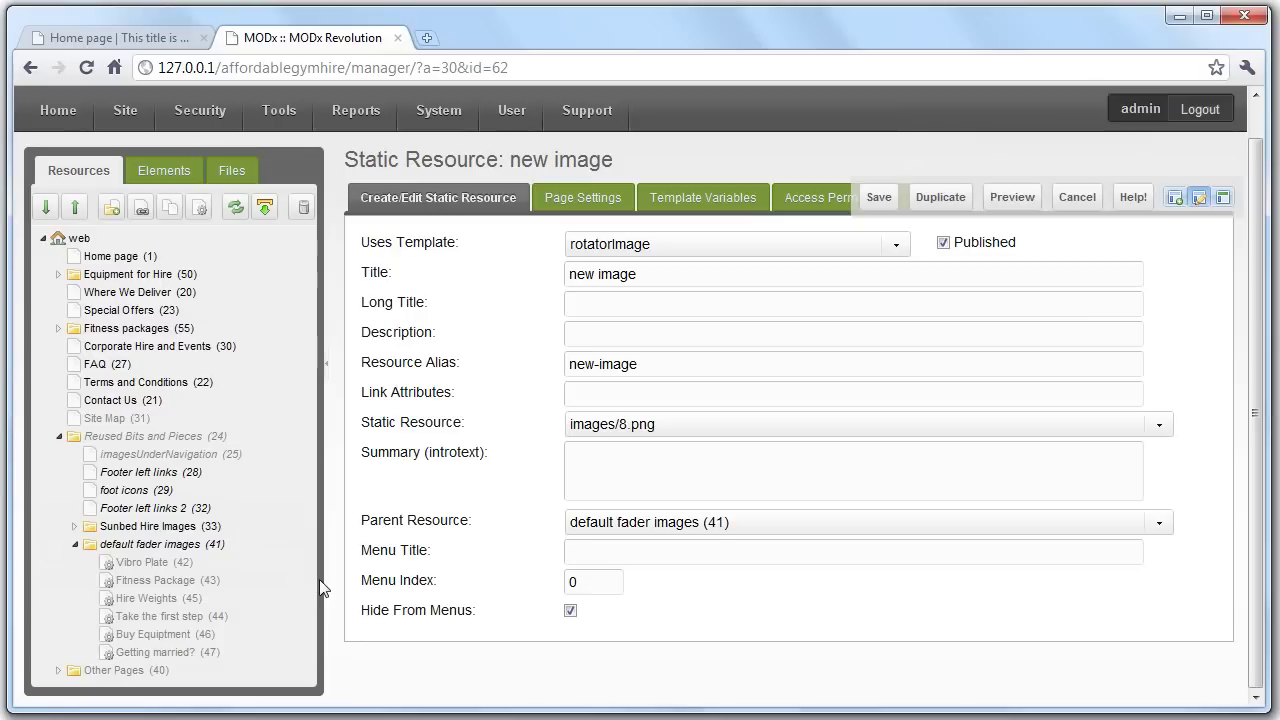
Check the live home page, then view the resource's template variables and main fields.
{"action": "left_click", "coordinate": [138, 36]}
{"action": "left_click", "coordinate": [313, 37]}
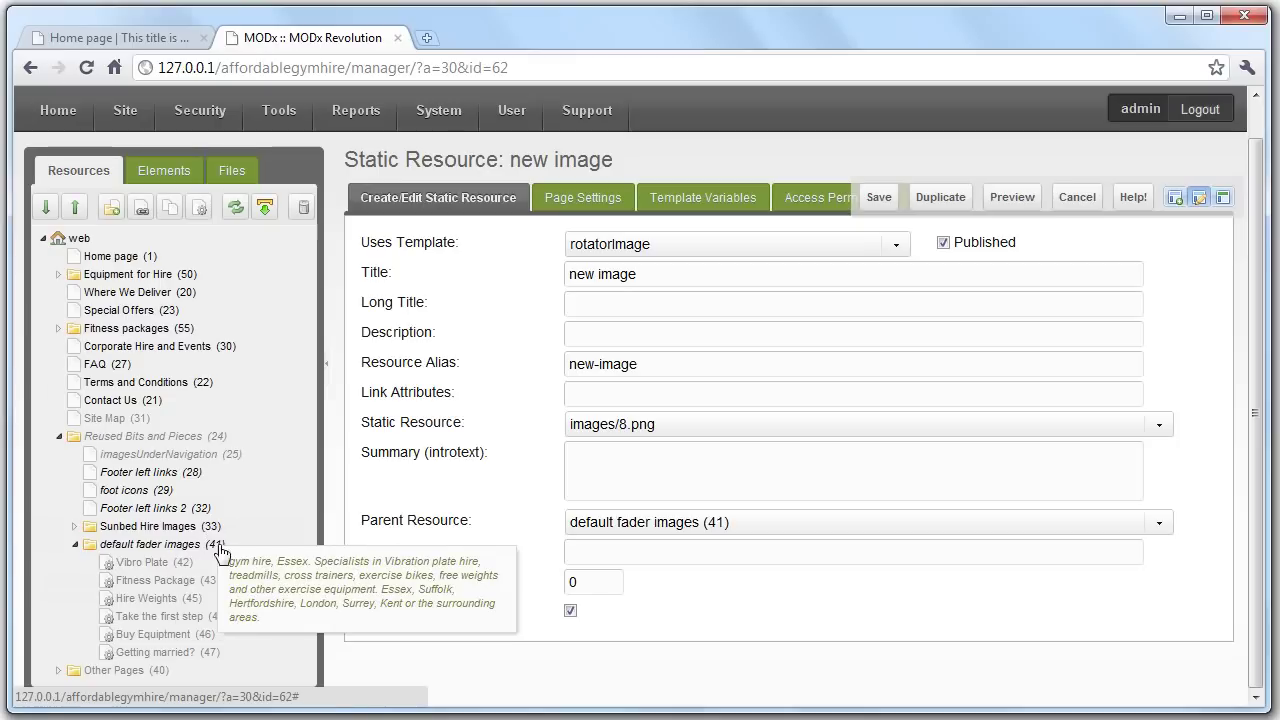
{"action": "left_click", "coordinate": [686, 212]}
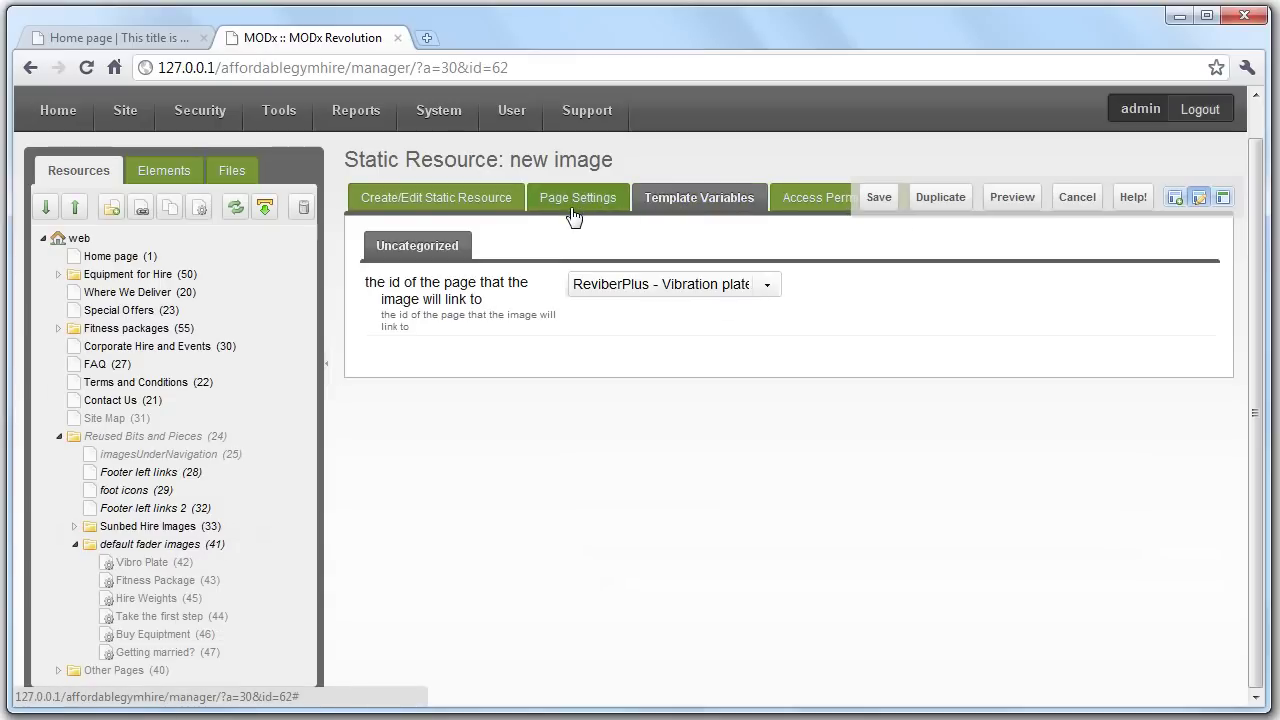
{"action": "left_click", "coordinate": [468, 203]}
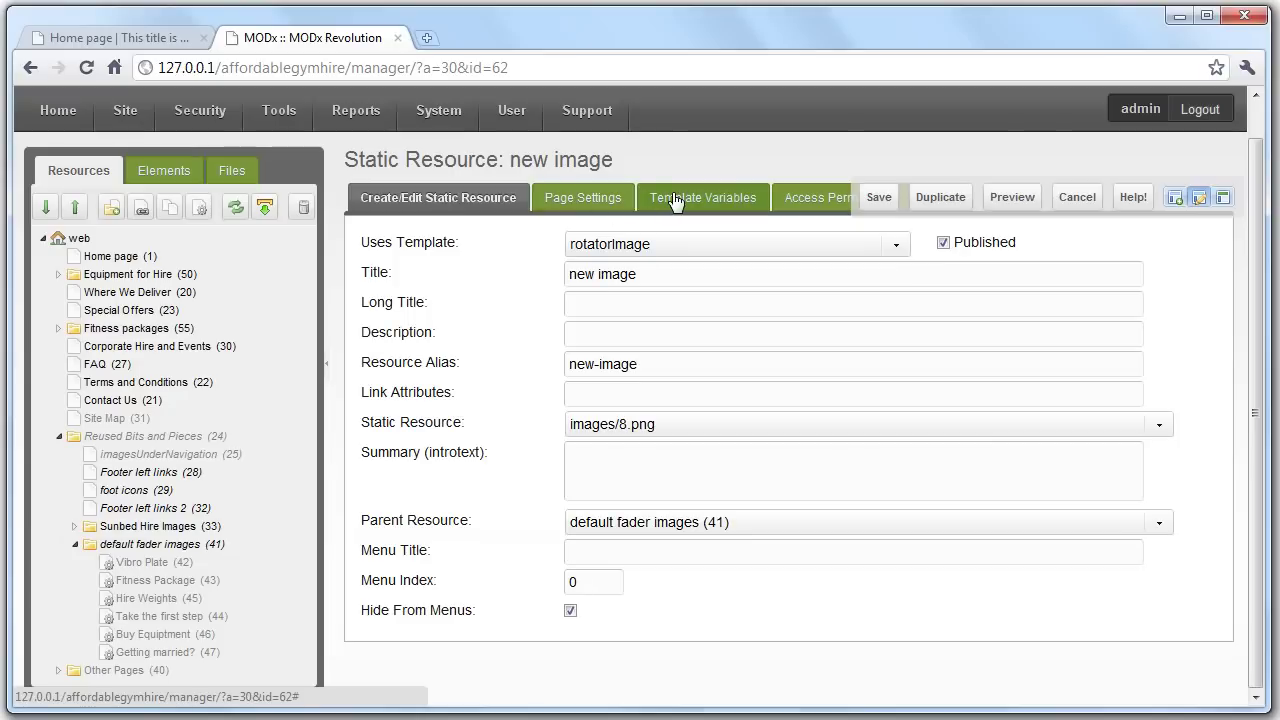
Open Equipment for Hire and confirm its fader images setting stays default fader images (41).
{"action": "left_click", "coordinate": [137, 276]}
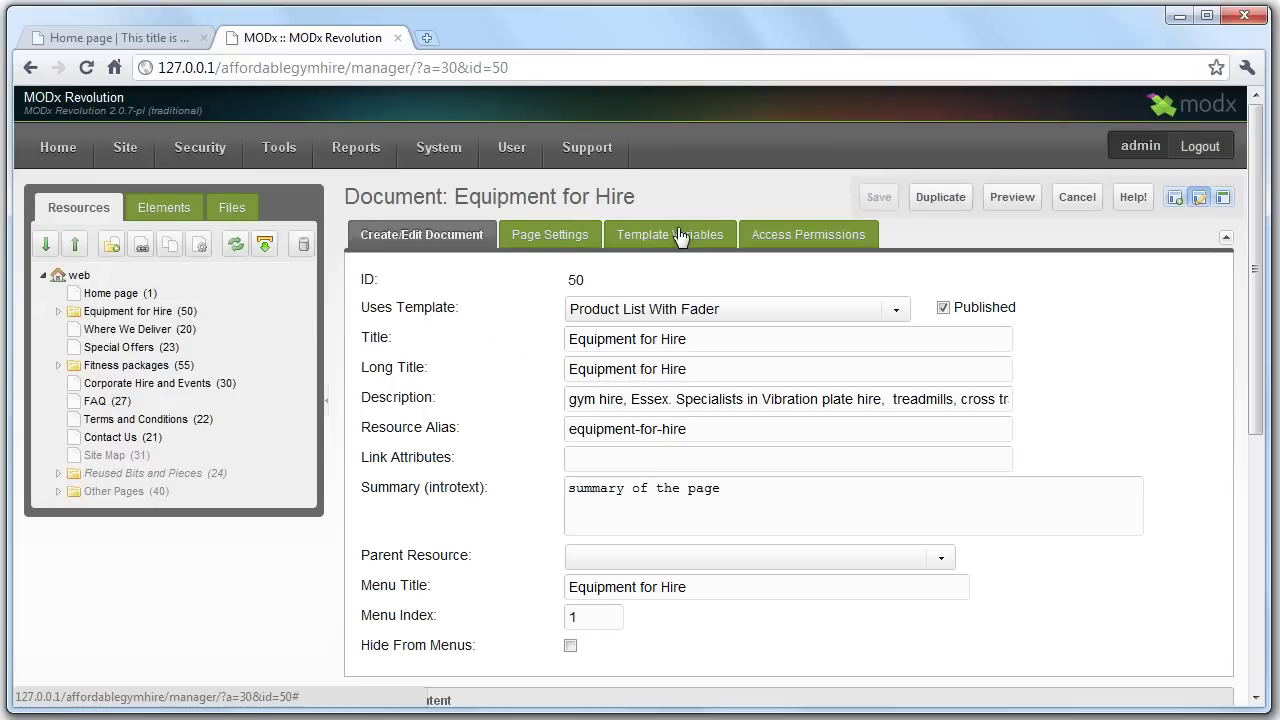
{"action": "left_click", "coordinate": [688, 236]}
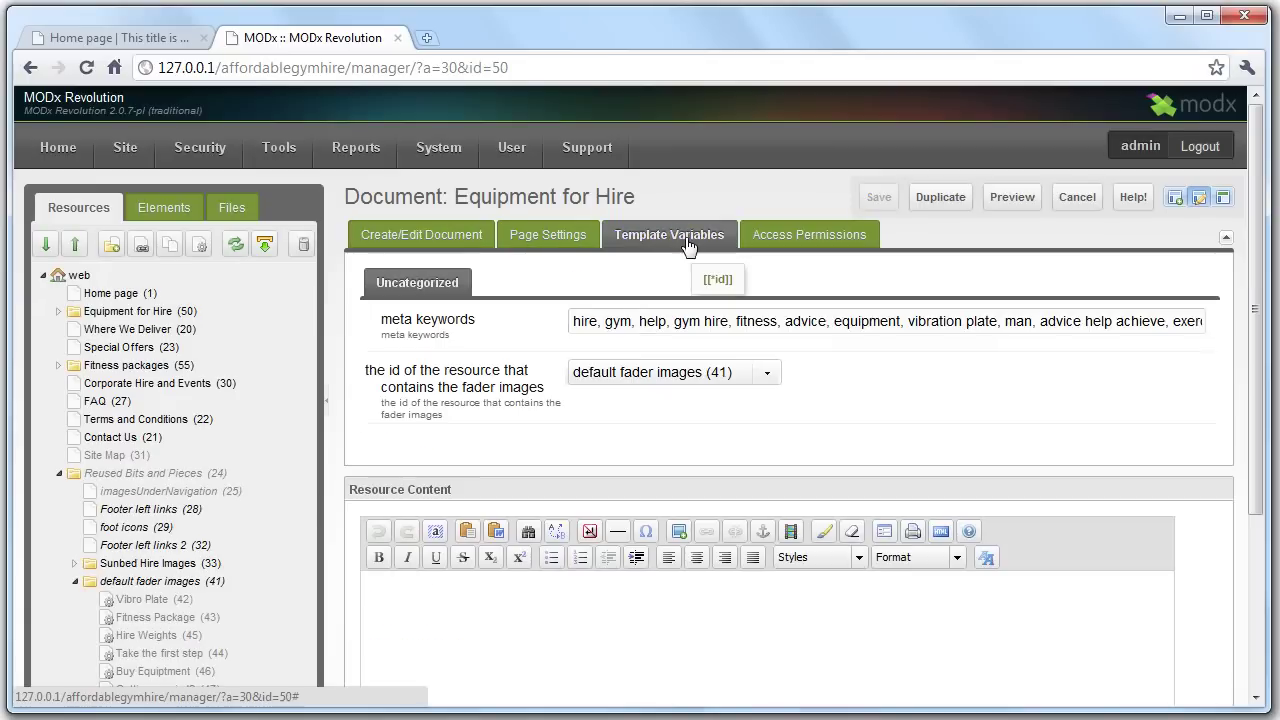
{"action": "left_click", "coordinate": [740, 390]}
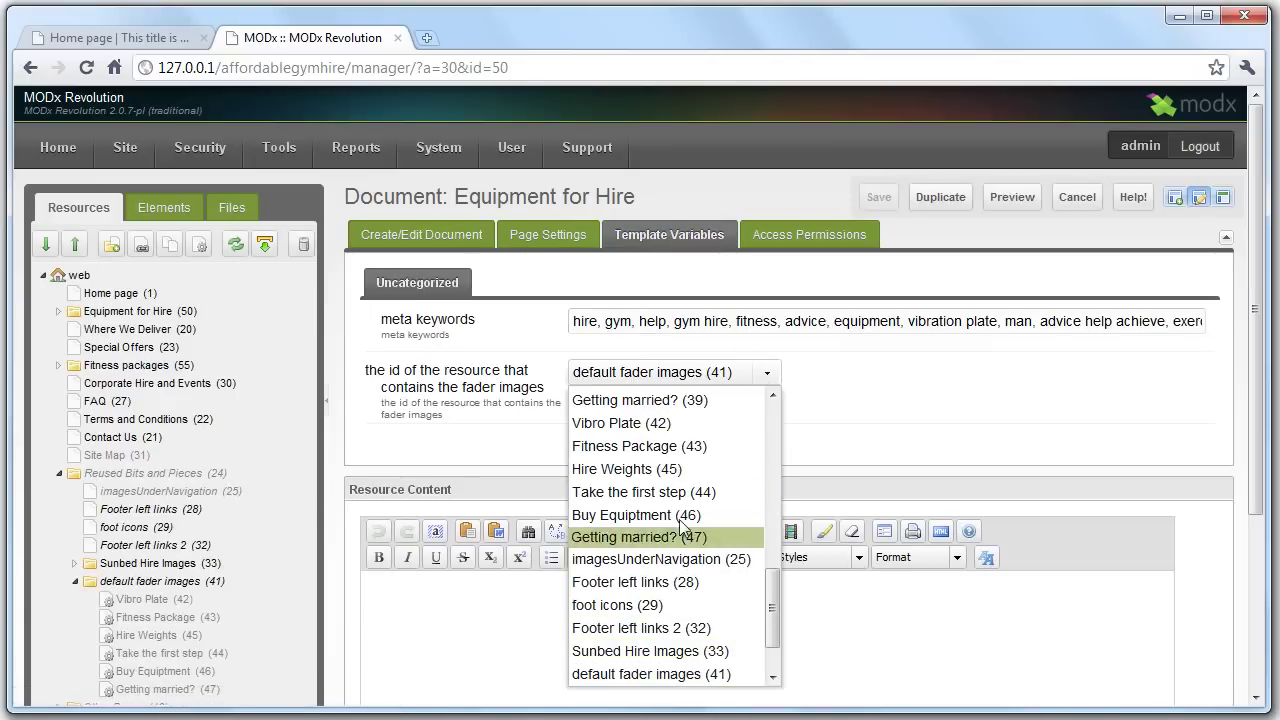
{"action": "left_click_drag", "start_coordinate": [773, 615], "coordinate": [767, 657]}
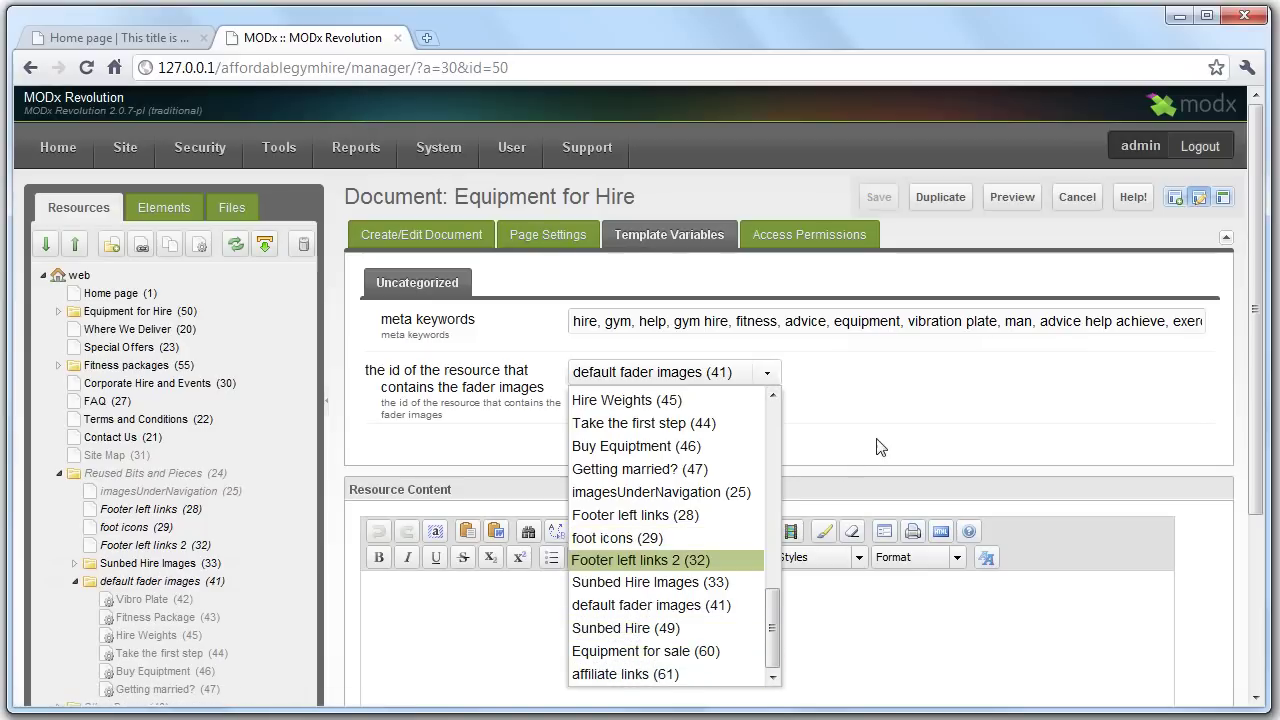
{"action": "left_click", "coordinate": [995, 380]}
{"action": "left_click", "coordinate": [421, 234]}
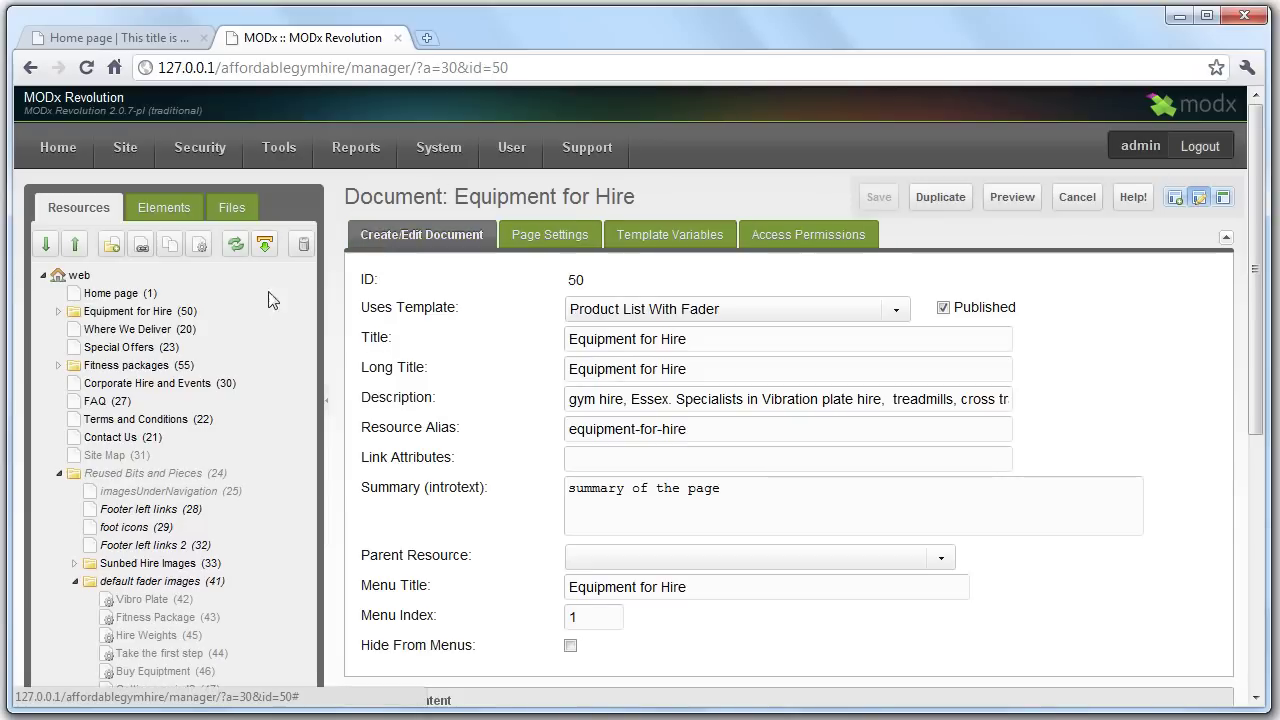
Expand Equipment for Hire's child pages and view the live home page.
{"action": "left_click", "coordinate": [58, 312]}
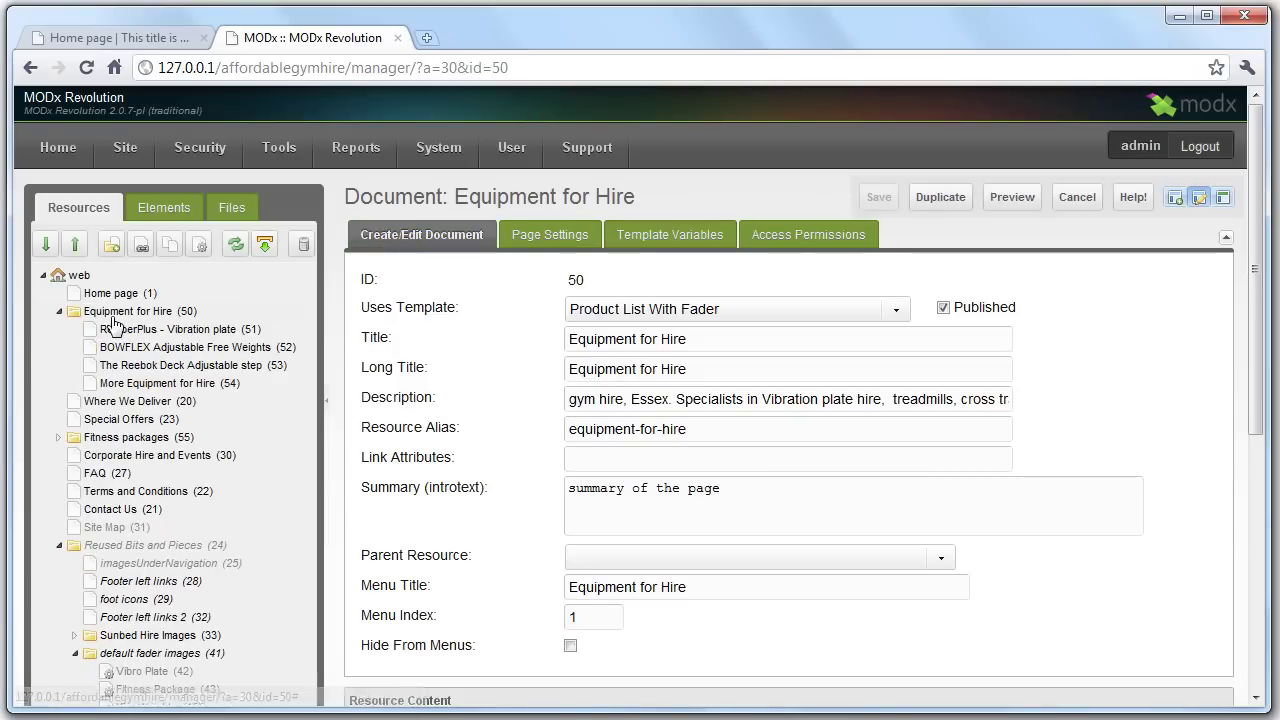
{"action": "left_click", "coordinate": [137, 40]}
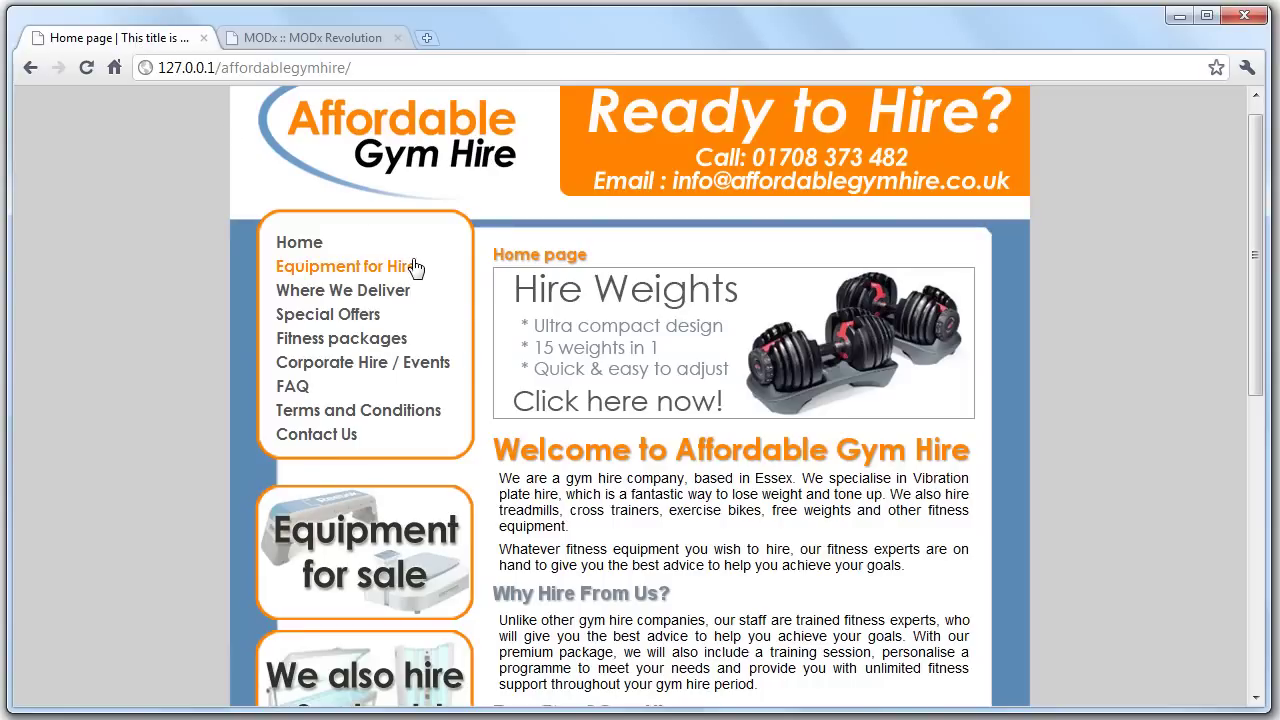
{"action": "scroll", "coordinate": [580, 410], "scroll_direction": "down", "scroll_amount": 3}
{"action": "scroll", "coordinate": [575, 420], "scroll_direction": "up", "scroll_amount": 2}
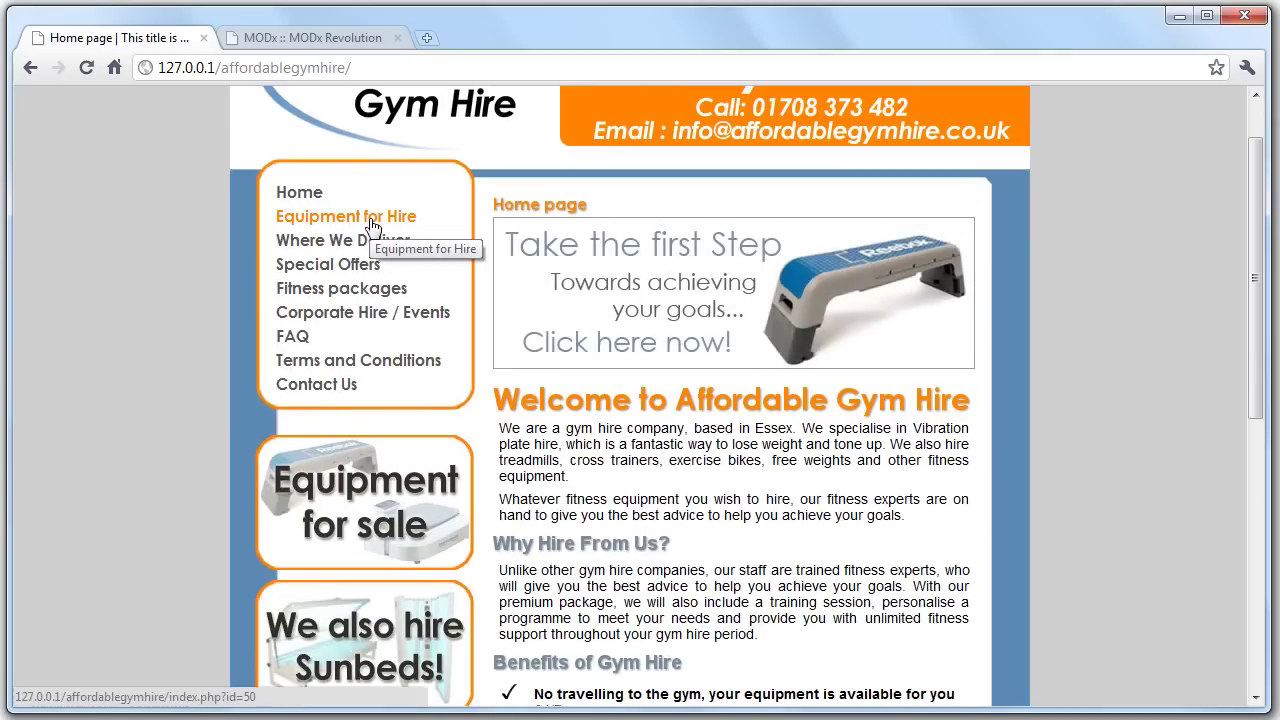
Browse the live Fitness packages and Equipment for Hire pages.
{"action": "left_click", "coordinate": [386, 288]}
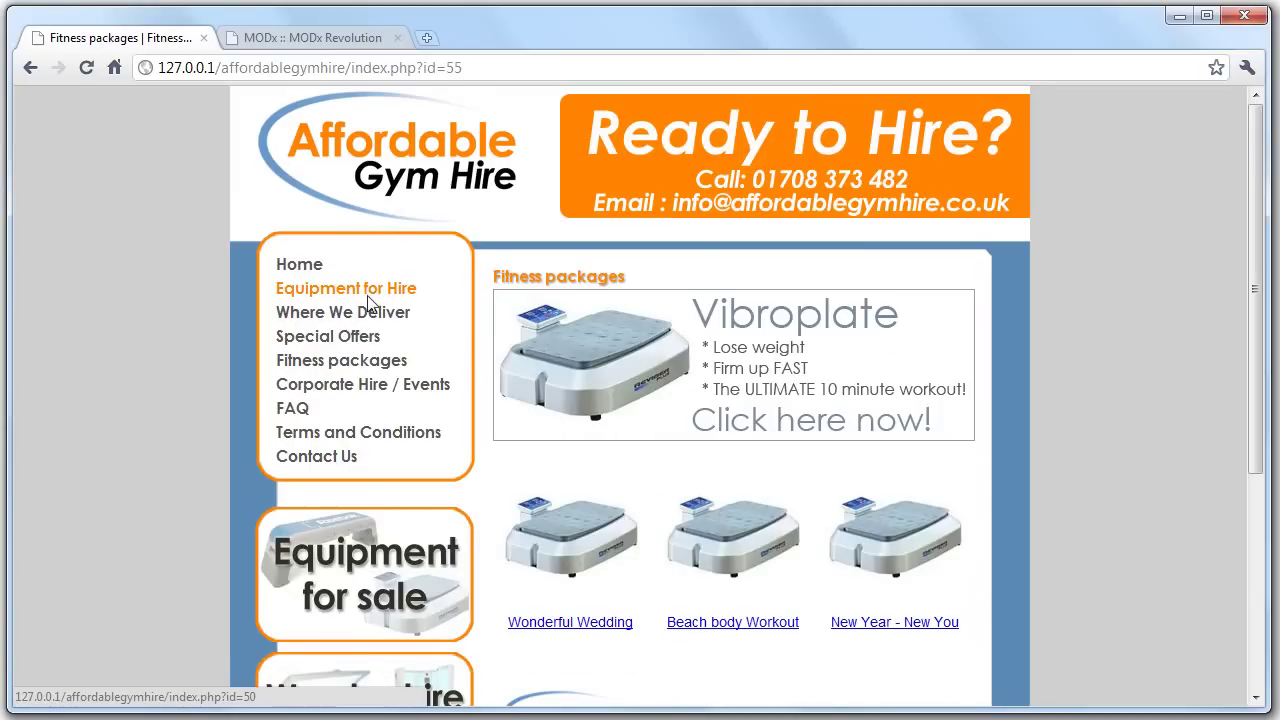
{"action": "left_click", "coordinate": [369, 296]}
{"action": "scroll", "coordinate": [711, 429], "scroll_direction": "down", "scroll_amount": 3}
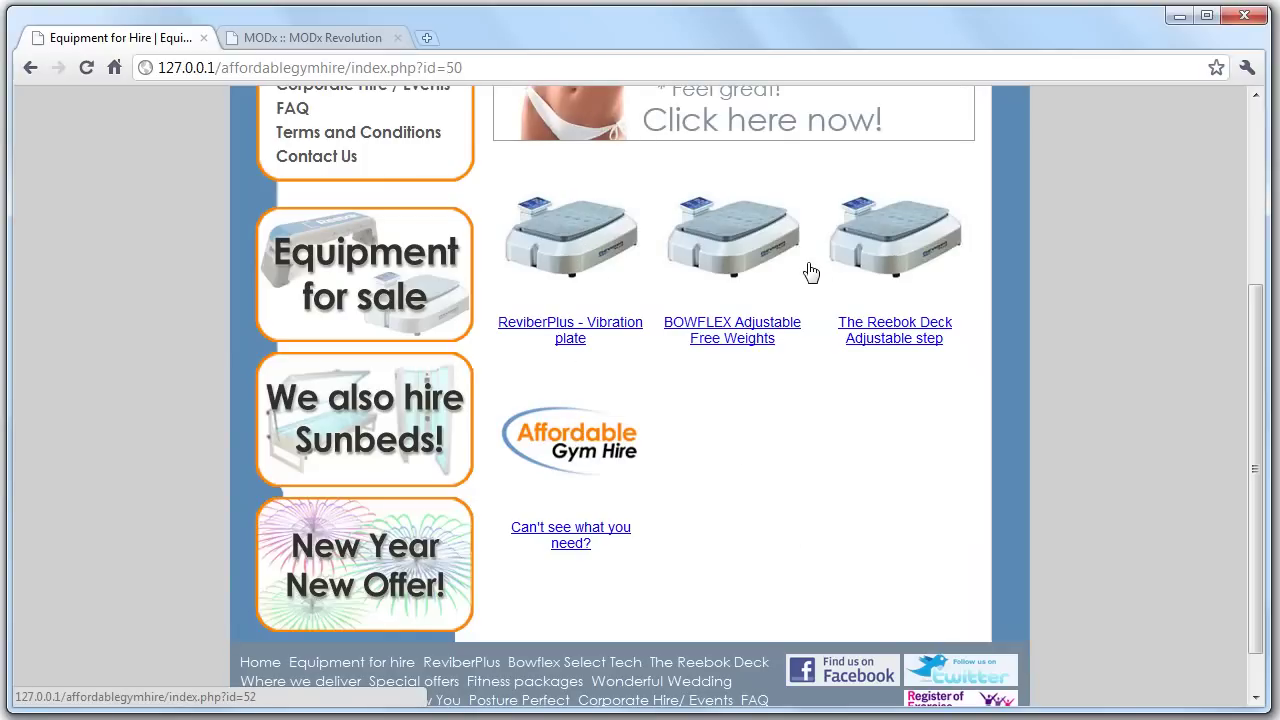
{"action": "scroll", "coordinate": [634, 437], "scroll_direction": "up", "scroll_amount": 3}
{"action": "scroll", "coordinate": [560, 360], "scroll_direction": "down", "scroll_amount": 3}
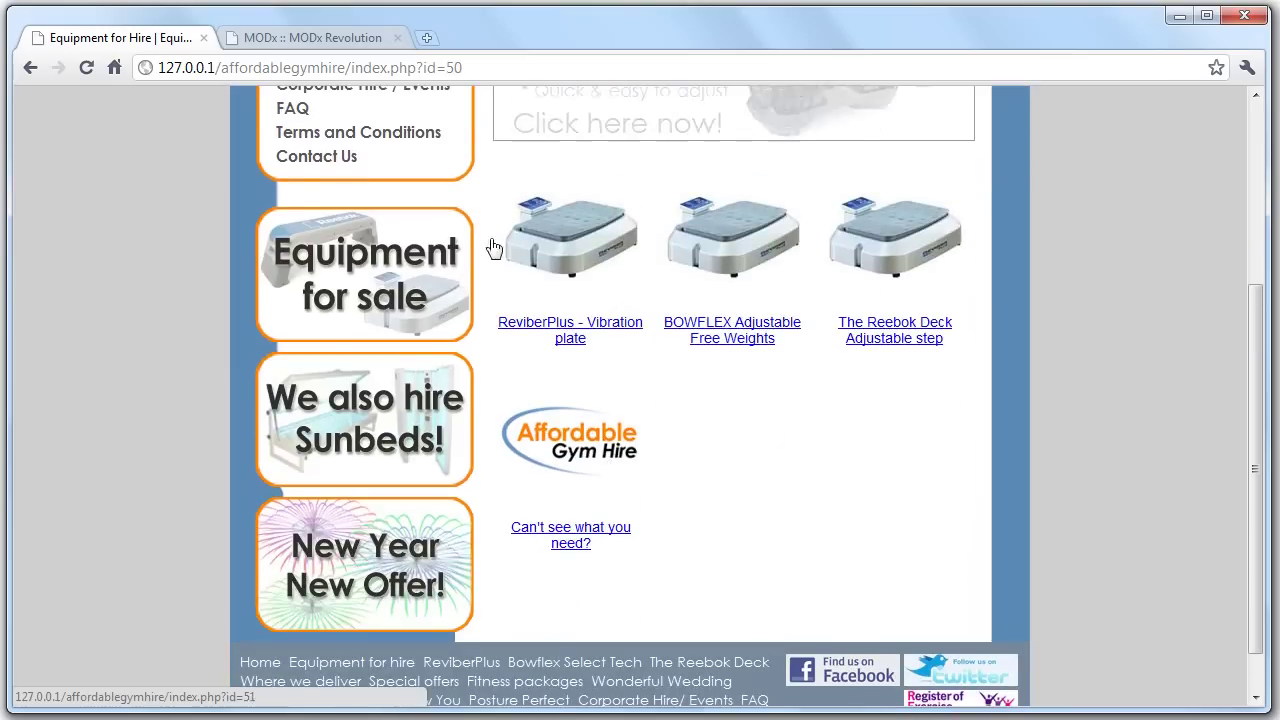
Open ReviberPlus - Vibration plate in the manager and scroll through its content.
{"action": "left_click", "coordinate": [318, 38]}
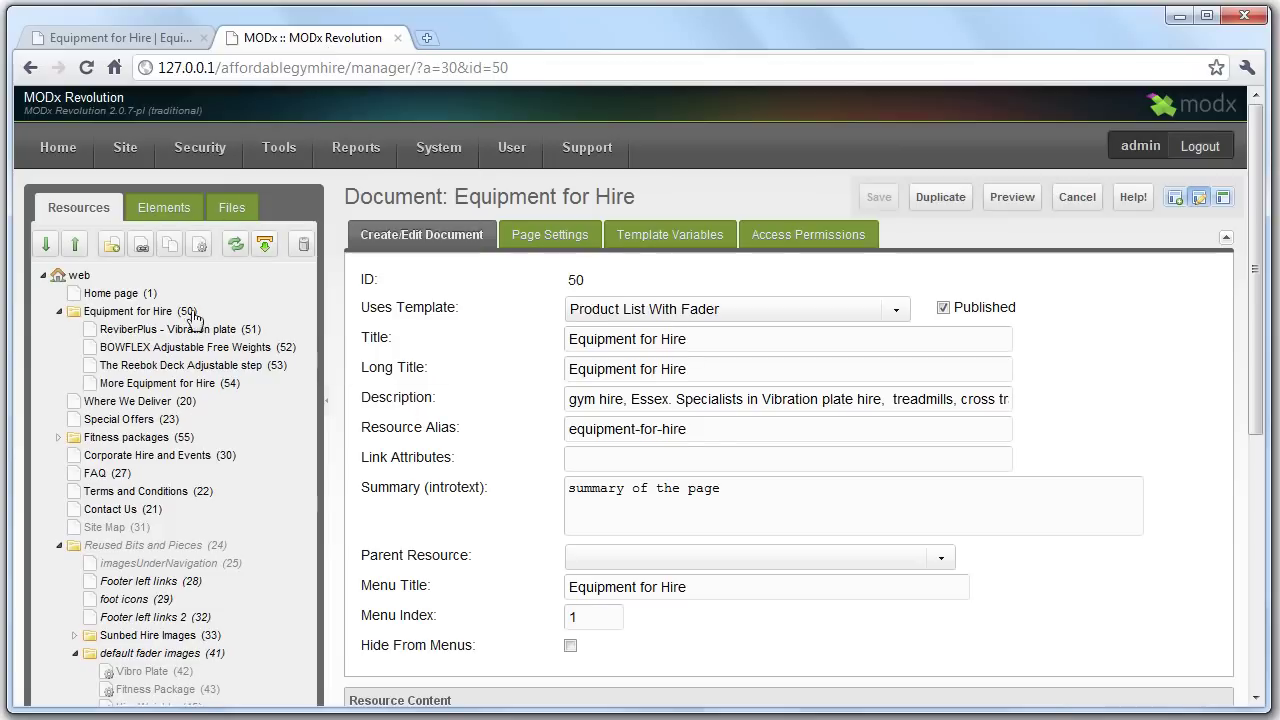
{"action": "left_click", "coordinate": [130, 335]}
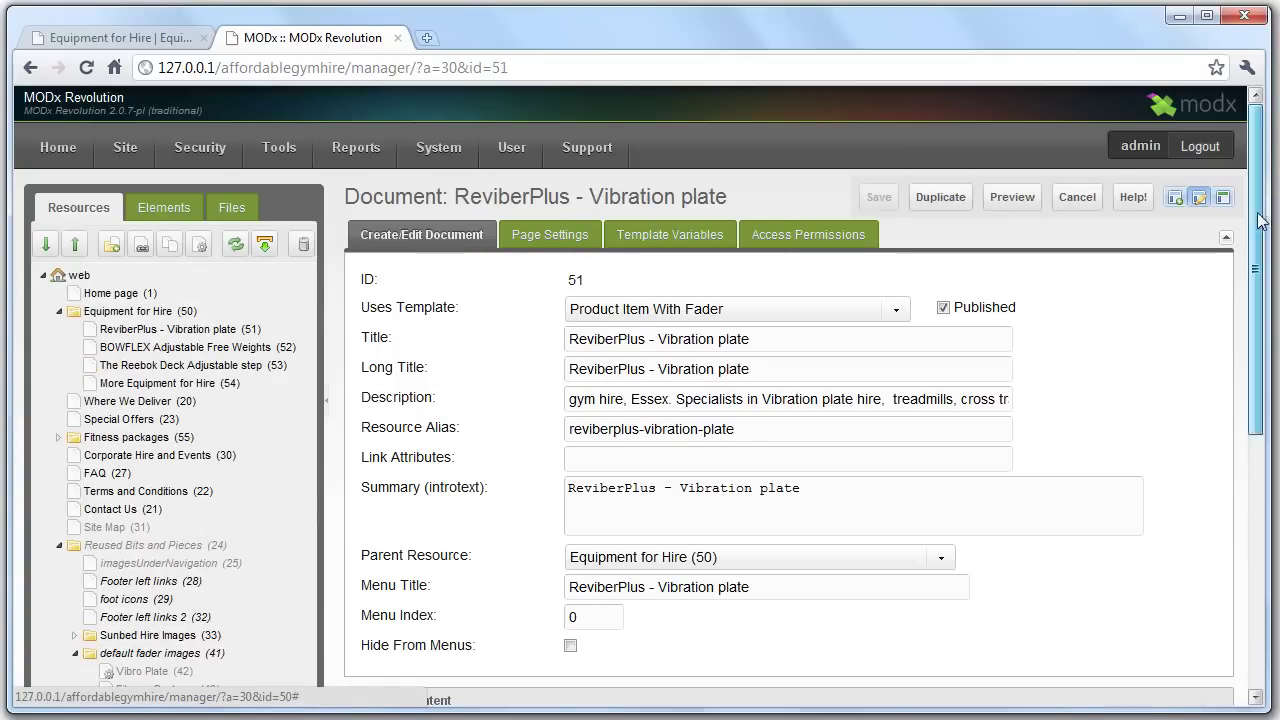
{"action": "scroll", "coordinate": [1262, 208], "scroll_direction": "down", "scroll_amount": 5}
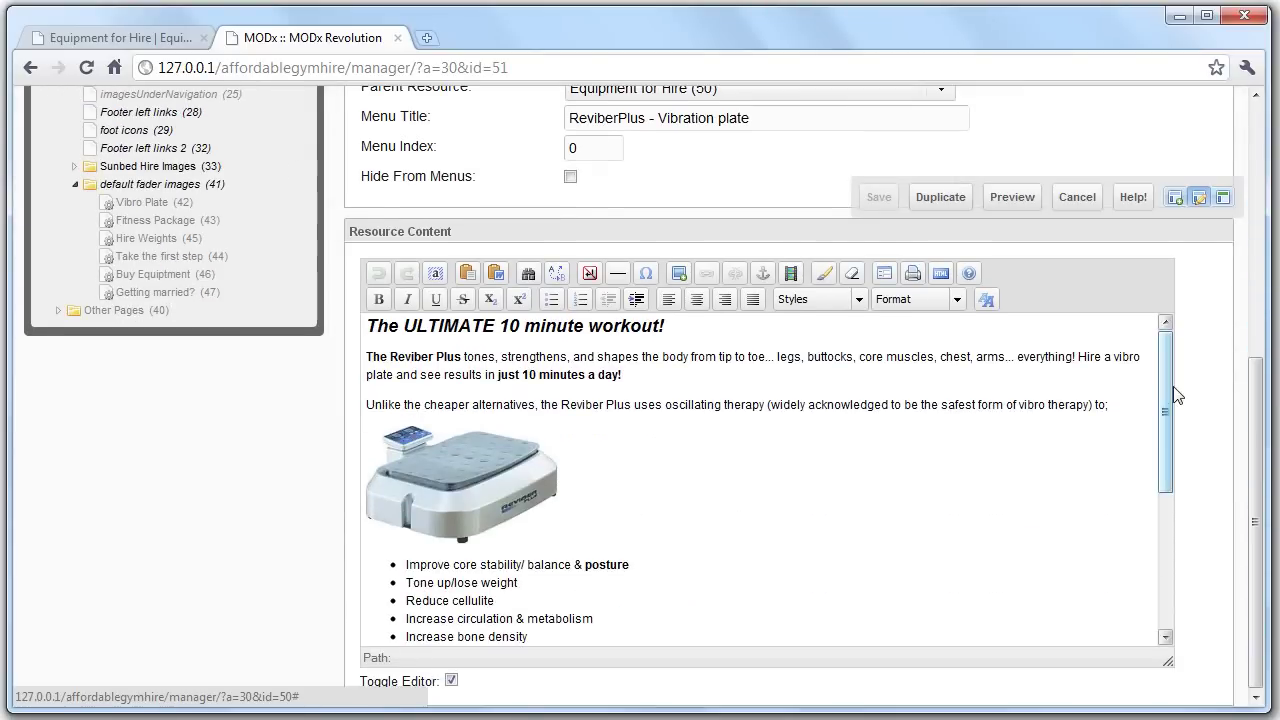
{"action": "left_click_drag", "start_coordinate": [1167, 386], "coordinate": [1166, 426]}
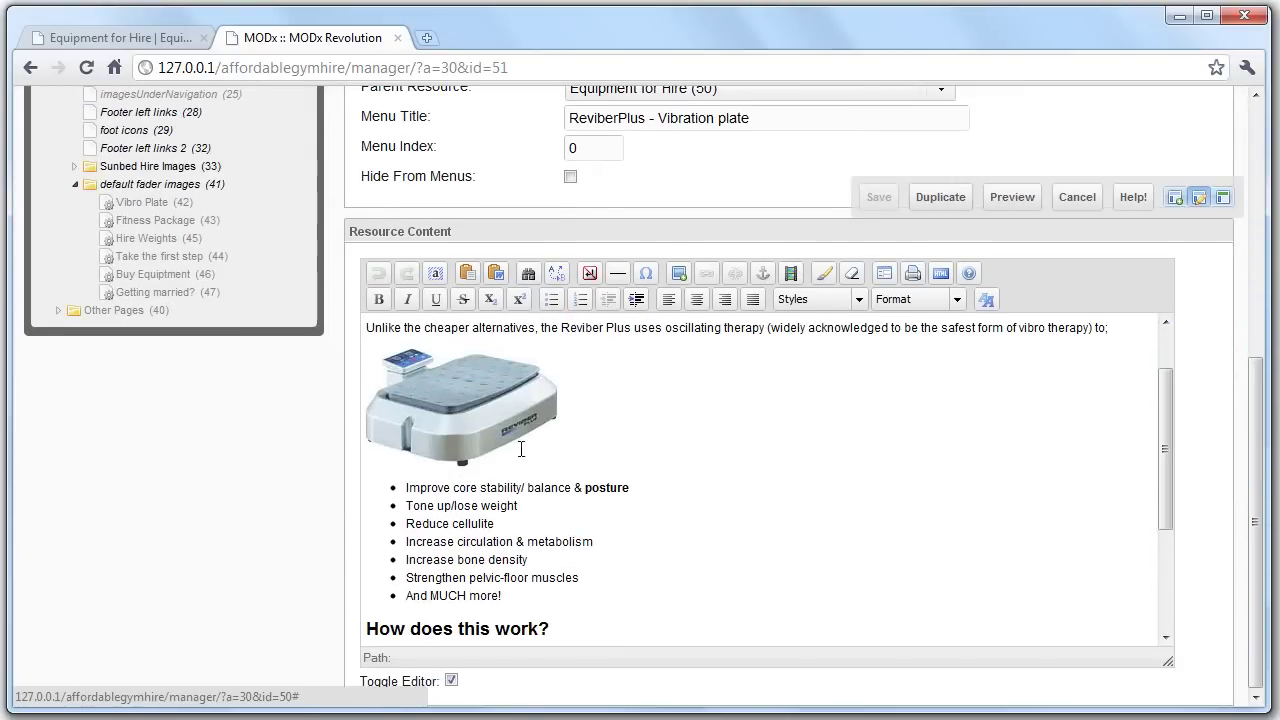
View the live ReviberPlus product page and its Prices table, returning to Equipment for Hire.
{"action": "left_click", "coordinate": [160, 38]}
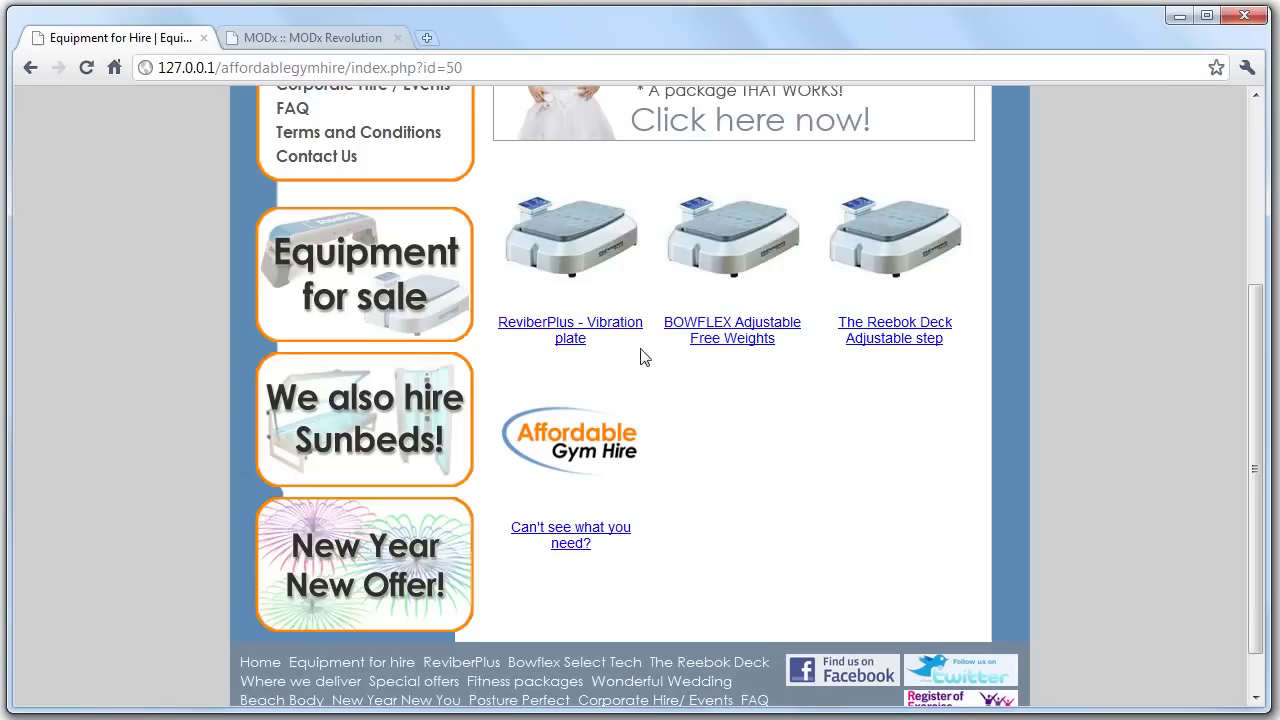
{"action": "left_click", "coordinate": [574, 257]}
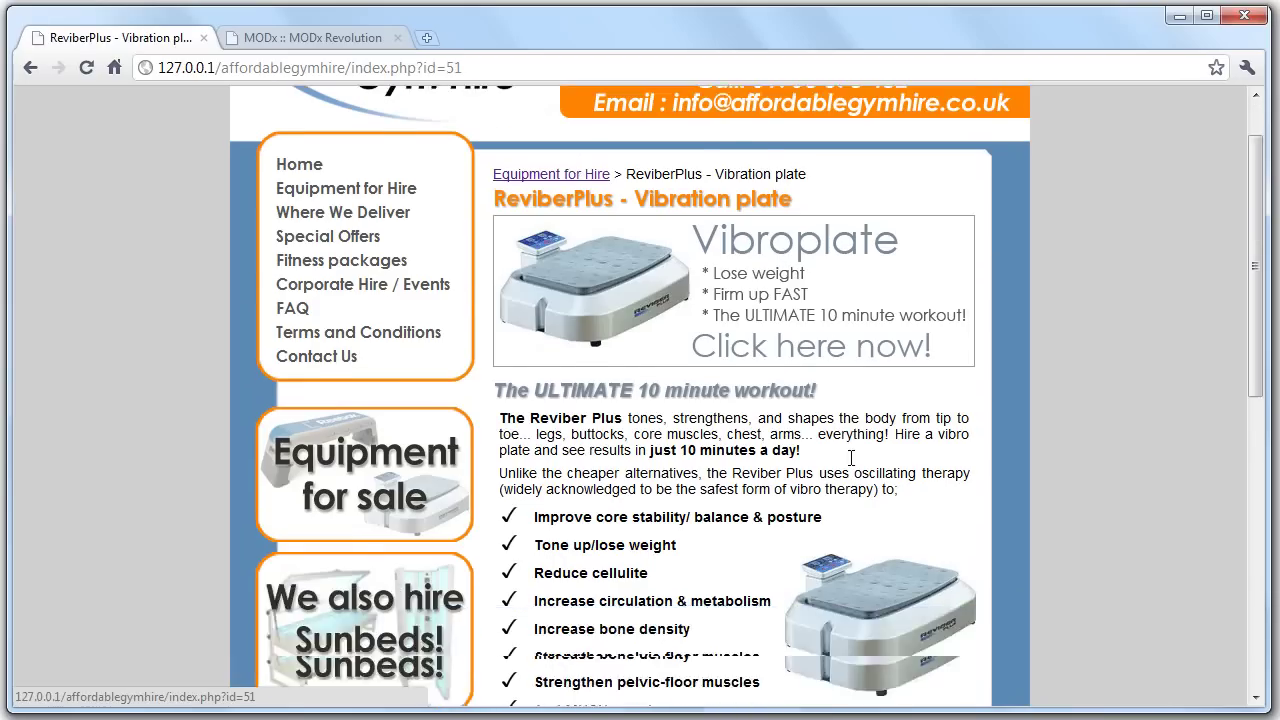
{"action": "scroll", "coordinate": [851, 458], "scroll_direction": "down", "scroll_amount": 3}
{"action": "scroll", "coordinate": [820, 489], "scroll_direction": "up", "scroll_amount": 4}
{"action": "left_click_drag", "start_coordinate": [800, 288], "coordinate": [500, 276]}
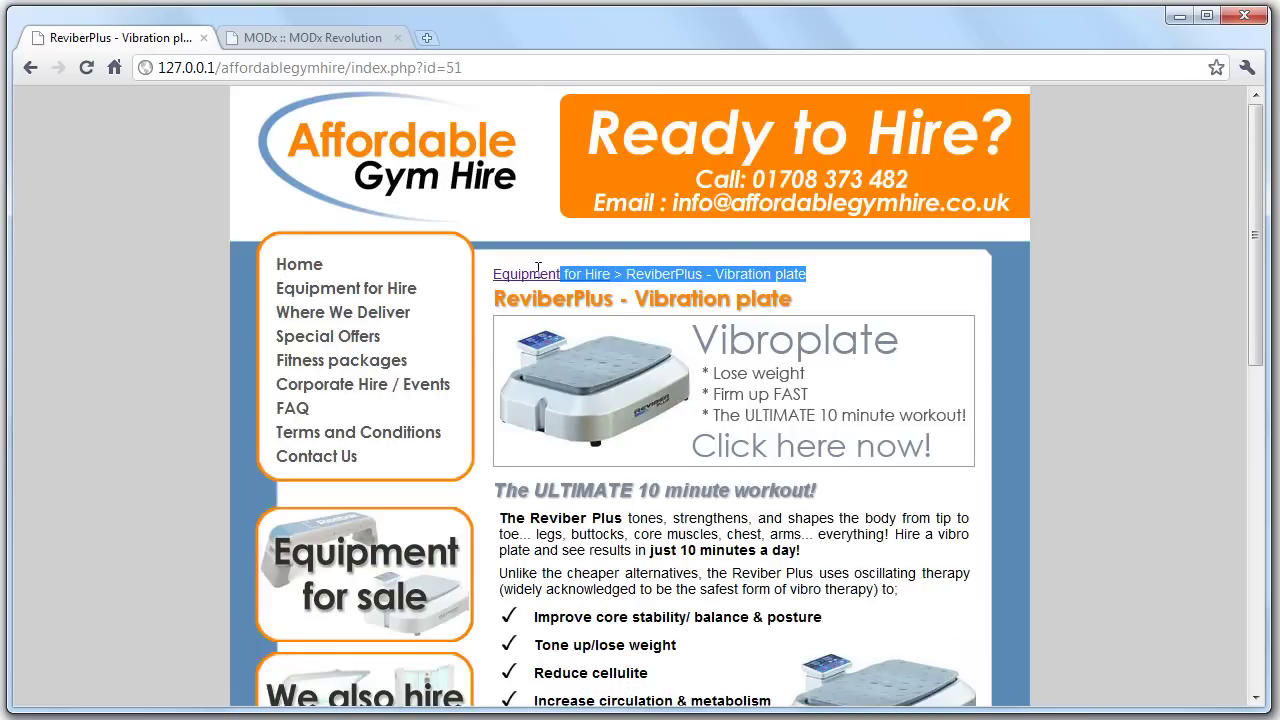
{"action": "left_click", "coordinate": [597, 285]}
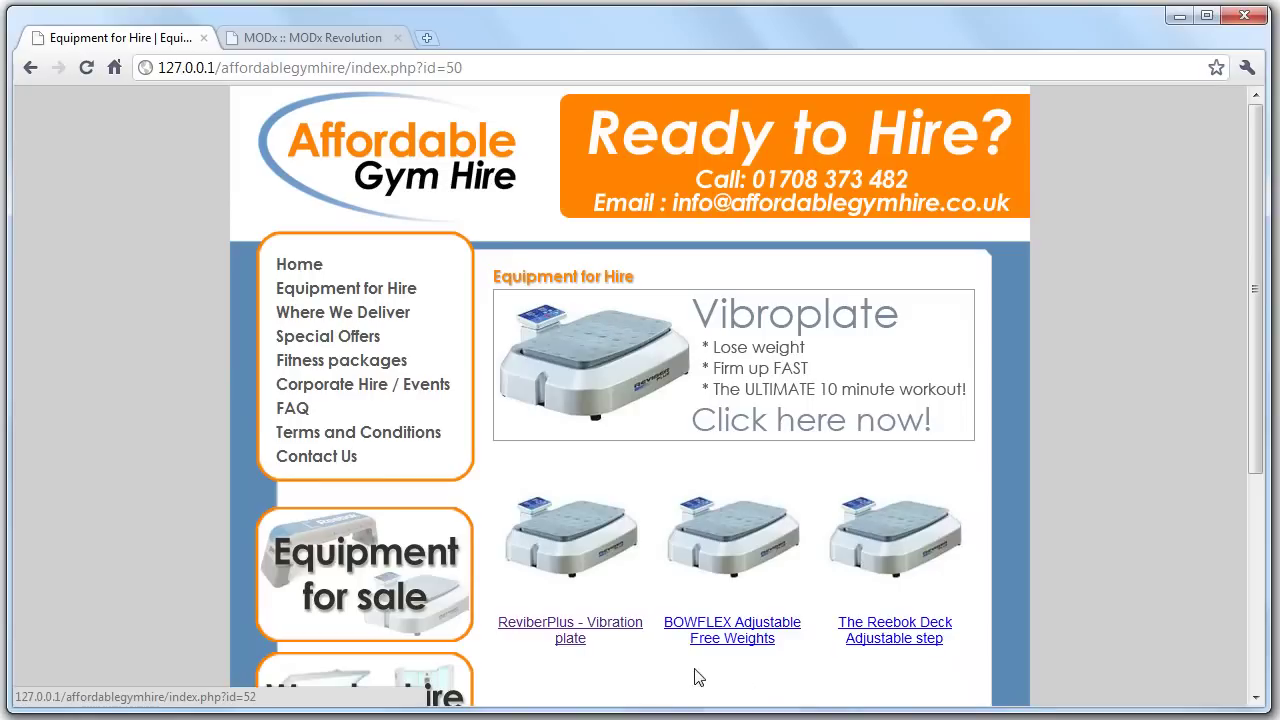
{"action": "left_click", "coordinate": [573, 571]}
{"action": "scroll", "coordinate": [950, 535], "scroll_direction": "down", "scroll_amount": 7}
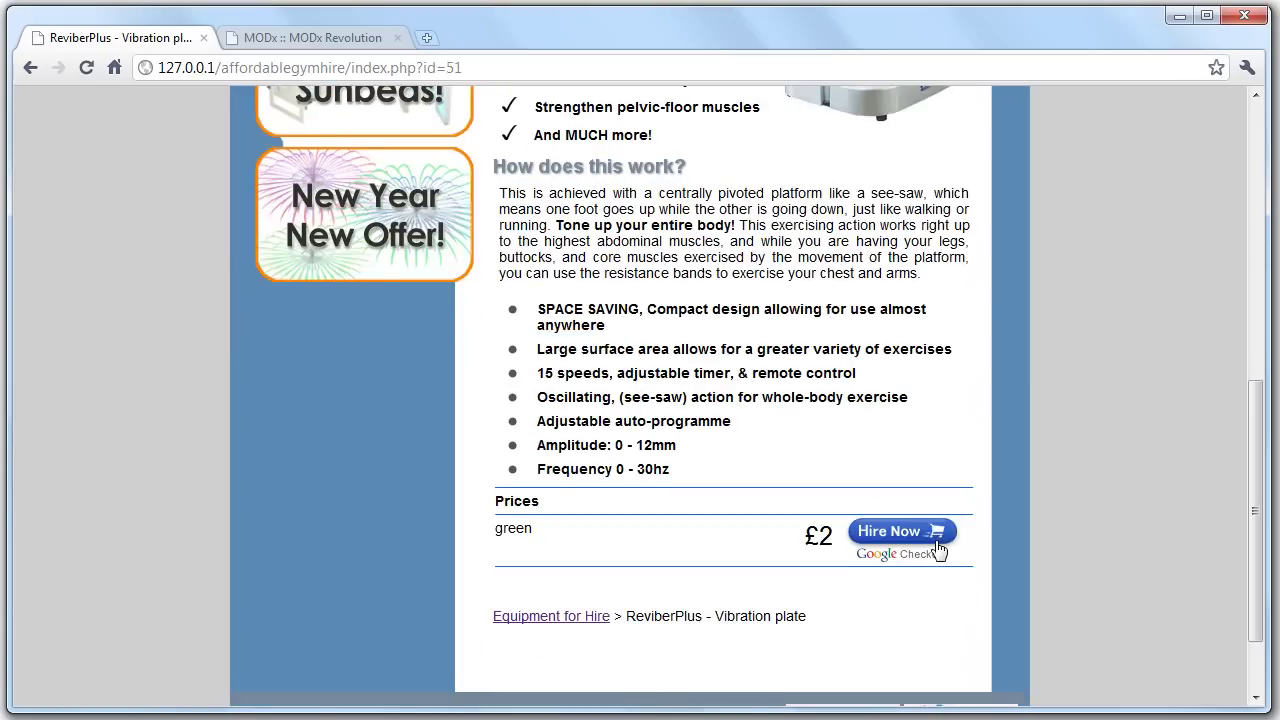
{"action": "left_click_drag", "start_coordinate": [495, 447], "coordinate": [818, 486]}
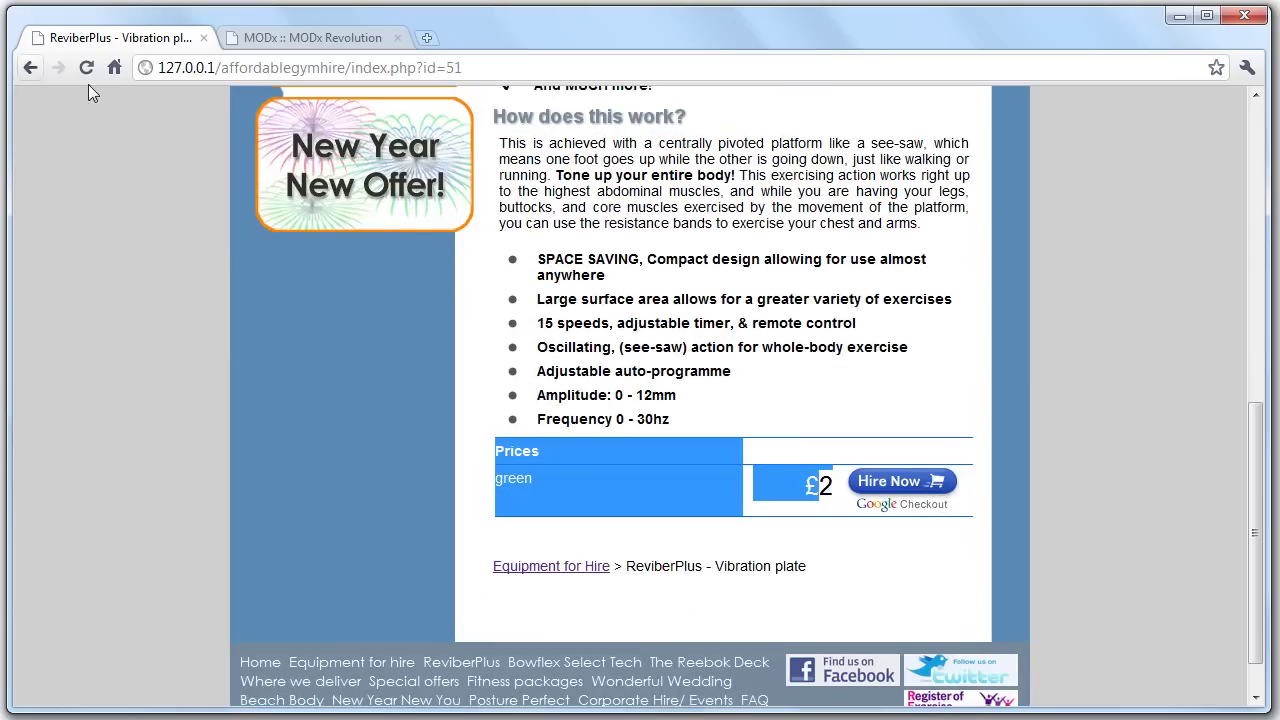
{"action": "left_click", "coordinate": [571, 575]}
View the BOWFLEX Adjustable Free Weights product page, then return to the ReviberPlus editor.
{"action": "left_click", "coordinate": [735, 562]}
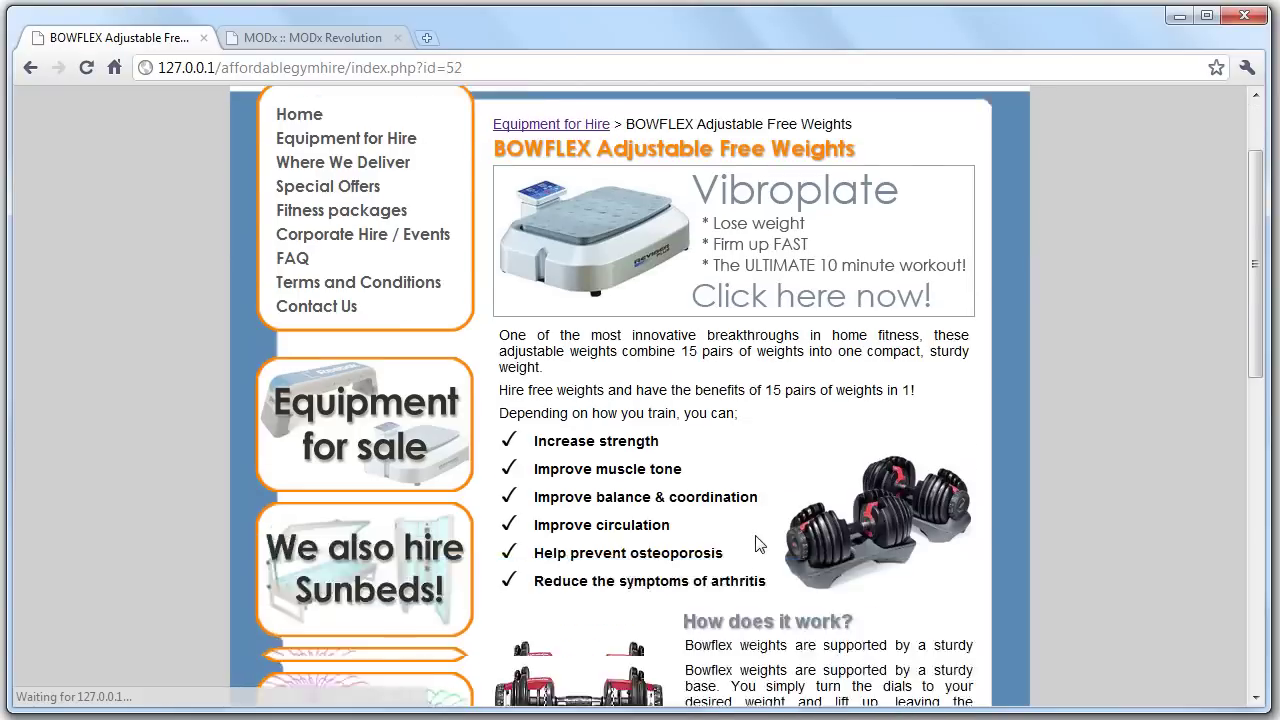
{"action": "scroll", "coordinate": [757, 544], "scroll_direction": "down", "scroll_amount": 8}
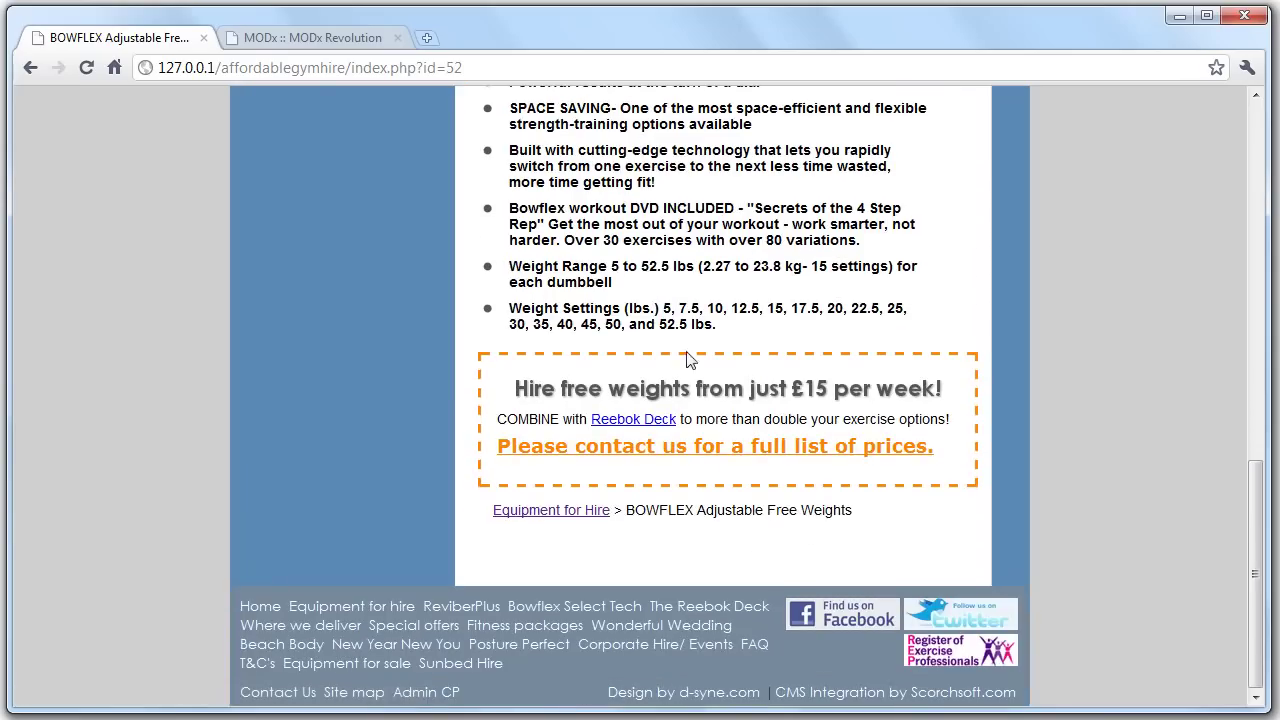
{"action": "left_click", "coordinate": [596, 513]}
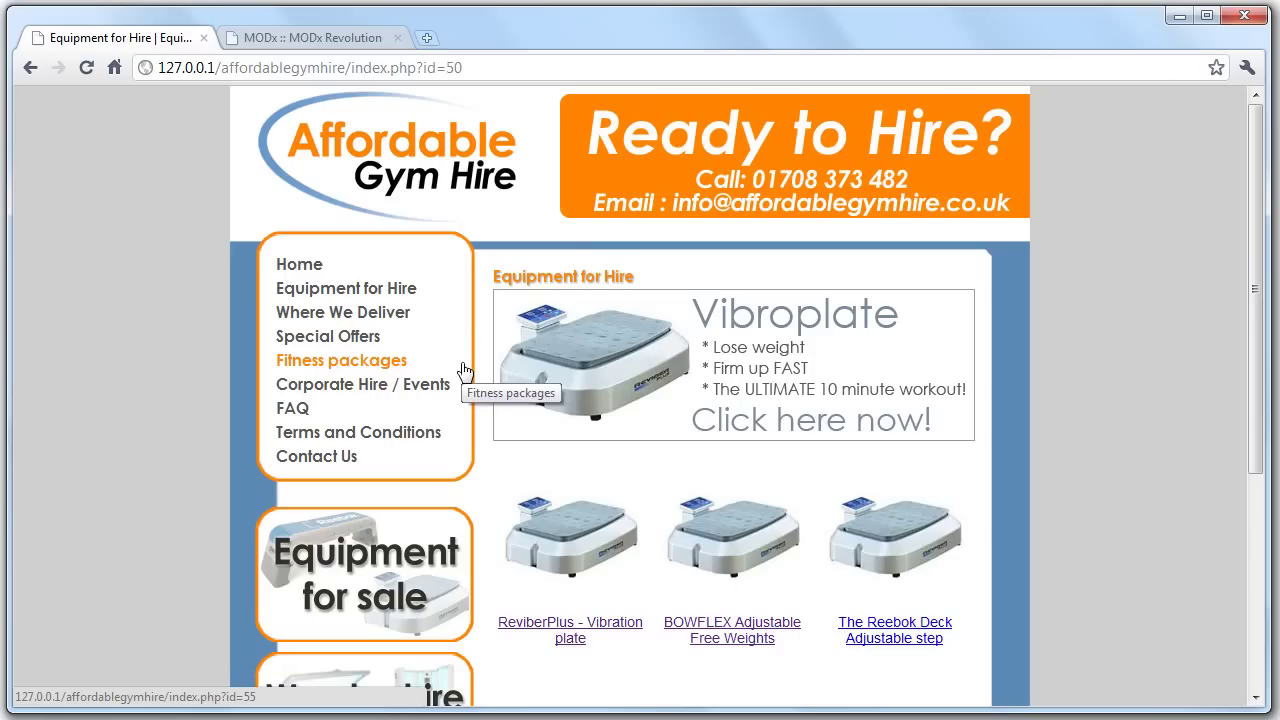
{"action": "left_click", "coordinate": [348, 45]}
Select the current ReviberPlus prices value and compare it with the live product page's prices.
{"action": "scroll", "coordinate": [950, 600], "scroll_direction": "up", "scroll_amount": 5}
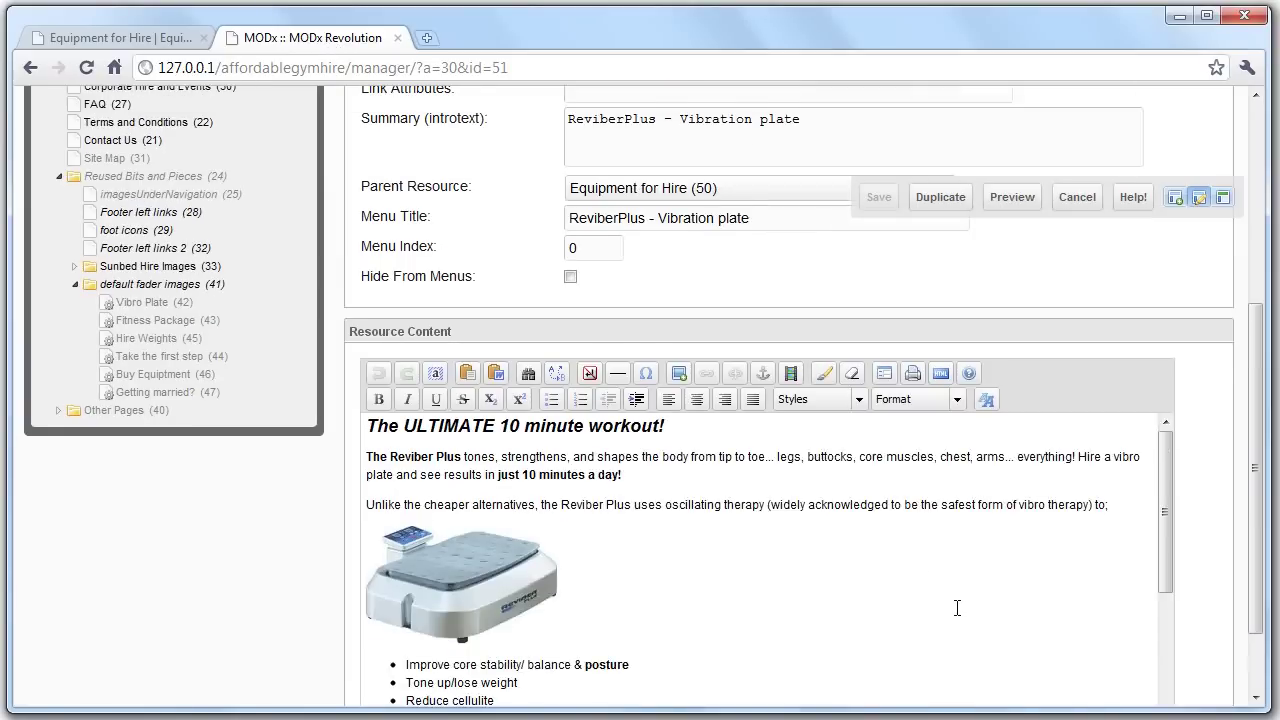
{"action": "scroll", "coordinate": [912, 585], "scroll_direction": "up", "scroll_amount": 3}
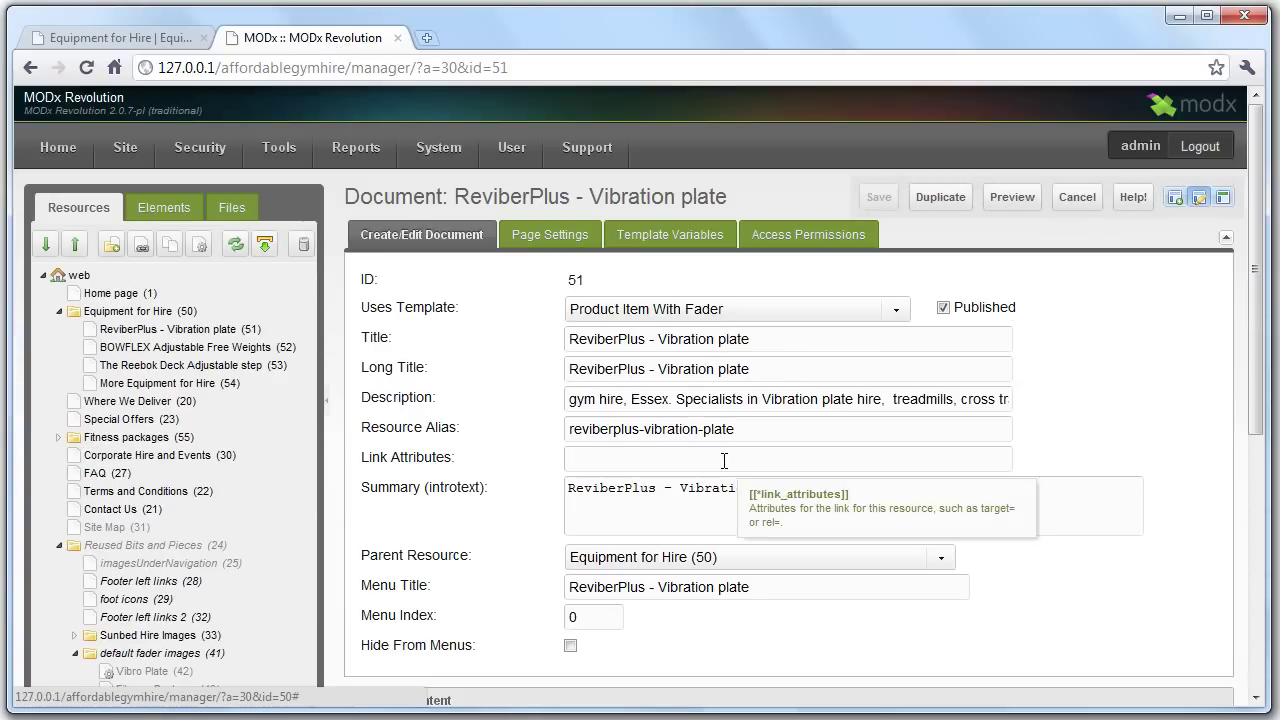
{"action": "left_click", "coordinate": [648, 236]}
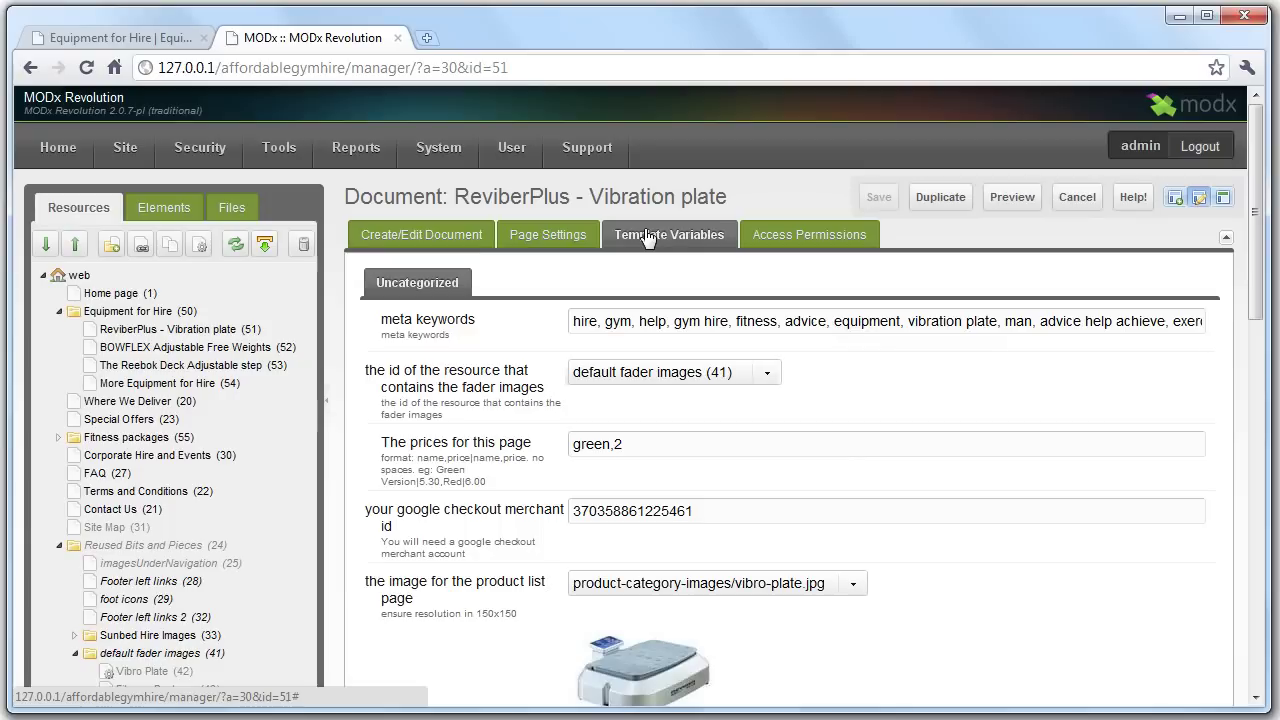
{"action": "triple_click", "coordinate": [671, 448]}
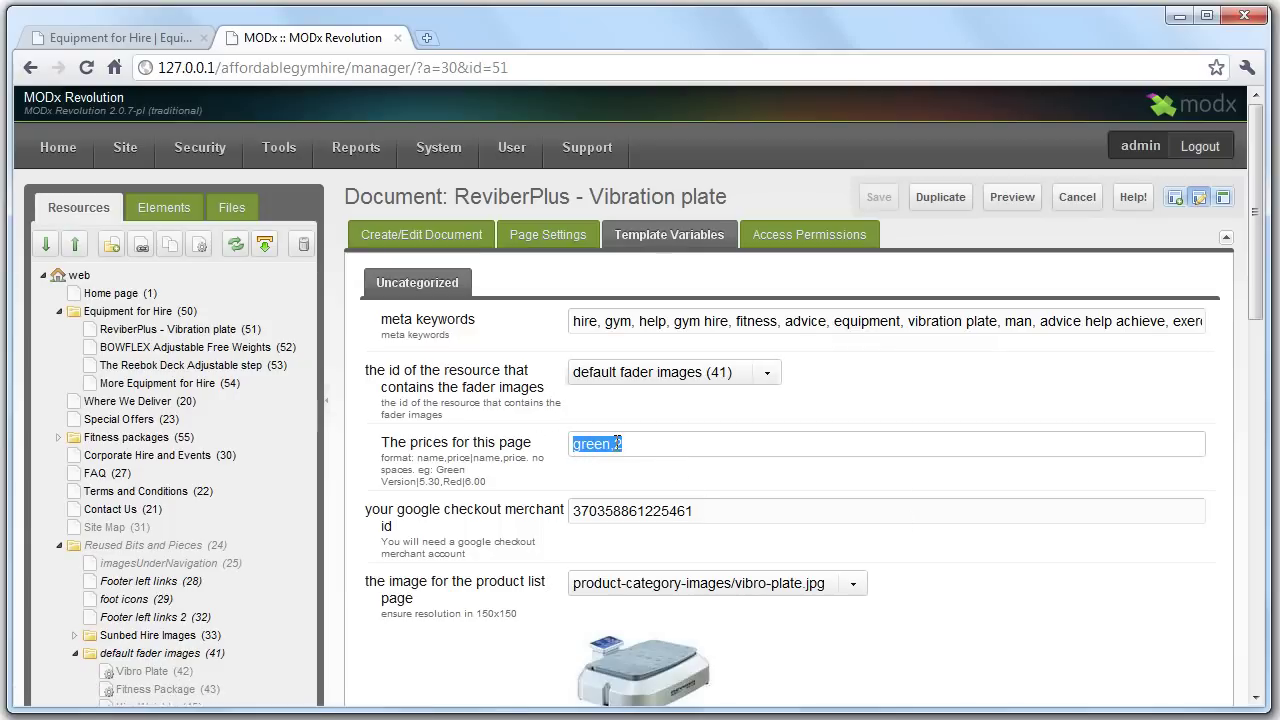
{"action": "left_click", "coordinate": [115, 38]}
{"action": "left_click", "coordinate": [565, 527]}
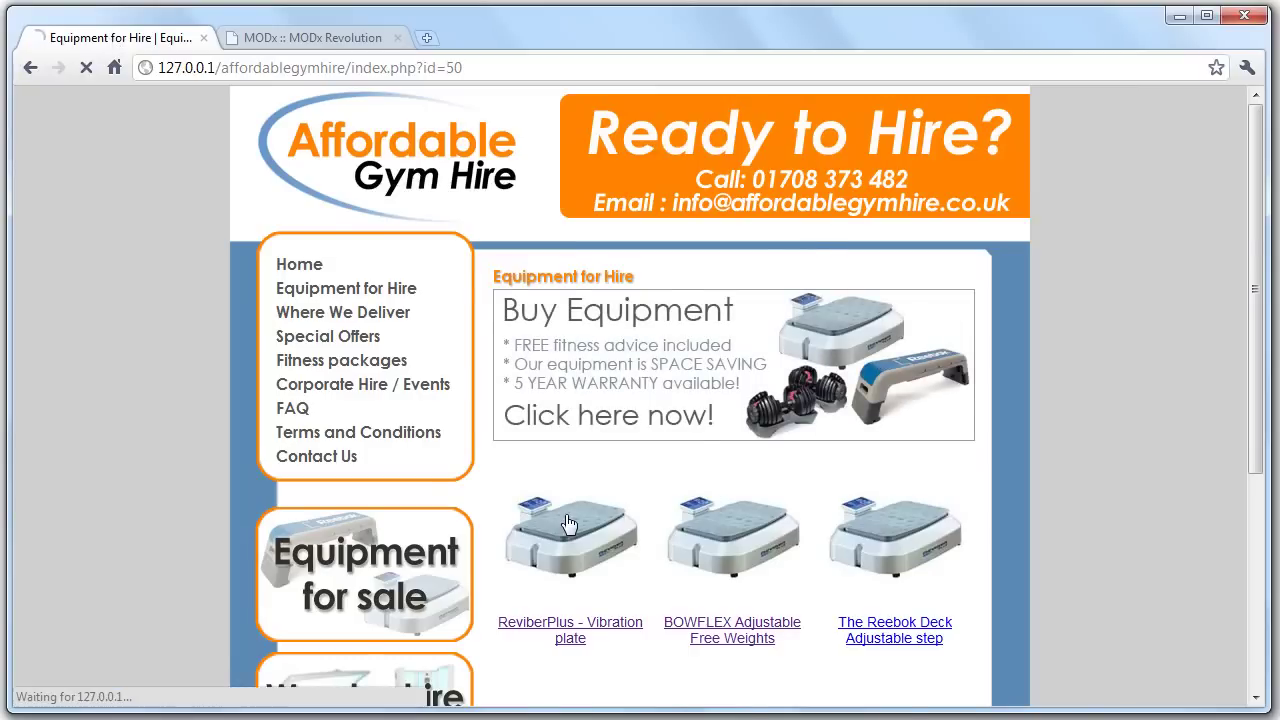
{"action": "scroll", "coordinate": [706, 585], "scroll_direction": "down", "scroll_amount": 5}
{"action": "scroll", "coordinate": [707, 585], "scroll_direction": "down", "scroll_amount": 5}
{"action": "left_click_drag", "start_coordinate": [505, 470], "coordinate": [806, 472]}
{"action": "left_click", "coordinate": [337, 40]}
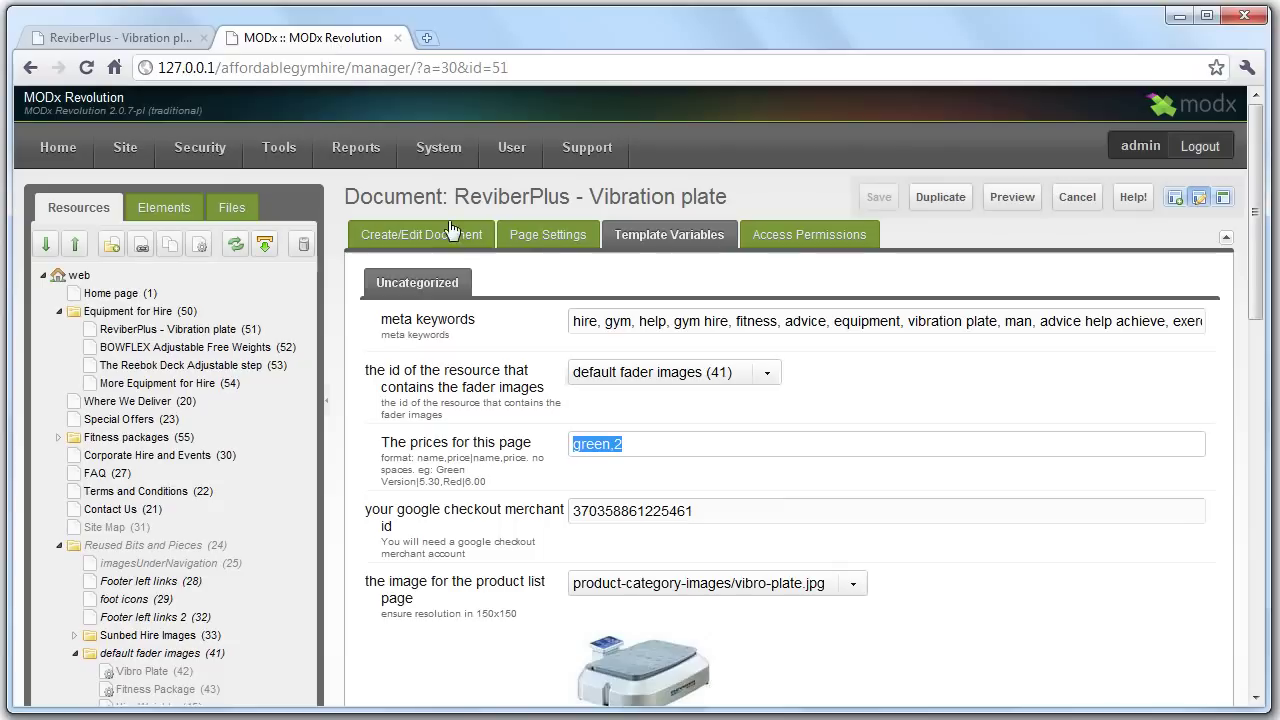
Replace the prices with four name,50.00| entries, save, and reload the live product page.
{"action": "left_click", "coordinate": [636, 444]}
{"action": "type", "text": ",2"}
{"action": "key", "text": "ctrl+a"}
{"action": "type", "text": "nam"}
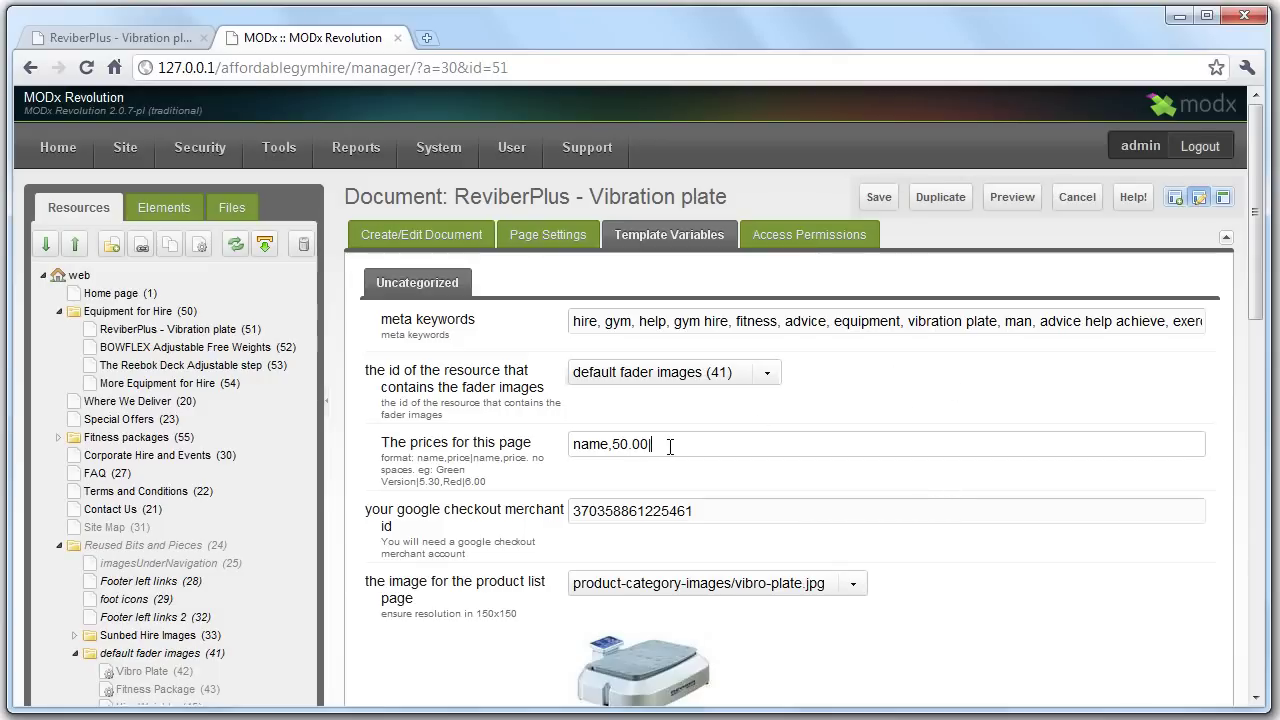
{"action": "key", "text": "ctrl+a"}
{"action": "key", "text": "ctrl+c"}
{"action": "key", "text": "End"}
{"action": "key", "text": "ctrl+v"}
{"action": "key", "text": "ctrl+v"}
{"action": "key", "text": "ctrl+v"}
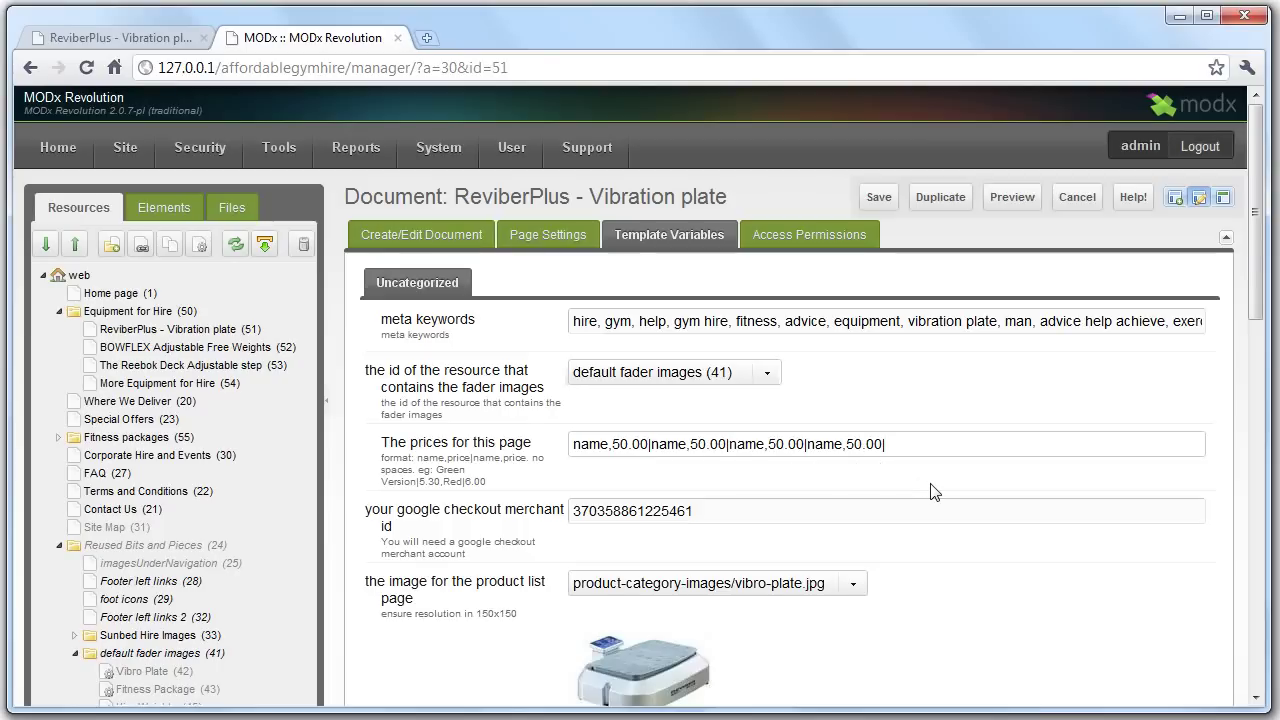
{"action": "left_click", "coordinate": [879, 197]}
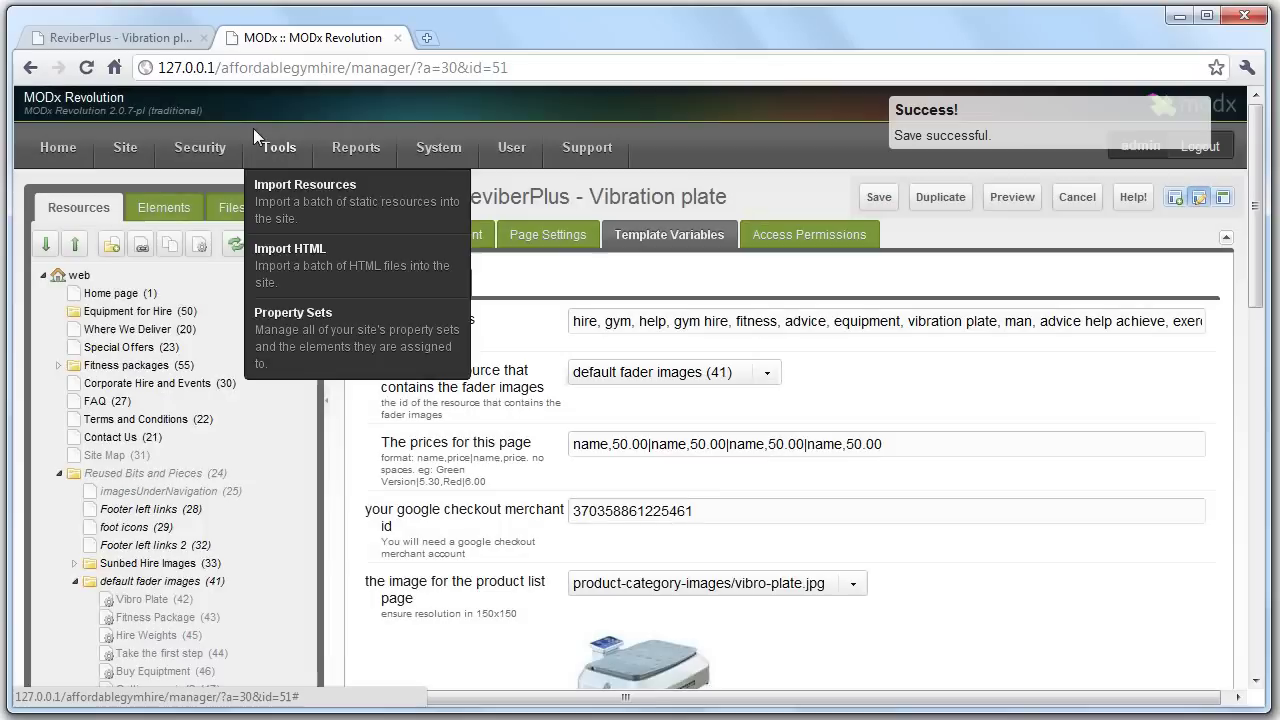
{"action": "left_click", "coordinate": [137, 45]}
{"action": "left_click", "coordinate": [92, 72]}
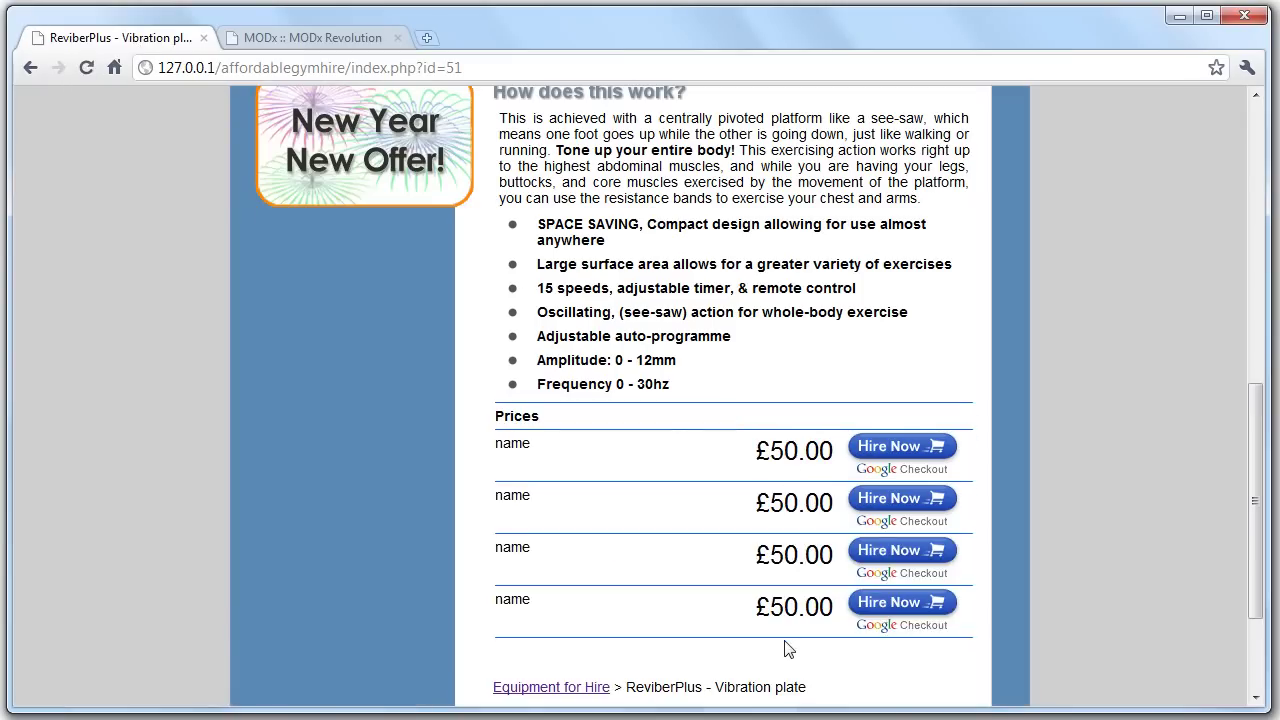
Rename the second price entry to 'grgrgdre', save, and check the live price rows.
{"action": "left_click", "coordinate": [334, 39]}
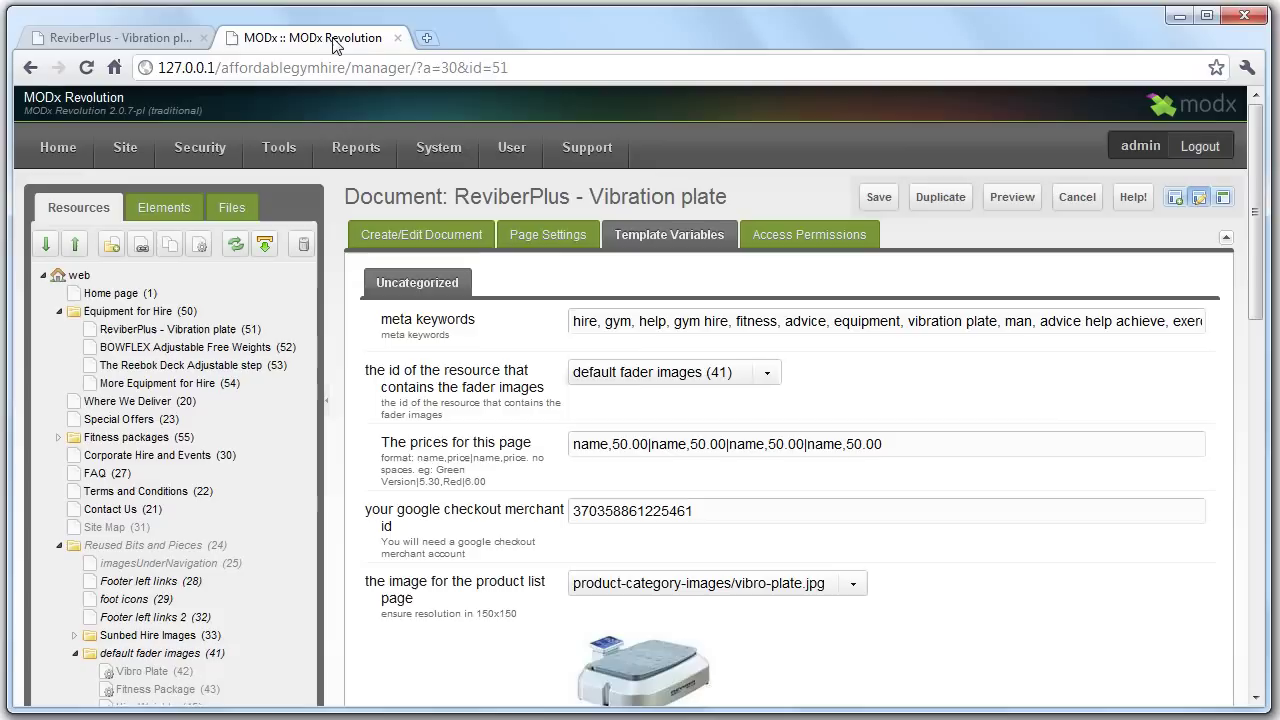
{"action": "double_click", "coordinate": [667, 444]}
{"action": "type", "text": "grgrgdre"}
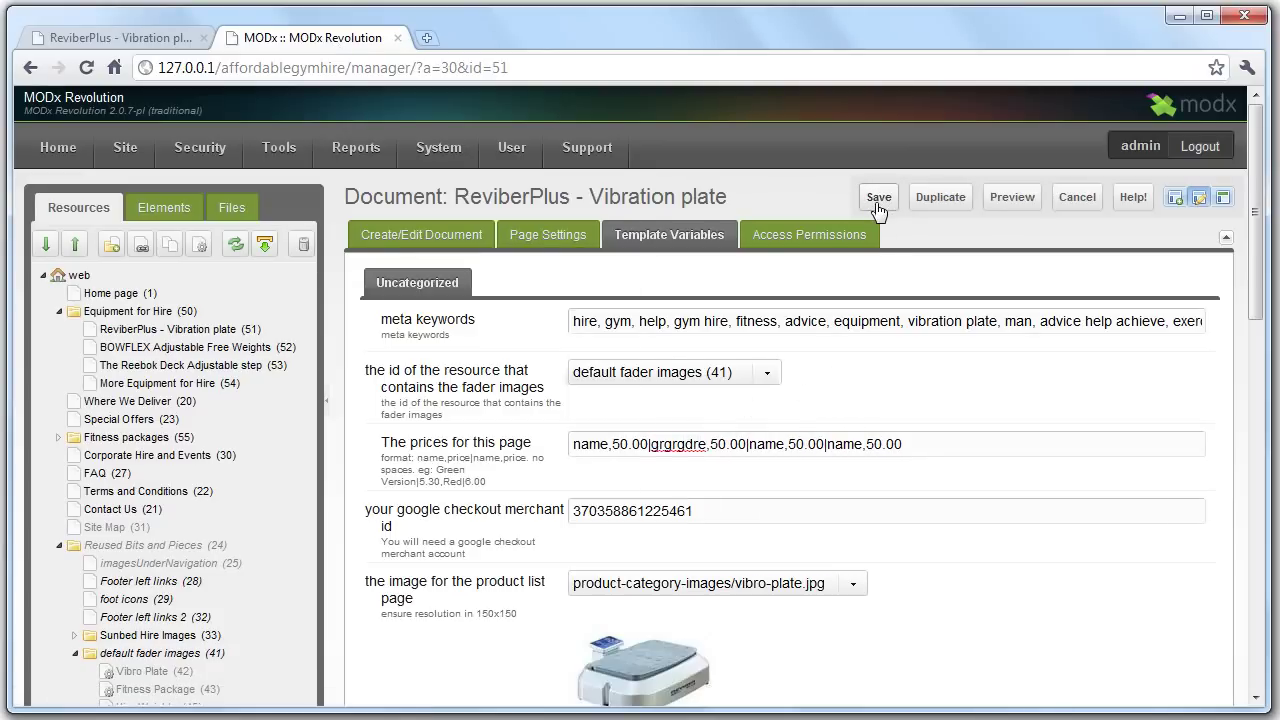
{"action": "left_click", "coordinate": [878, 198]}
{"action": "left_click", "coordinate": [112, 38]}
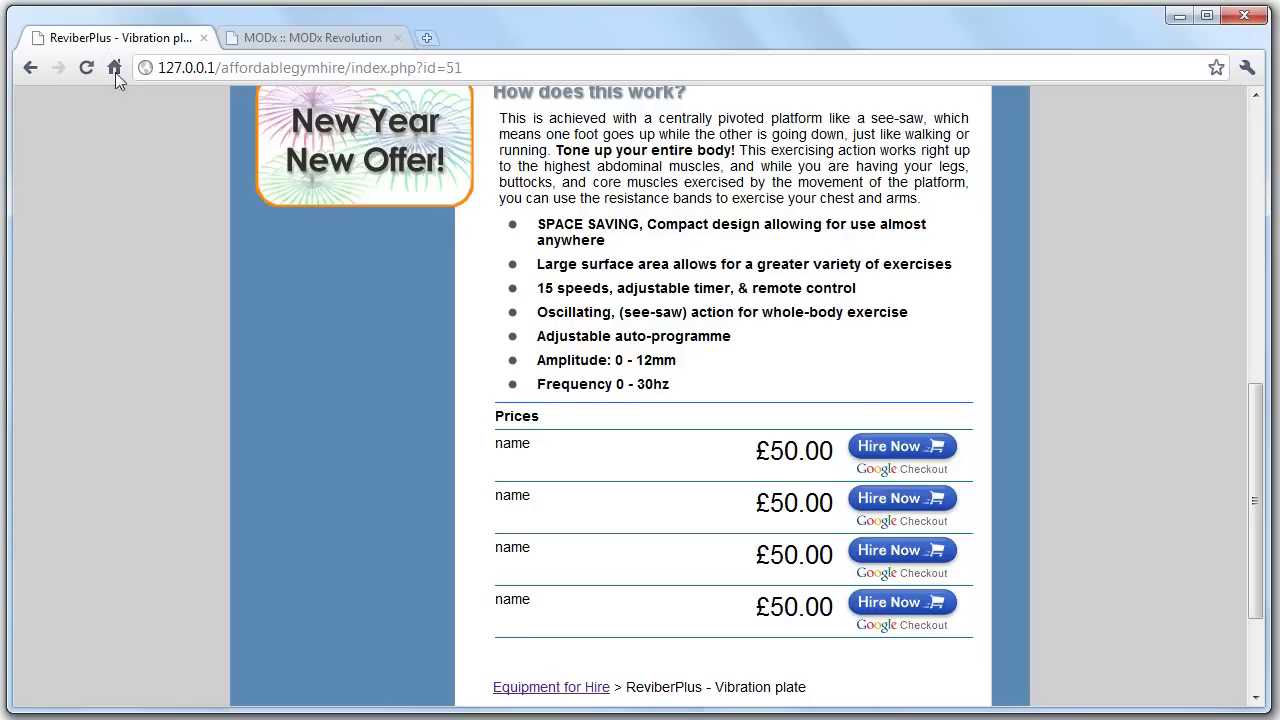
{"action": "left_click", "coordinate": [90, 77]}
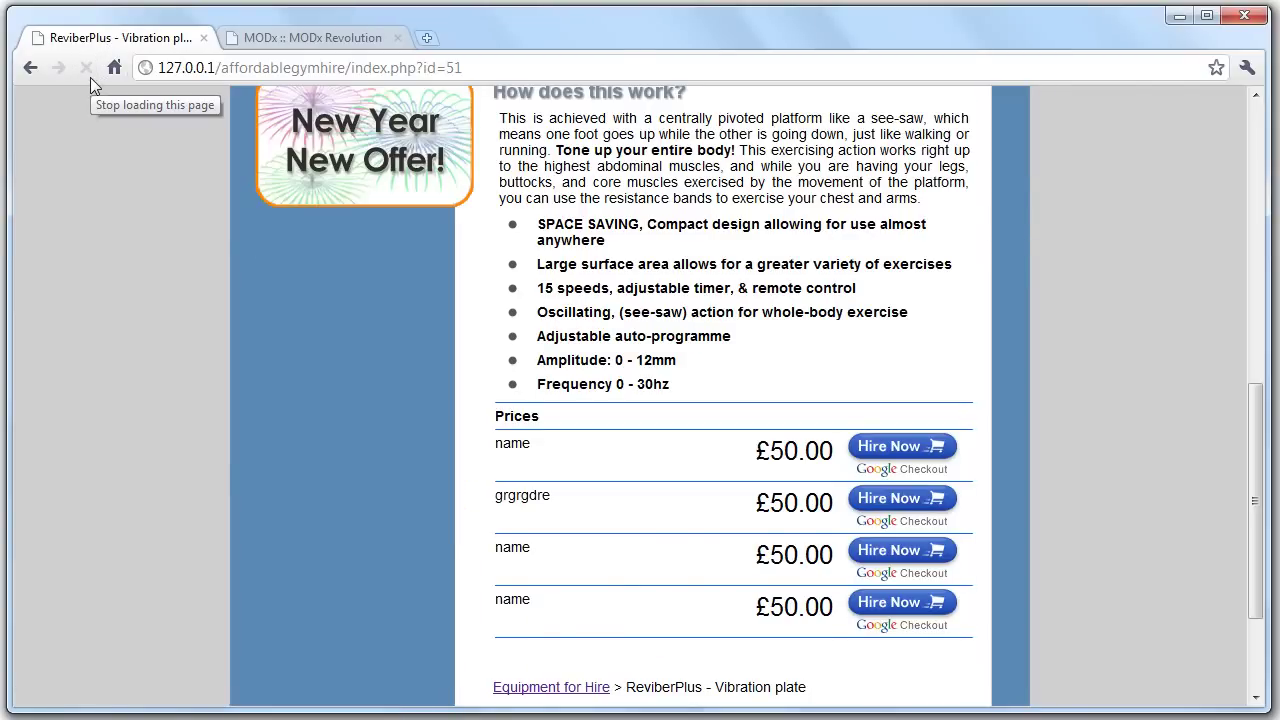
{"action": "left_click_drag", "start_coordinate": [542, 495], "coordinate": [560, 588]}
{"action": "left_click", "coordinate": [404, 448]}
Delete the entire prices value, save, and view the live ReviberPlus page.
{"action": "left_click", "coordinate": [300, 40]}
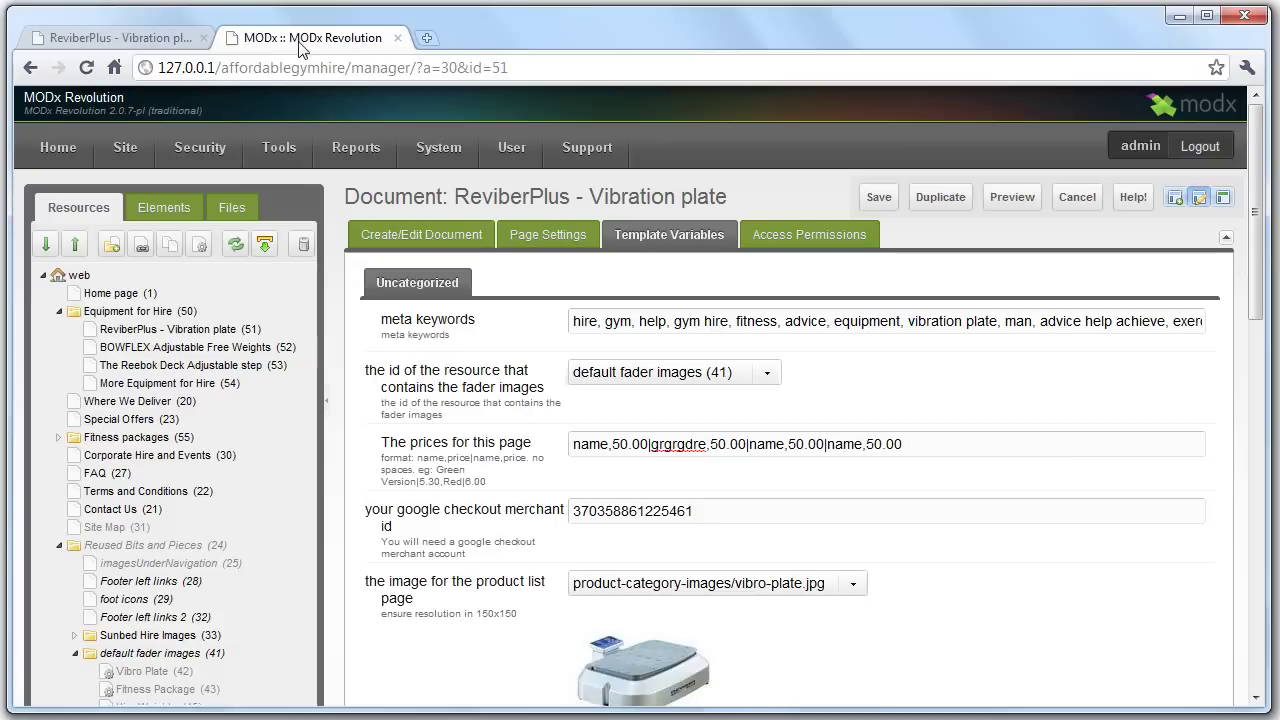
{"action": "left_click_drag", "start_coordinate": [933, 443], "coordinate": [509, 419]}
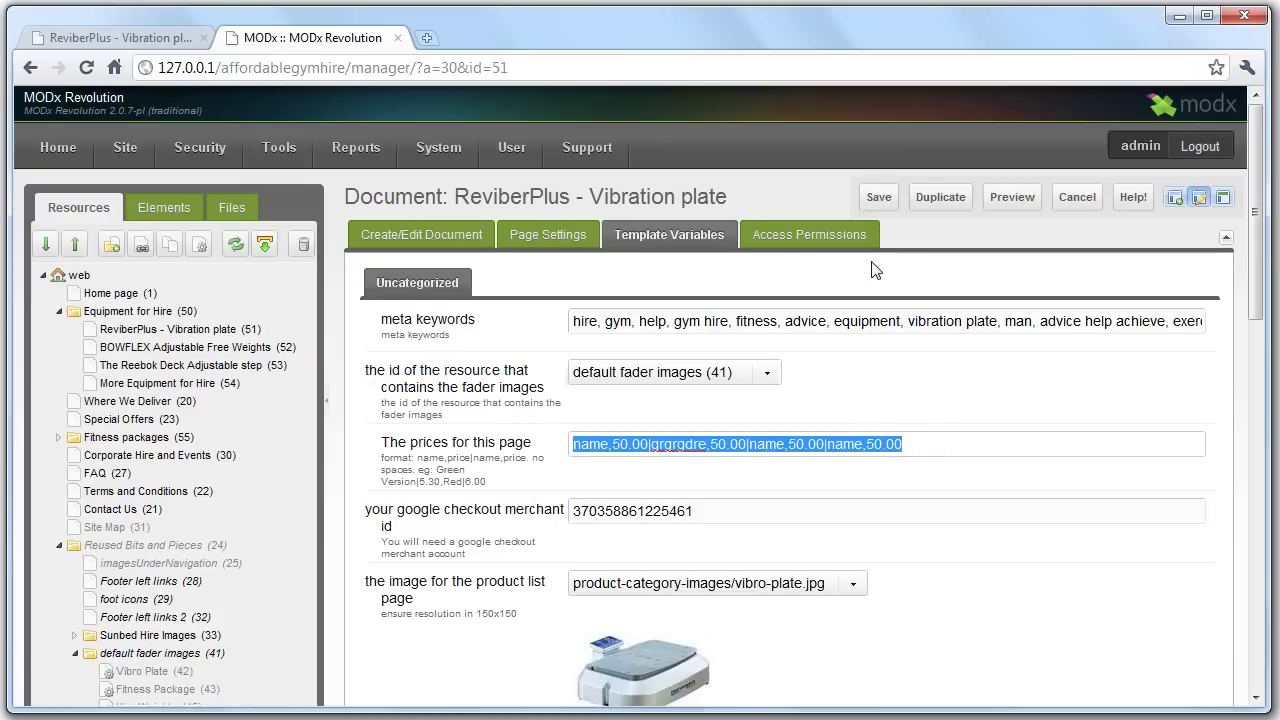
{"action": "key", "text": "BackSpace"}
{"action": "left_click", "coordinate": [872, 199]}
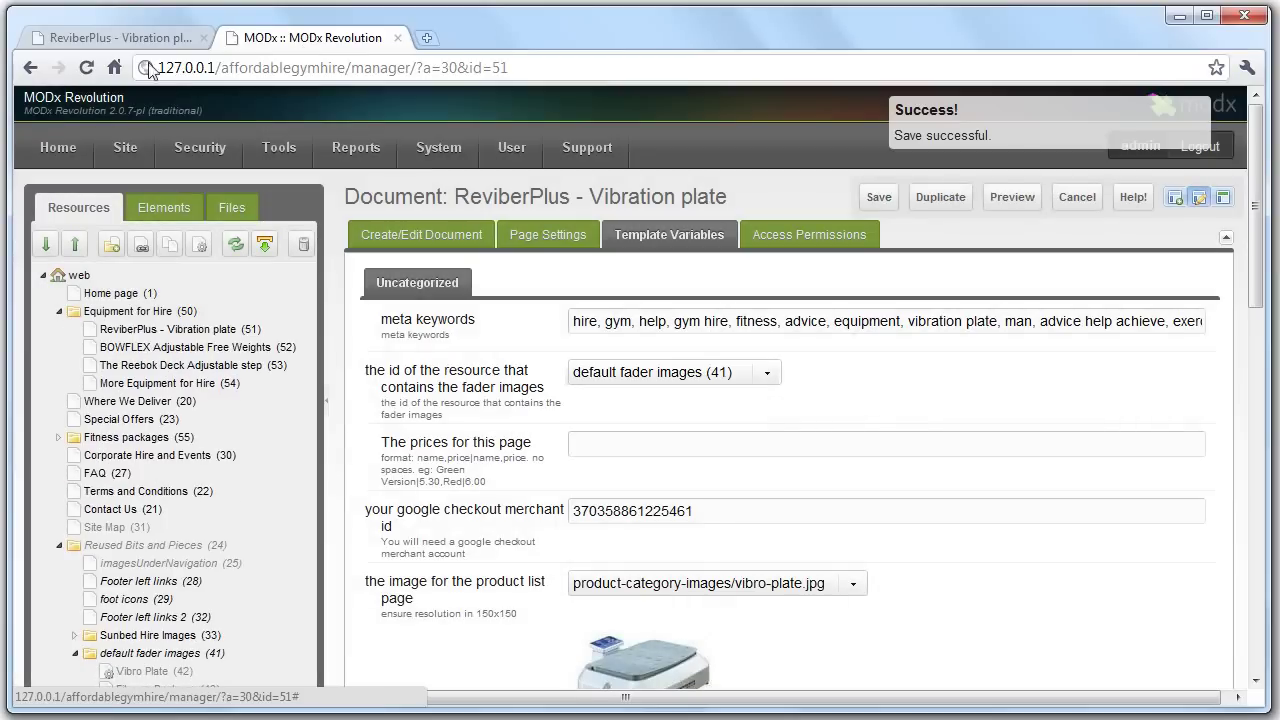
{"action": "left_click", "coordinate": [139, 40]}
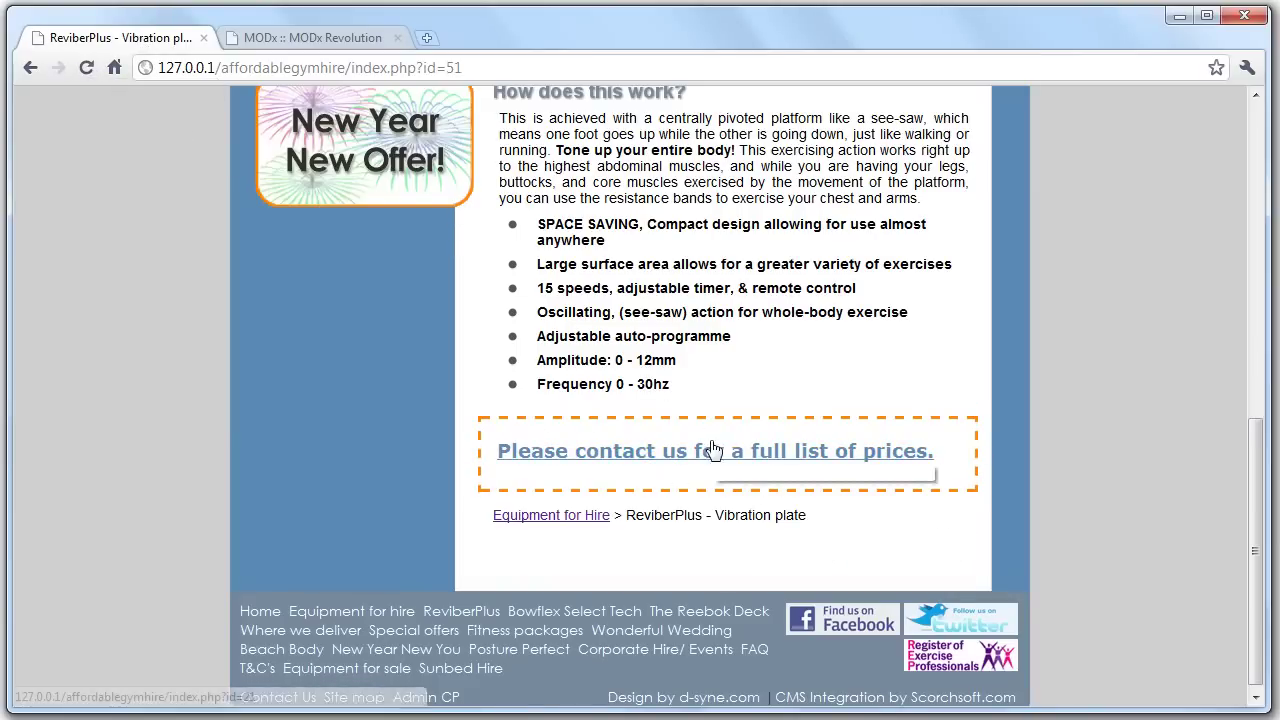
{"action": "left_click", "coordinate": [322, 42]}
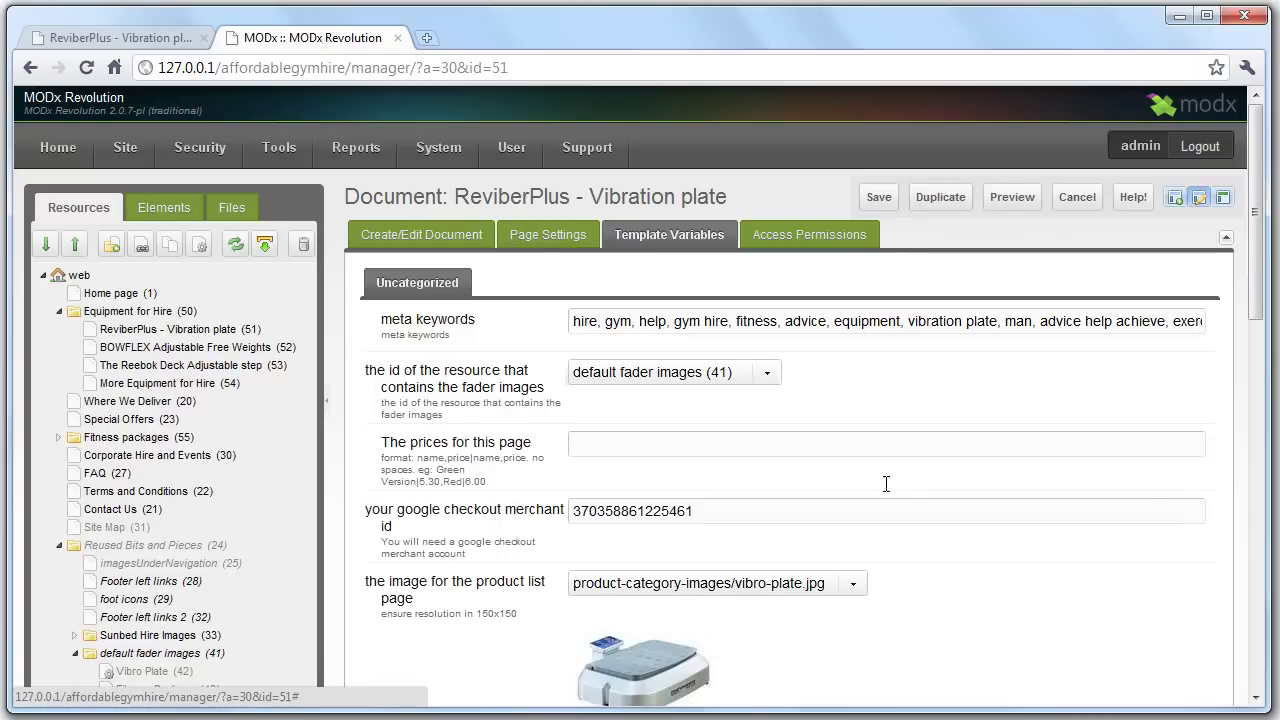
{"action": "scroll", "coordinate": [886, 486], "scroll_direction": "down", "scroll_amount": 4}
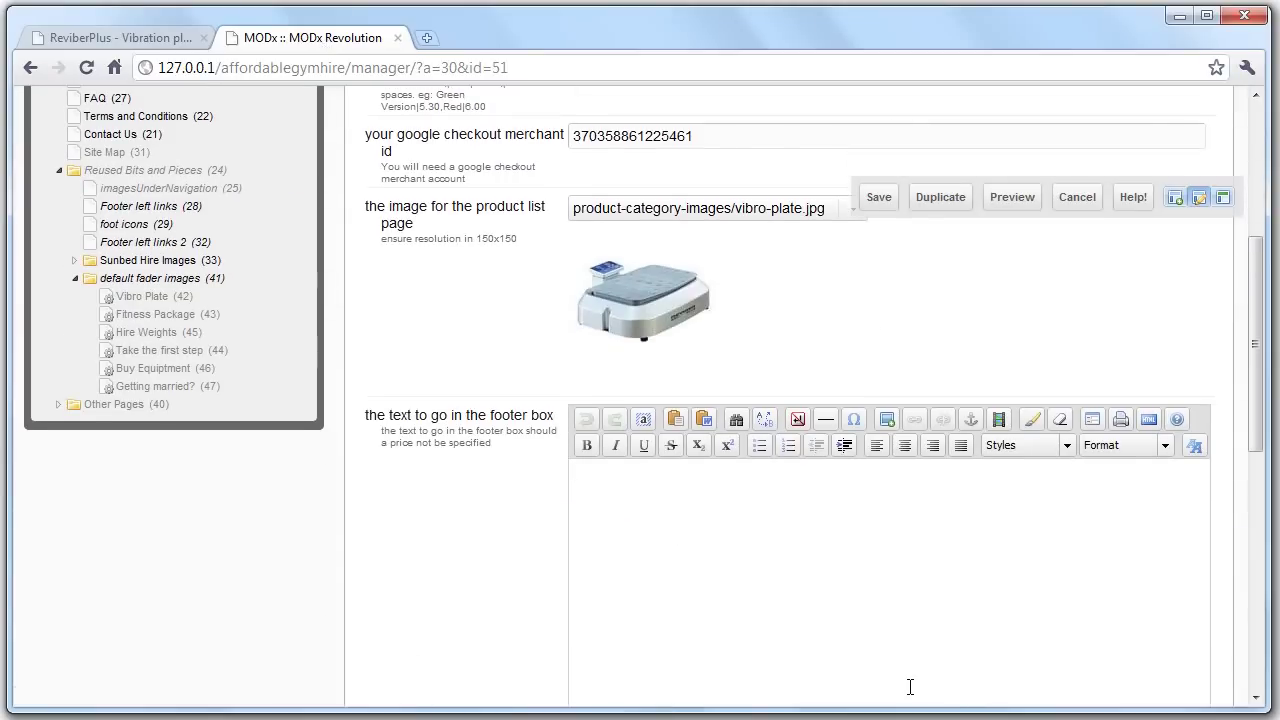
{"action": "type", "text": "egvasgbsbsrb"}
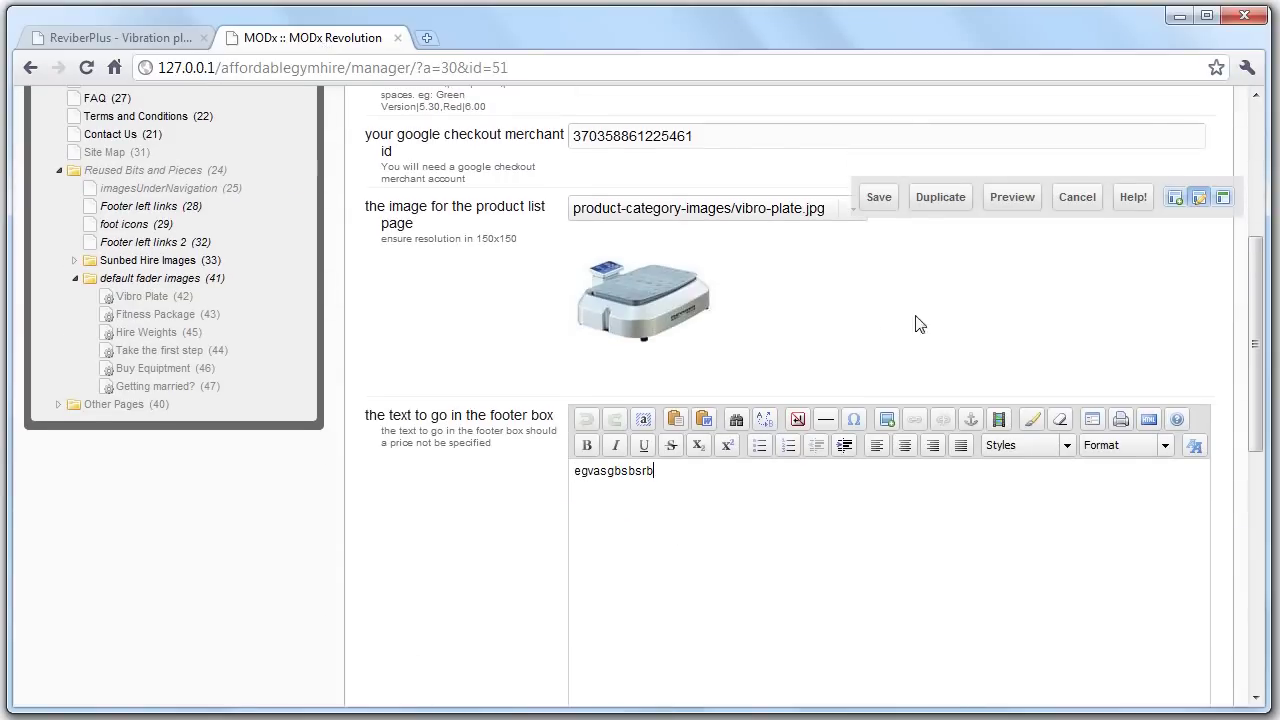
{"action": "key", "text": "shift+Home"}
{"action": "left_click", "coordinate": [1158, 449]}
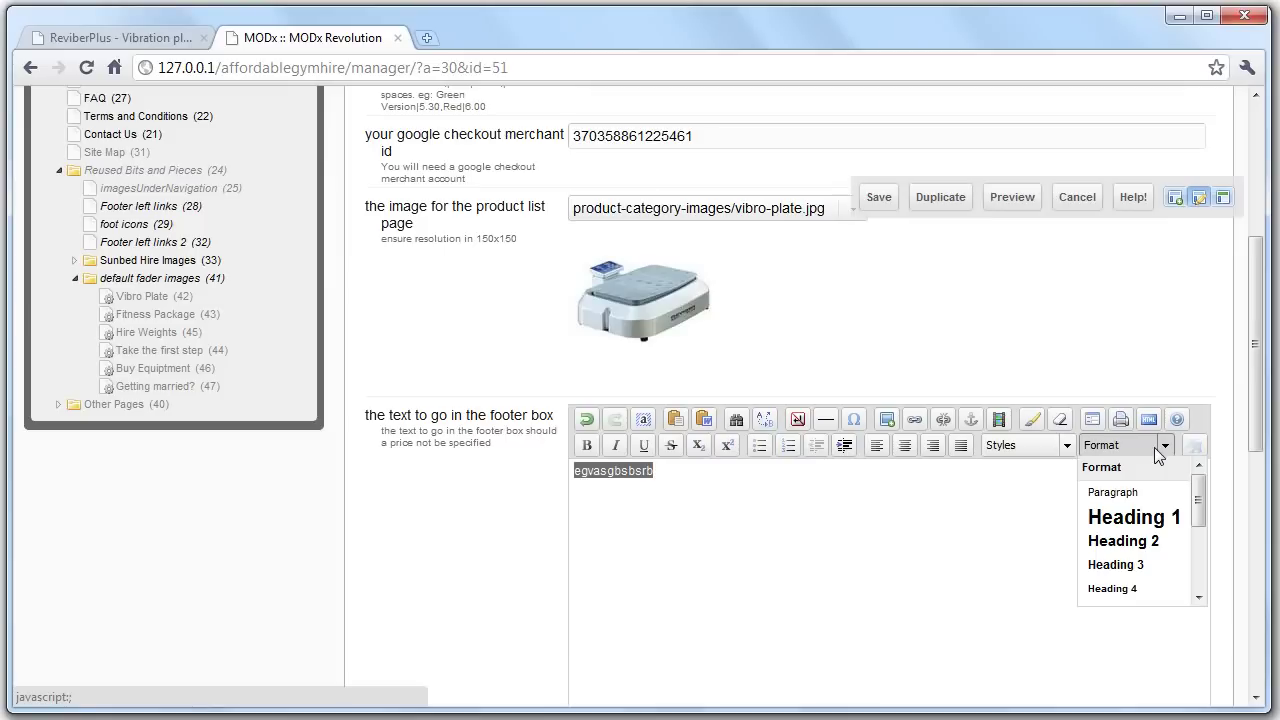
{"action": "left_click", "coordinate": [1150, 568]}
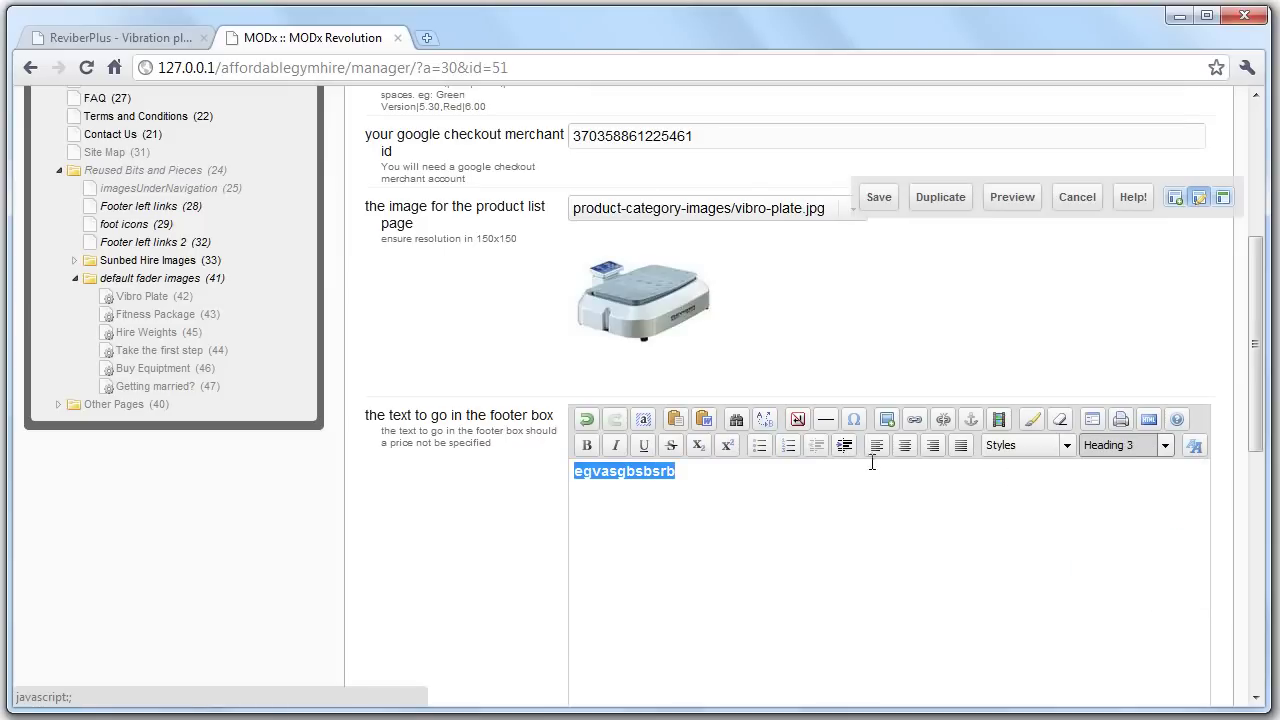
{"action": "left_click", "coordinate": [877, 199]}
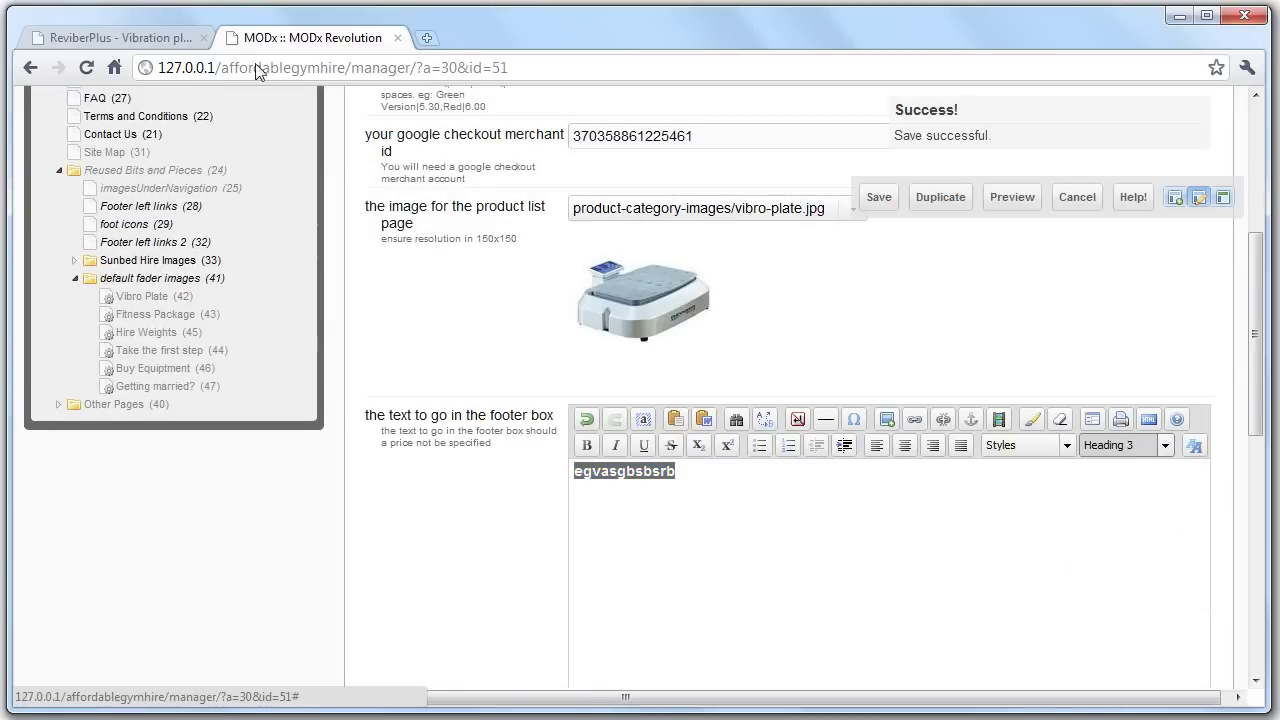
{"action": "left_click", "coordinate": [120, 38]}
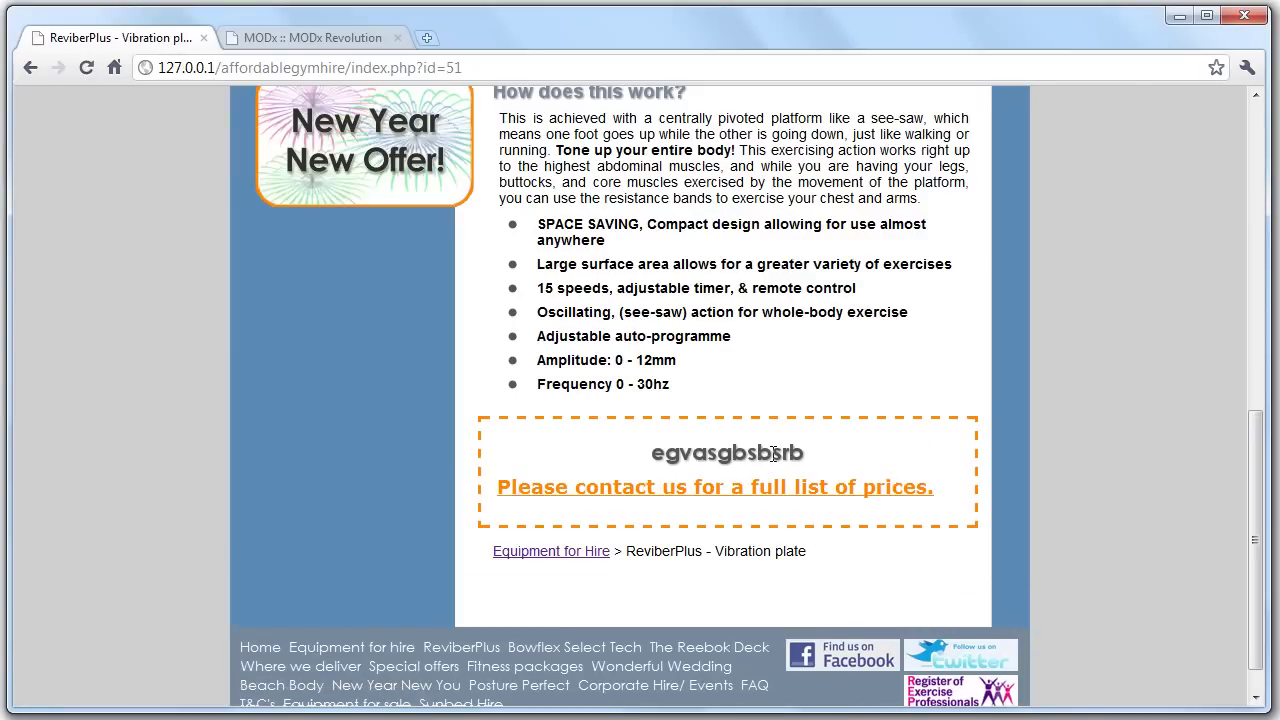
{"action": "left_click_drag", "start_coordinate": [772, 453], "coordinate": [651, 453]}
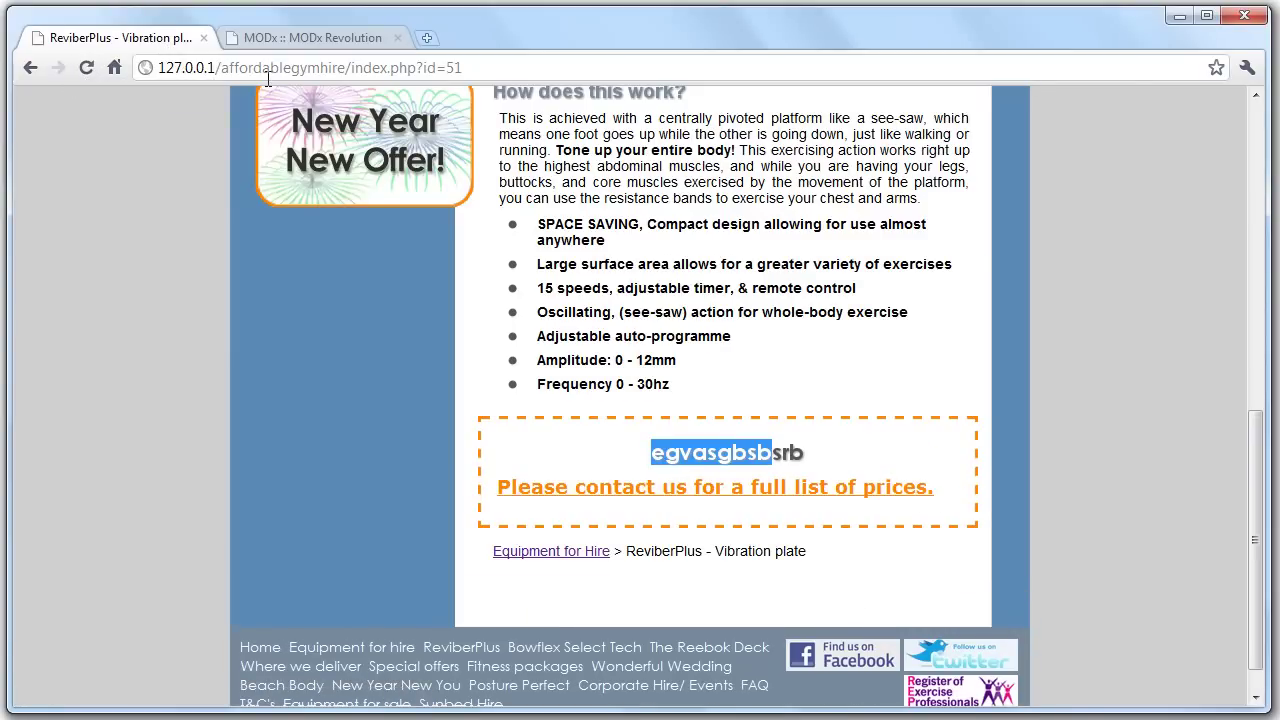
{"action": "left_click", "coordinate": [280, 38]}
{"action": "left_click", "coordinate": [708, 482]}
{"action": "key", "text": "ctrl+a"}
{"action": "key", "text": "BackSpace"}
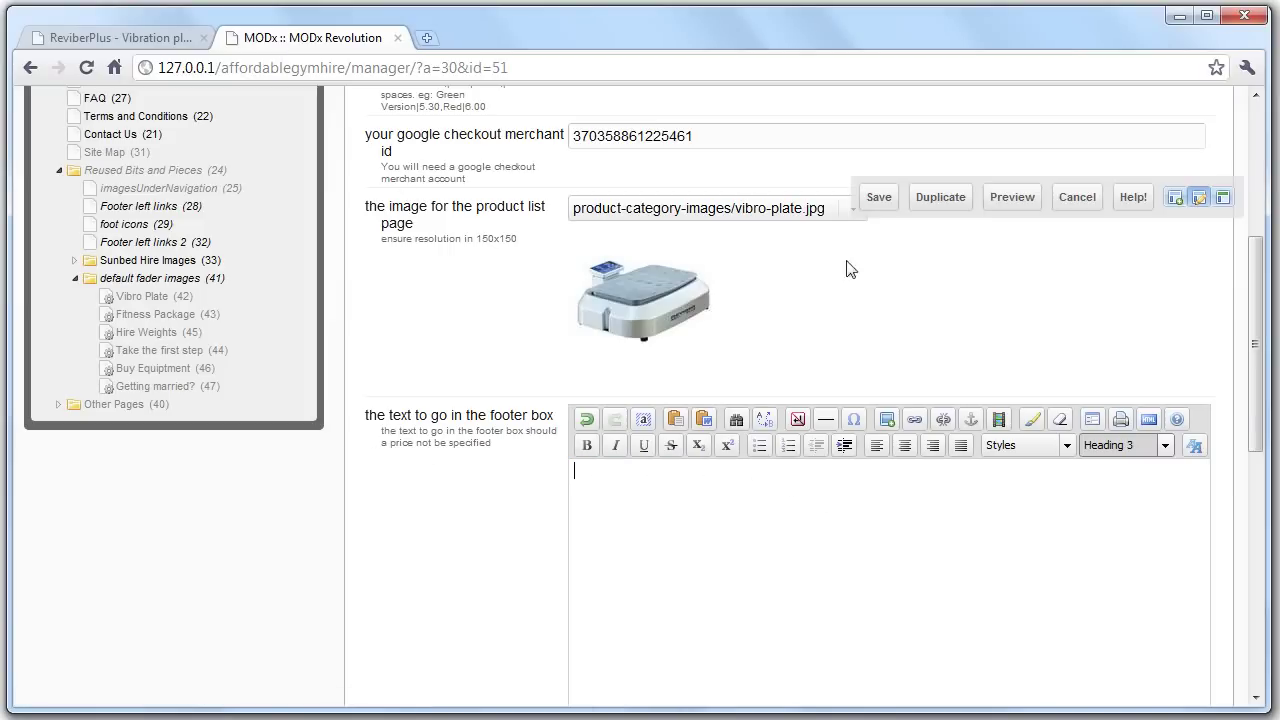
{"action": "left_click", "coordinate": [878, 198]}
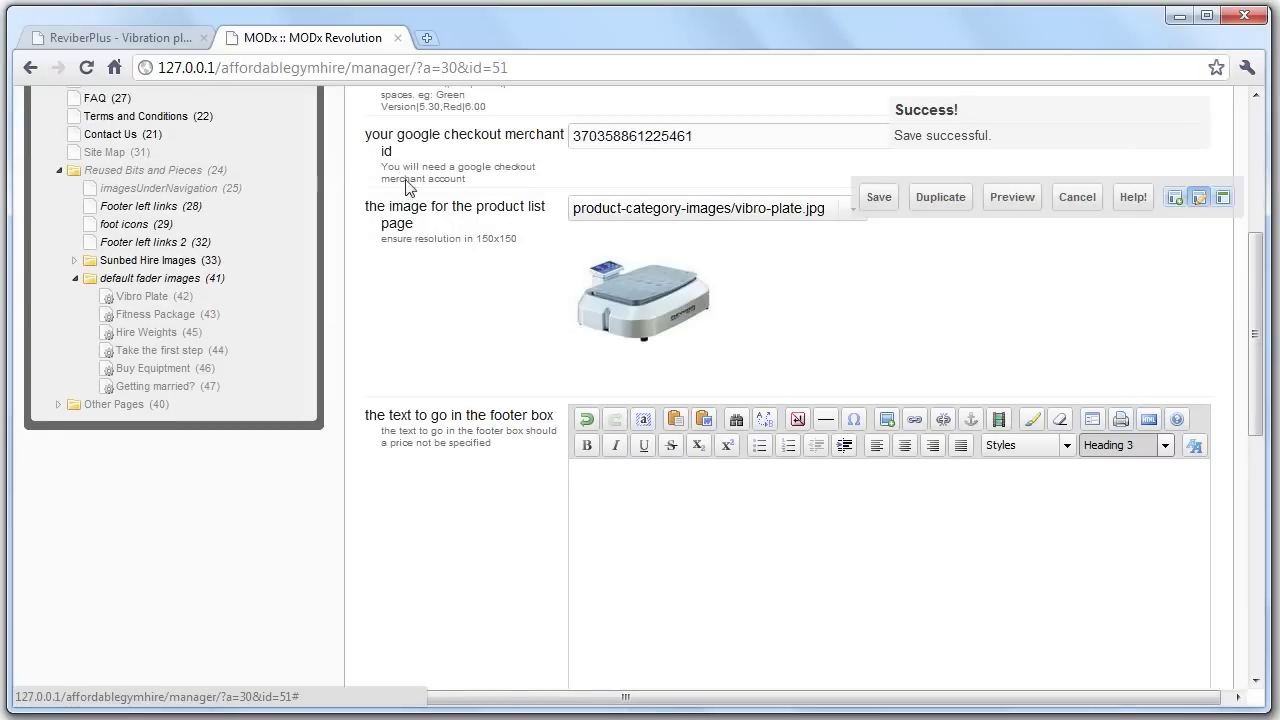
{"action": "left_click", "coordinate": [141, 44]}
{"action": "key", "text": "F5"}
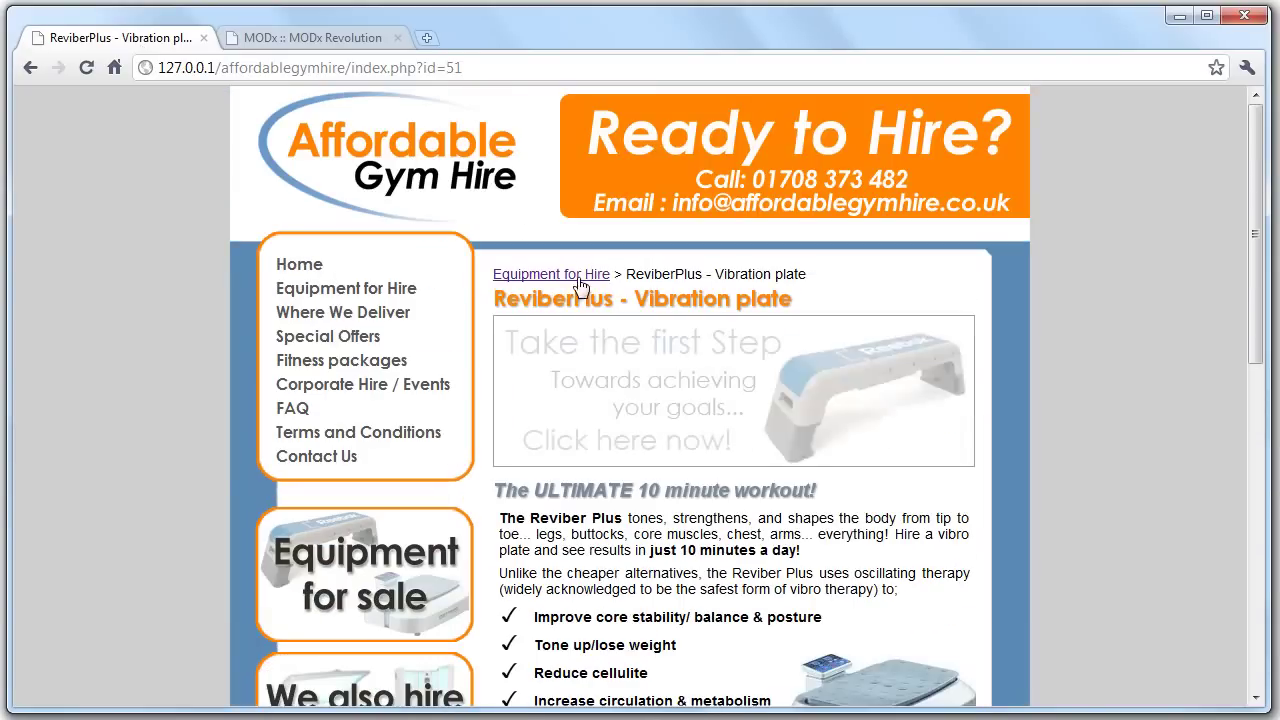
{"action": "left_click", "coordinate": [570, 279]}
{"action": "scroll", "coordinate": [893, 597], "scroll_direction": "down", "scroll_amount": 3}
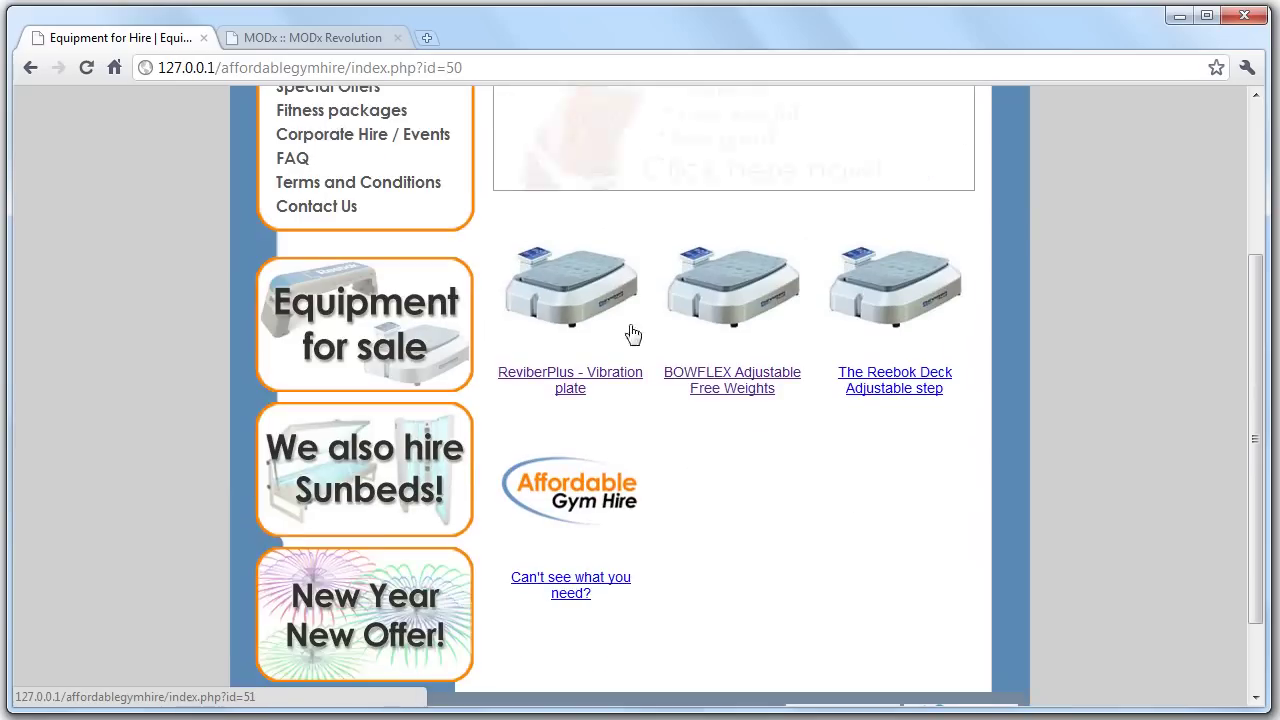
{"action": "left_click", "coordinate": [339, 44]}
Review the product list image field label and its 150x150 resolution hint.
{"action": "scroll", "coordinate": [760, 360], "scroll_direction": "up", "scroll_amount": 4}
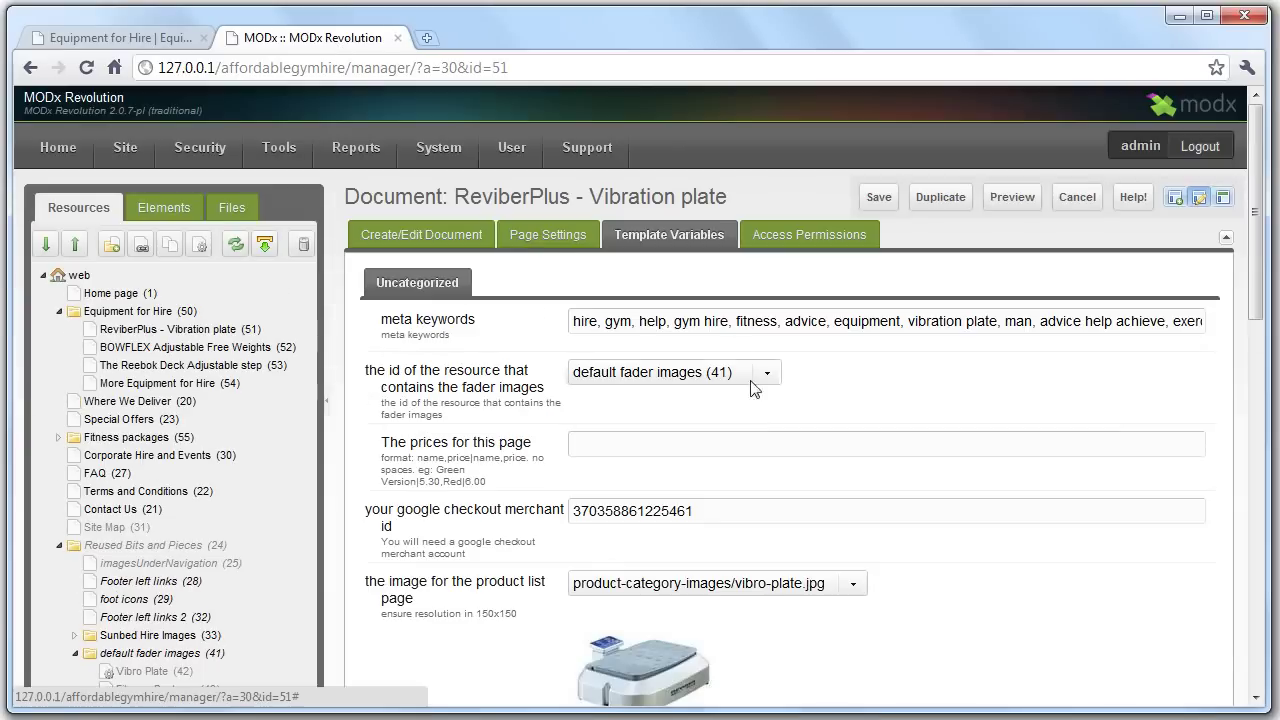
{"action": "scroll", "coordinate": [849, 537], "scroll_direction": "down", "scroll_amount": 3}
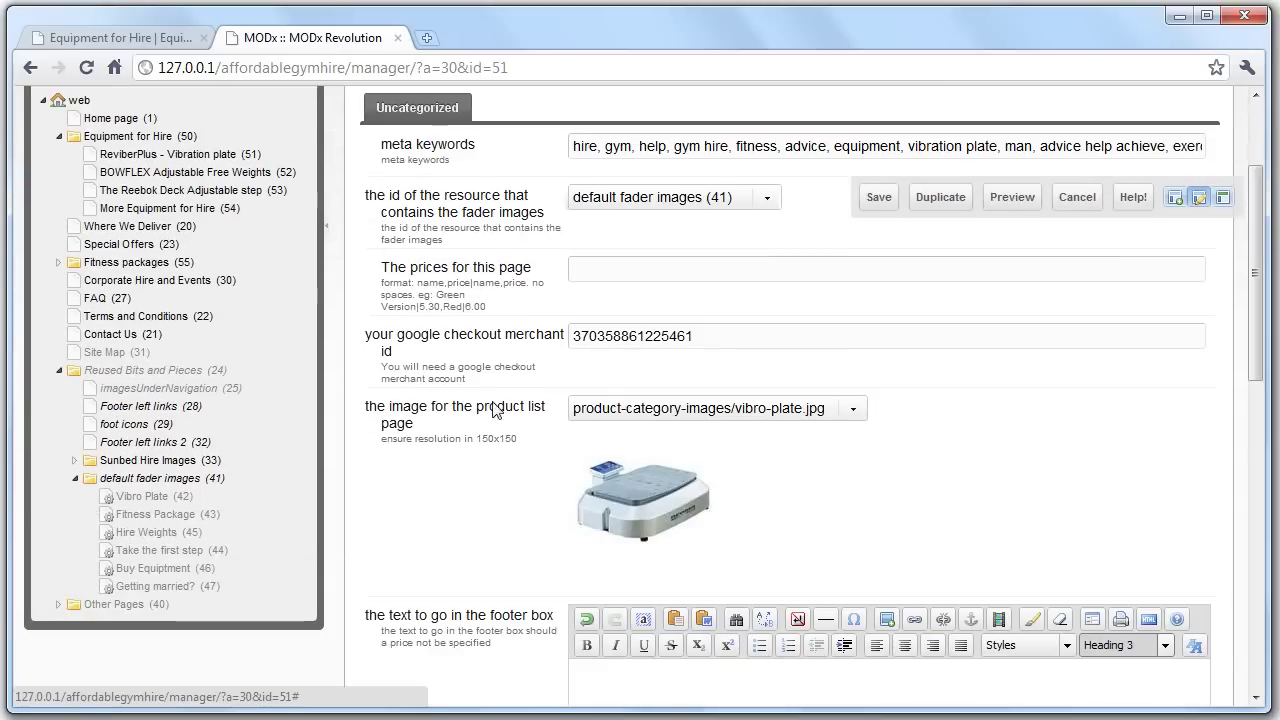
{"action": "left_click_drag", "start_coordinate": [377, 406], "coordinate": [525, 425]}
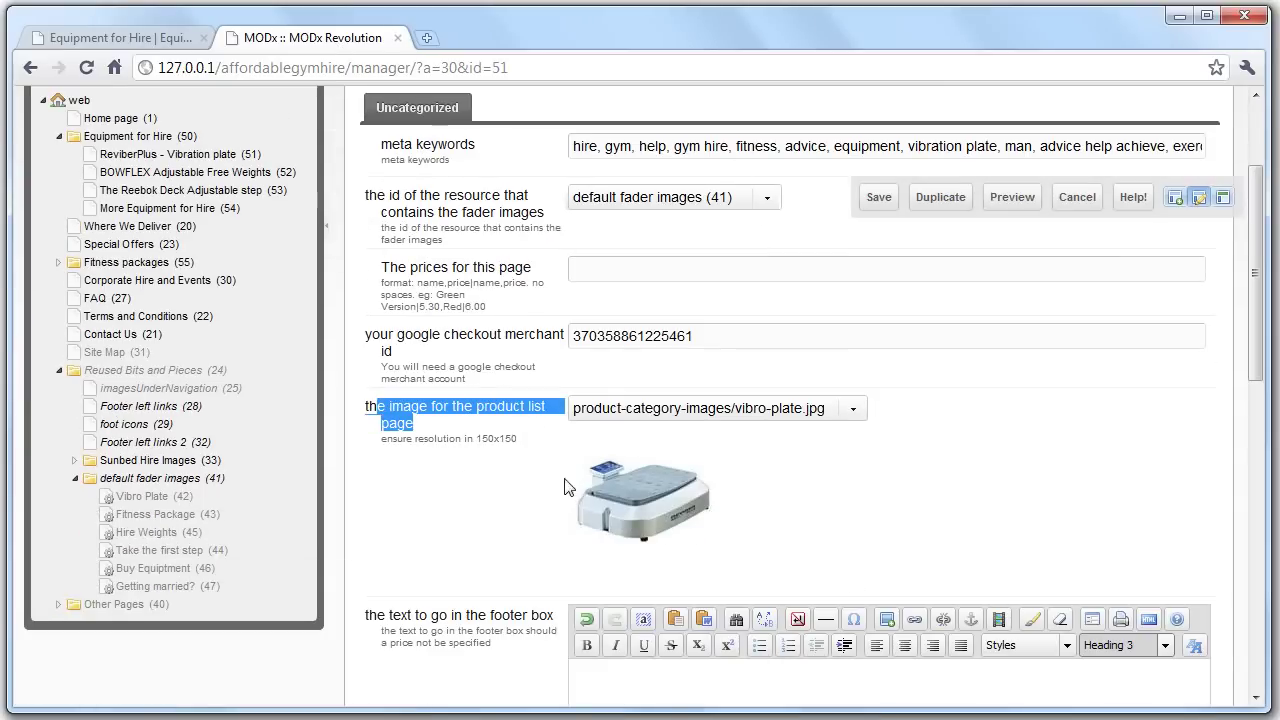
{"action": "left_click", "coordinate": [516, 482]}
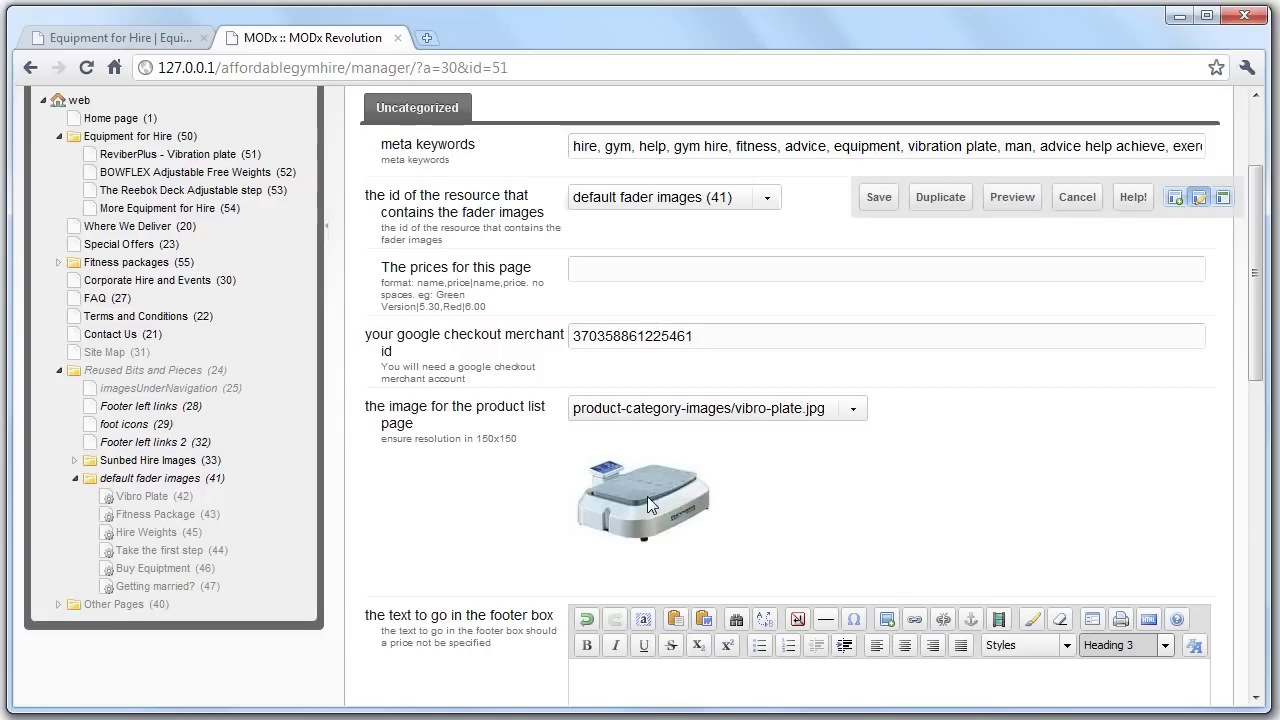
{"action": "left_click_drag", "start_coordinate": [477, 439], "coordinate": [519, 440]}
{"action": "left_click", "coordinate": [505, 497]}
Set the product list image to product-category-images/default.png, save, and reload the live Equipment for Hire page.
{"action": "left_click", "coordinate": [848, 414]}
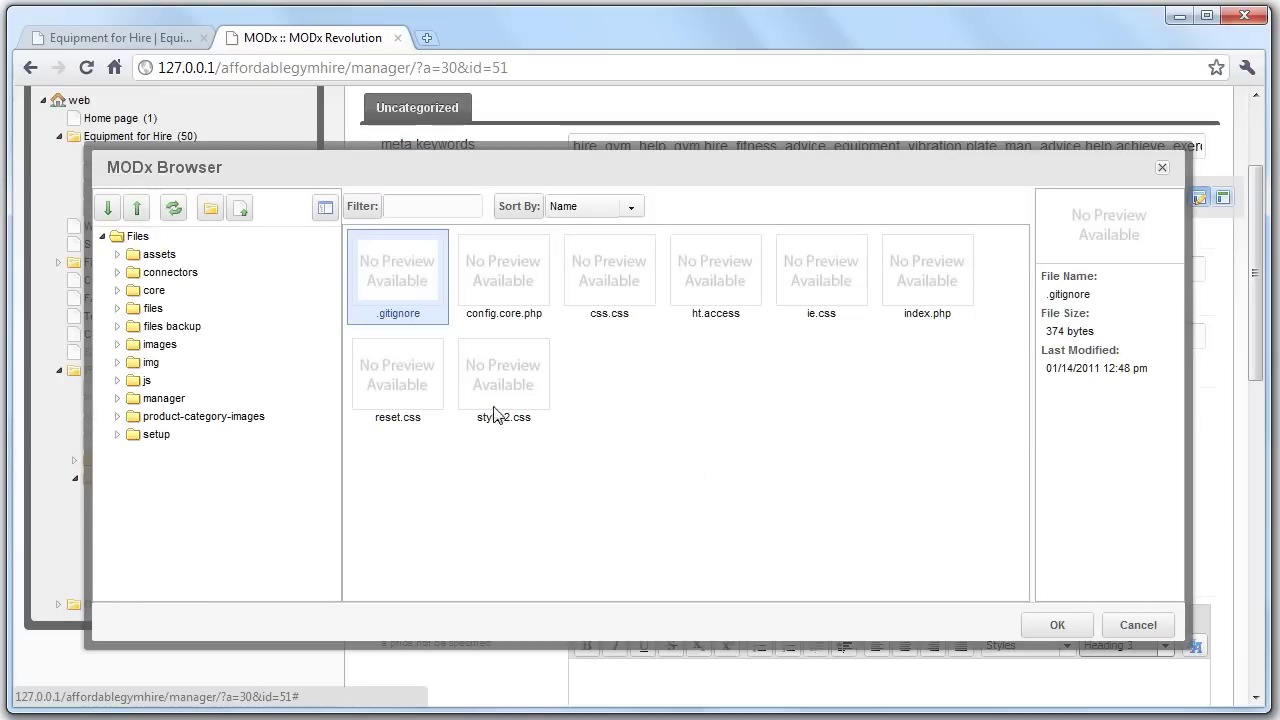
{"action": "left_click", "coordinate": [225, 420]}
{"action": "left_click", "coordinate": [408, 280]}
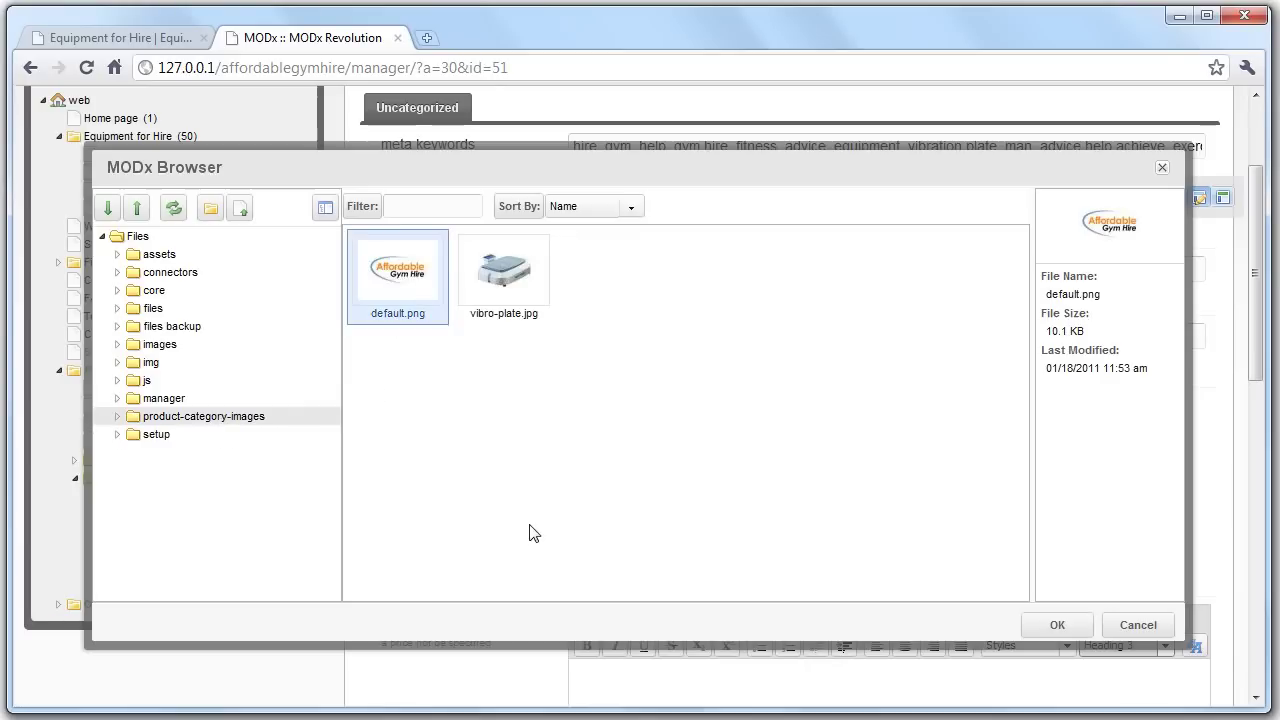
{"action": "left_click", "coordinate": [1057, 625]}
{"action": "left_click", "coordinate": [879, 197]}
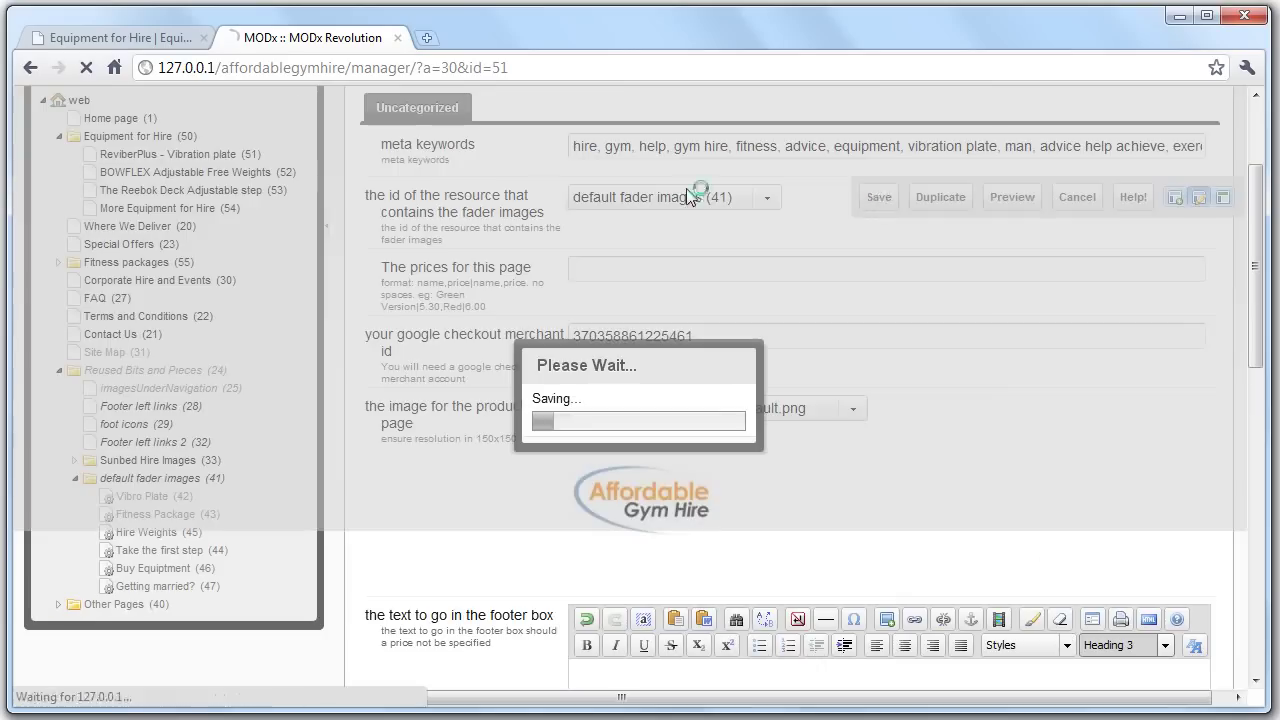
{"action": "left_click", "coordinate": [133, 37]}
{"action": "left_click", "coordinate": [87, 69]}
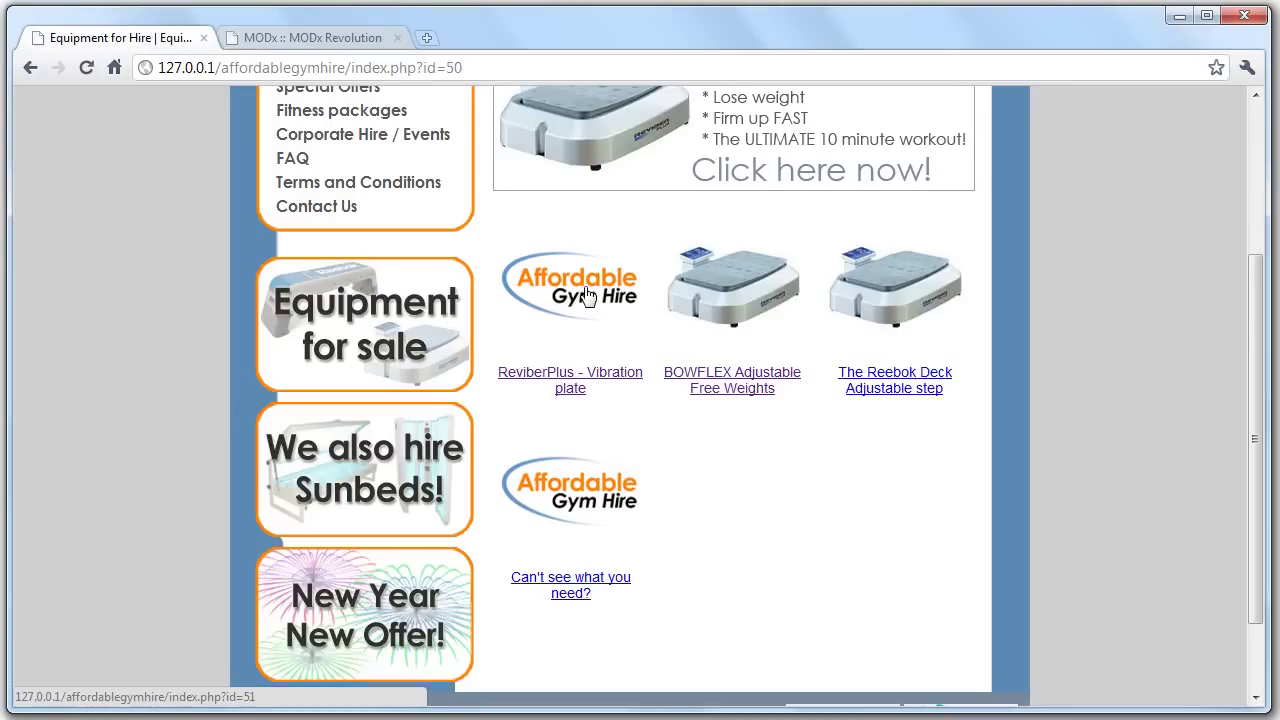
{"action": "left_click", "coordinate": [344, 44]}
{"action": "scroll", "coordinate": [285, 193], "scroll_direction": "up", "scroll_amount": 3}
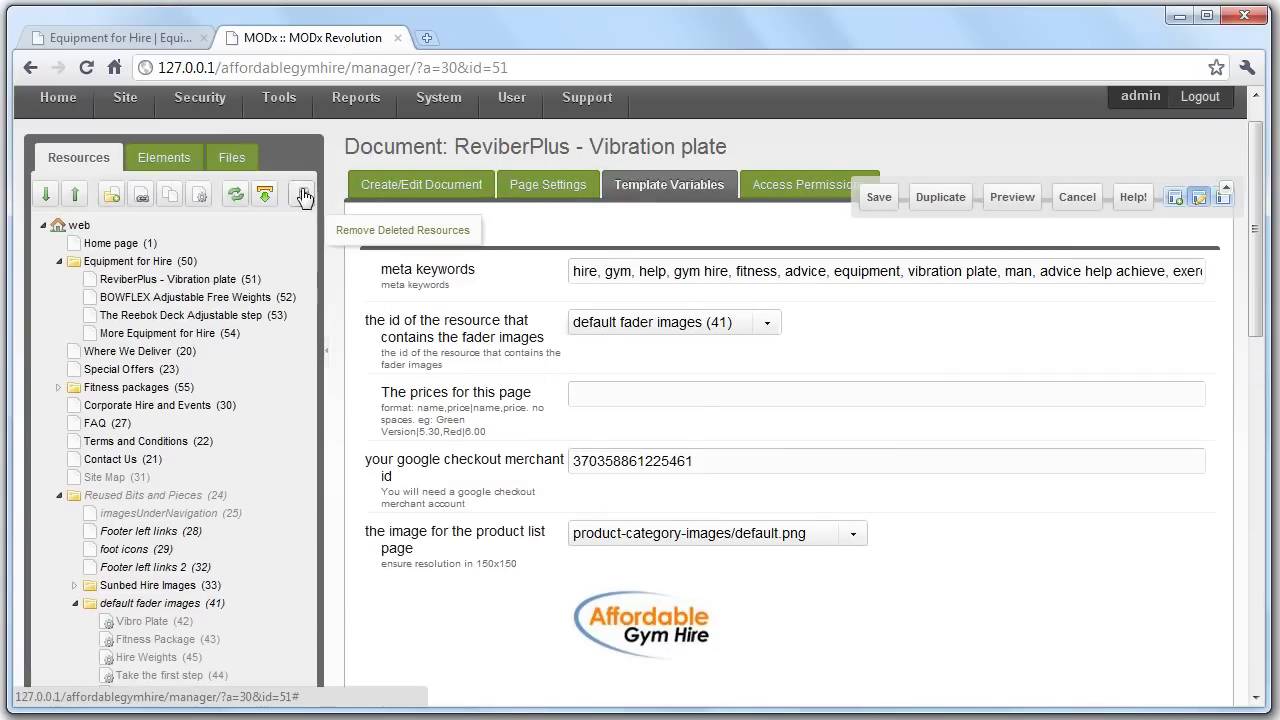
{"action": "left_click", "coordinate": [228, 158]}
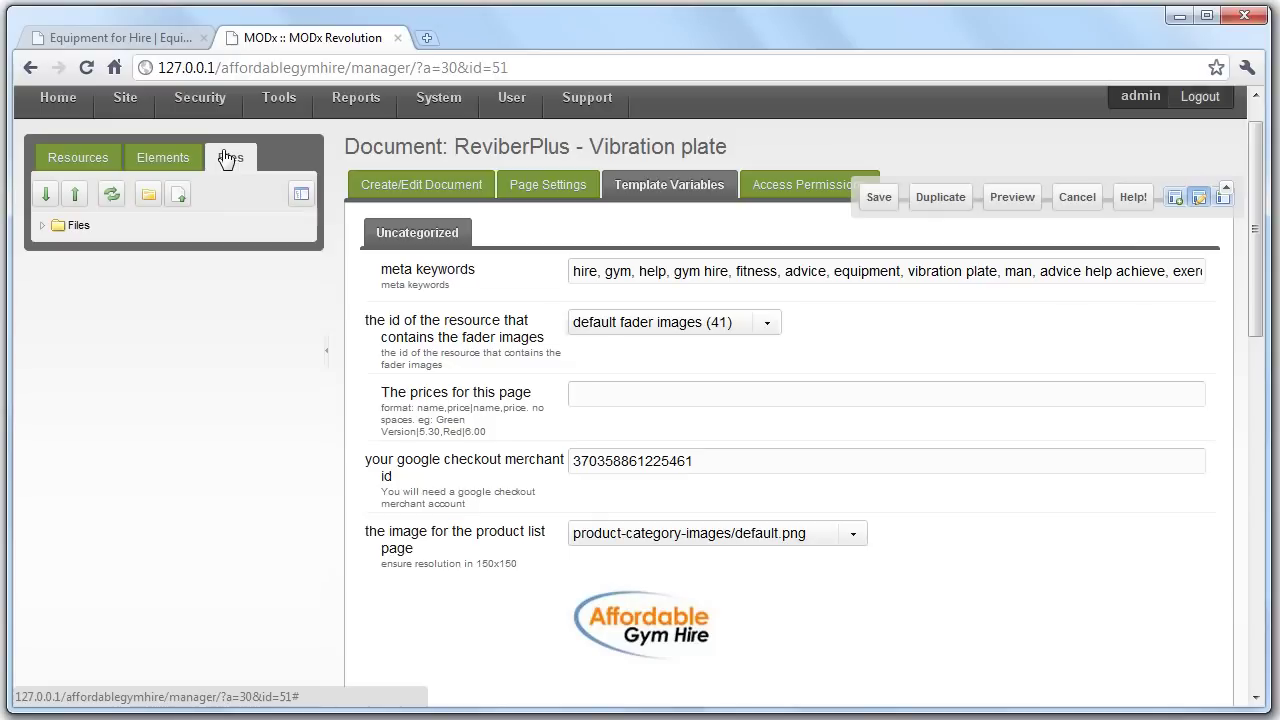
{"action": "left_click", "coordinate": [43, 227]}
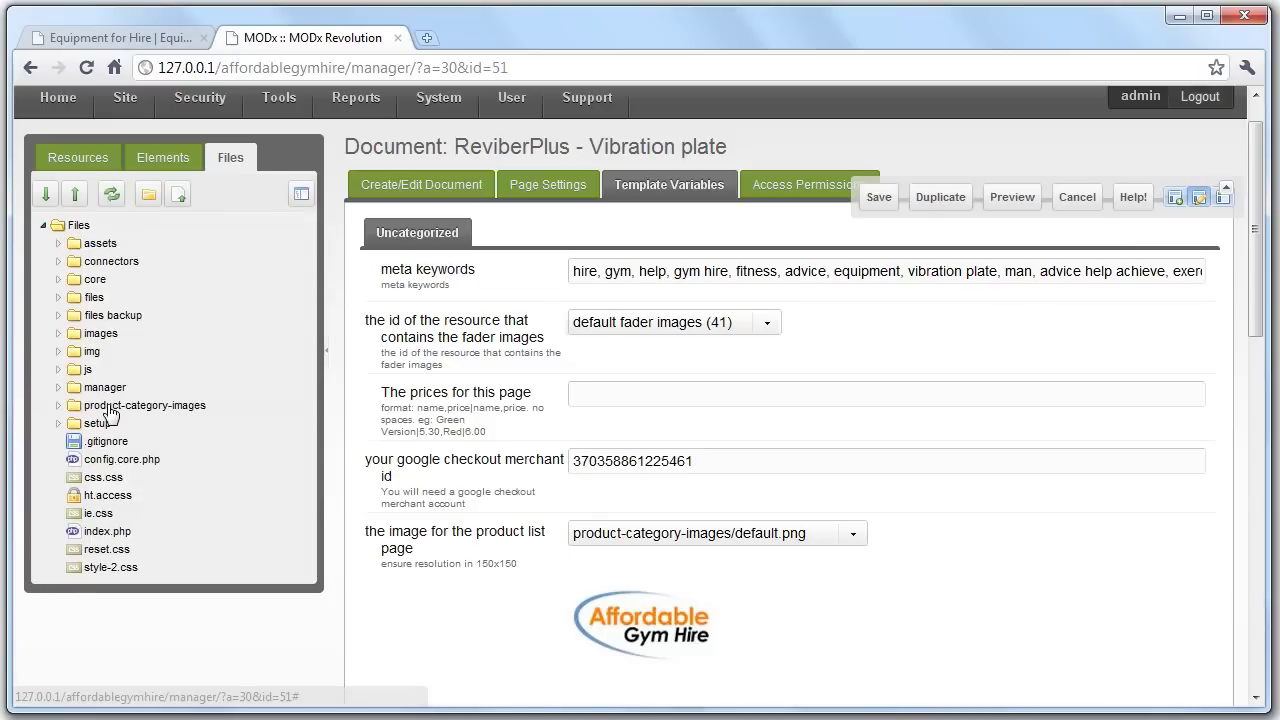
{"action": "left_click", "coordinate": [58, 406]}
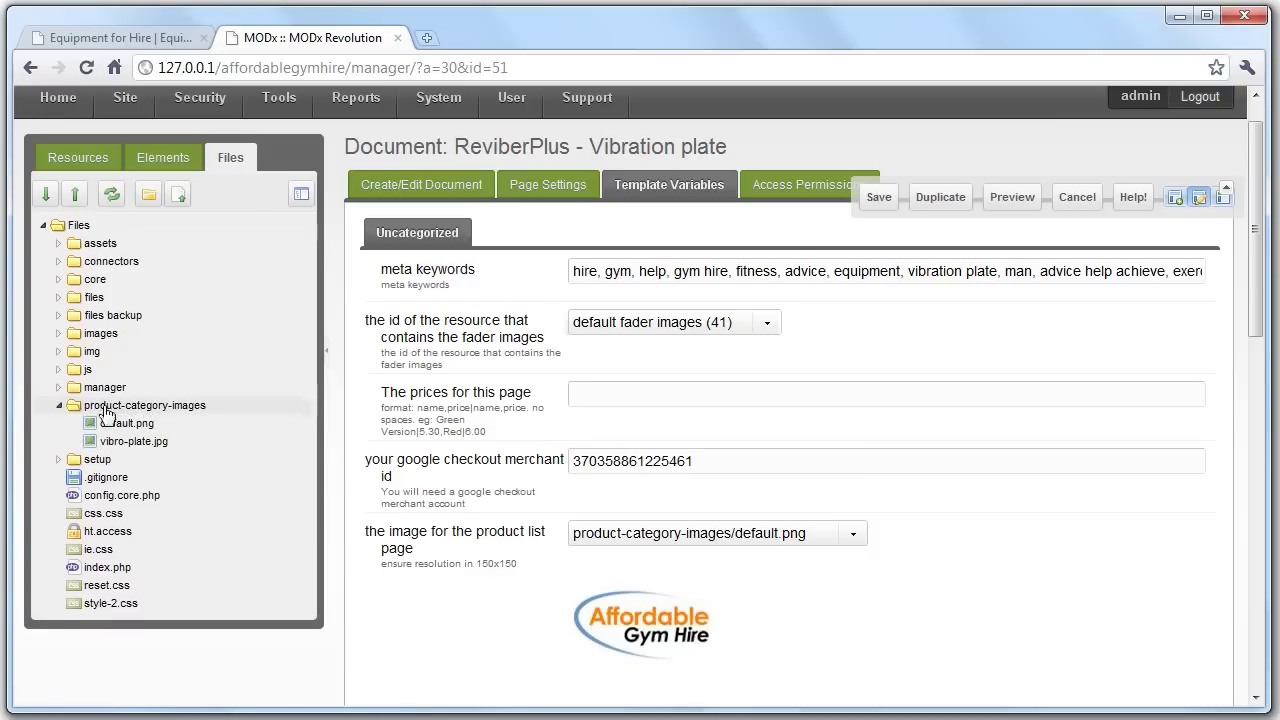
{"action": "left_click", "coordinate": [181, 196]}
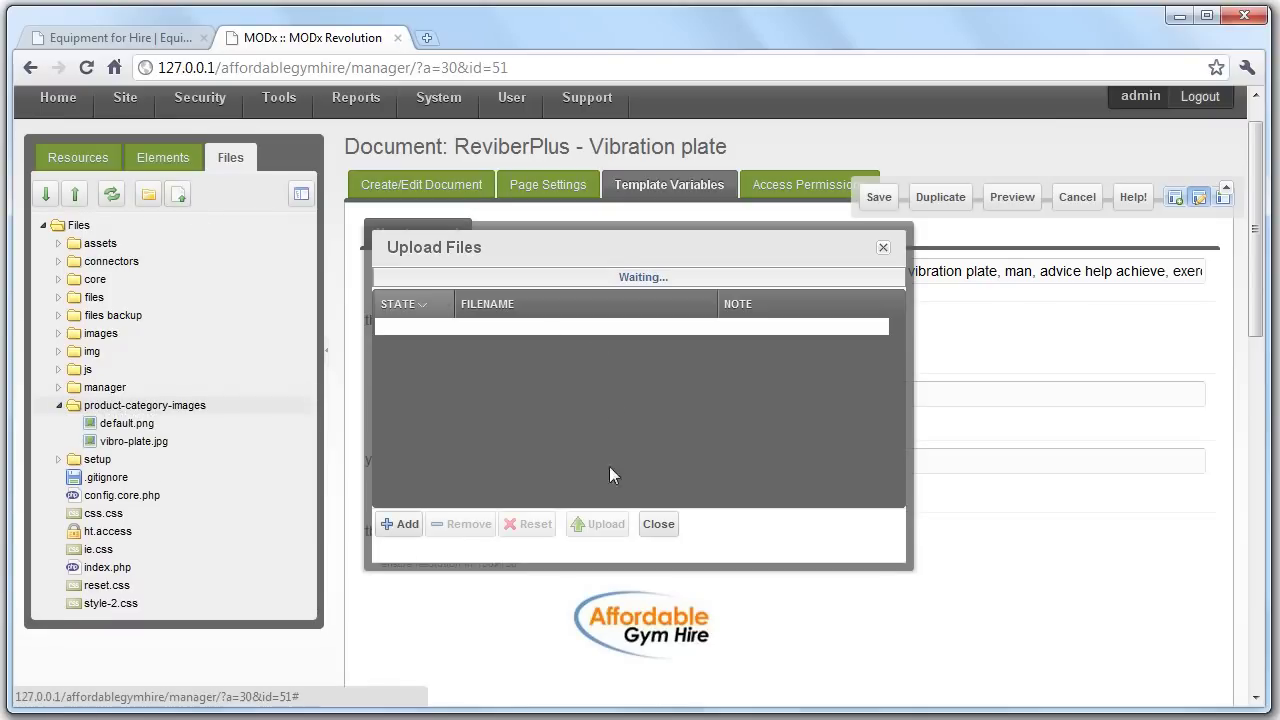
{"action": "left_click", "coordinate": [403, 525]}
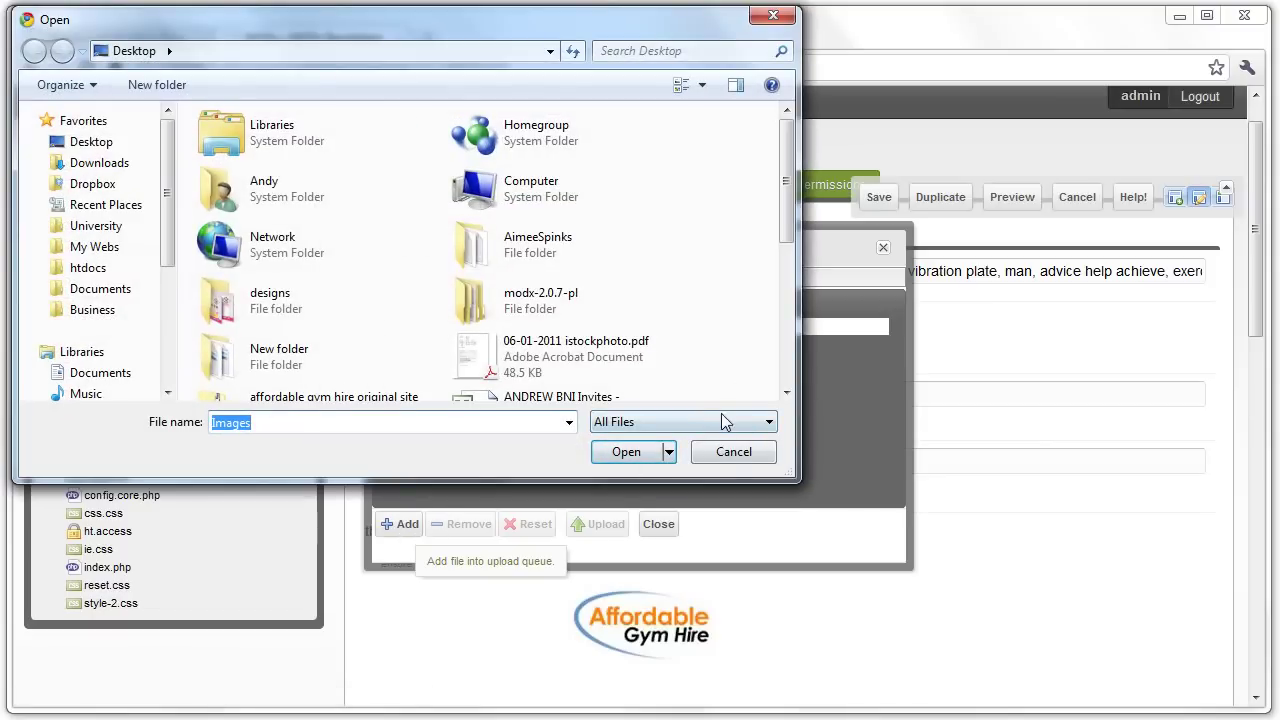
{"action": "left_click", "coordinate": [734, 452]}
{"action": "left_click", "coordinate": [658, 524]}
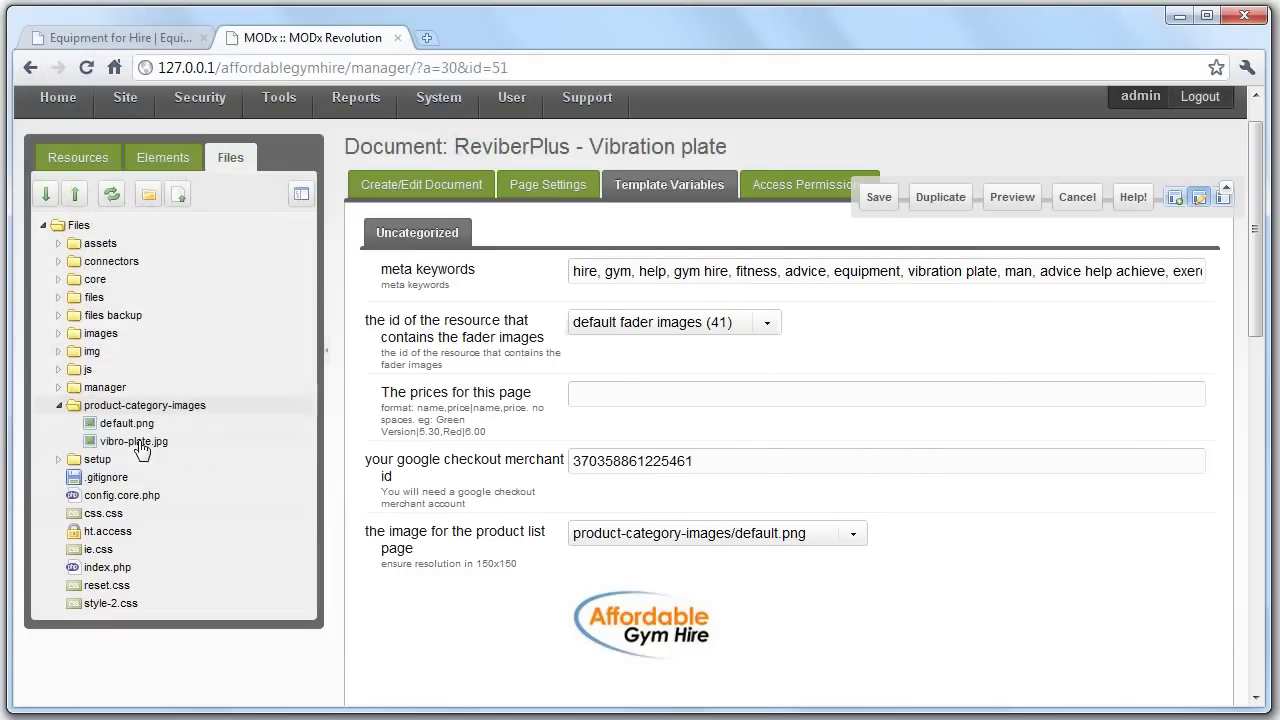
{"action": "left_click", "coordinate": [59, 406]}
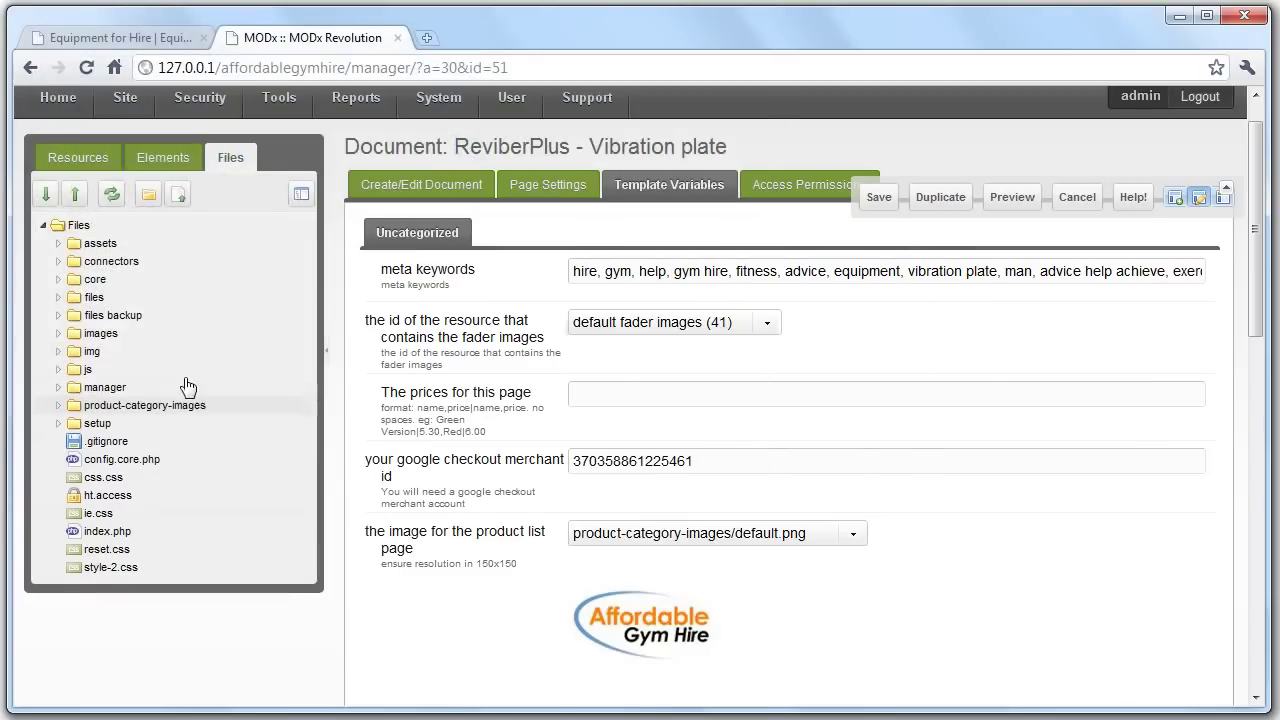
{"action": "left_click", "coordinate": [72, 160]}
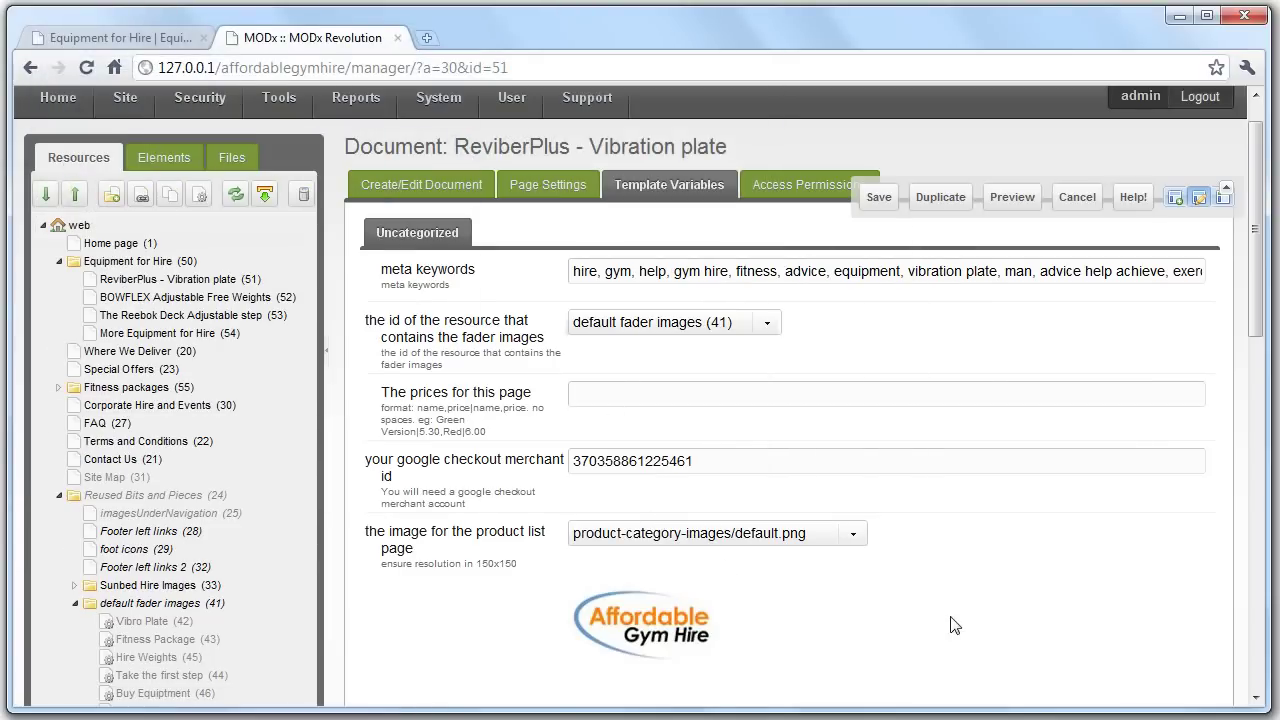
{"action": "scroll", "coordinate": [891, 512], "scroll_direction": "down", "scroll_amount": 1}
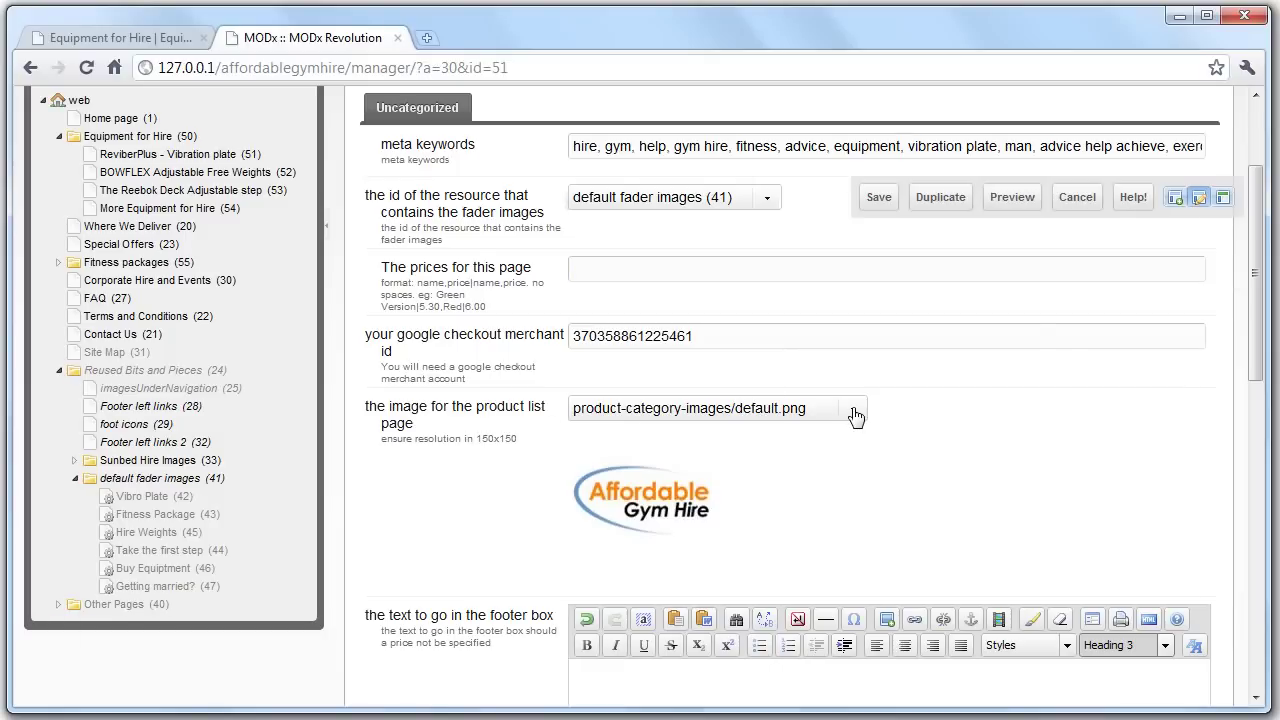
{"action": "left_click", "coordinate": [855, 416]}
{"action": "left_click", "coordinate": [520, 290]}
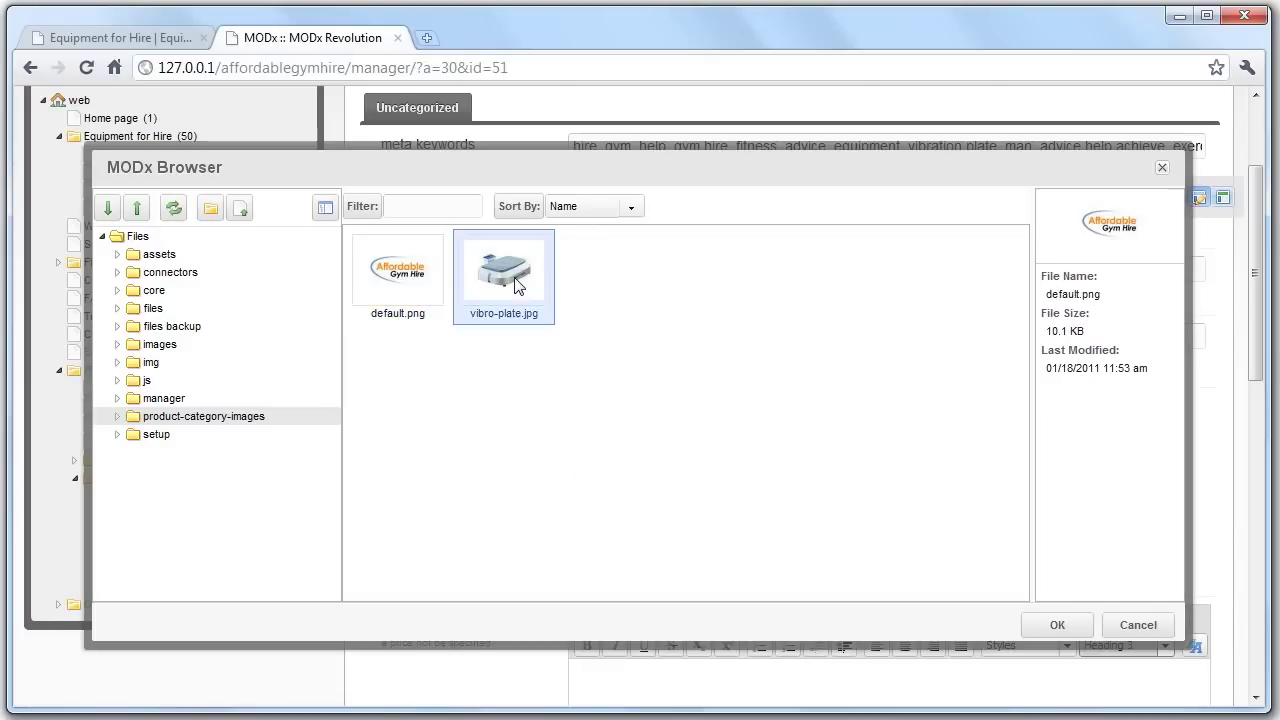
{"action": "left_click", "coordinate": [1163, 170]}
{"action": "scroll", "coordinate": [910, 477], "scroll_direction": "up", "scroll_amount": 3}
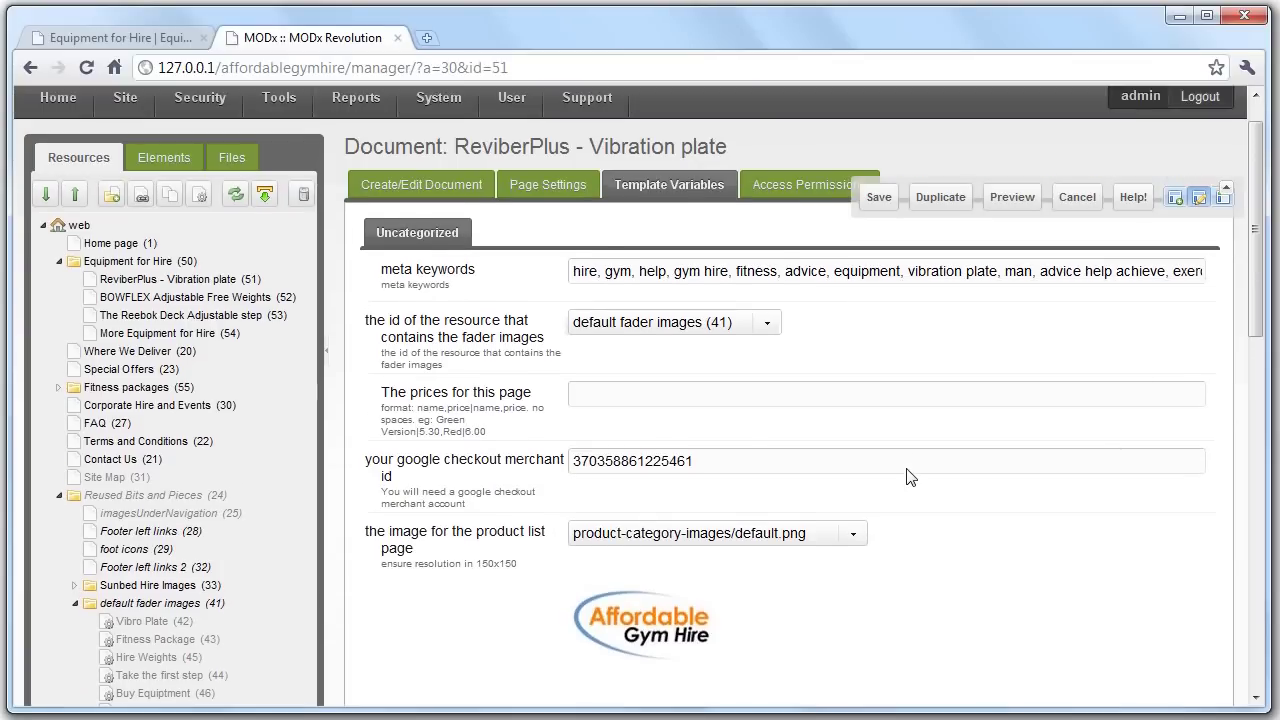
{"action": "left_click_drag", "start_coordinate": [776, 462], "coordinate": [530, 476]}
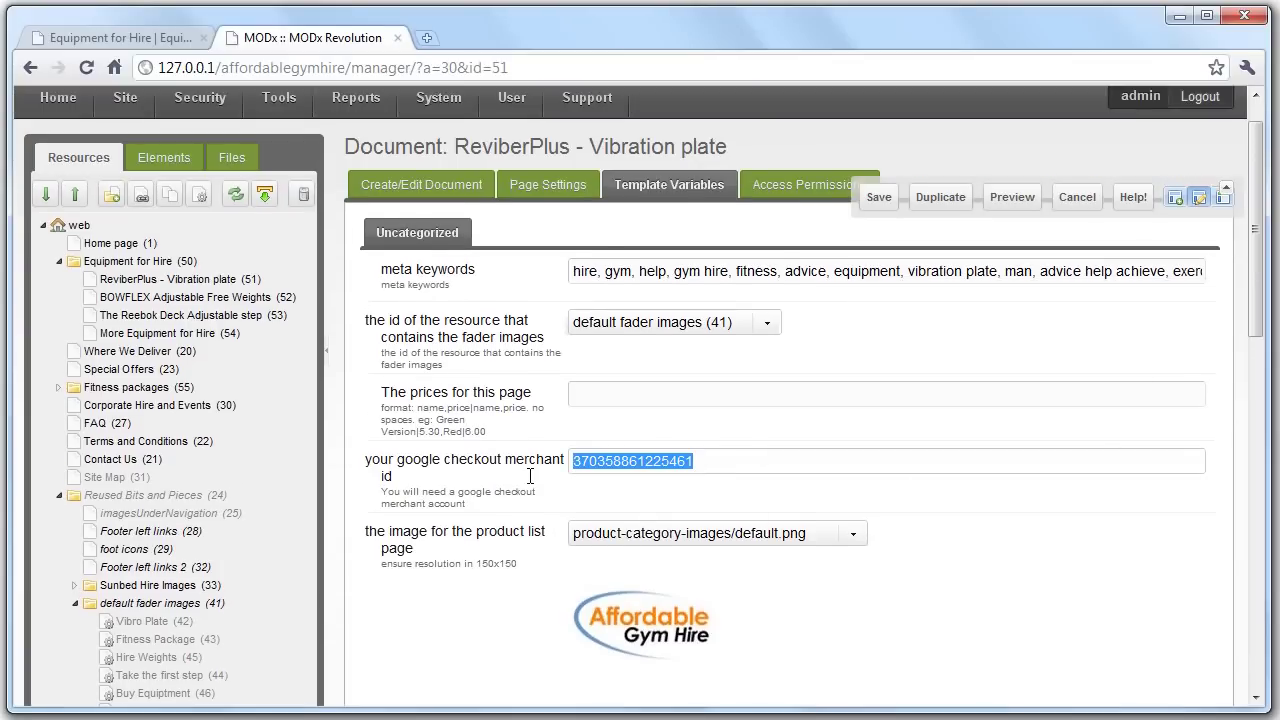
{"action": "left_click", "coordinate": [168, 40]}
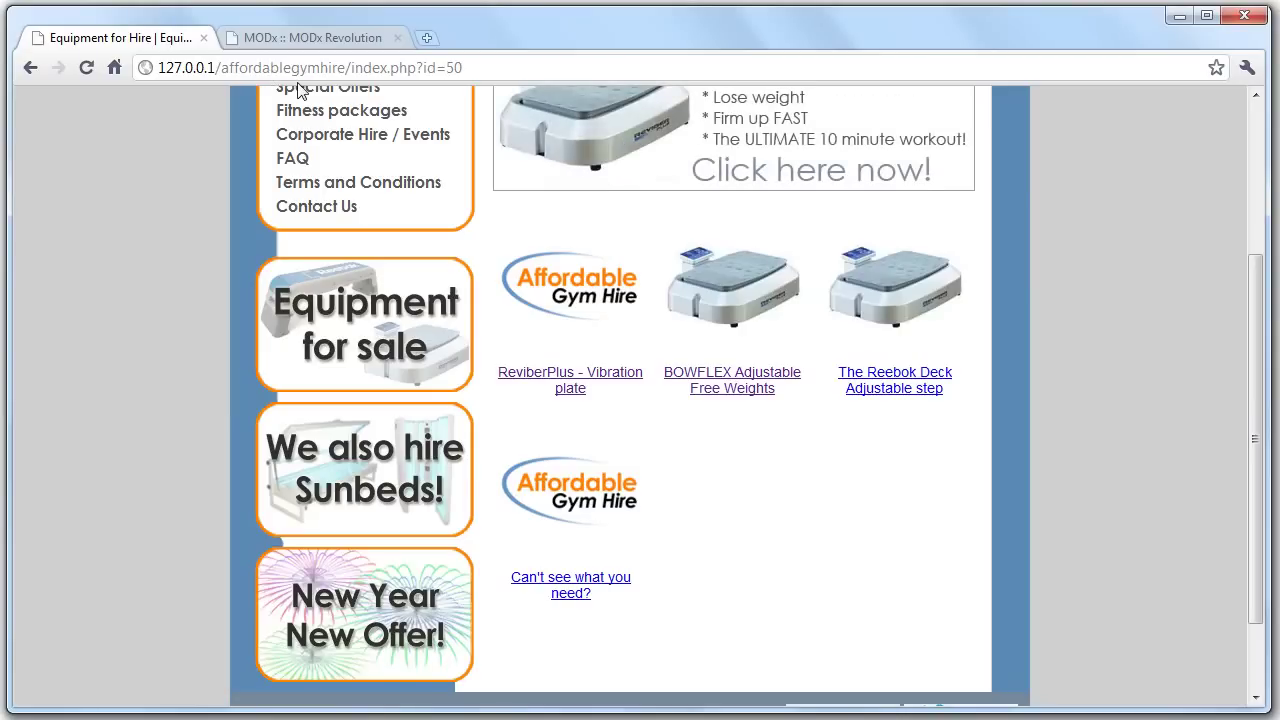
{"action": "left_click", "coordinate": [355, 38]}
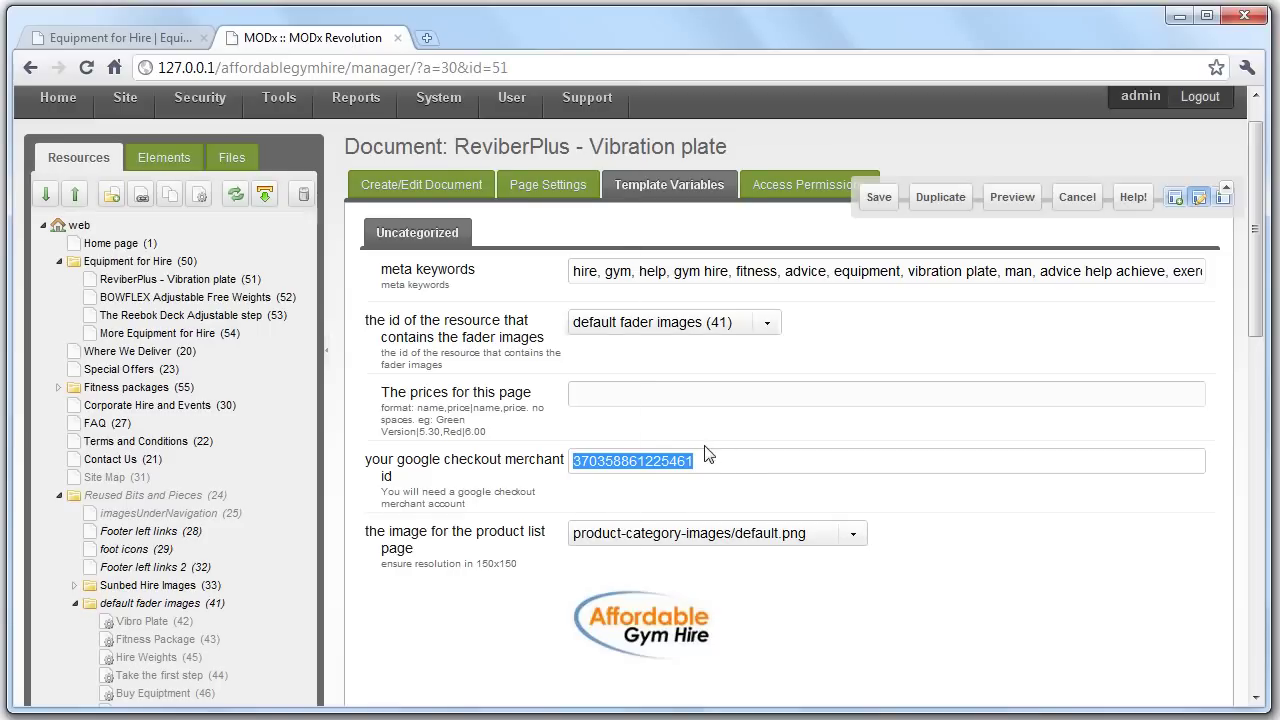
{"action": "left_click", "coordinate": [712, 461]}
{"action": "key", "text": "ctrl+a"}
Duplicate ReviberPlus - Vibration plate as a new resource named bfgfgb.
{"action": "right_click", "coordinate": [137, 284]}
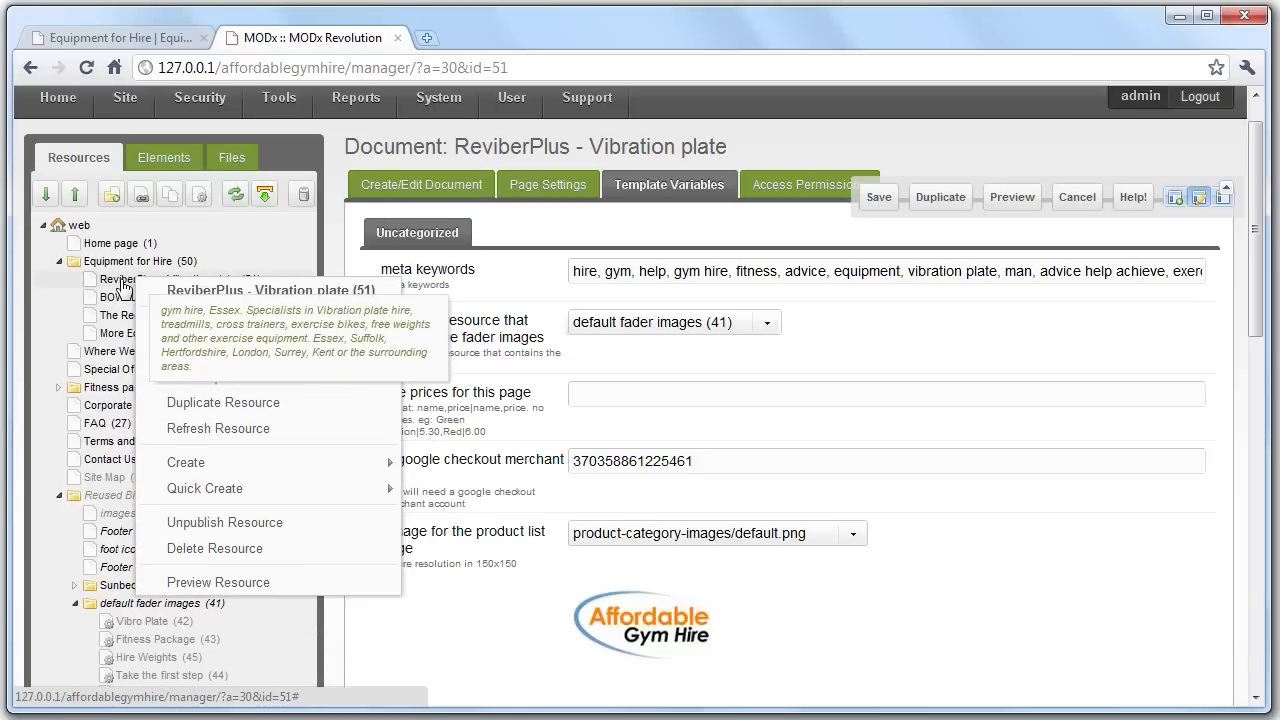
{"action": "left_click", "coordinate": [278, 404]}
{"action": "left_click", "coordinate": [611, 394]}
{"action": "type", "text": "bfgfgb"}
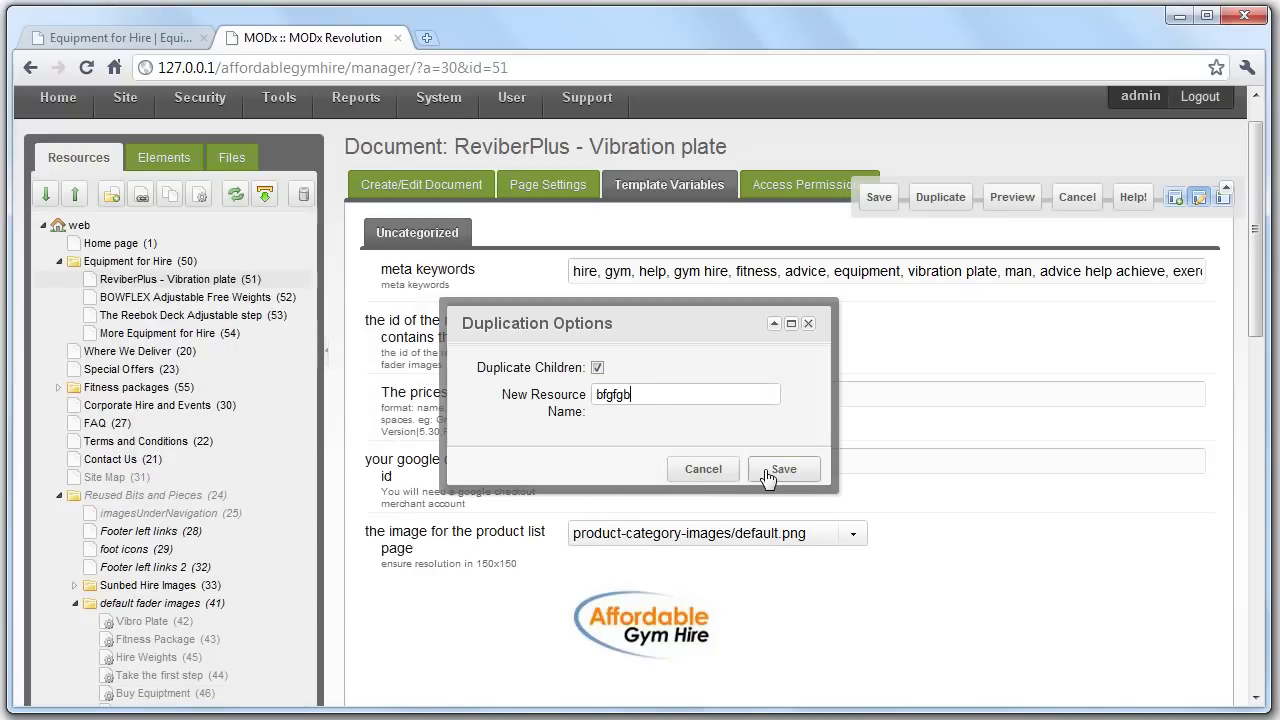
{"action": "left_click", "coordinate": [767, 477]}
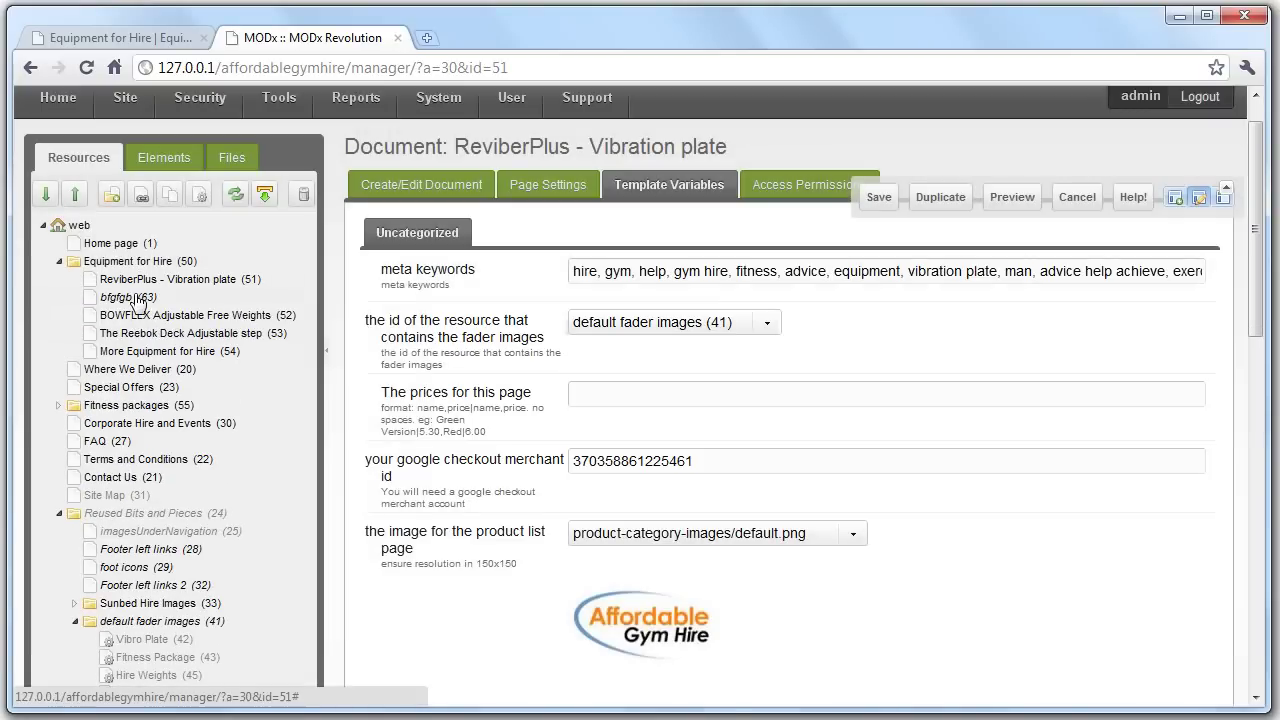
Give bfgfgb placeholder long title, summary and menu title dsfgsdfg, publish it, and check the live listing.
{"action": "left_click", "coordinate": [134, 299]}
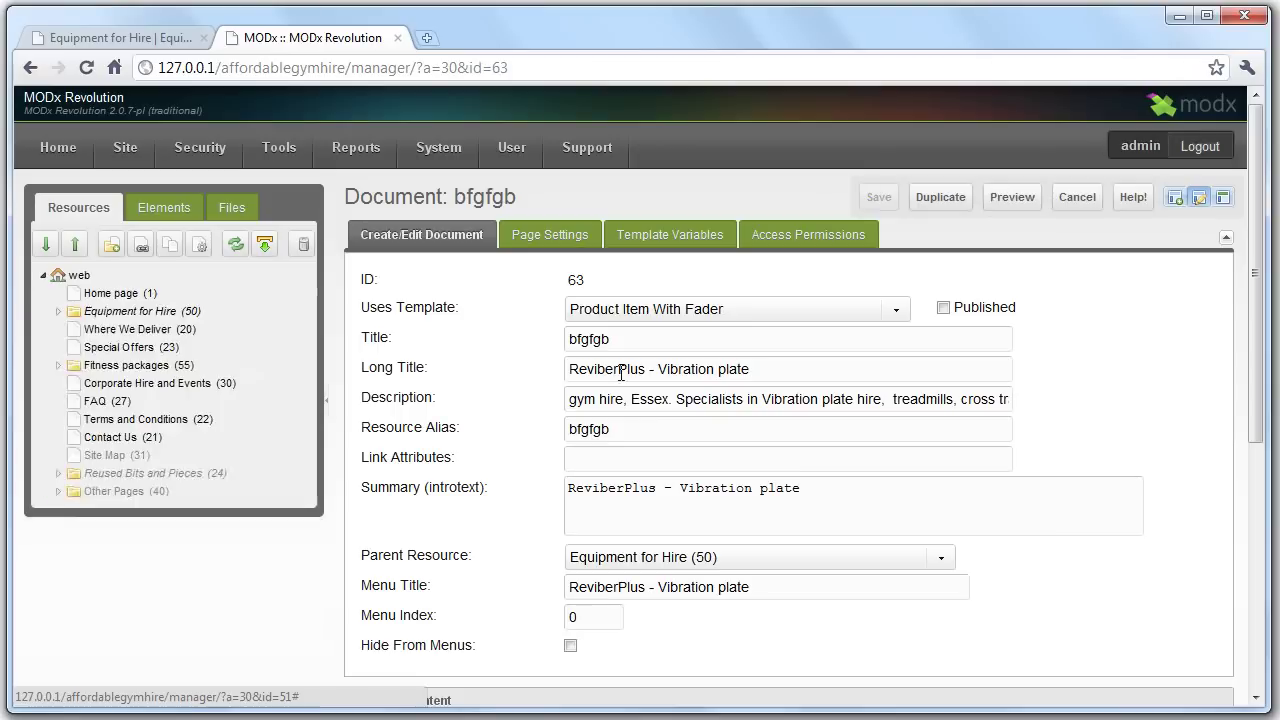
{"action": "triple_click", "coordinate": [650, 369]}
{"action": "type", "text": "sdfsdfg"}
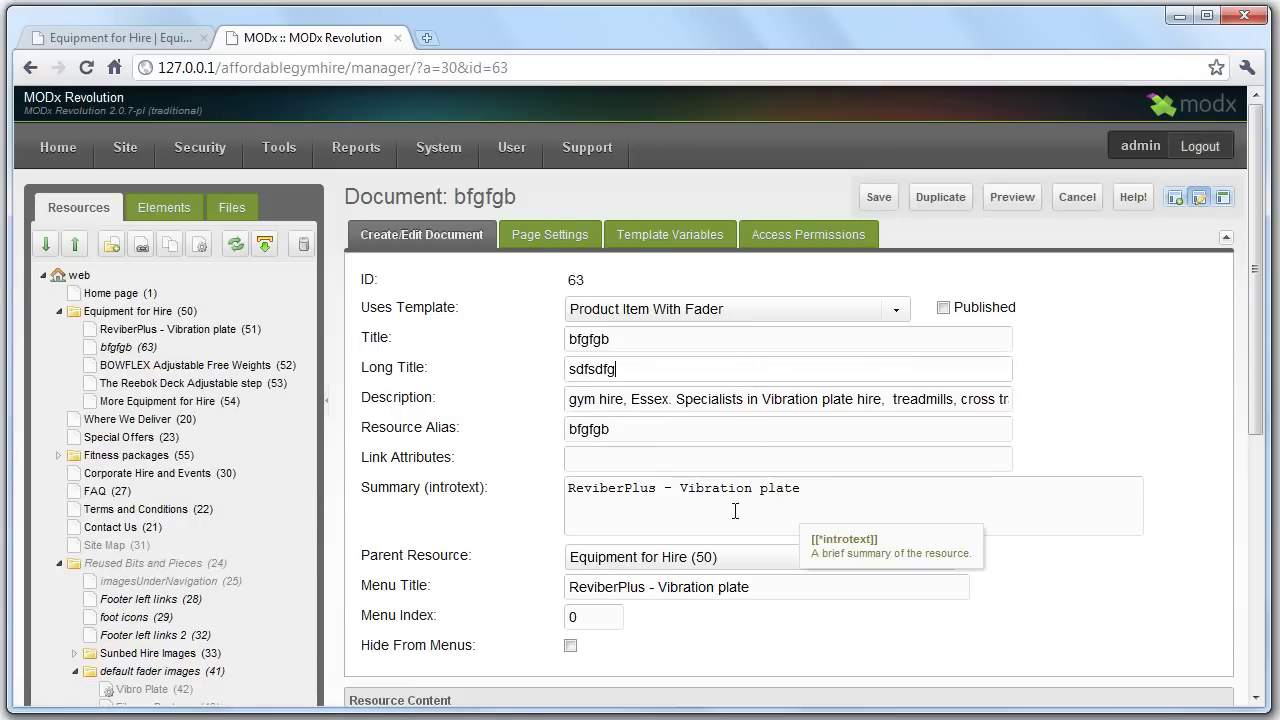
{"action": "triple_click", "coordinate": [787, 516]}
{"action": "type", "text": "sdfgsdfg"}
{"action": "left_click_drag", "start_coordinate": [752, 589], "coordinate": [520, 600]}
{"action": "type", "text": "dsfgsdfg"}
{"action": "scroll", "coordinate": [1000, 340], "scroll_direction": "down", "scroll_amount": 1}
{"action": "left_click", "coordinate": [943, 257]}
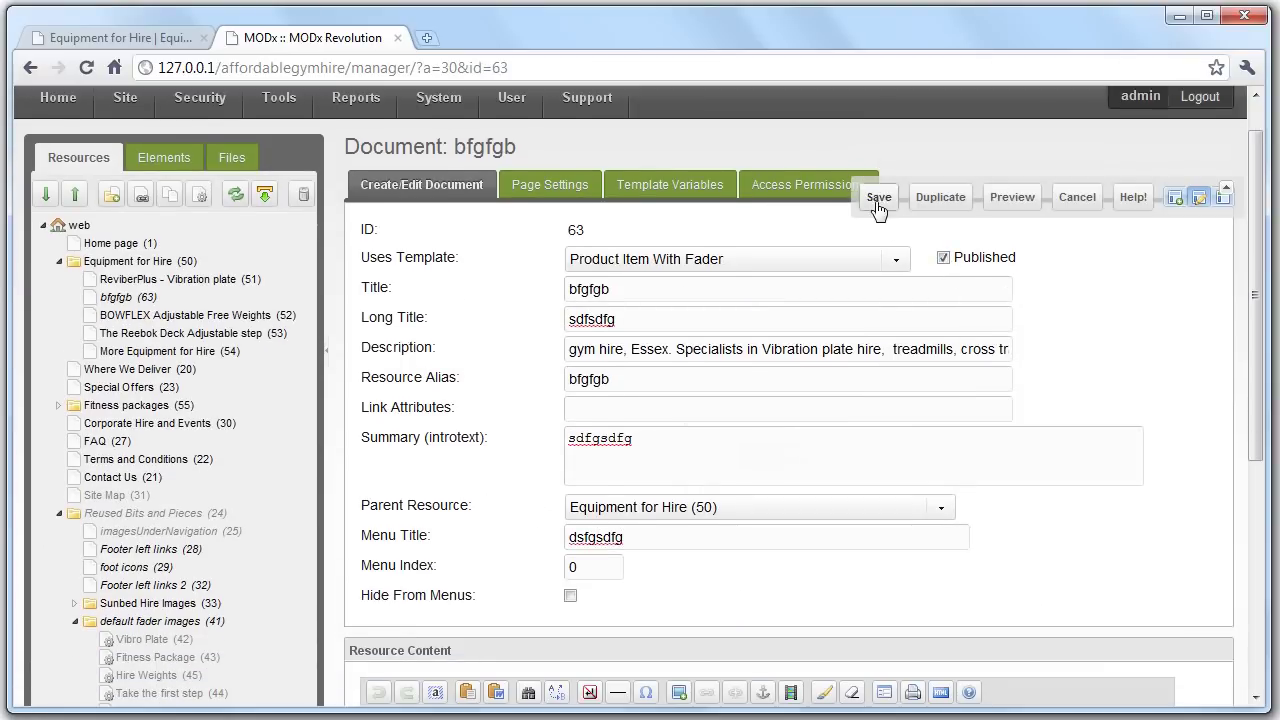
{"action": "left_click", "coordinate": [877, 200]}
{"action": "left_click", "coordinate": [124, 38]}
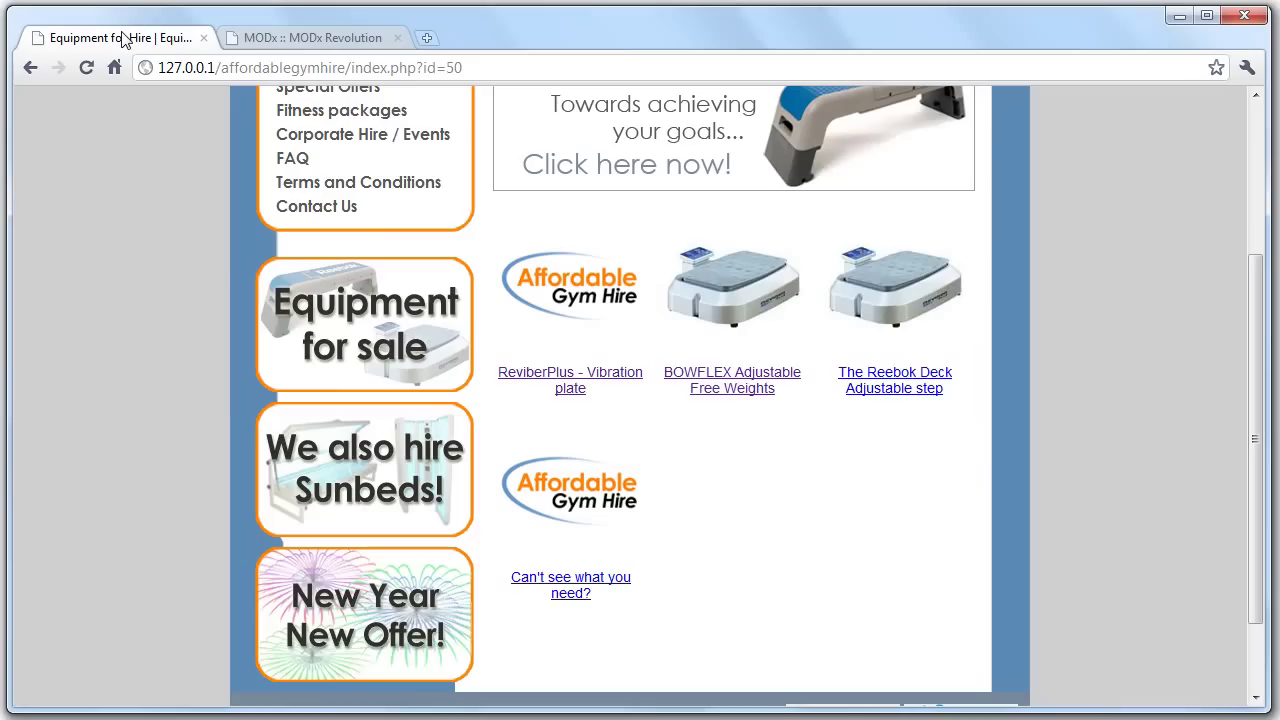
{"action": "left_click", "coordinate": [80, 69]}
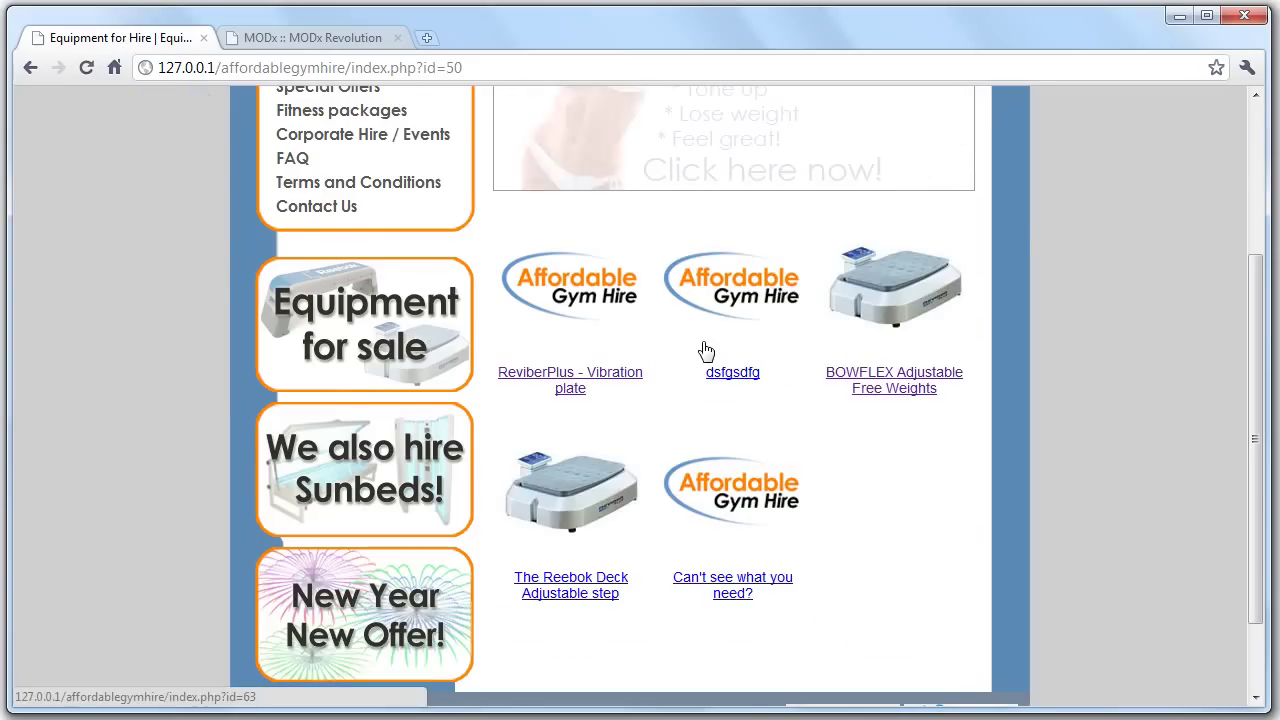
Compare the live Equipment for Hire page with the manager's resource tree.
{"action": "left_click", "coordinate": [314, 38]}
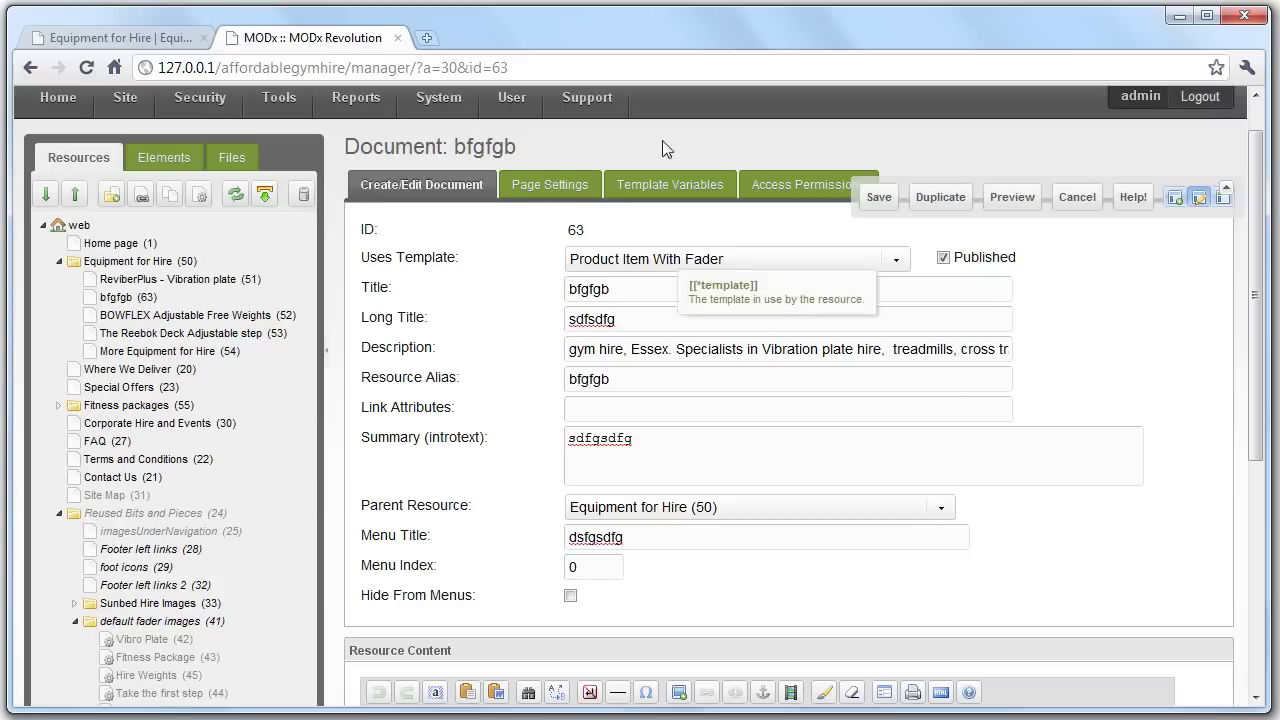
{"action": "scroll", "coordinate": [675, 452], "scroll_direction": "down", "scroll_amount": 3}
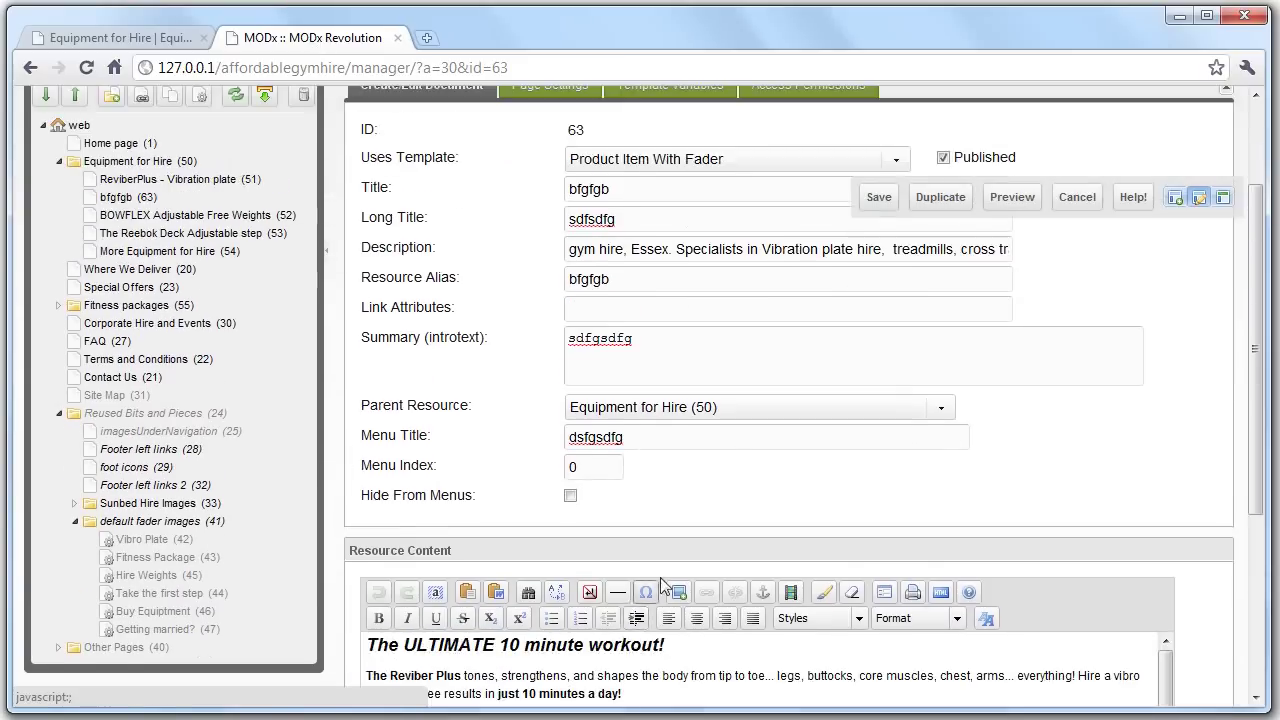
{"action": "scroll", "coordinate": [585, 400], "scroll_direction": "up", "scroll_amount": 3}
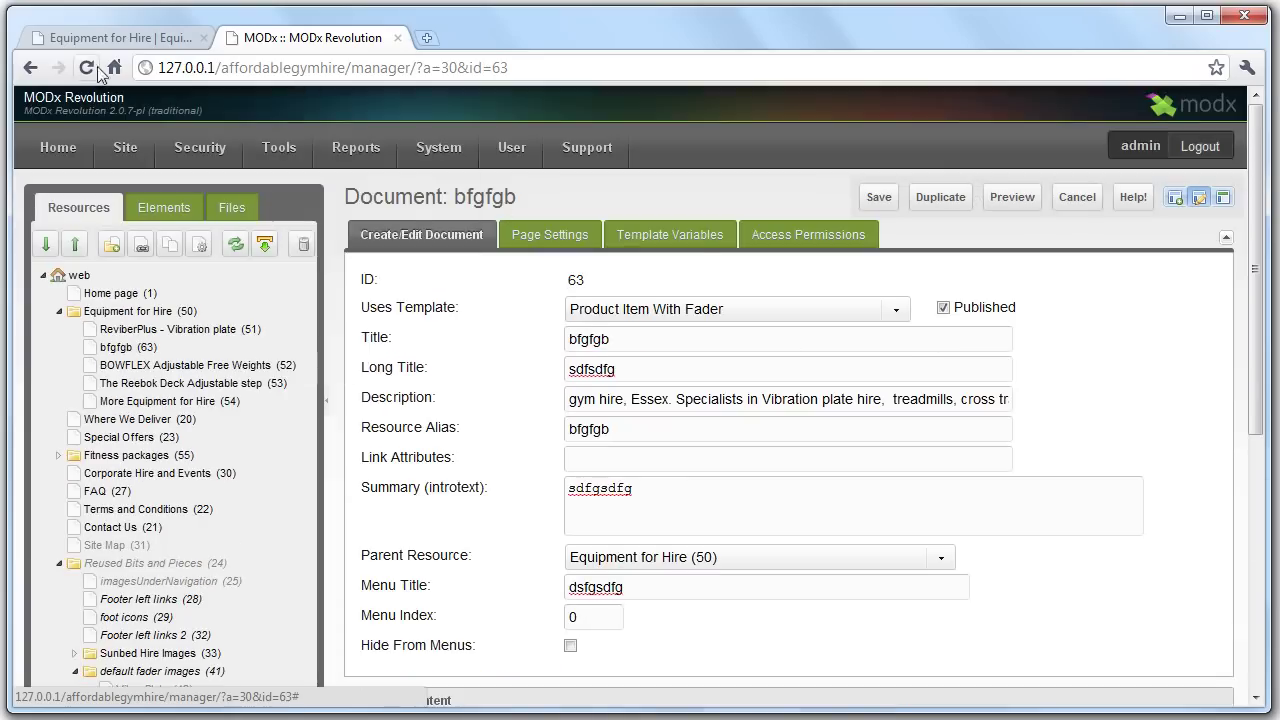
{"action": "left_click", "coordinate": [180, 38]}
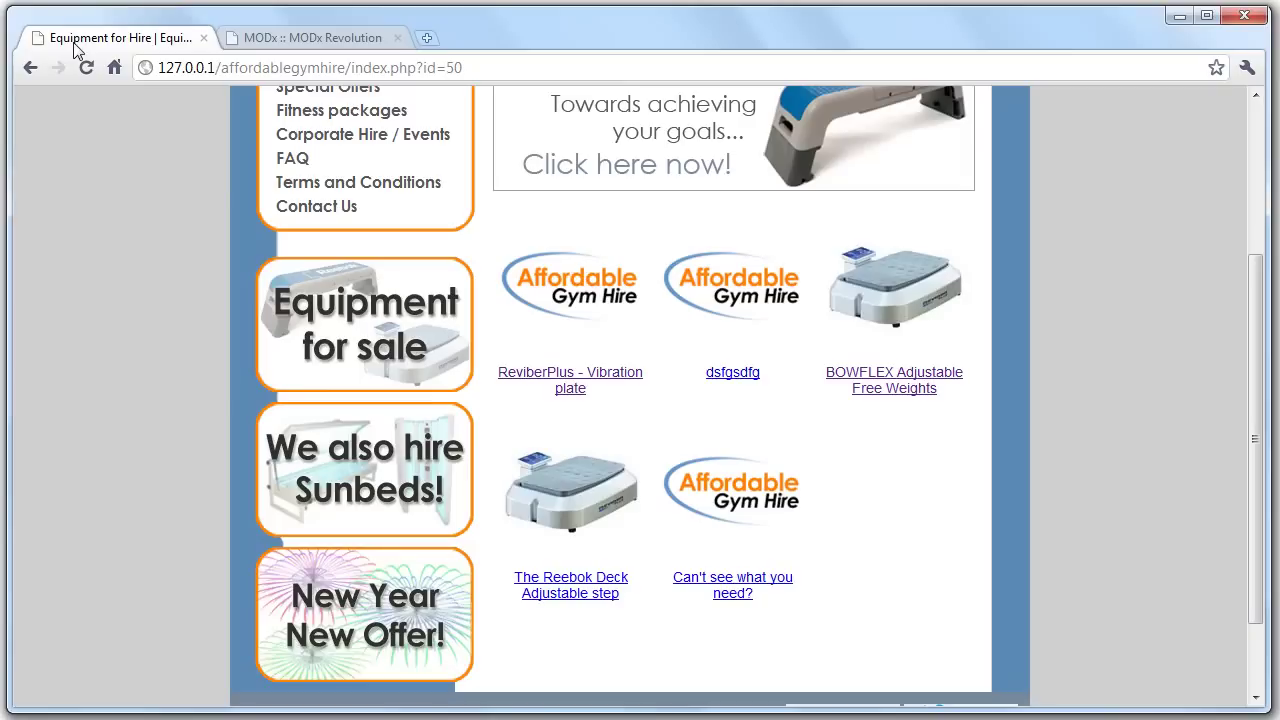
{"action": "left_click", "coordinate": [280, 40]}
Delete bfgfgb (63) and purge it from the trash.
{"action": "right_click", "coordinate": [125, 348]}
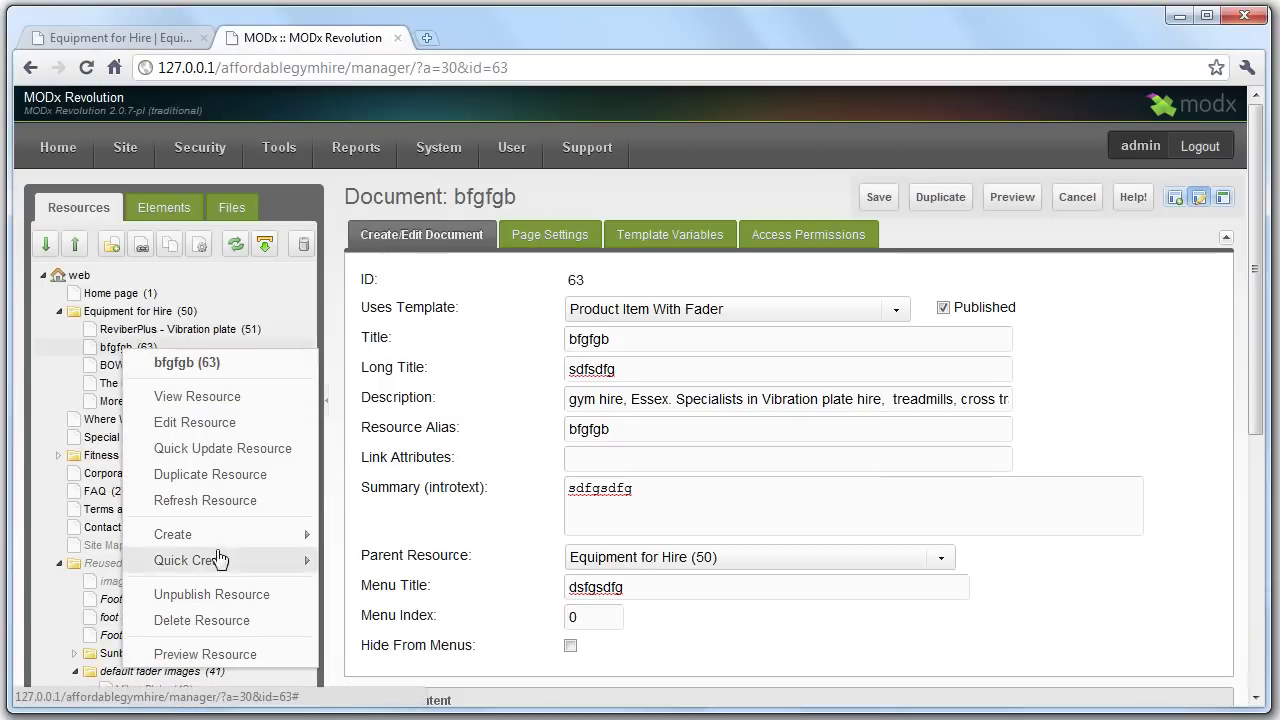
{"action": "left_click", "coordinate": [208, 621]}
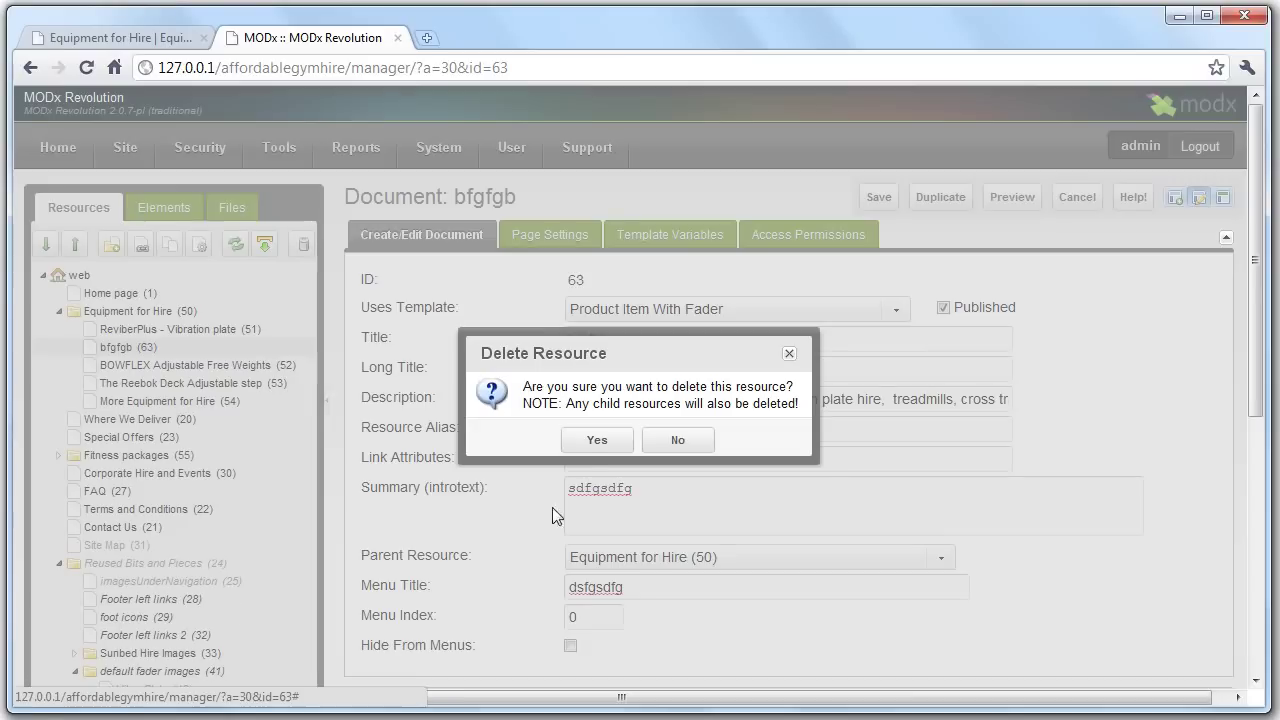
{"action": "left_click", "coordinate": [591, 441]}
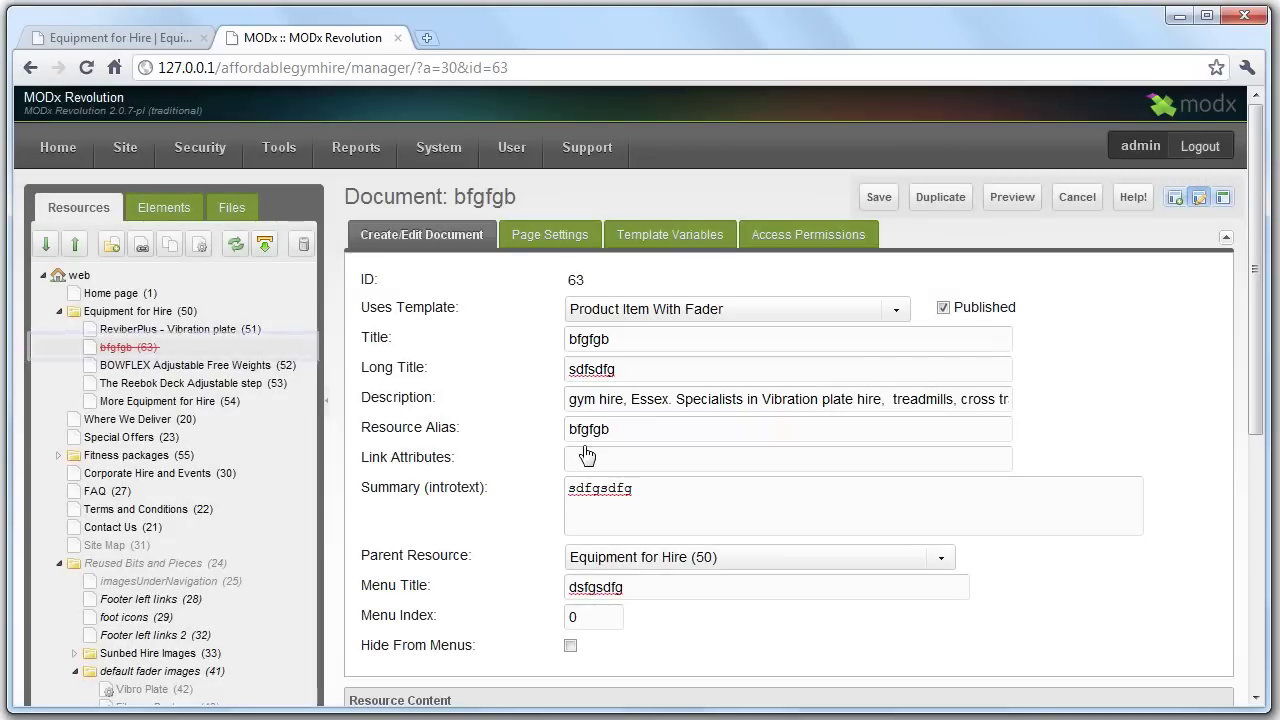
{"action": "left_click", "coordinate": [303, 244]}
{"action": "left_click", "coordinate": [594, 440]}
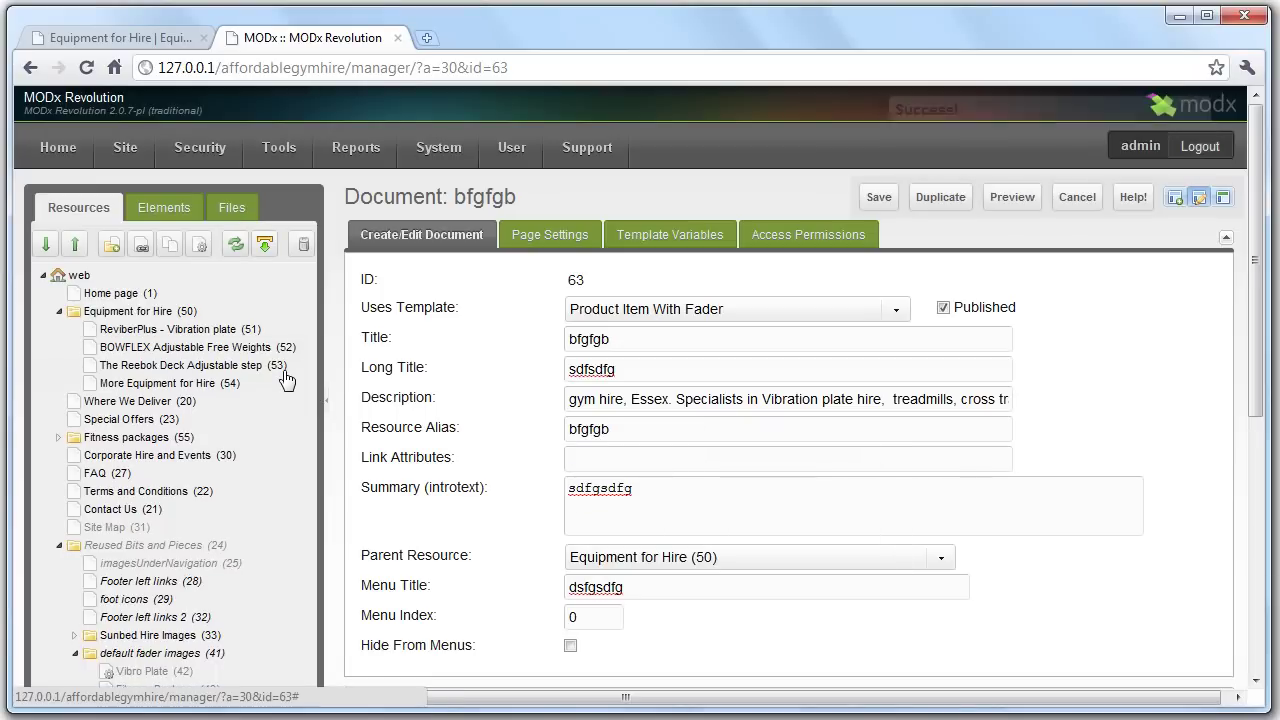
Duplicate Equipment for Hire with its children as 'new category' and expand it.
{"action": "right_click", "coordinate": [110, 311]}
{"action": "left_click", "coordinate": [214, 439]}
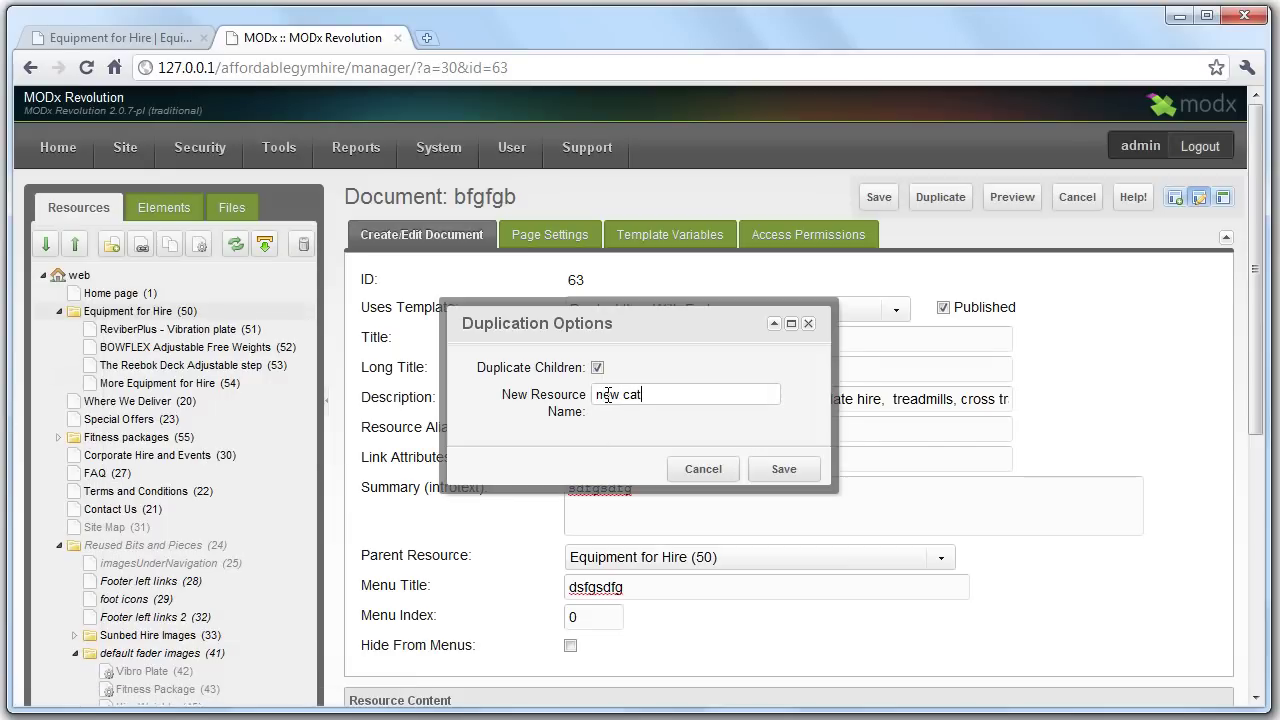
{"action": "key", "text": "Return"}
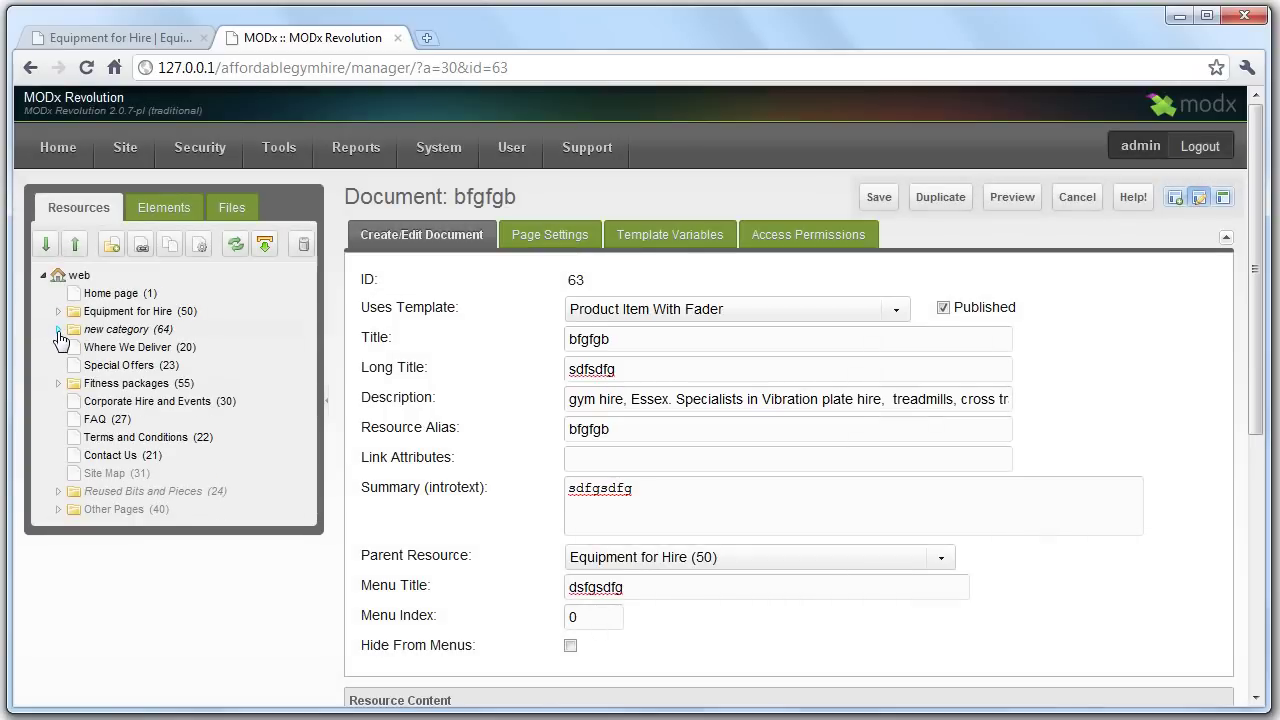
{"action": "left_click", "coordinate": [58, 331]}
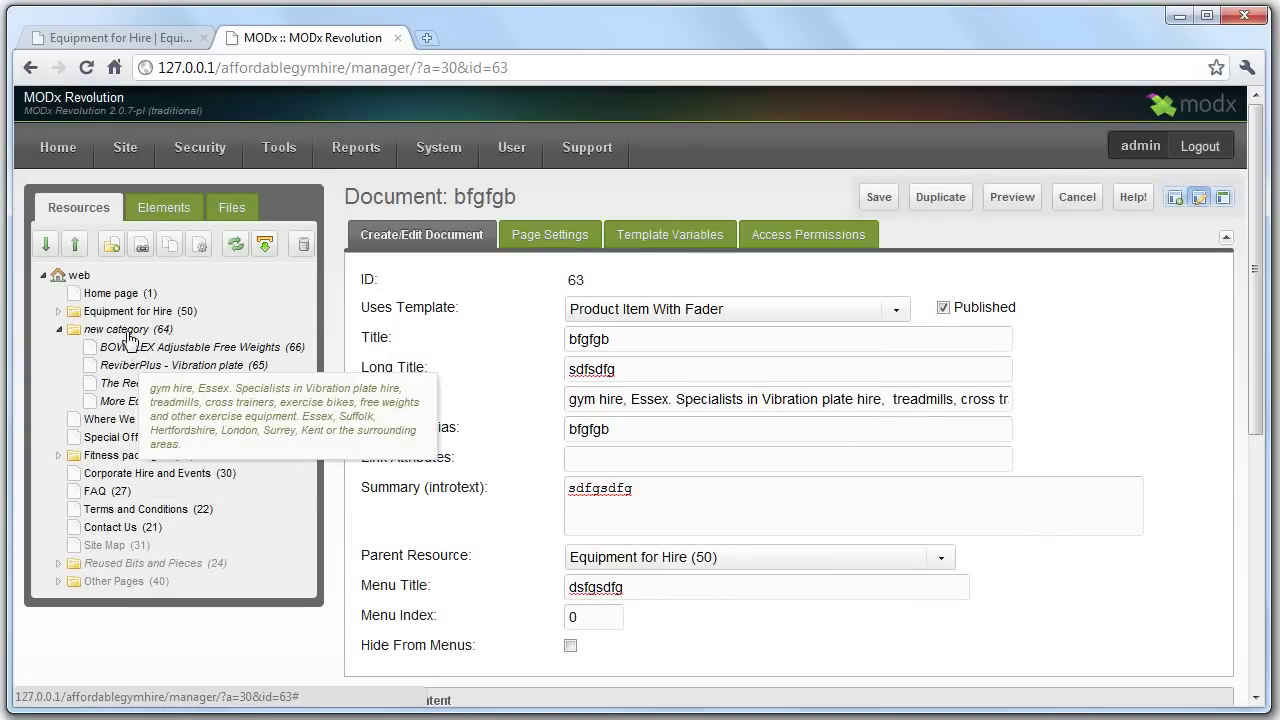
Check the live site, then open new category and tick Published.
{"action": "left_click", "coordinate": [115, 37]}
{"action": "left_click", "coordinate": [86, 68]}
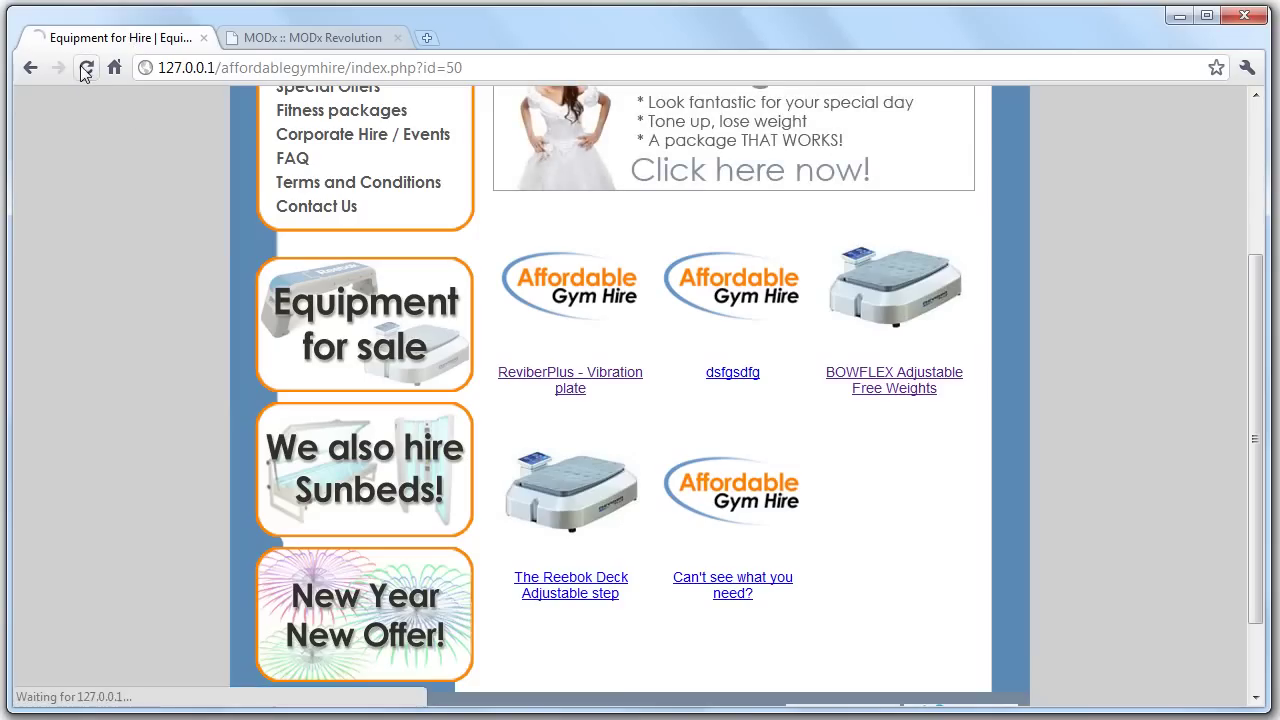
{"action": "scroll", "coordinate": [337, 297], "scroll_direction": "up", "scroll_amount": 3}
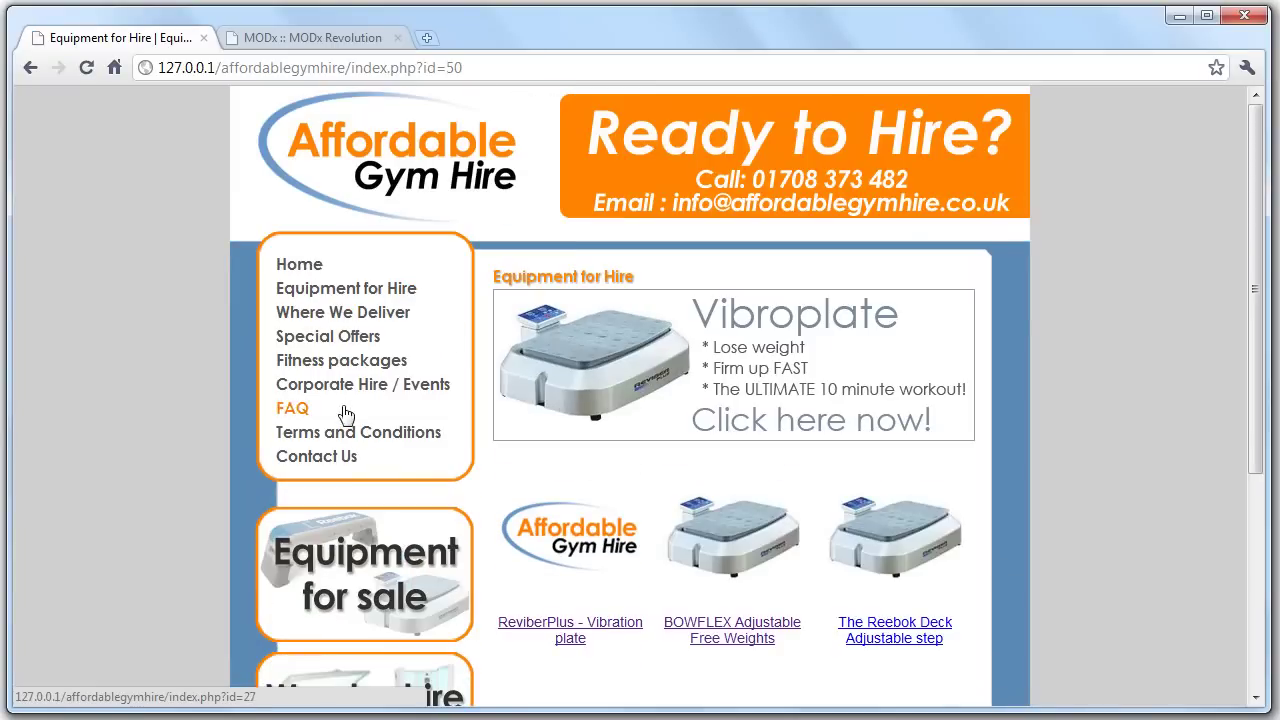
{"action": "left_click", "coordinate": [293, 36]}
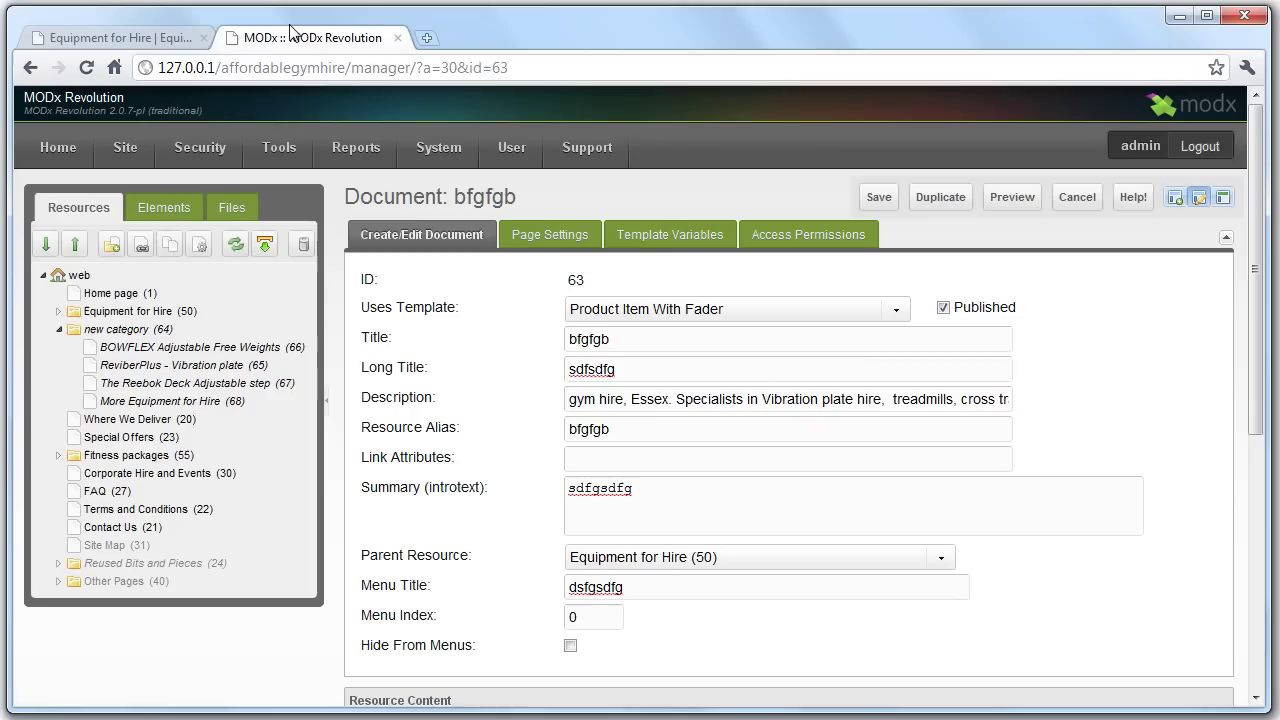
{"action": "left_click", "coordinate": [138, 331]}
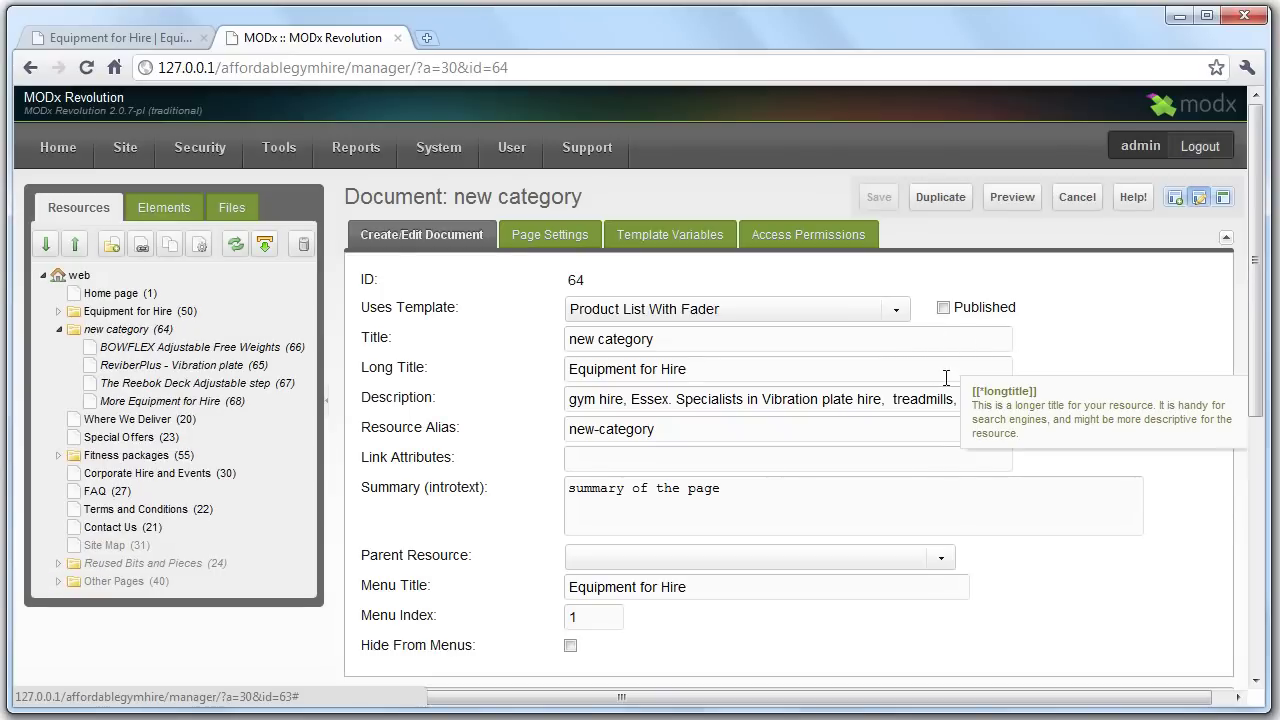
{"action": "left_click", "coordinate": [943, 307]}
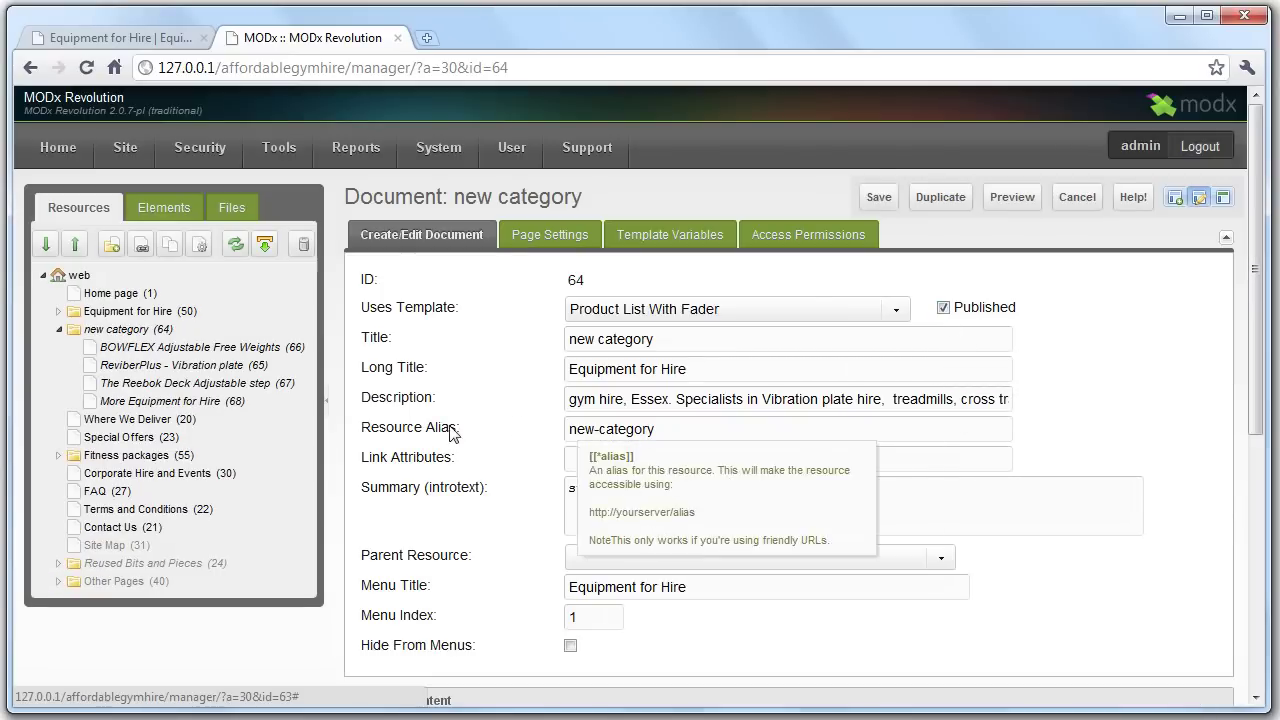
Save new category and publish its BOWFLEX Adjustable Free Weights and ReviberPlus children.
{"action": "left_click", "coordinate": [880, 197]}
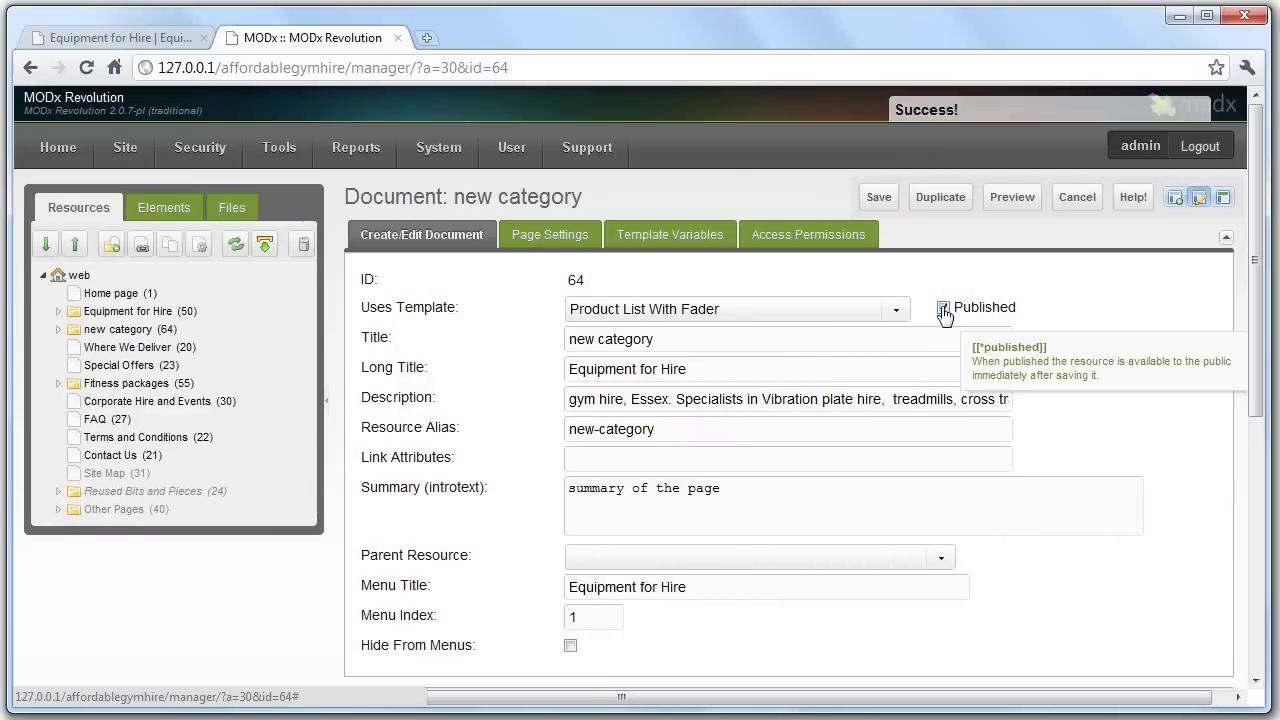
{"action": "left_click", "coordinate": [58, 329]}
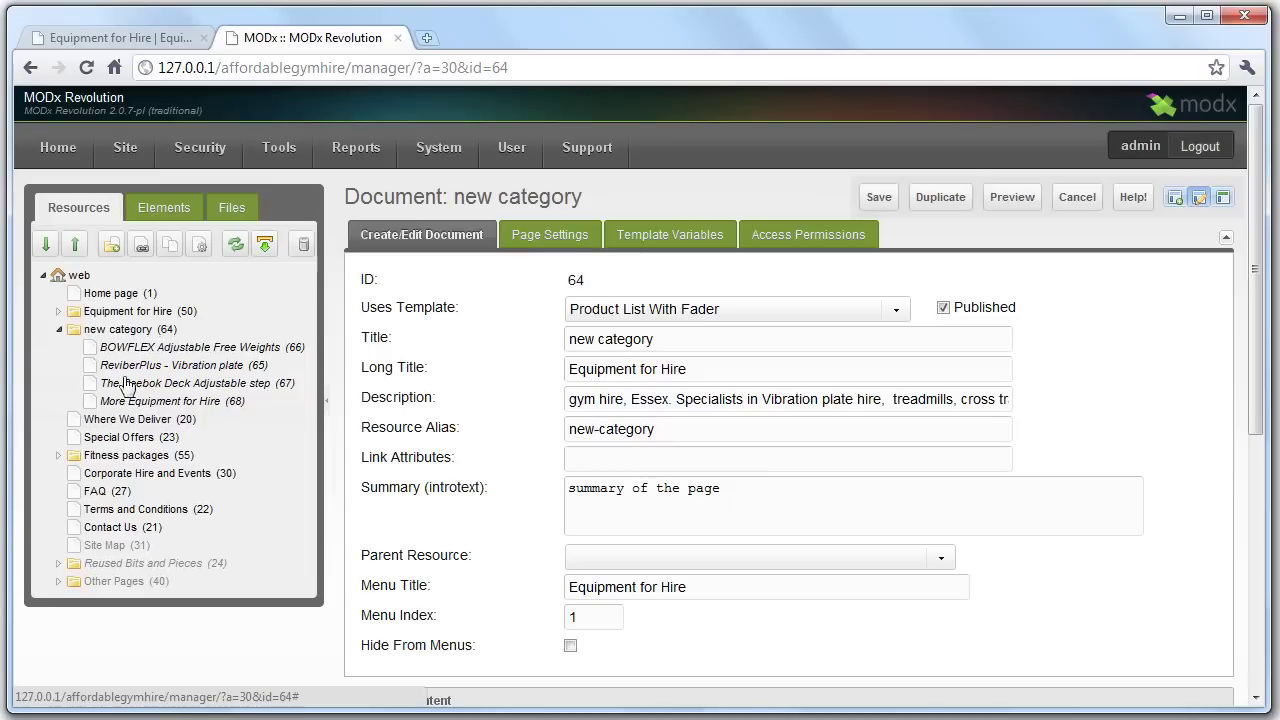
{"action": "right_click", "coordinate": [117, 347]}
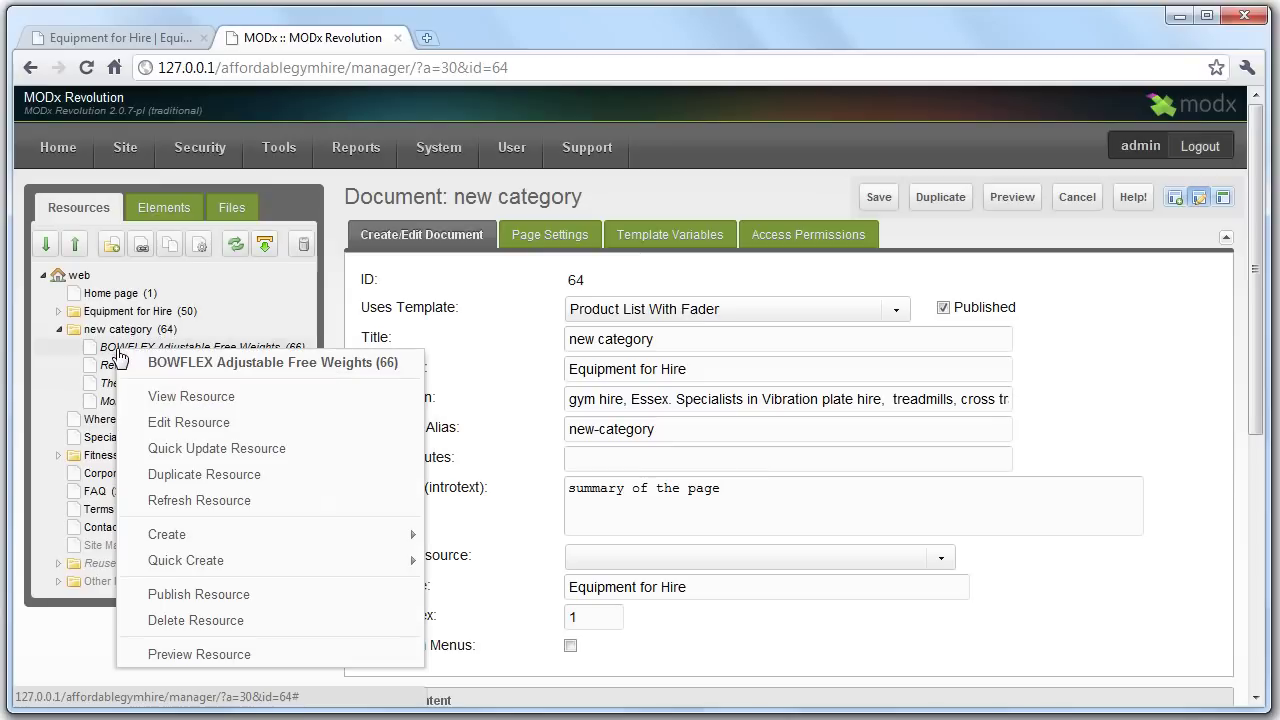
{"action": "left_click", "coordinate": [218, 597]}
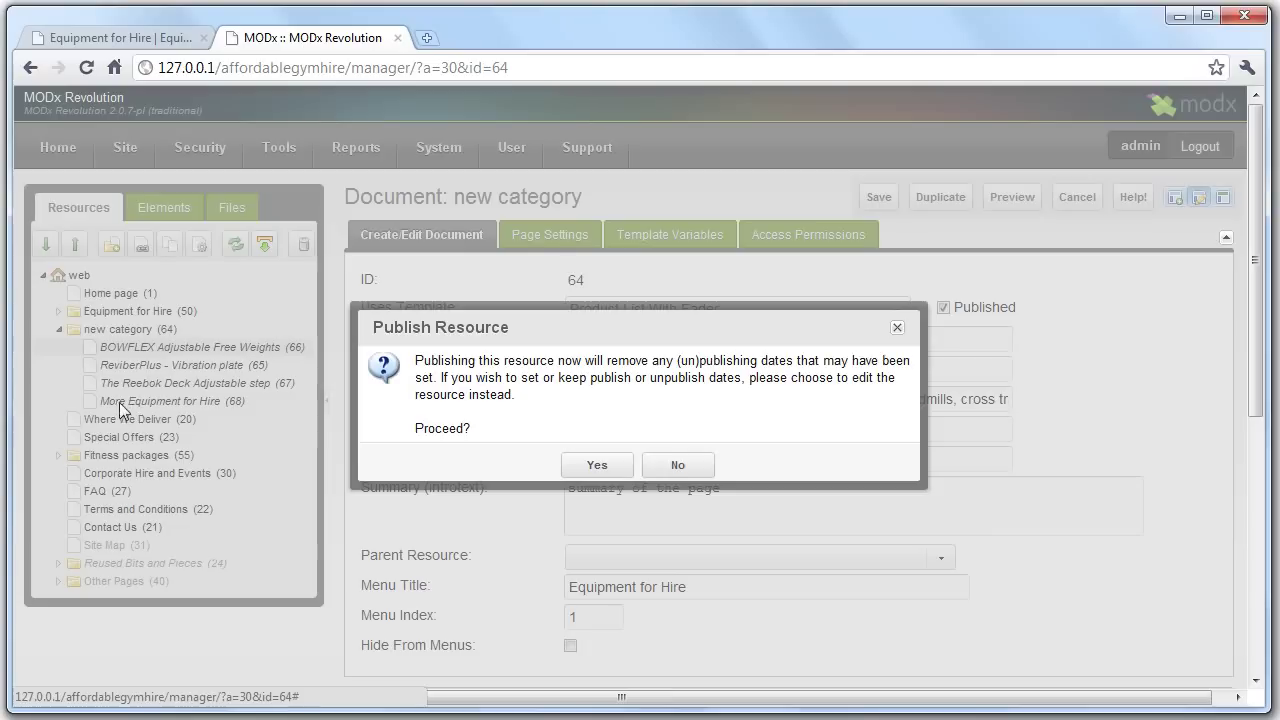
{"action": "left_click", "coordinate": [597, 465]}
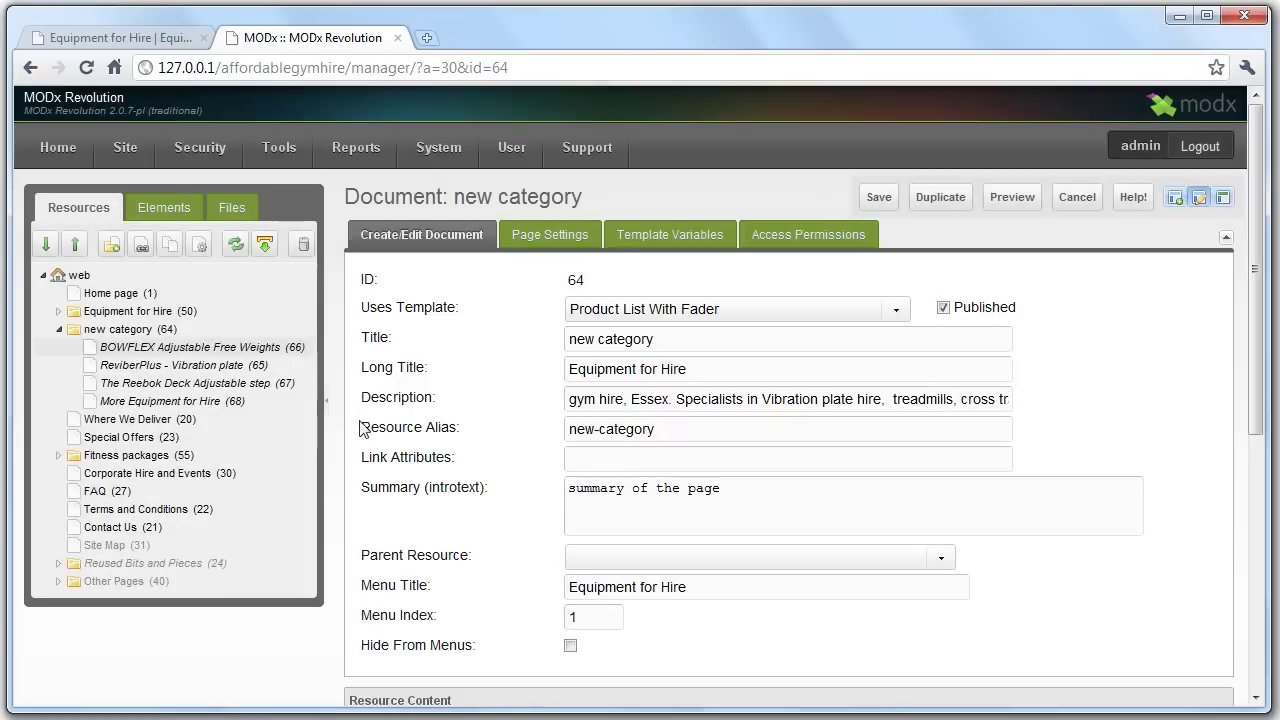
{"action": "right_click", "coordinate": [103, 368]}
{"action": "right_click", "coordinate": [103, 368]}
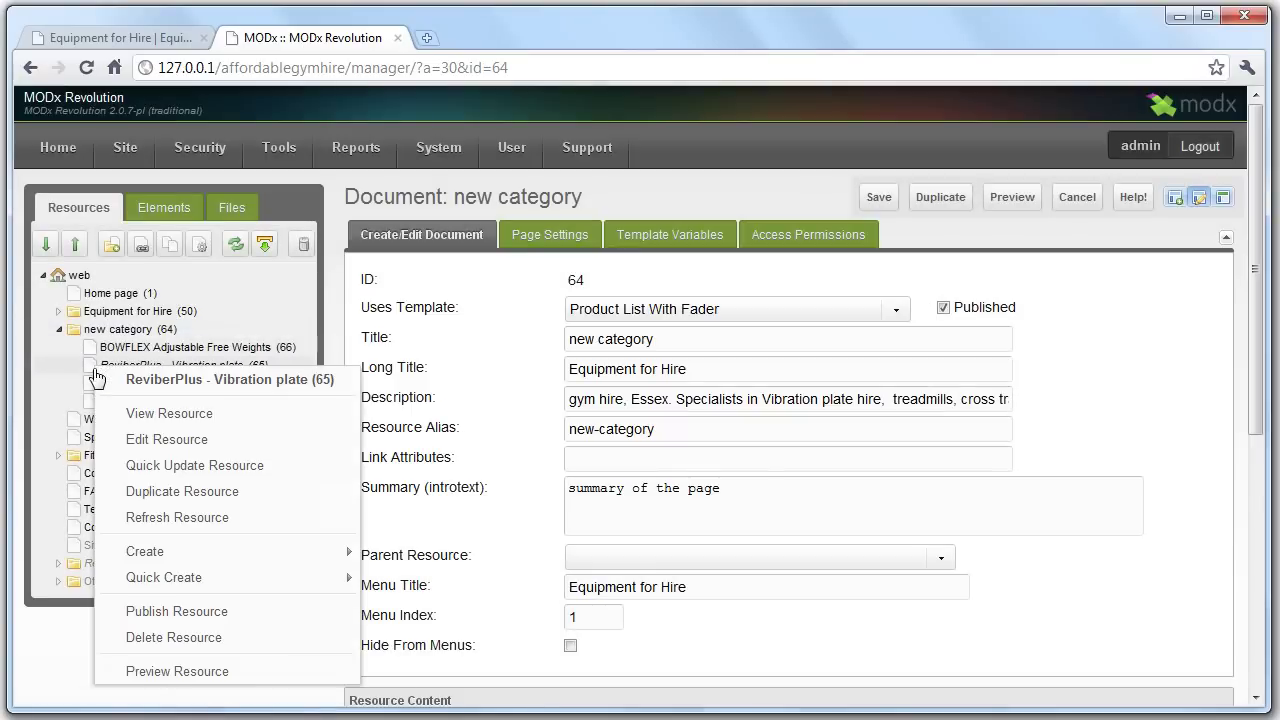
{"action": "left_click", "coordinate": [205, 612]}
{"action": "left_click", "coordinate": [597, 465]}
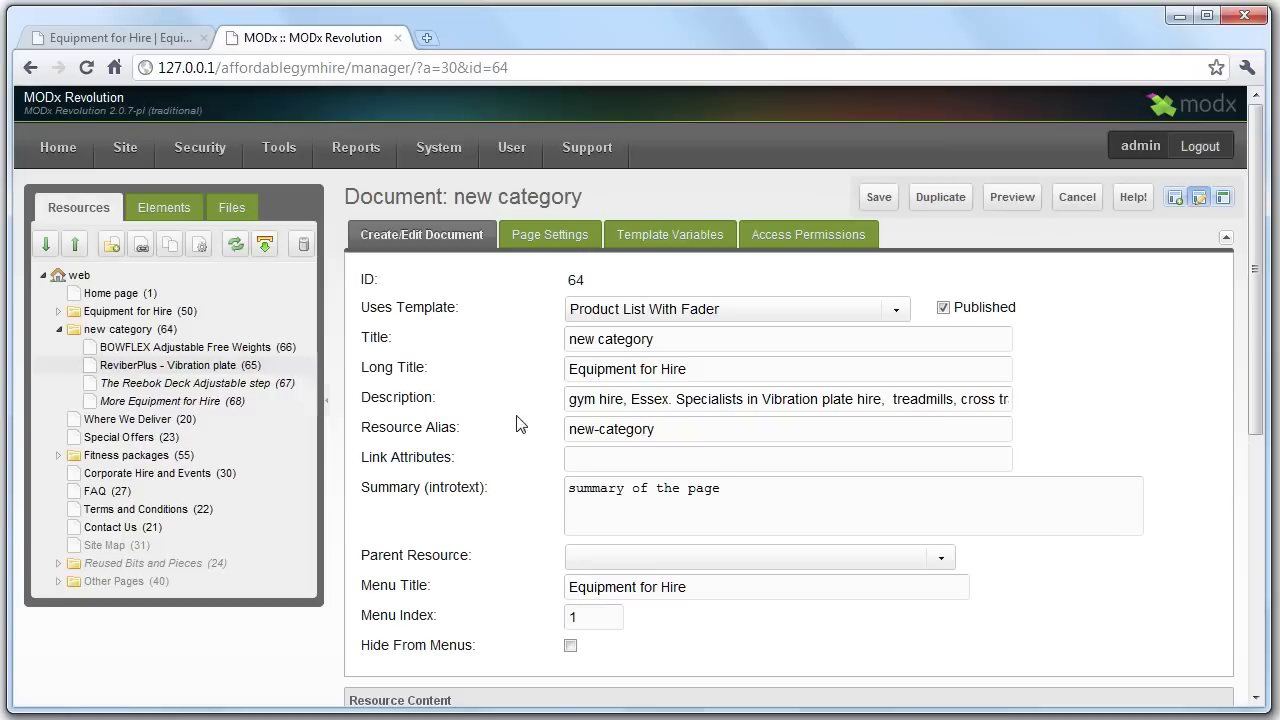
After checking the live page, change new category's menu title to 'new item' and save.
{"action": "left_click", "coordinate": [116, 40]}
{"action": "left_click", "coordinate": [88, 69]}
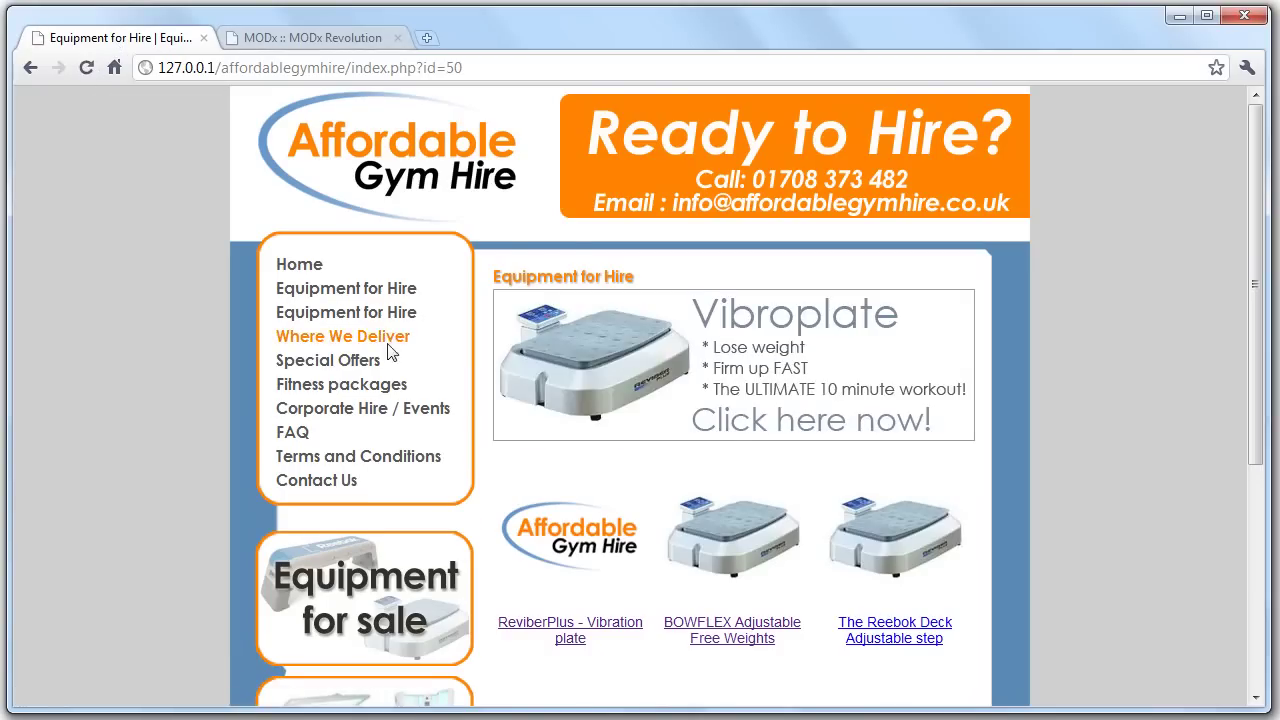
{"action": "left_click", "coordinate": [318, 40]}
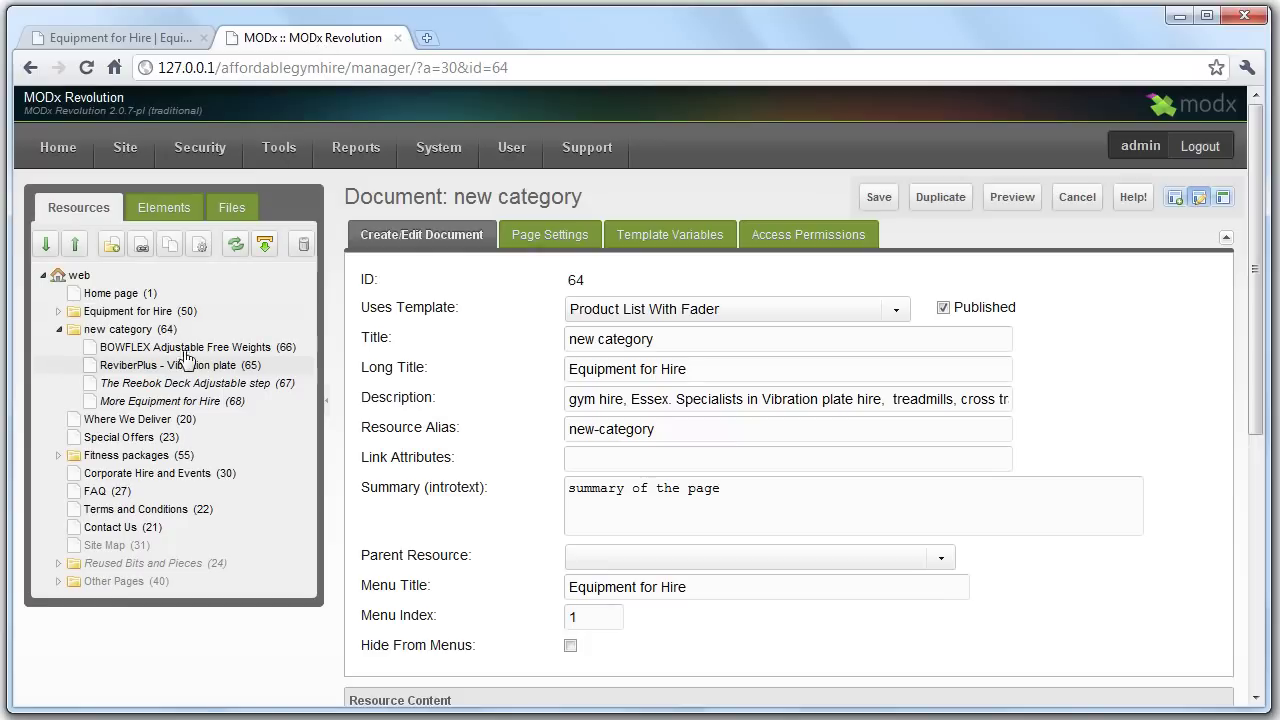
{"action": "left_click", "coordinate": [133, 333]}
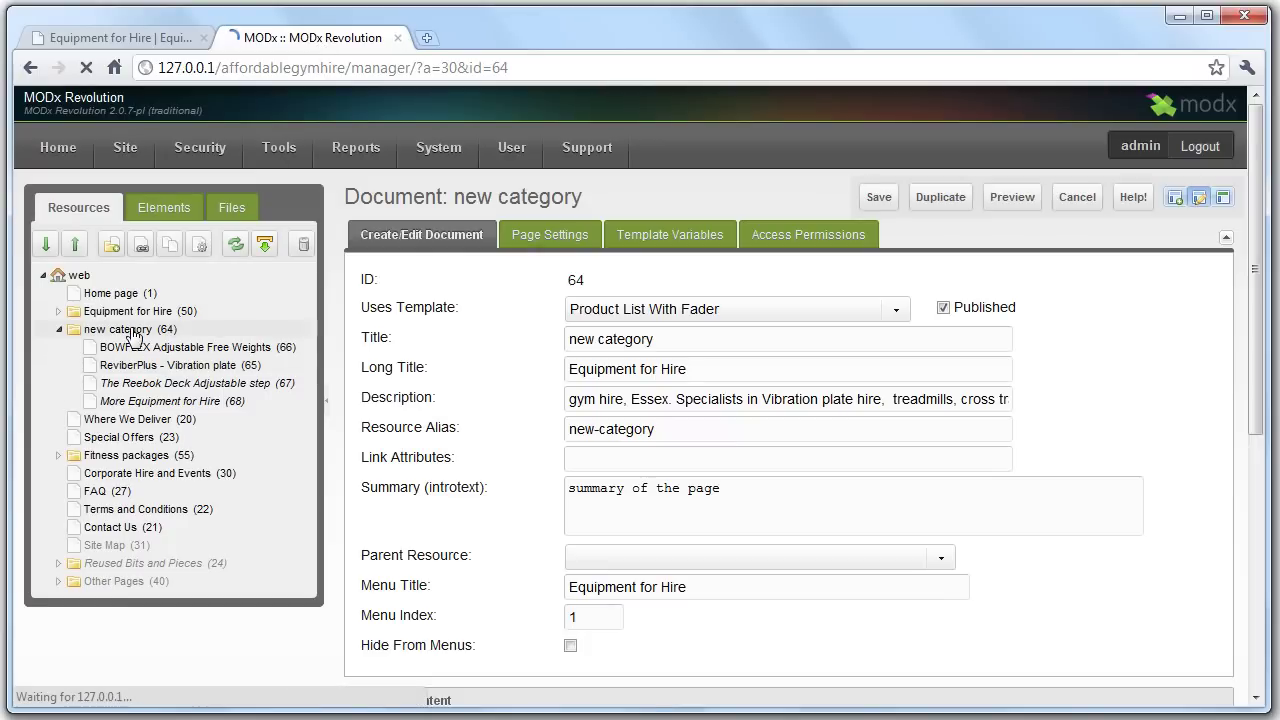
{"action": "left_click_drag", "start_coordinate": [690, 588], "coordinate": [455, 575]}
{"action": "type", "text": "new item"}
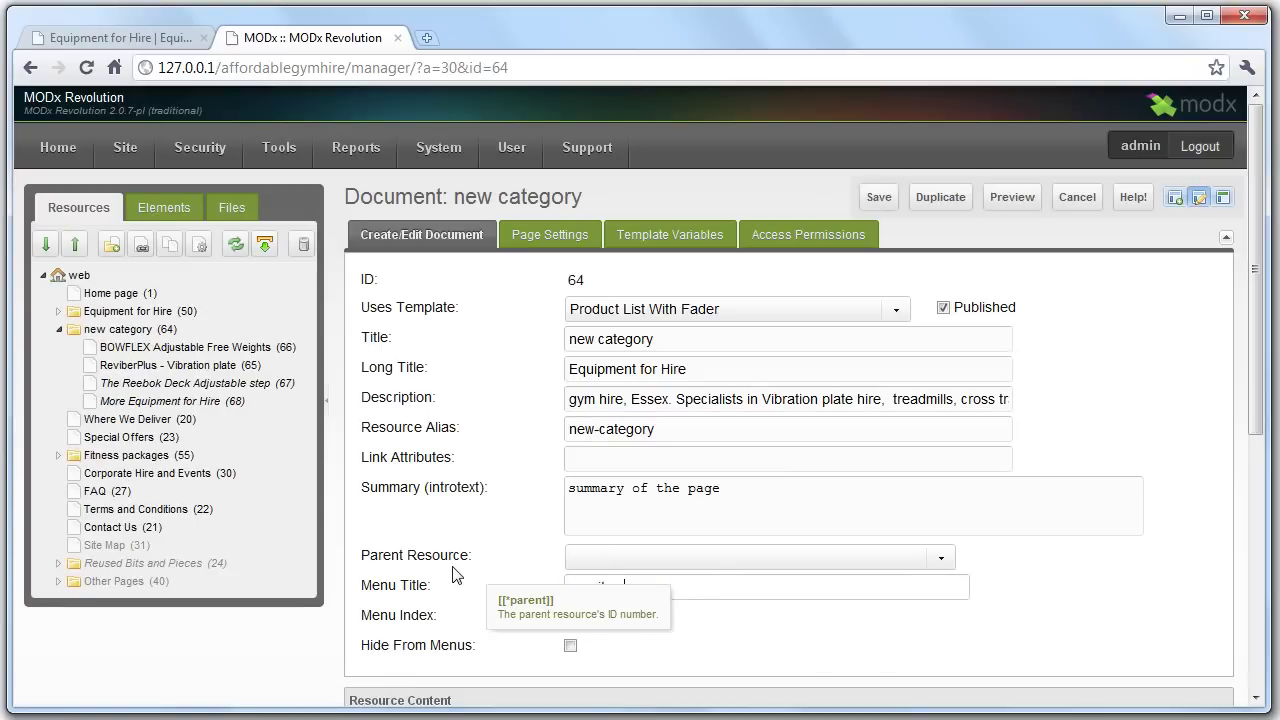
{"action": "left_click", "coordinate": [887, 200]}
Reload the live site and browse the new item page and its BOWFLEX product page.
{"action": "left_click", "coordinate": [100, 38]}
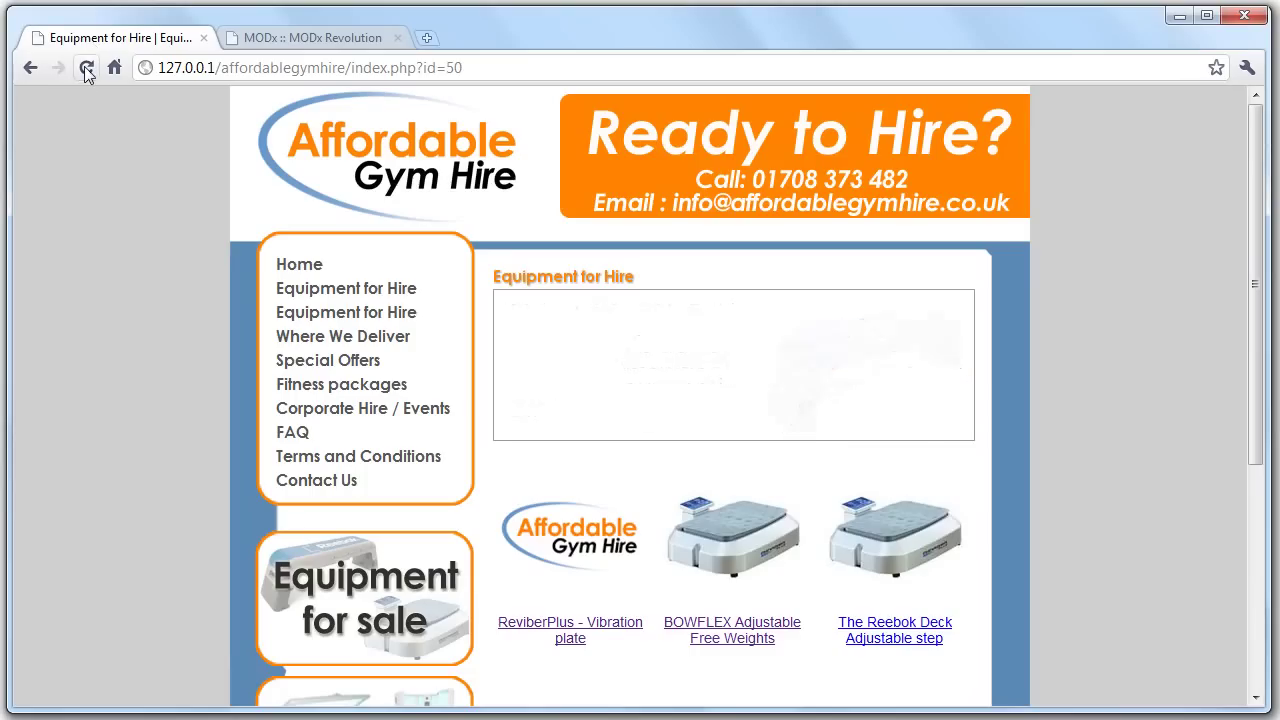
{"action": "left_click", "coordinate": [86, 70]}
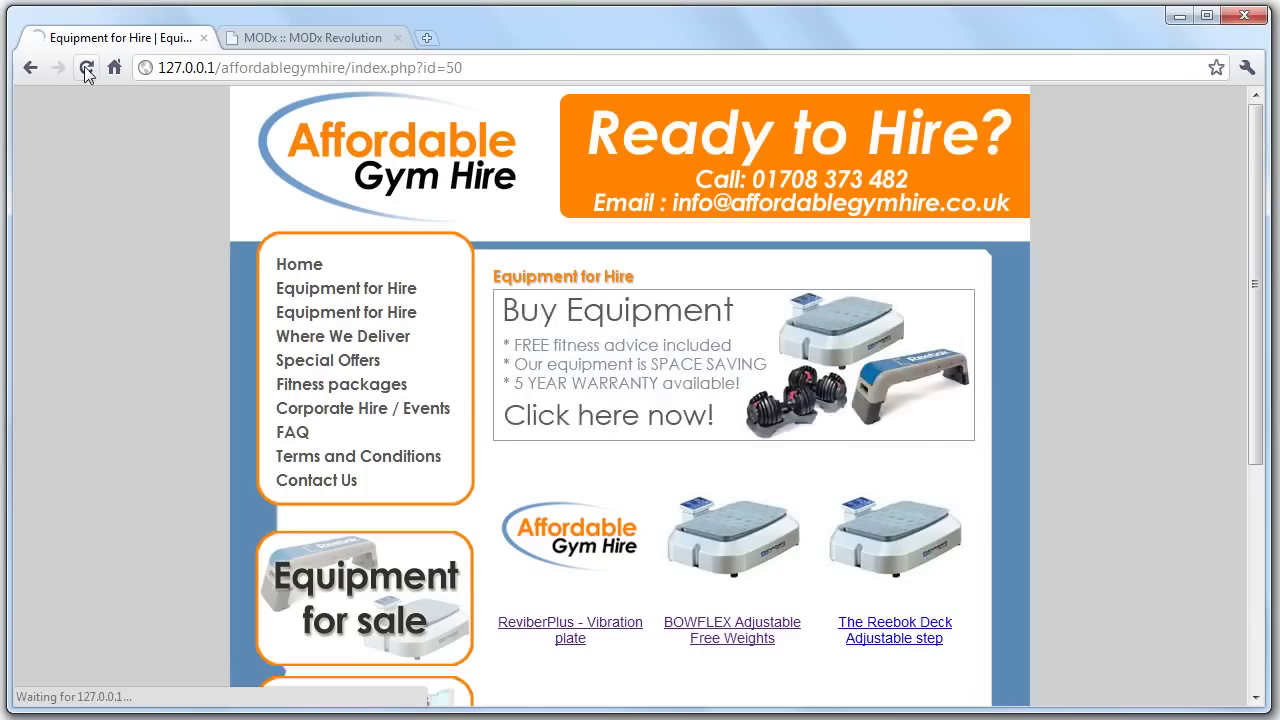
{"action": "left_click", "coordinate": [330, 318]}
{"action": "scroll", "coordinate": [745, 374], "scroll_direction": "down", "scroll_amount": 2}
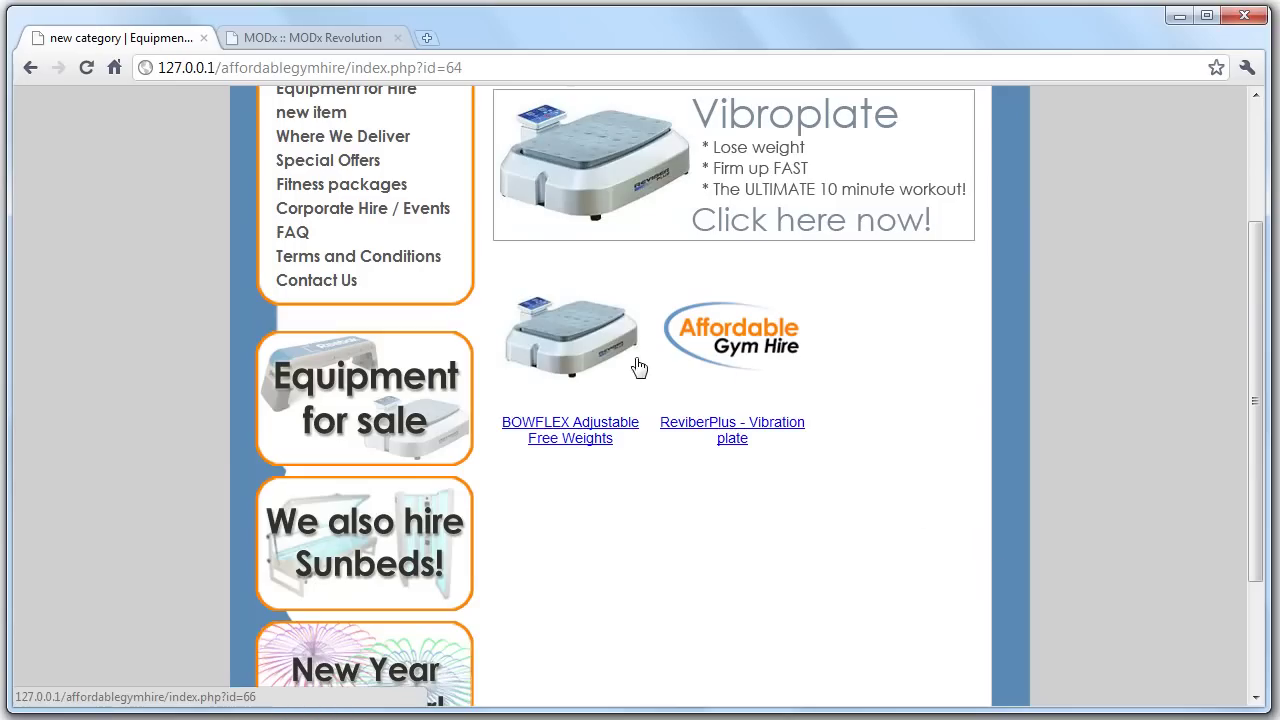
{"action": "left_click", "coordinate": [588, 356]}
{"action": "scroll", "coordinate": [408, 336], "scroll_direction": "down", "scroll_amount": 10}
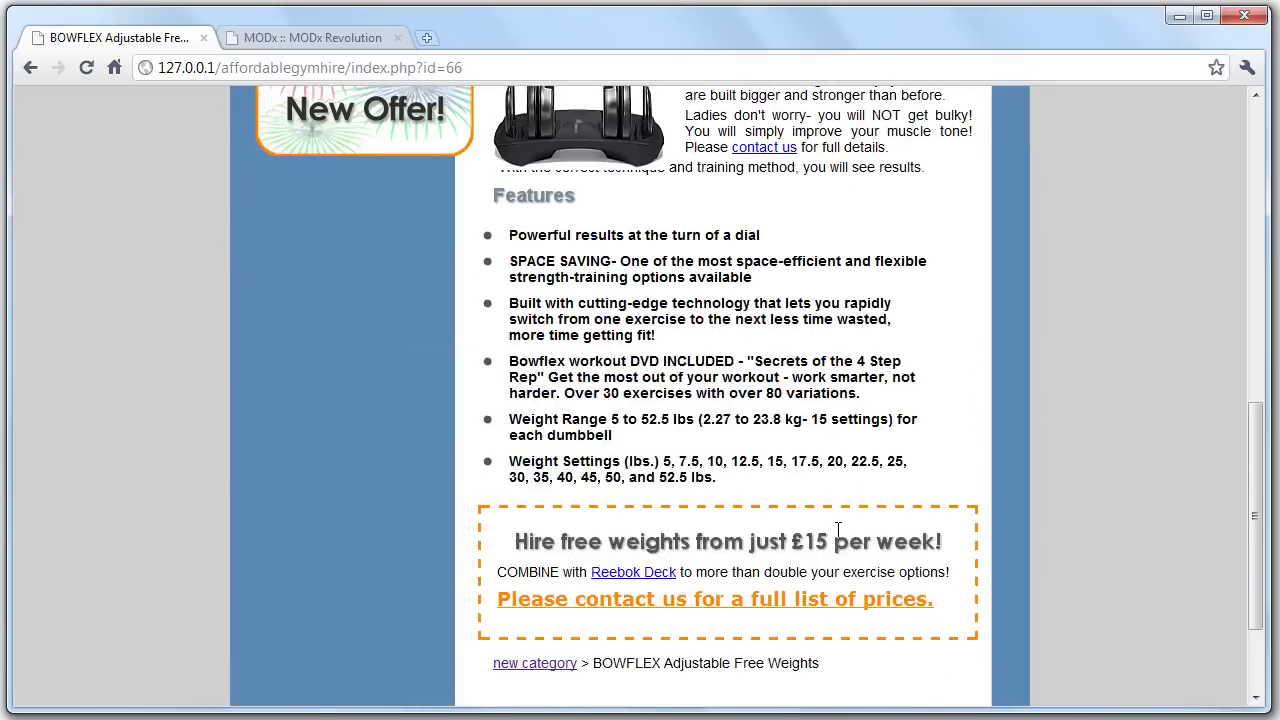
{"action": "scroll", "coordinate": [631, 367], "scroll_direction": "up", "scroll_amount": 10}
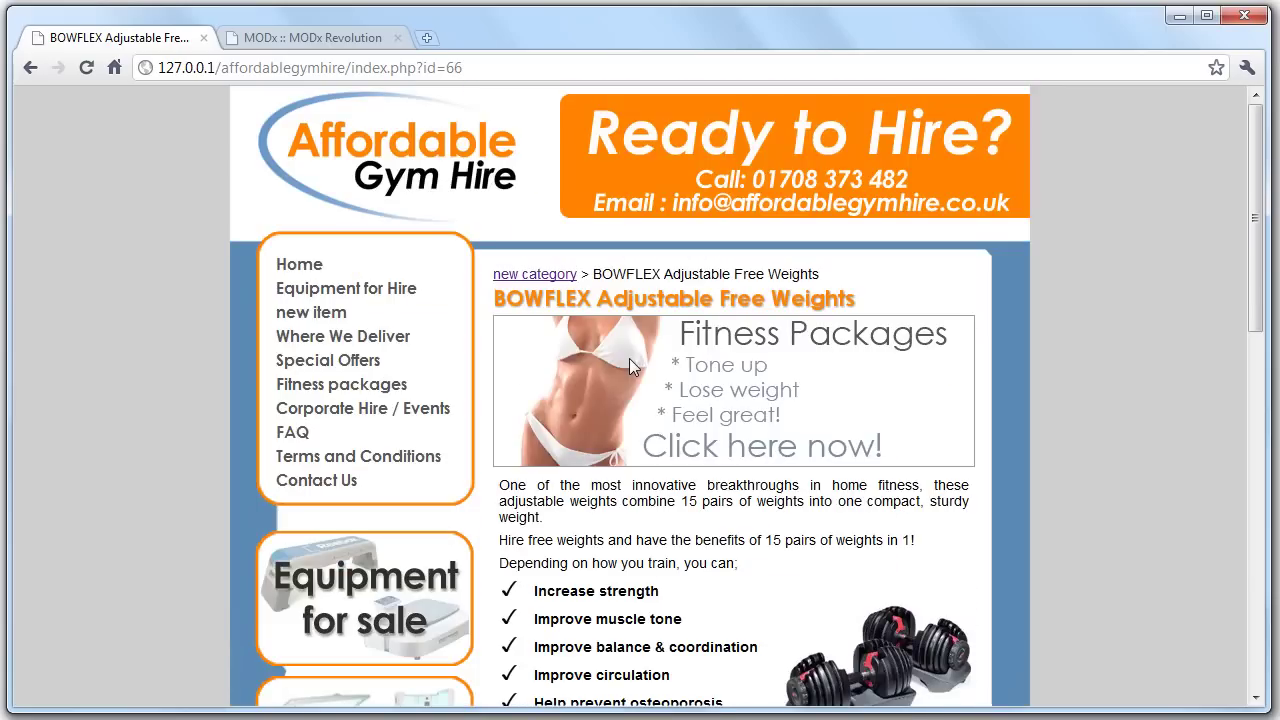
Delete the new category resource and purge all deleted resources.
{"action": "left_click", "coordinate": [300, 37]}
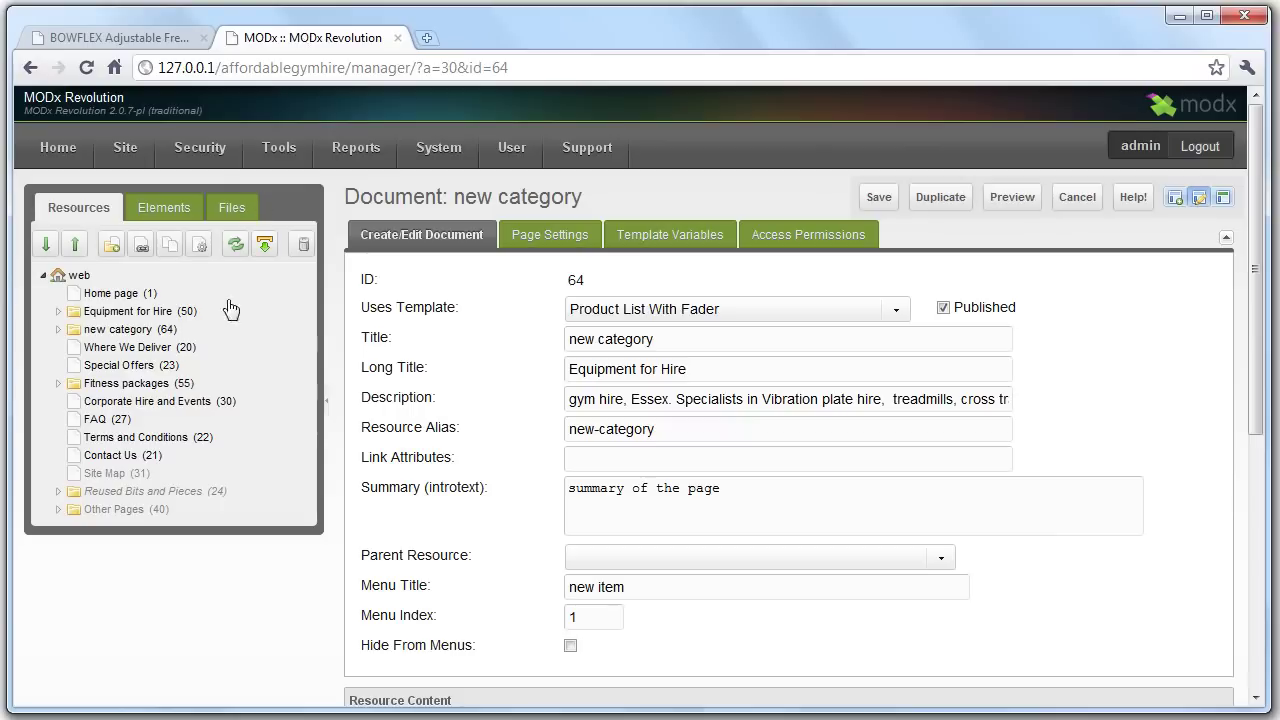
{"action": "right_click", "coordinate": [127, 333]}
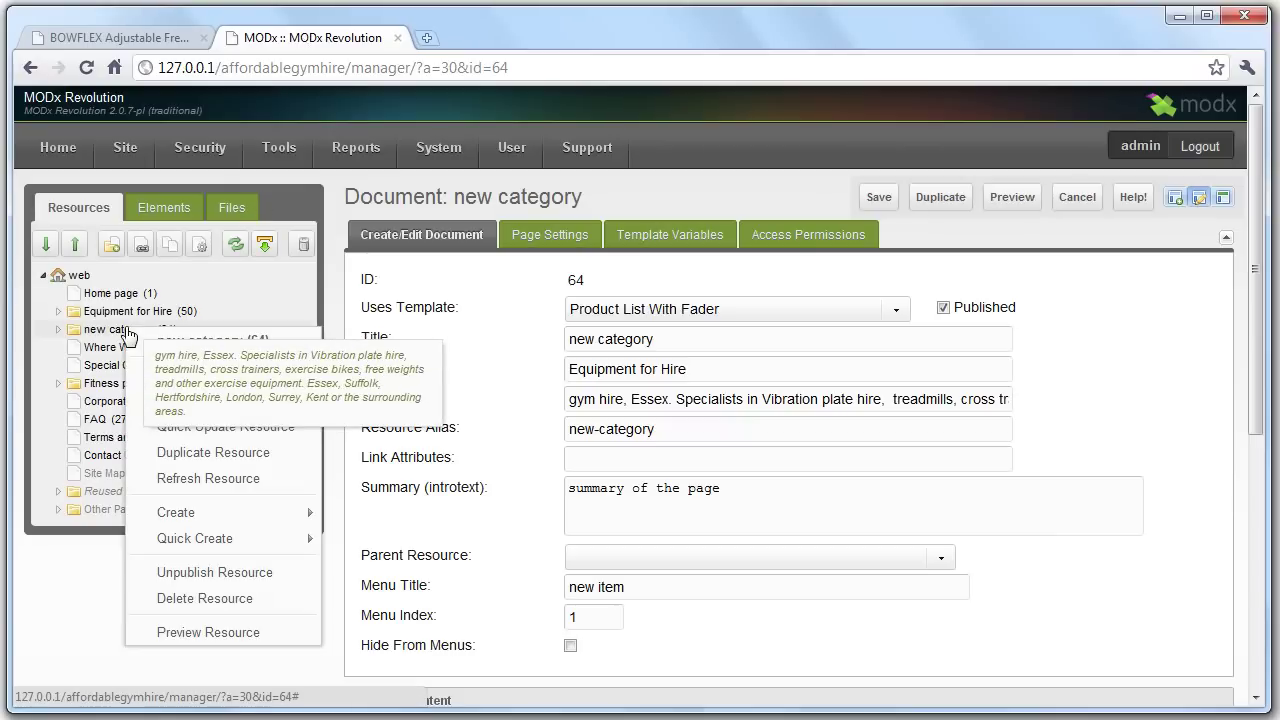
{"action": "left_click", "coordinate": [229, 598]}
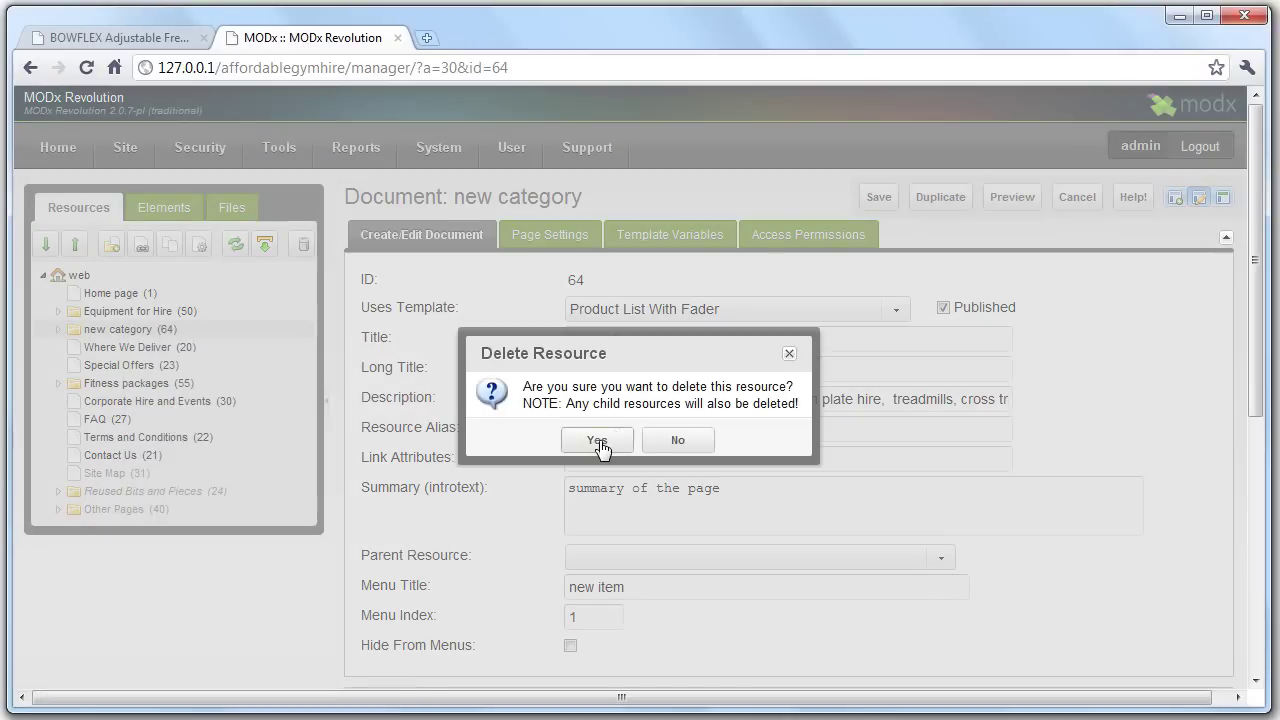
{"action": "left_click", "coordinate": [598, 442]}
{"action": "left_click", "coordinate": [303, 244]}
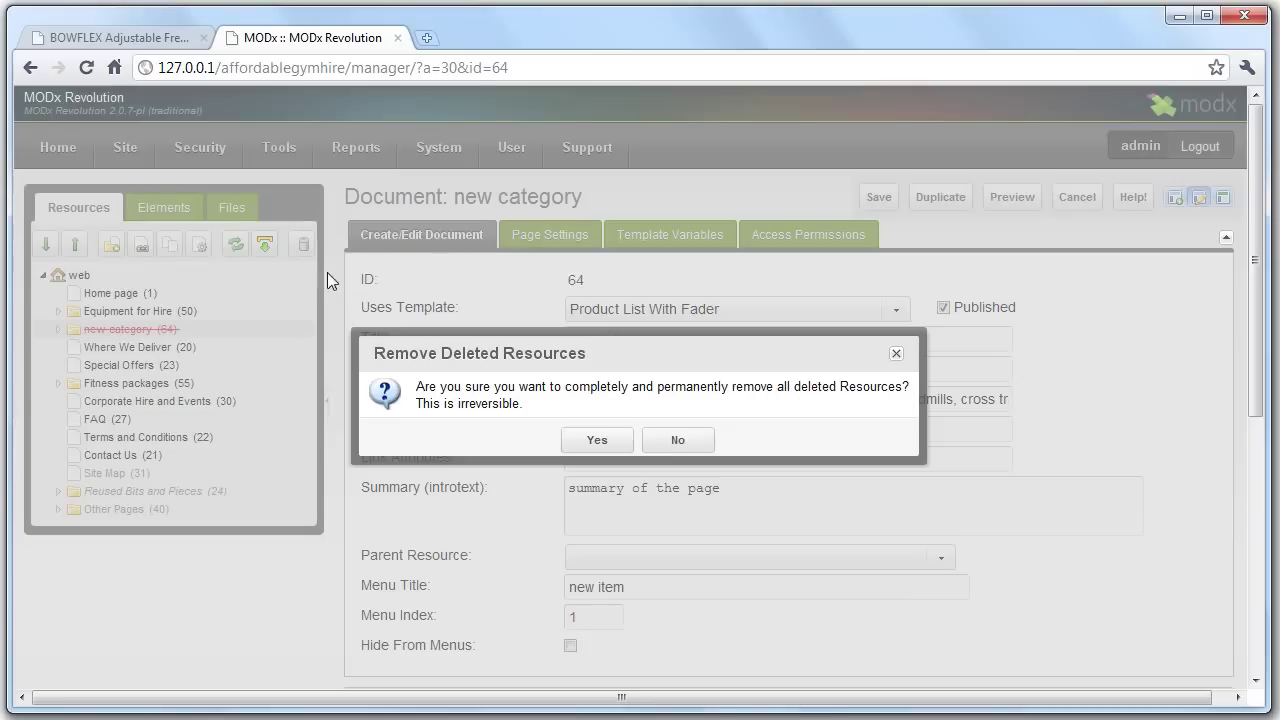
{"action": "left_click", "coordinate": [594, 442]}
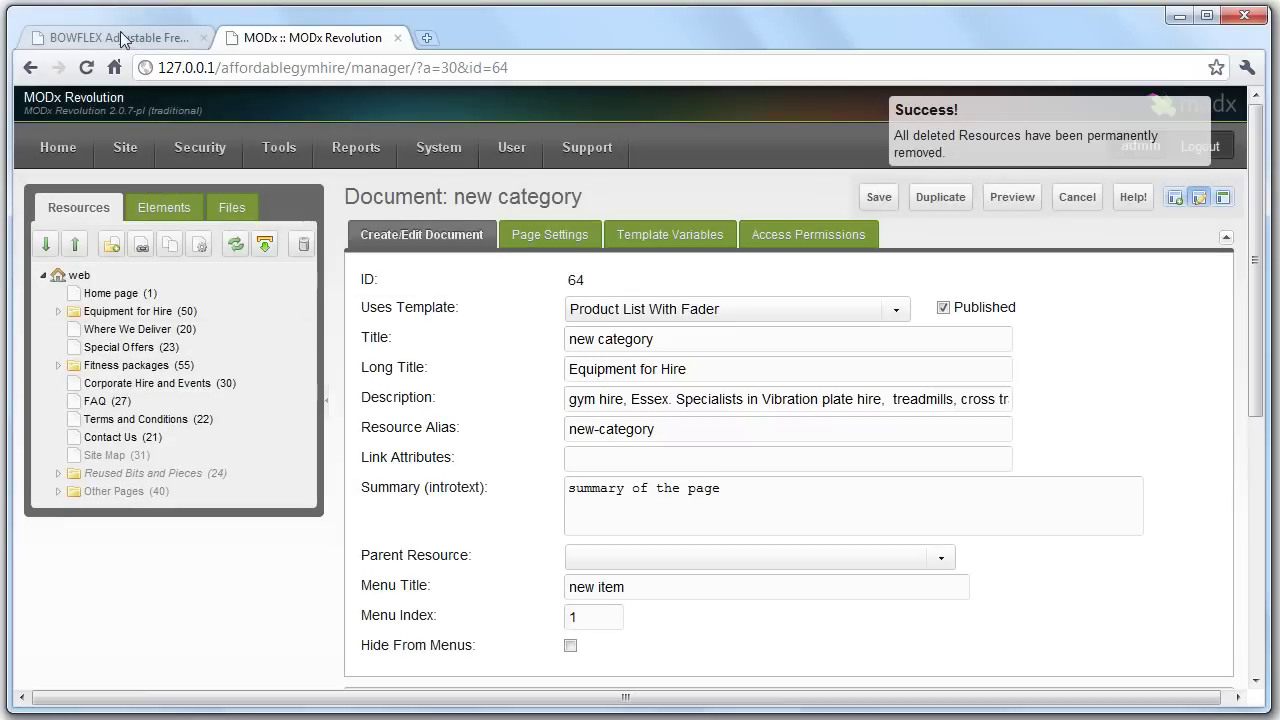
Check the live site for the removal, then return to the MODx manager.
{"action": "left_click", "coordinate": [121, 35]}
{"action": "scroll", "coordinate": [670, 537], "scroll_direction": "down", "scroll_amount": 10}
{"action": "scroll", "coordinate": [680, 550], "scroll_direction": "down", "scroll_amount": 4}
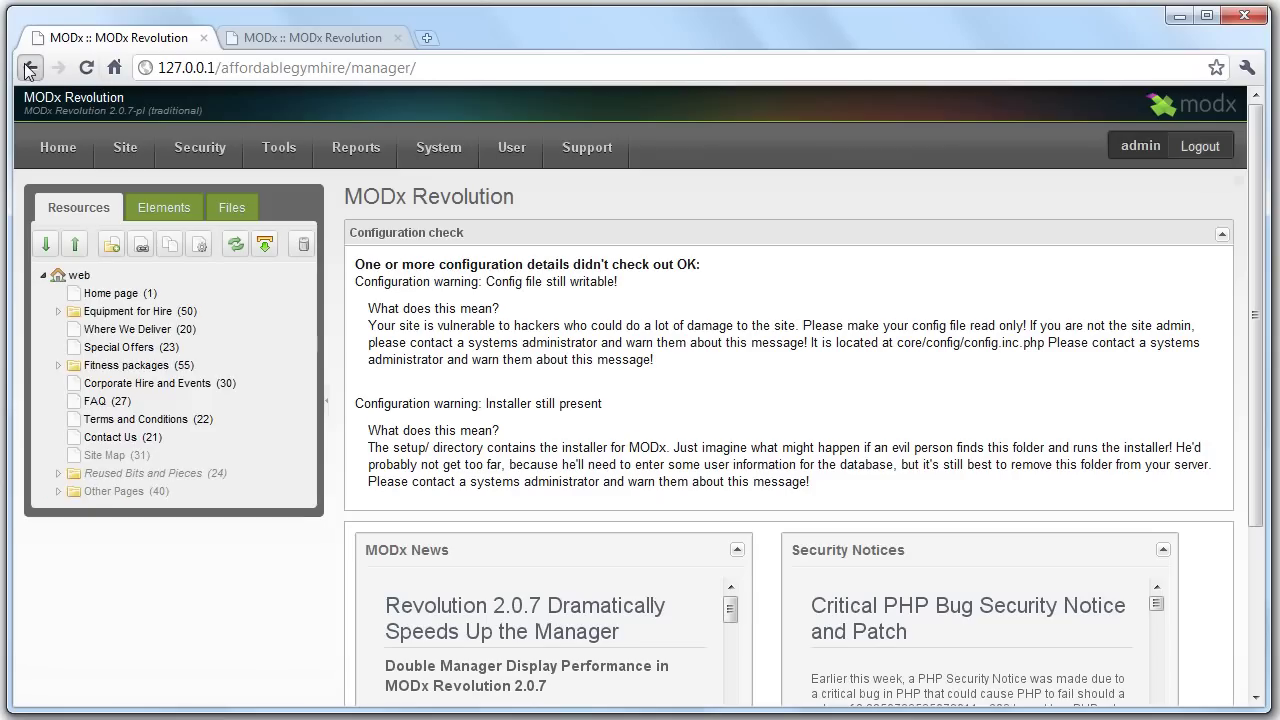
{"action": "left_click", "coordinate": [30, 68]}
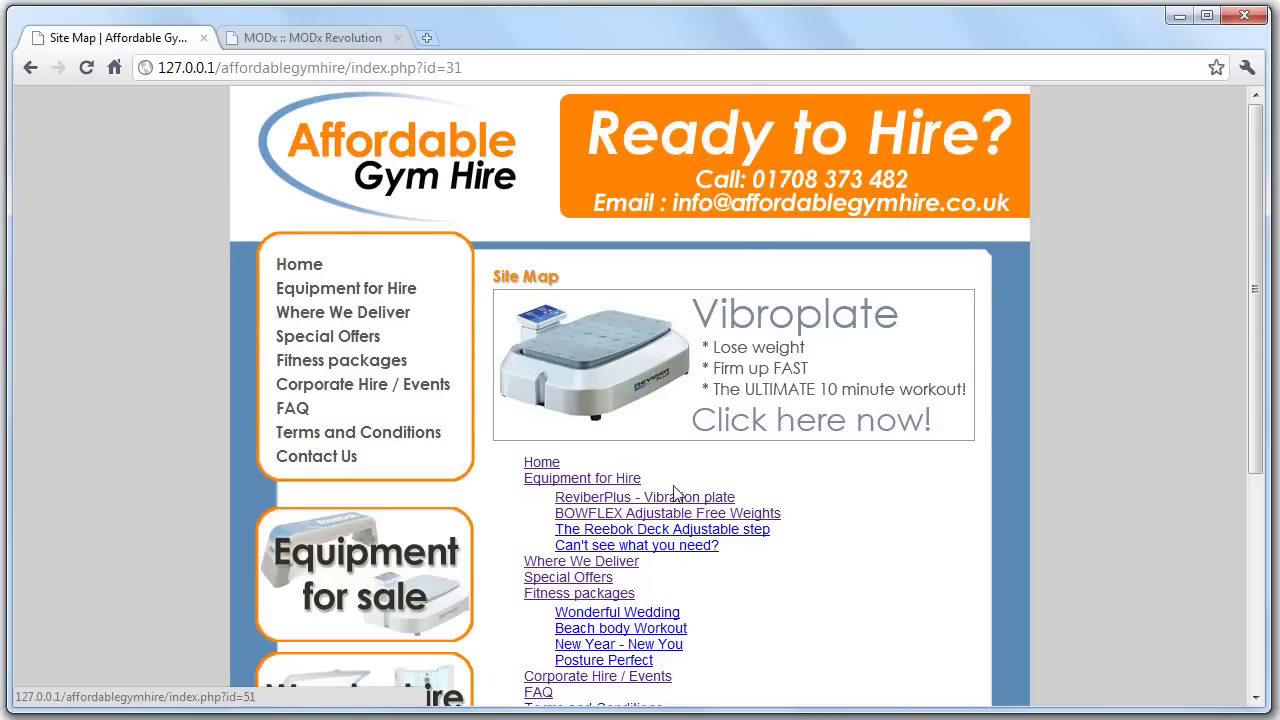
{"action": "scroll", "coordinate": [590, 450], "scroll_direction": "down", "scroll_amount": 3}
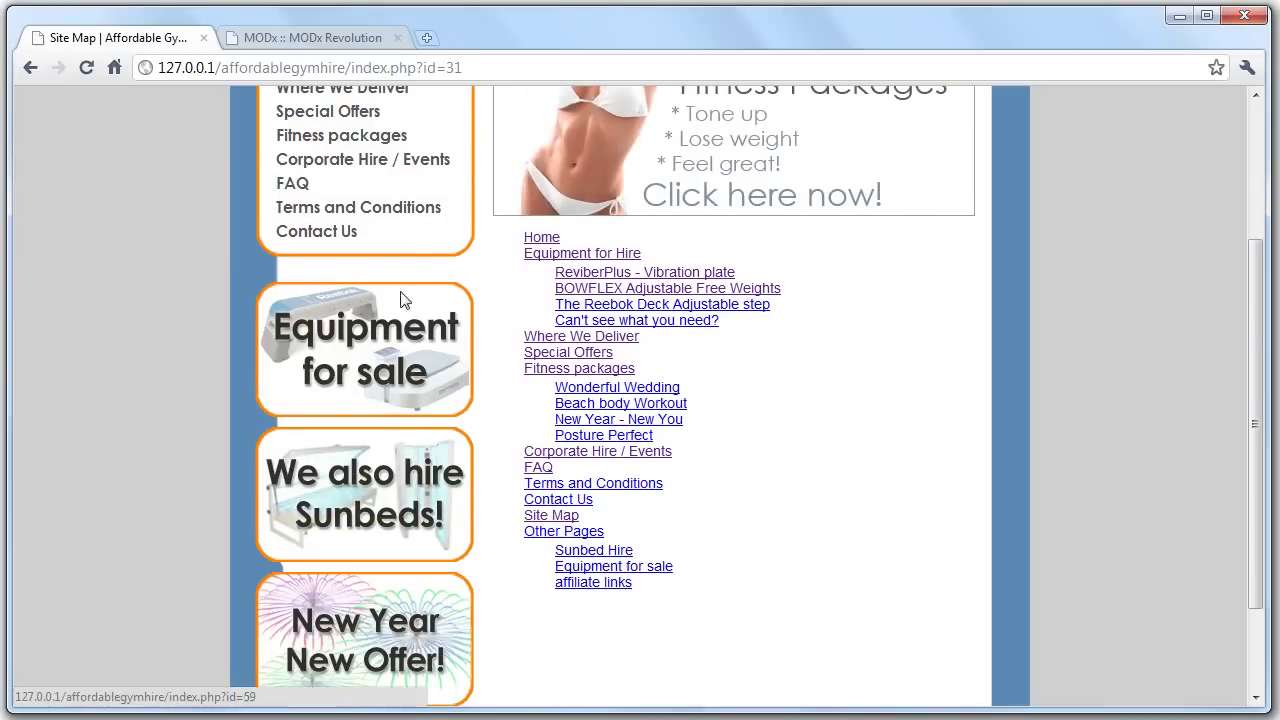
{"action": "scroll", "coordinate": [403, 294], "scroll_direction": "up", "scroll_amount": 3}
{"action": "left_click", "coordinate": [309, 45]}
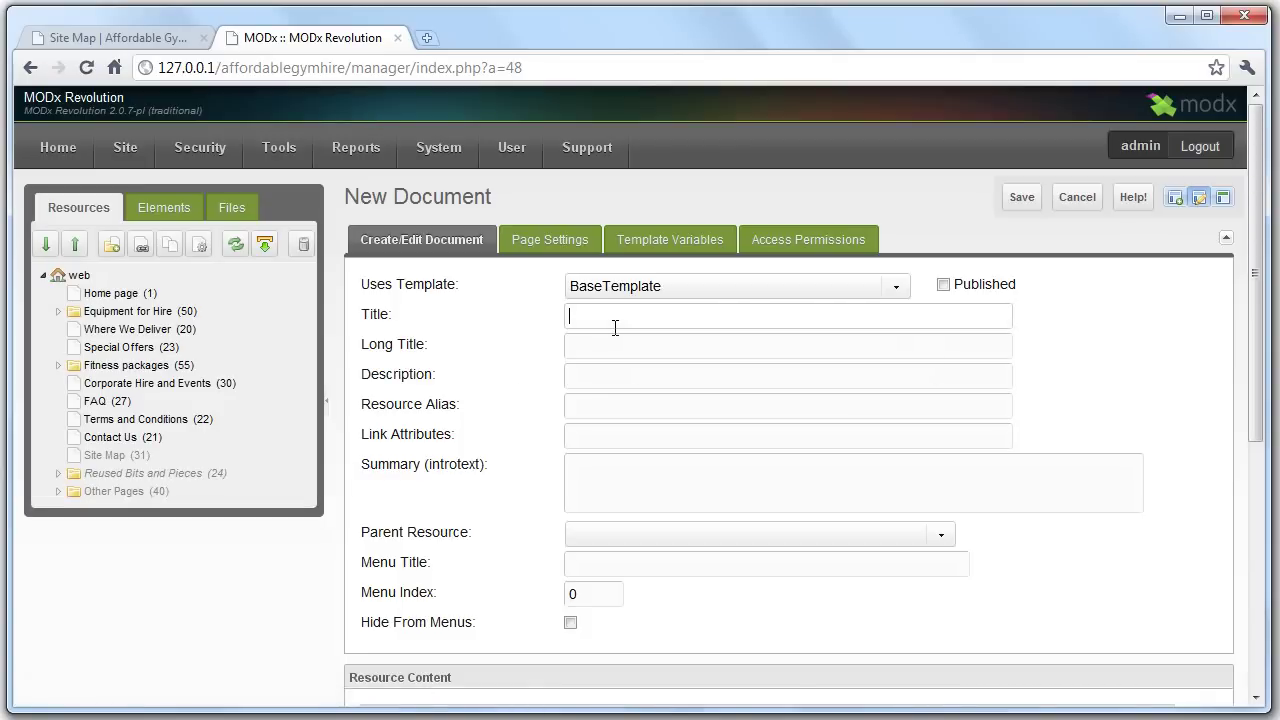
Create a document titled 'my page' with body content and save it.
{"action": "type", "text": "my page"}
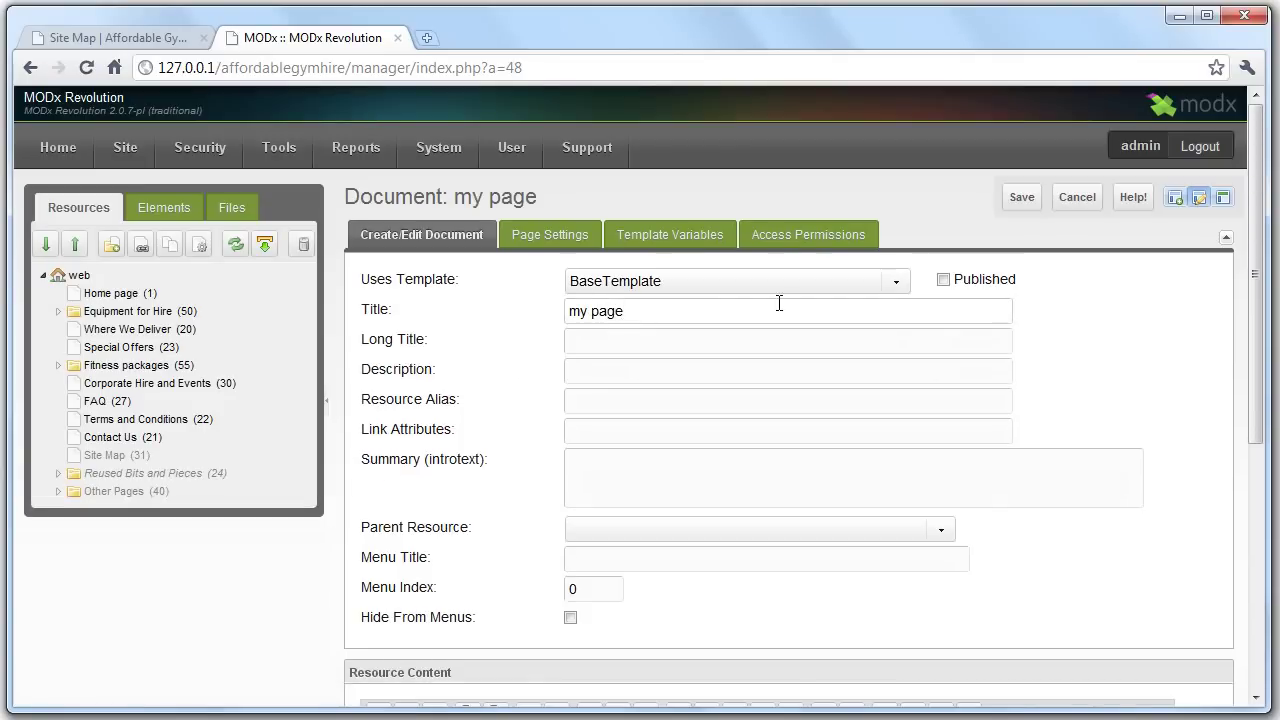
{"action": "scroll", "coordinate": [990, 243], "scroll_direction": "down", "scroll_amount": 3}
{"action": "left_click", "coordinate": [513, 603]}
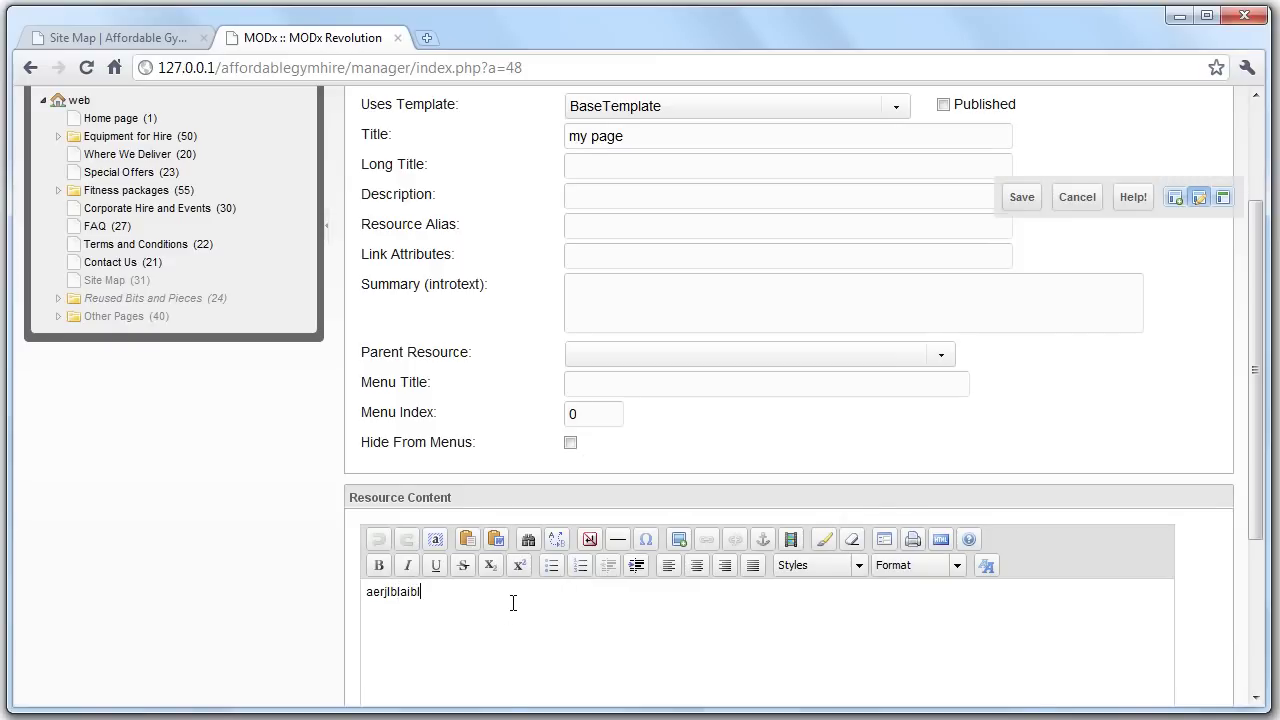
{"action": "left_click", "coordinate": [1020, 198]}
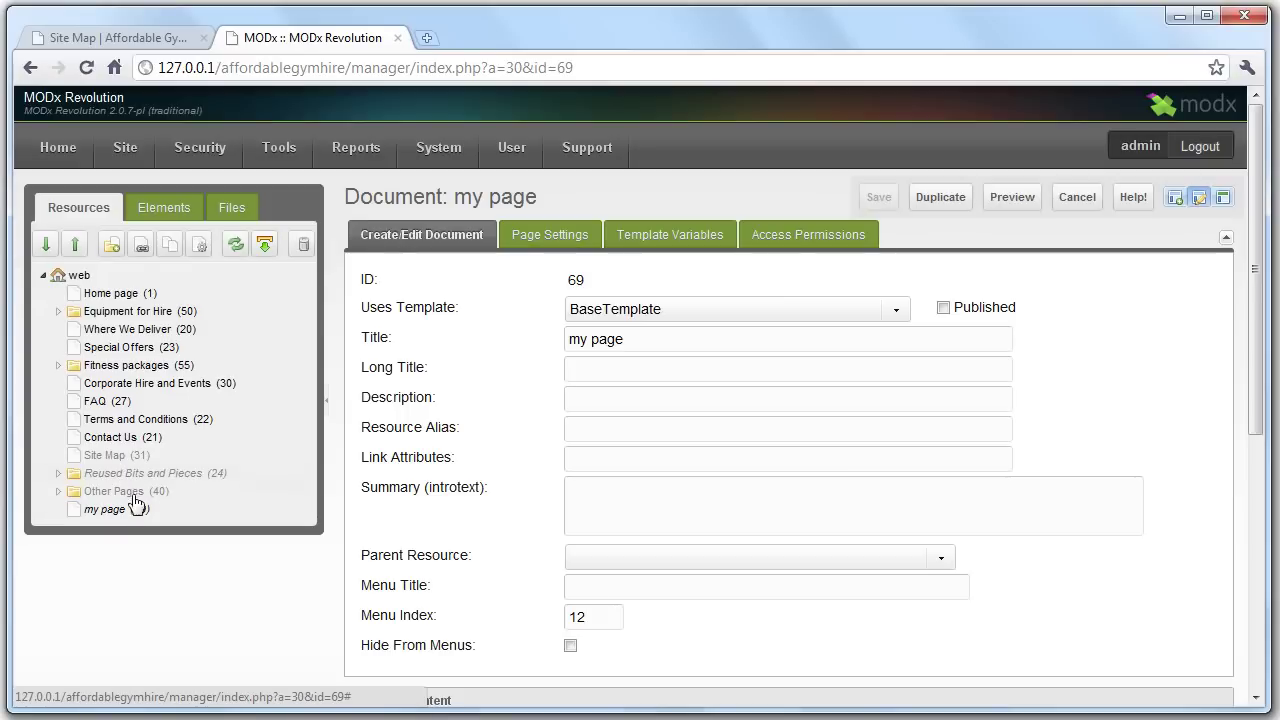
Publish my page, save, and confirm it opens from the live site menu.
{"action": "left_click", "coordinate": [116, 510]}
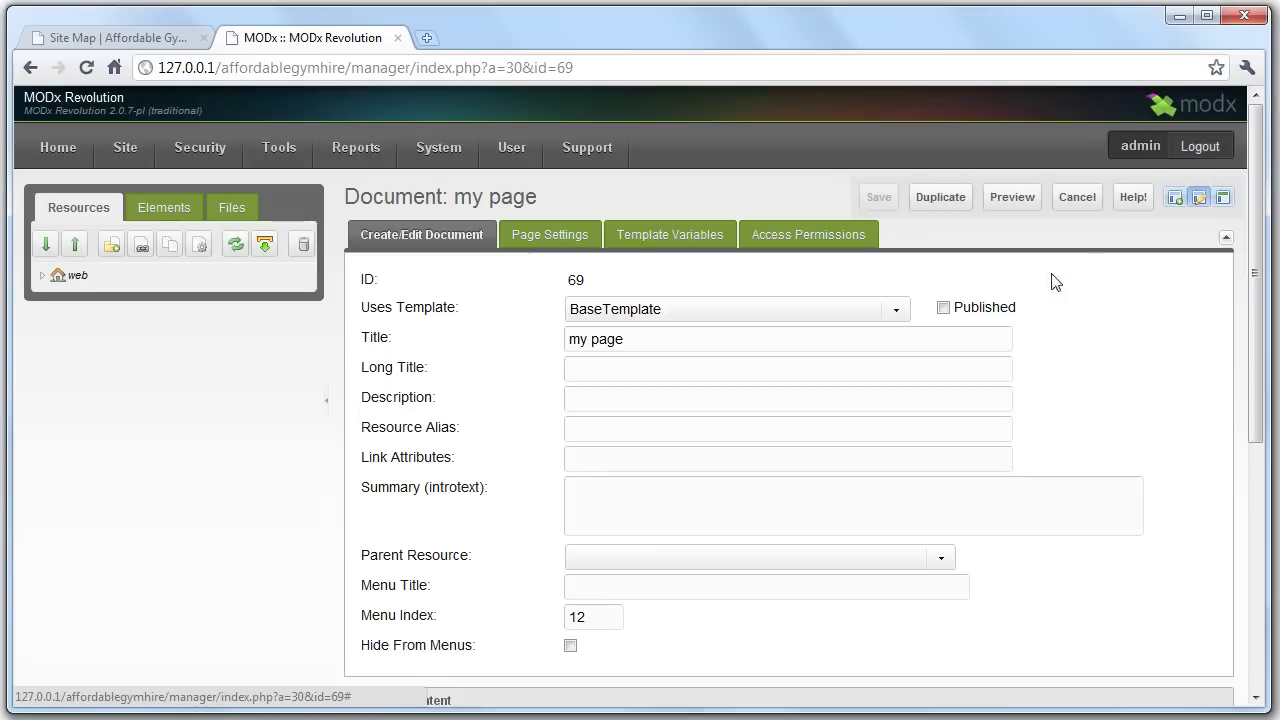
{"action": "left_click", "coordinate": [943, 308]}
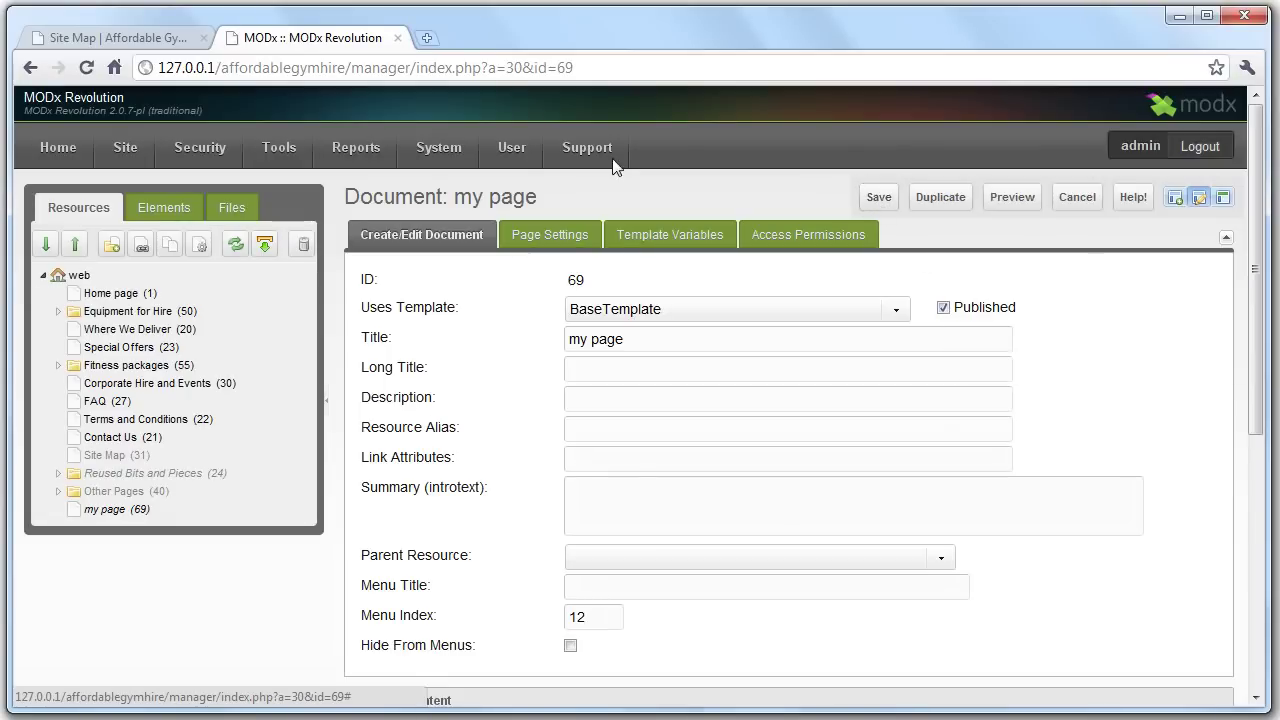
{"action": "left_click", "coordinate": [879, 197]}
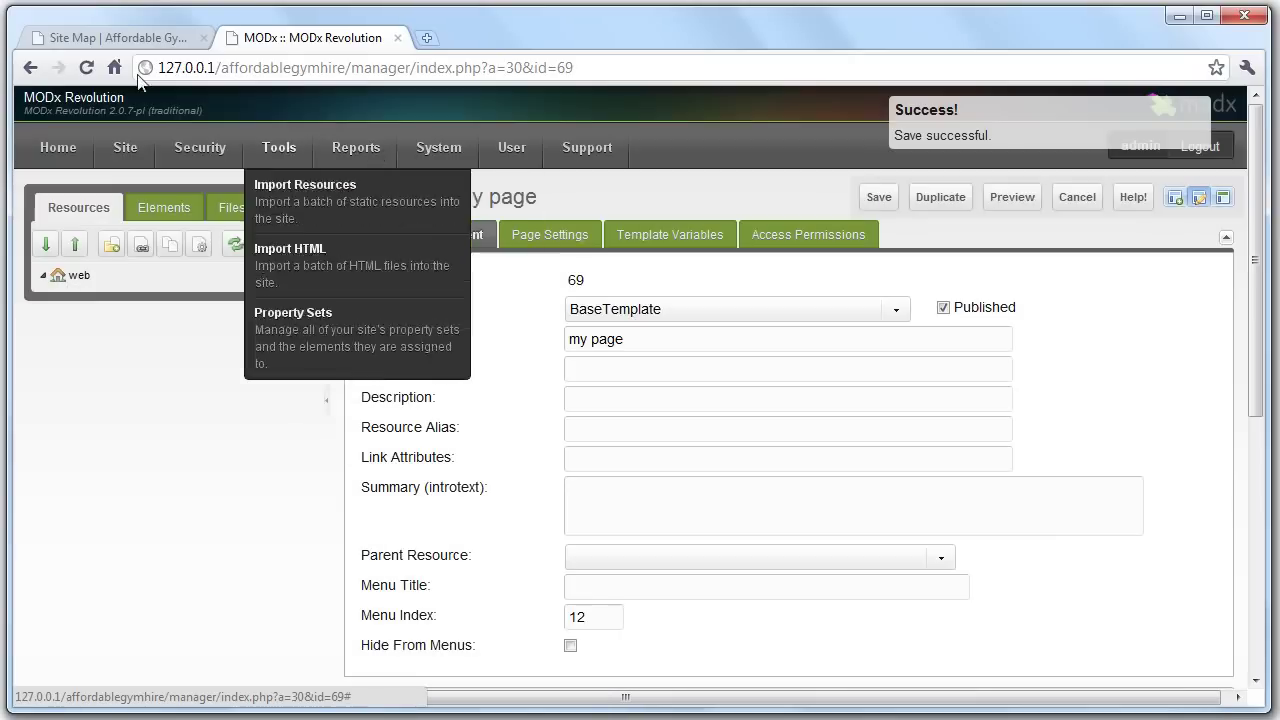
{"action": "left_click", "coordinate": [92, 45]}
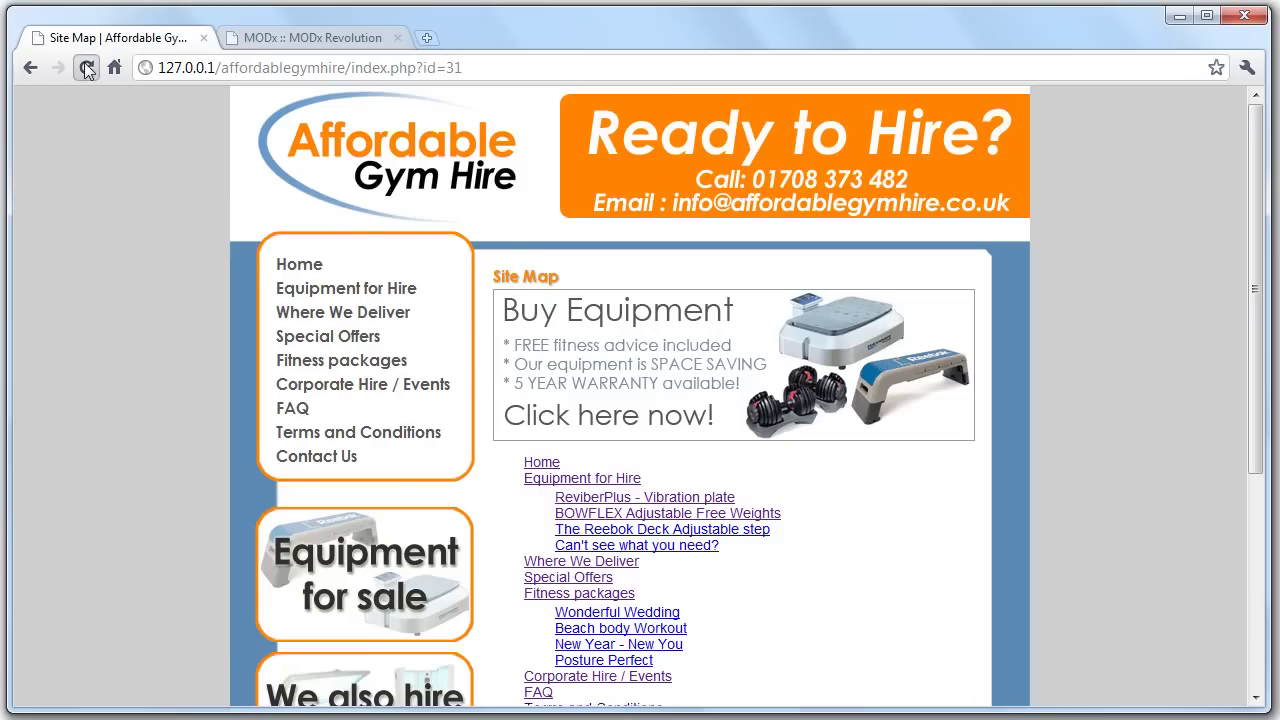
{"action": "left_click", "coordinate": [86, 68]}
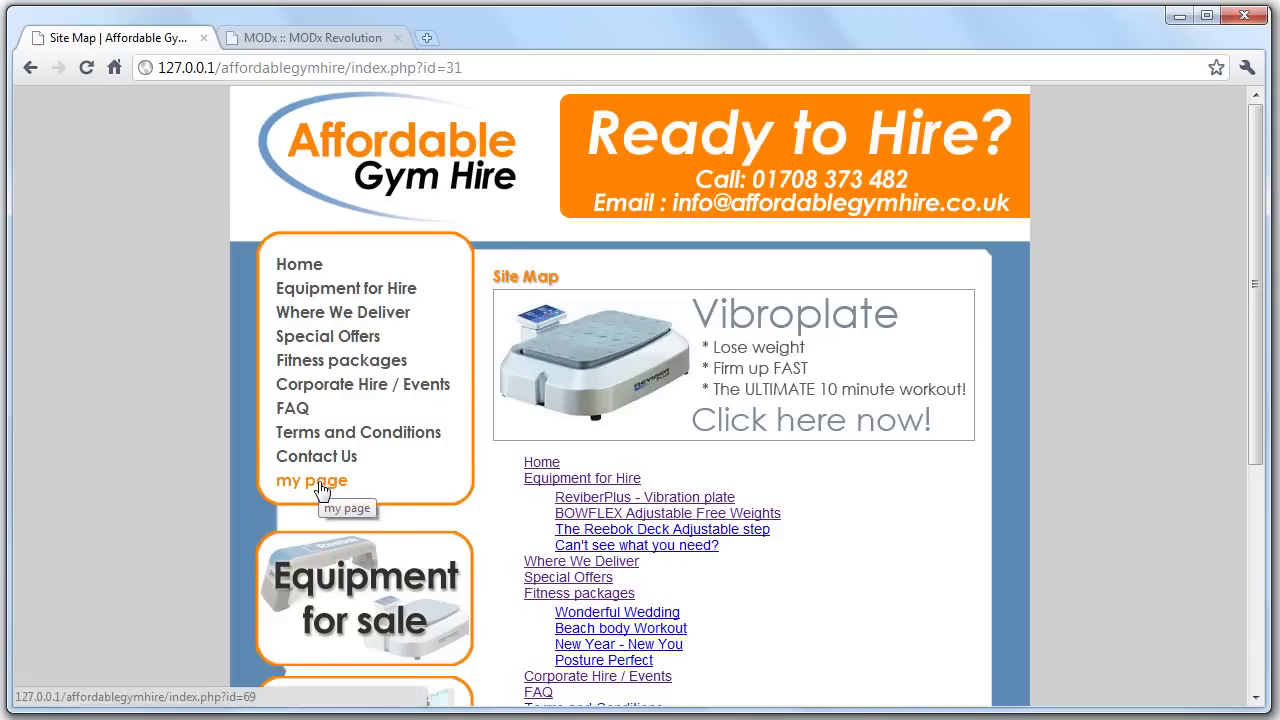
{"action": "left_click", "coordinate": [320, 484]}
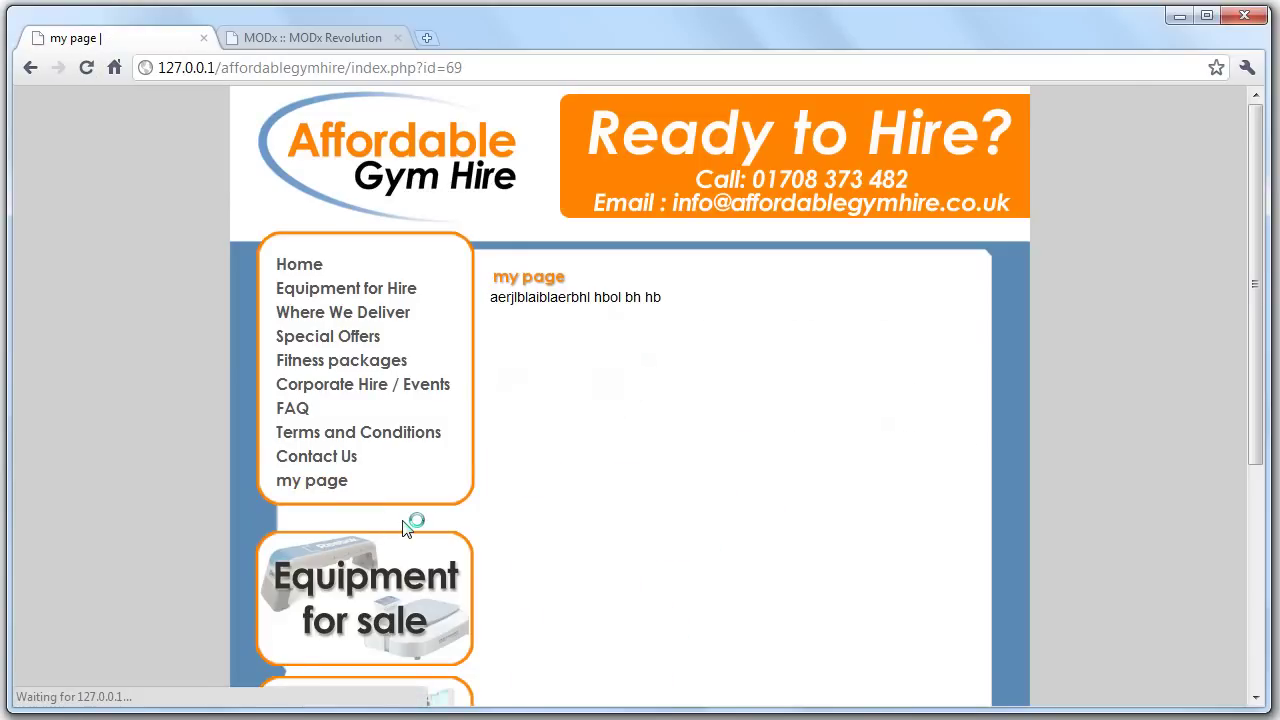
{"action": "left_click", "coordinate": [318, 44]}
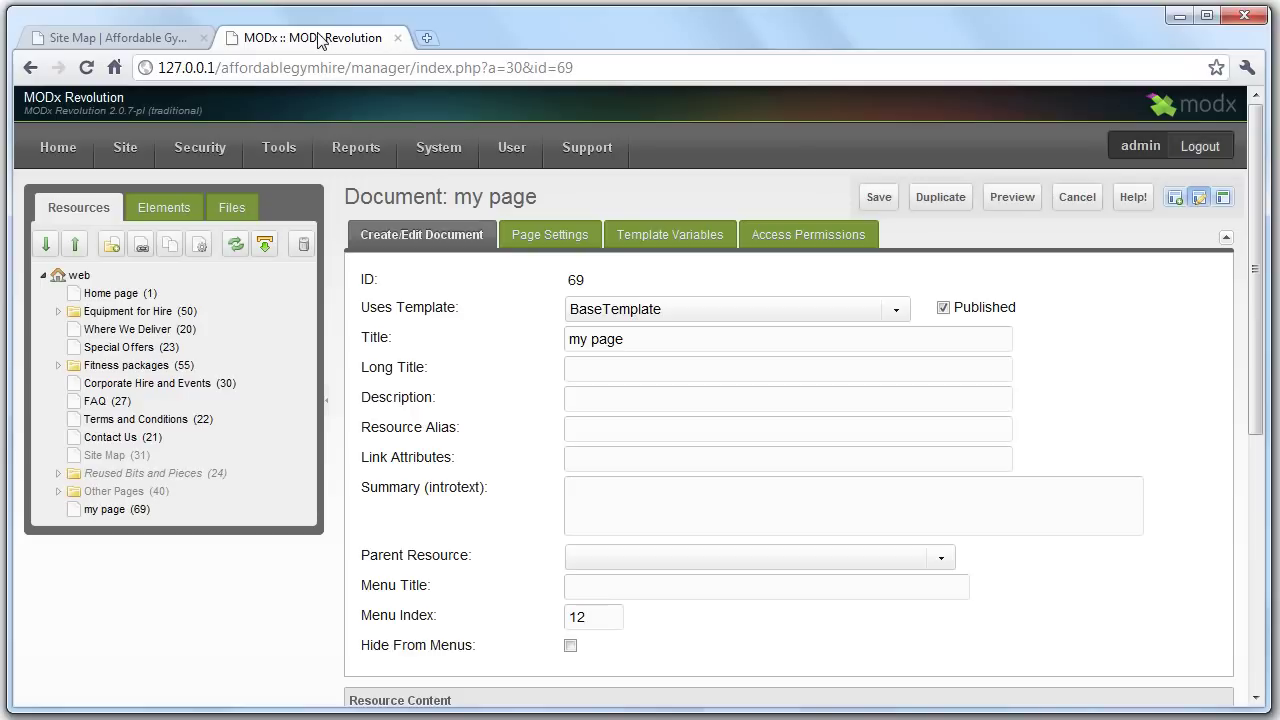
{"action": "scroll", "coordinate": [50, 266], "scroll_direction": "down", "scroll_amount": 2}
{"action": "scroll", "coordinate": [167, 414], "scroll_direction": "up", "scroll_amount": 2}
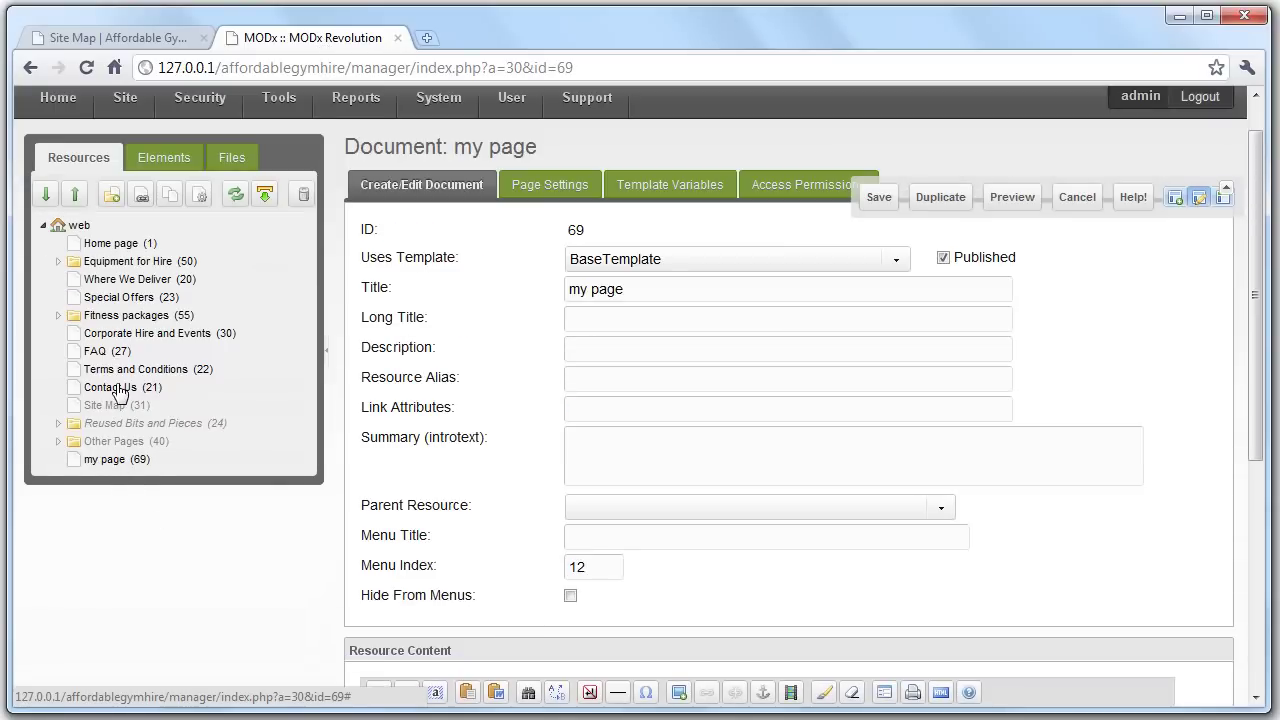
{"action": "left_click_drag", "start_coordinate": [118, 388], "coordinate": [118, 467]}
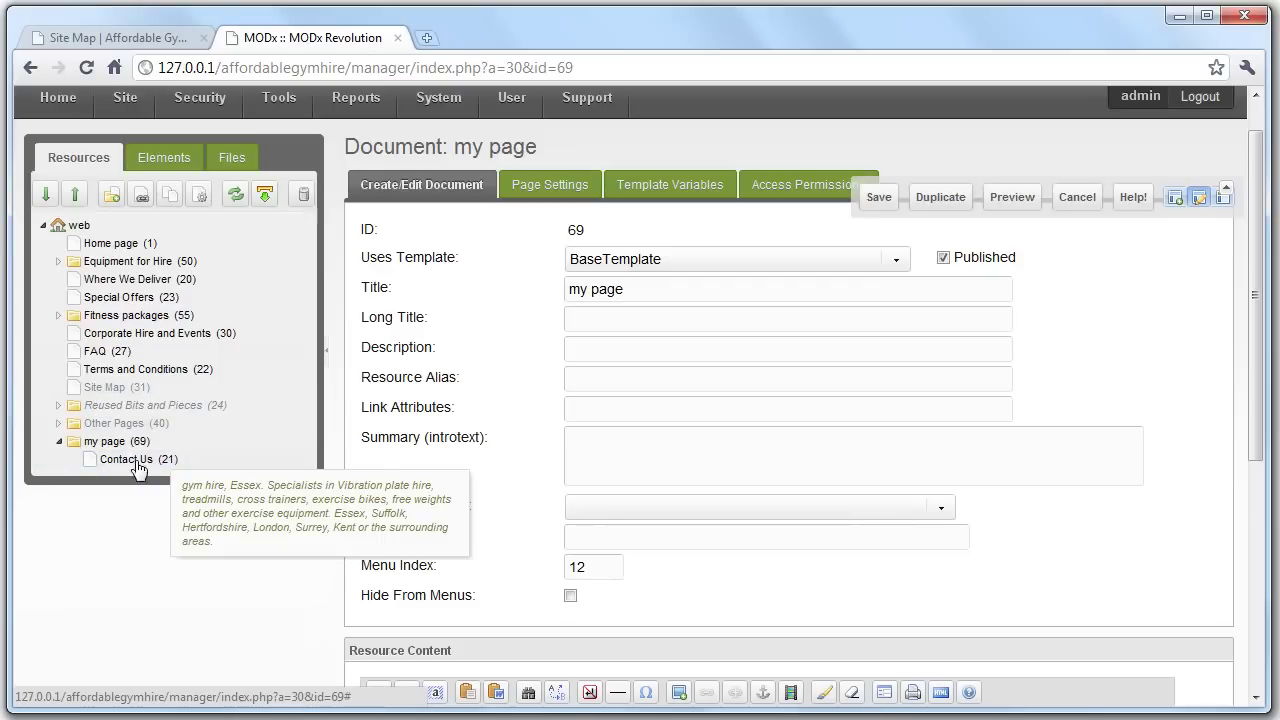
{"action": "left_click", "coordinate": [82, 38]}
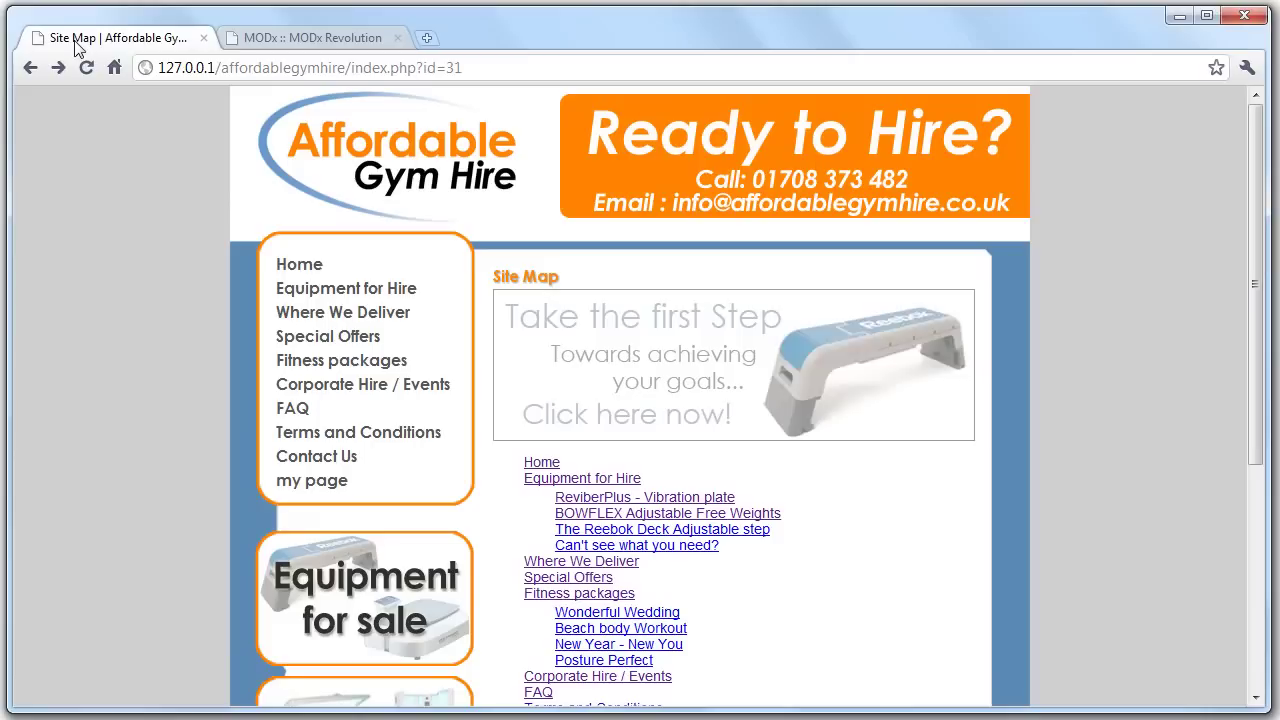
{"action": "left_click", "coordinate": [85, 67]}
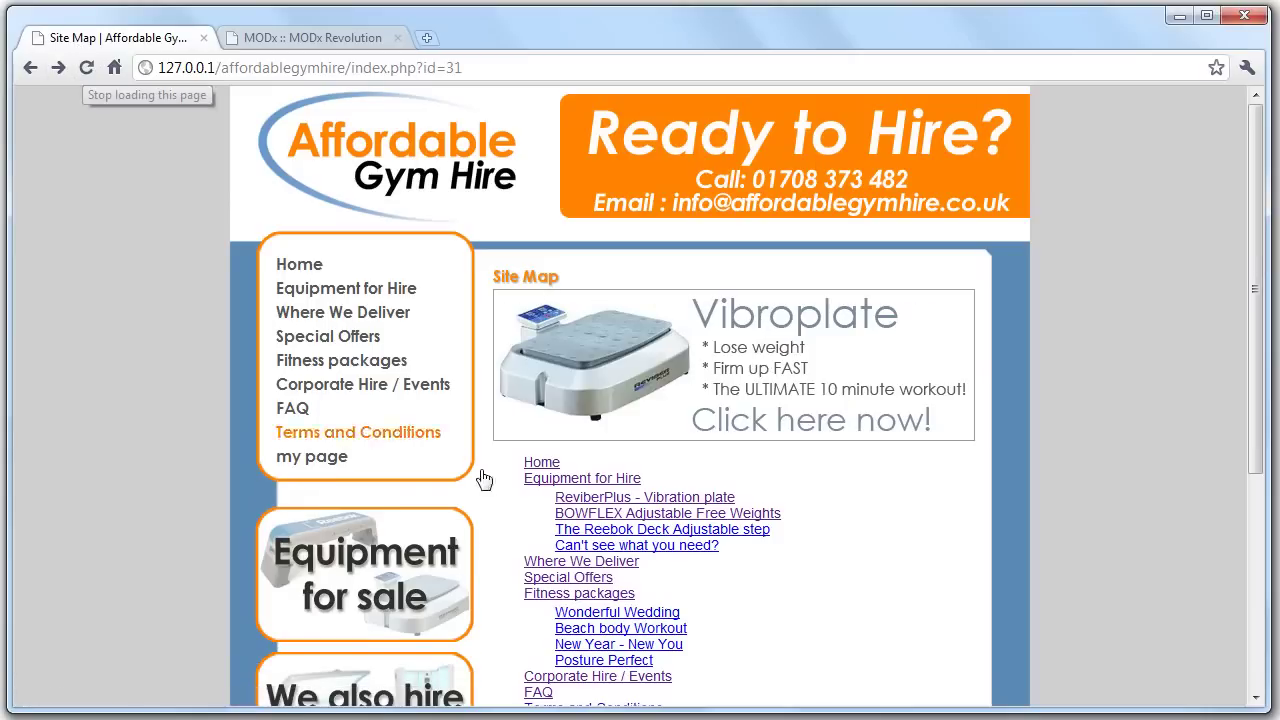
{"action": "scroll", "coordinate": [357, 486], "scroll_direction": "down", "scroll_amount": 4}
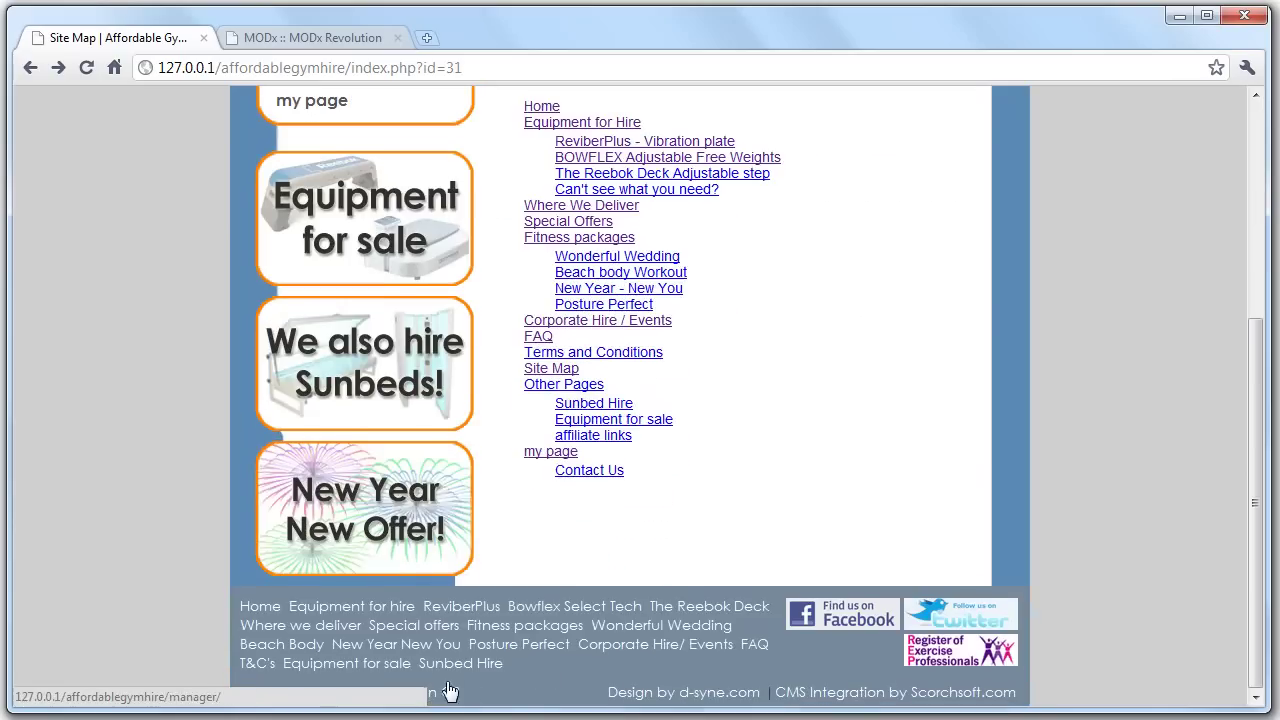
{"action": "left_click", "coordinate": [378, 698]}
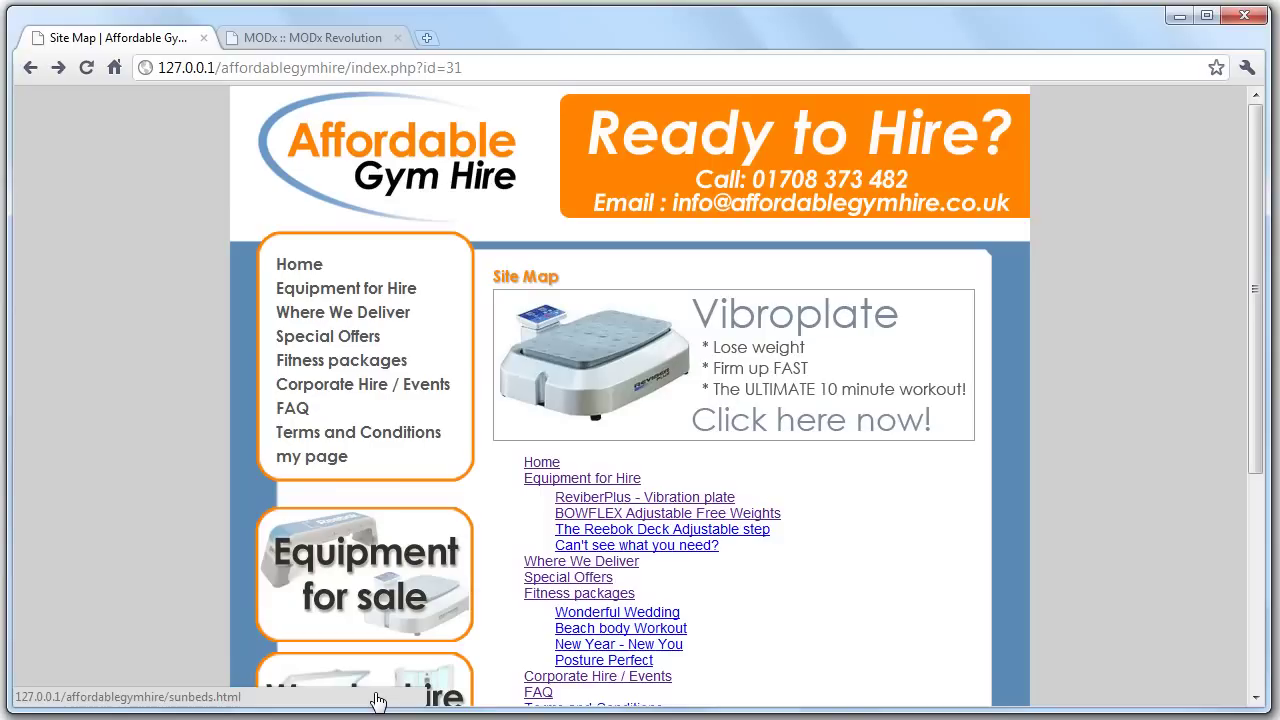
{"action": "scroll", "coordinate": [803, 634], "scroll_direction": "down", "scroll_amount": 3}
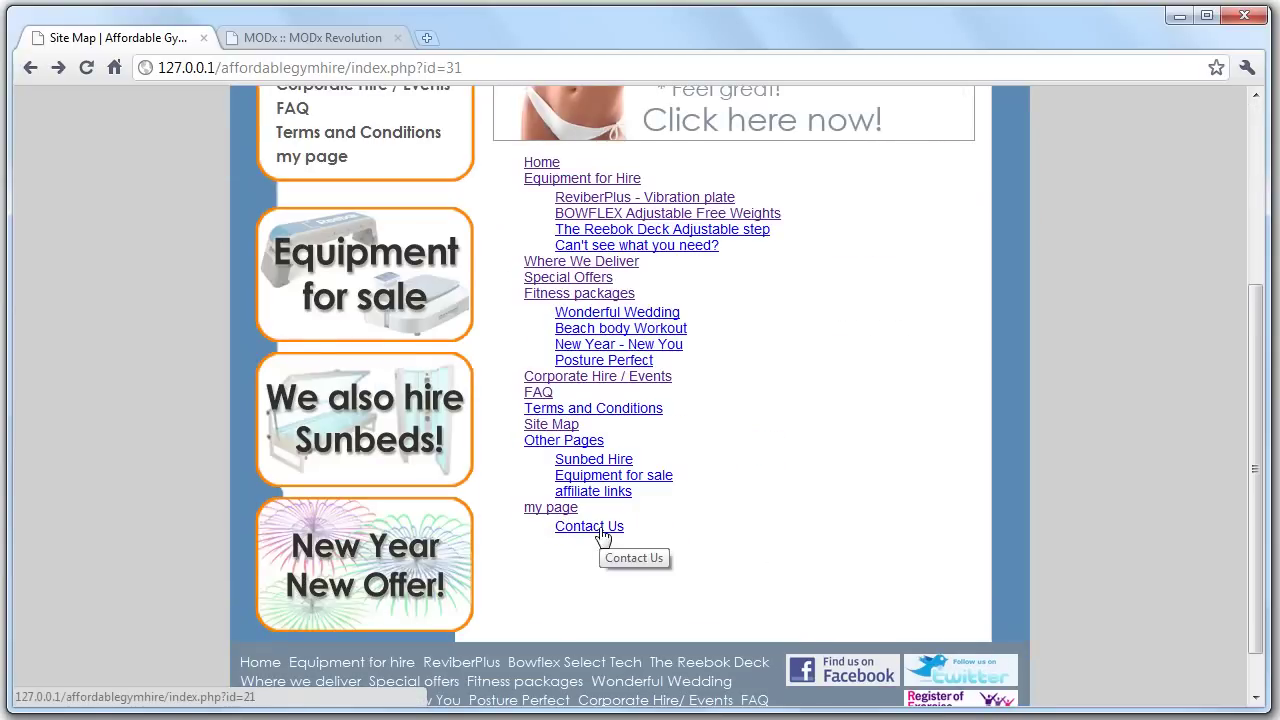
{"action": "left_click", "coordinate": [566, 509]}
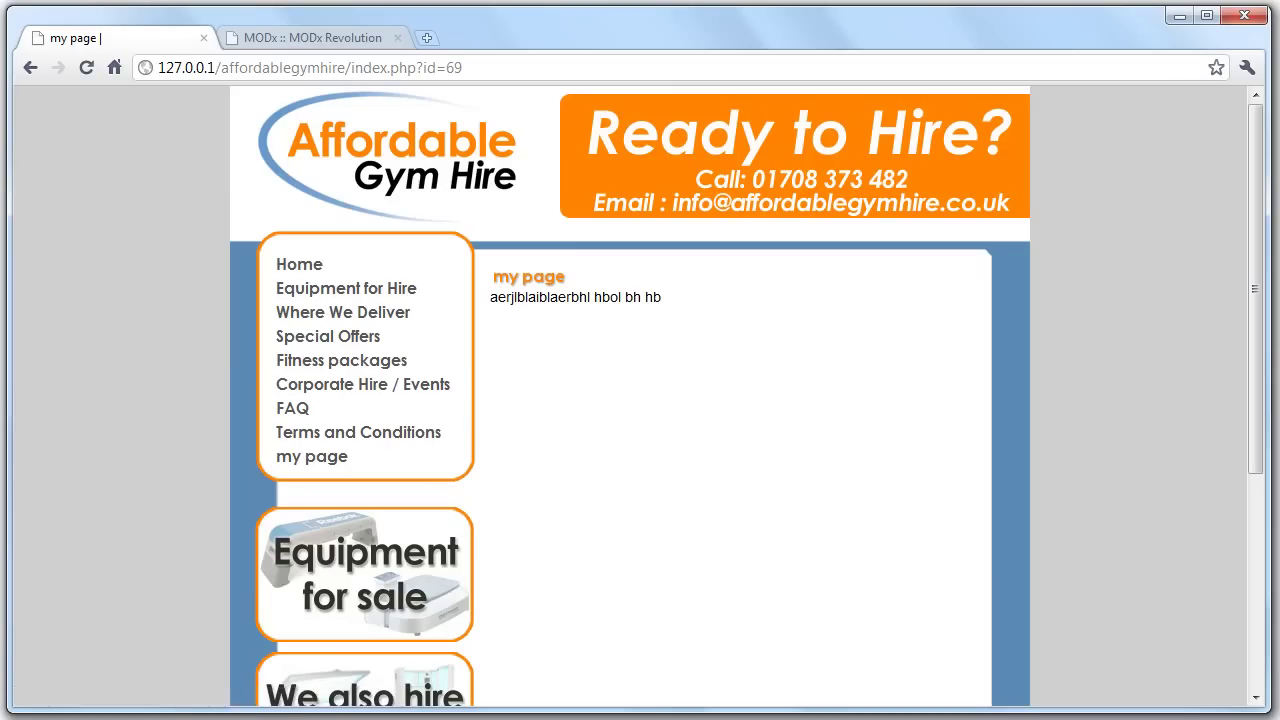
{"action": "left_click", "coordinate": [265, 39]}
{"action": "left_click_drag", "start_coordinate": [150, 464], "coordinate": [147, 384]}
{"action": "scroll", "coordinate": [145, 375], "scroll_direction": "down", "scroll_amount": 3}
{"action": "left_click", "coordinate": [137, 313]}
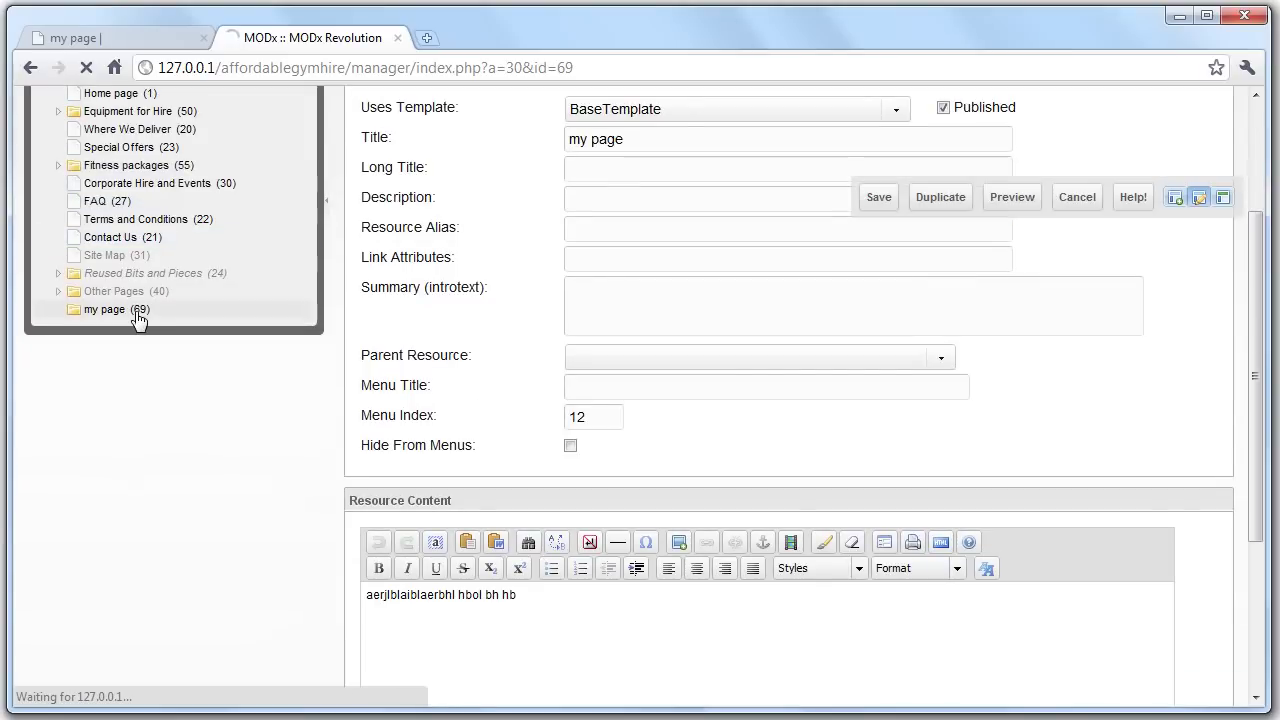